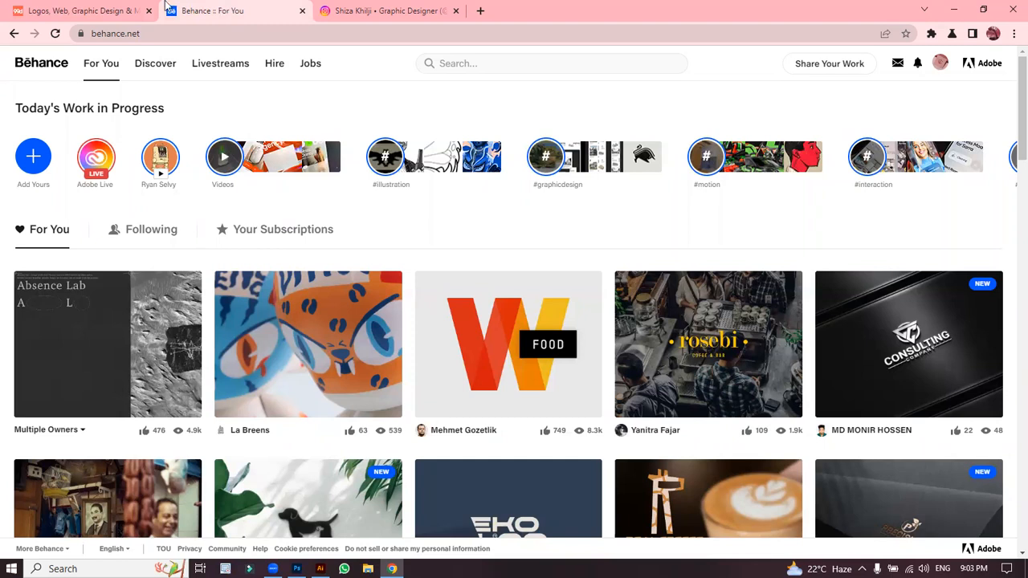
Step: Switch from the Behance feed to the 99designs homepage tab
click(80, 11)
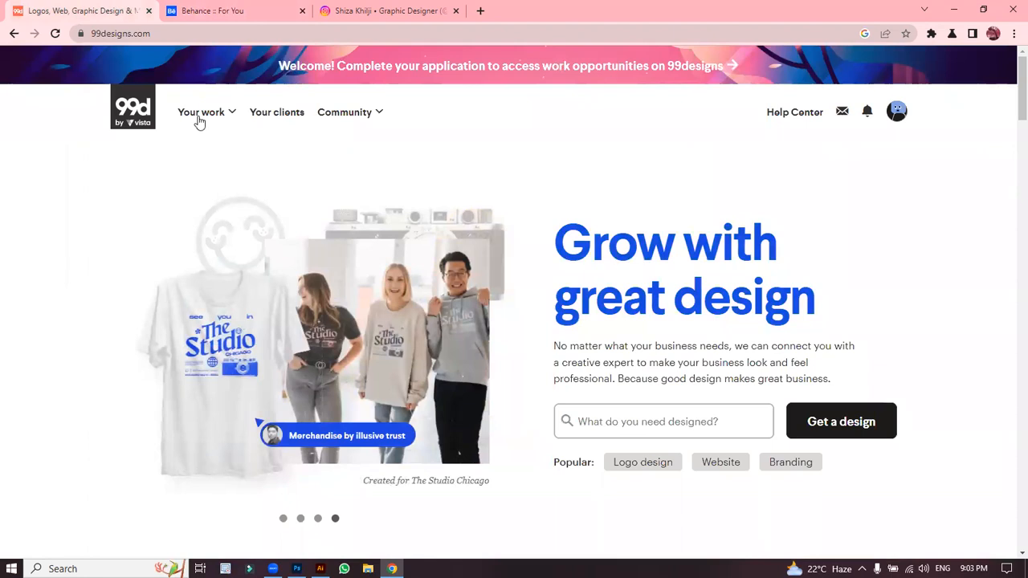
Step: Go to 99designs Browse contests from Your work and skim the 553 open contests
mouse_move(199, 120)
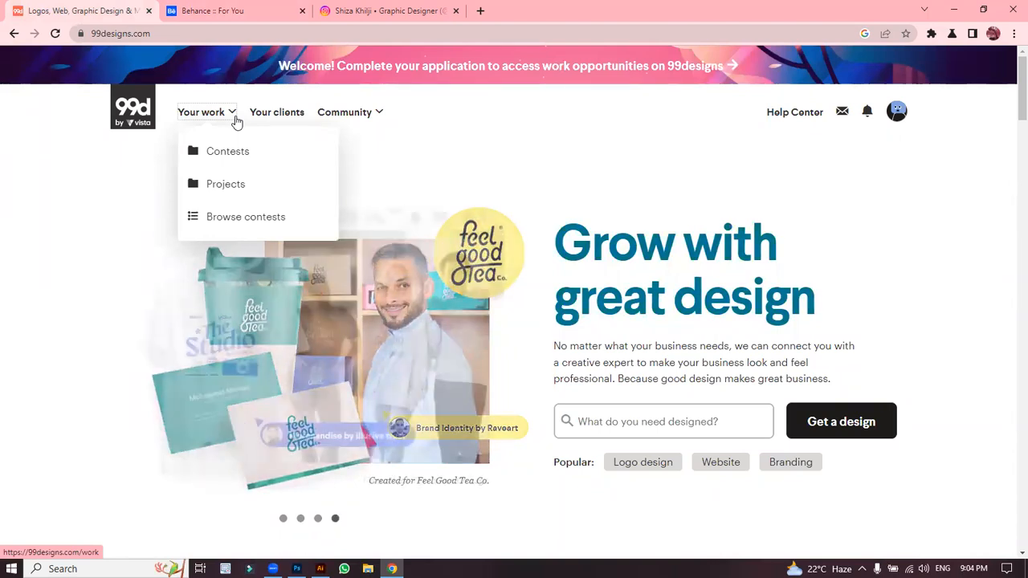
click(246, 229)
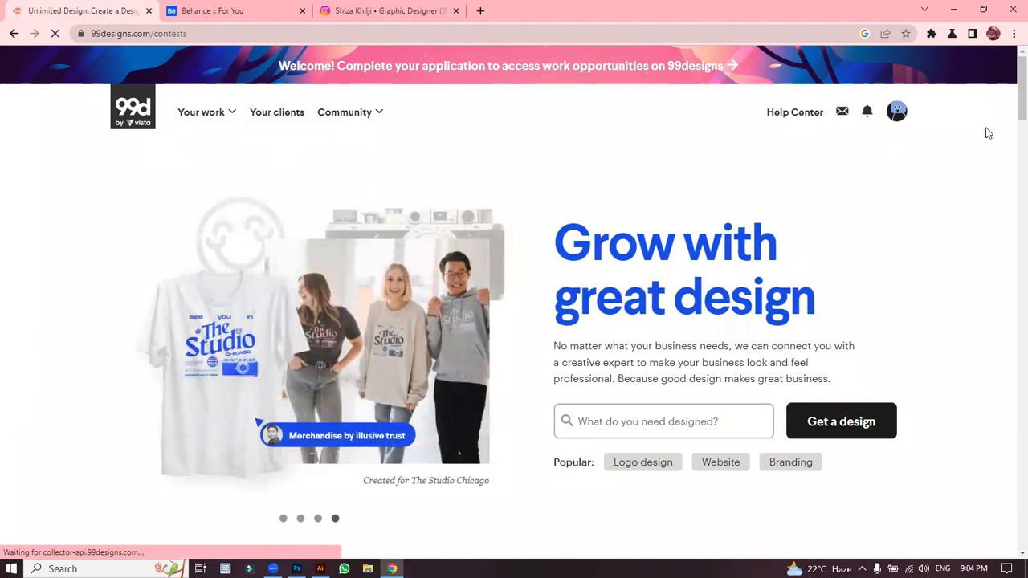
scroll(1010, 120, down, 8)
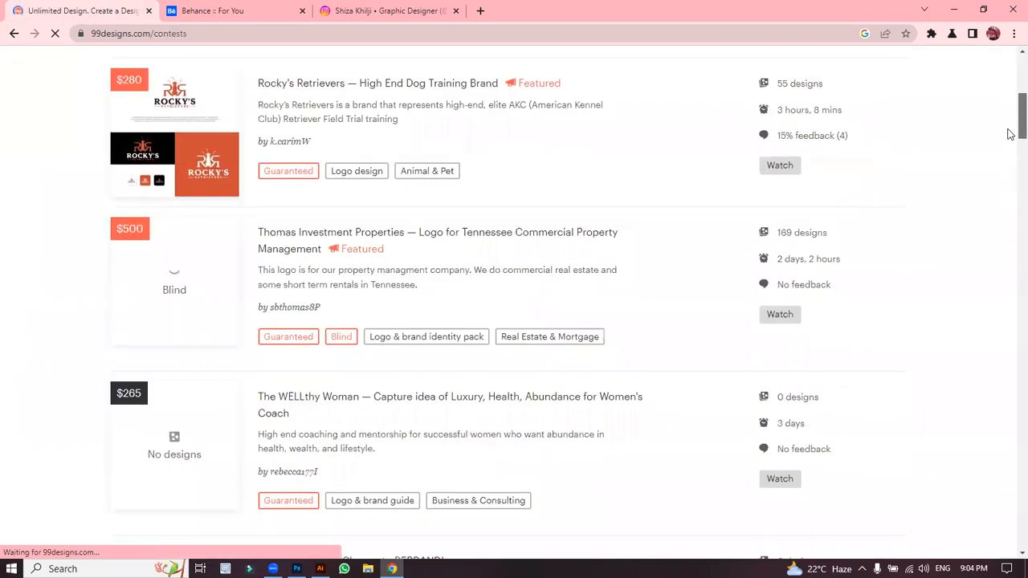
scroll(1010, 129, up, 5)
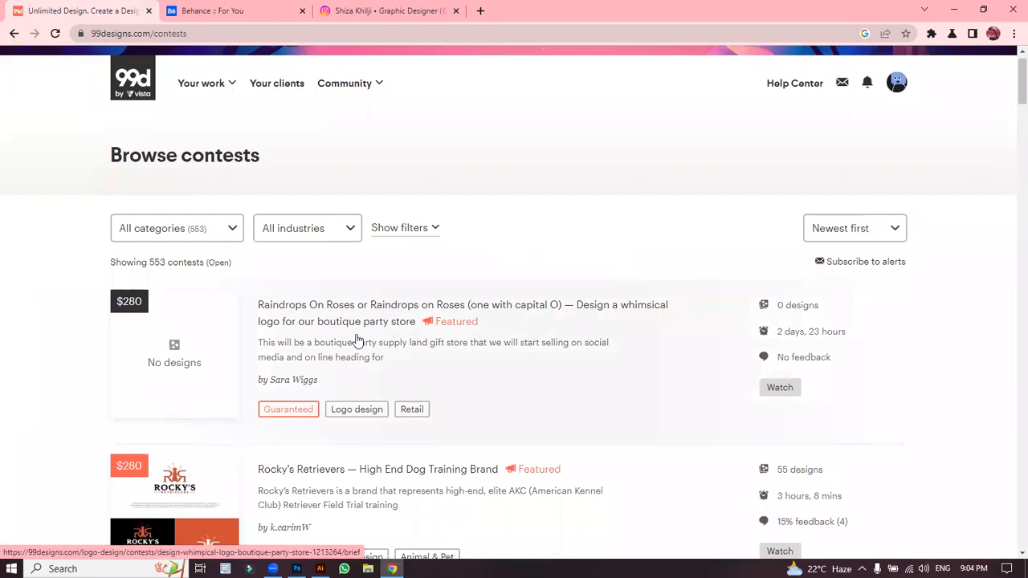
Step: Open the Raindrops On Roses party store logo brief ($280) and read its logo name requirement
click(359, 341)
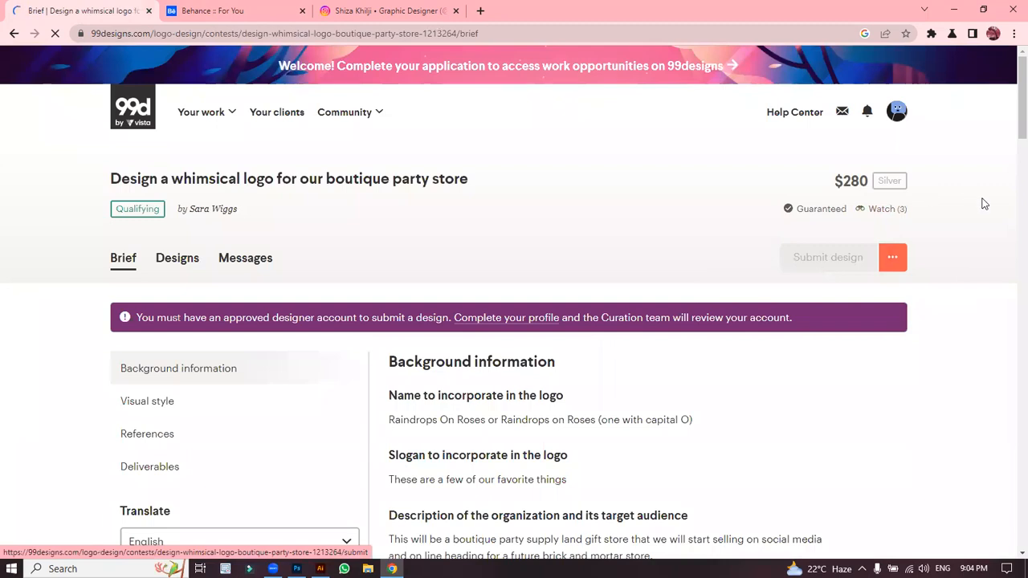
scroll(1010, 119, down, 2)
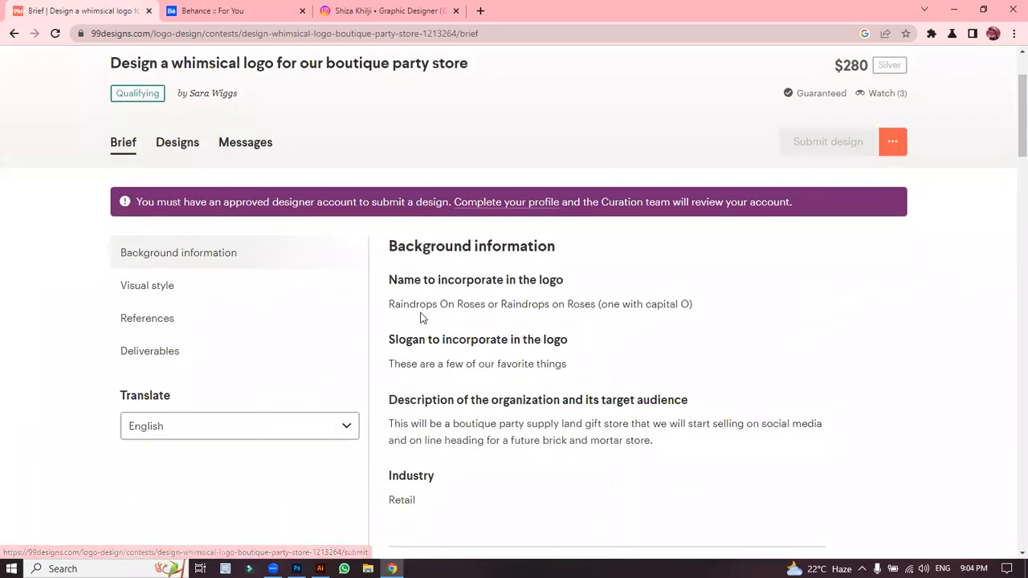
drag(397, 280, 578, 282)
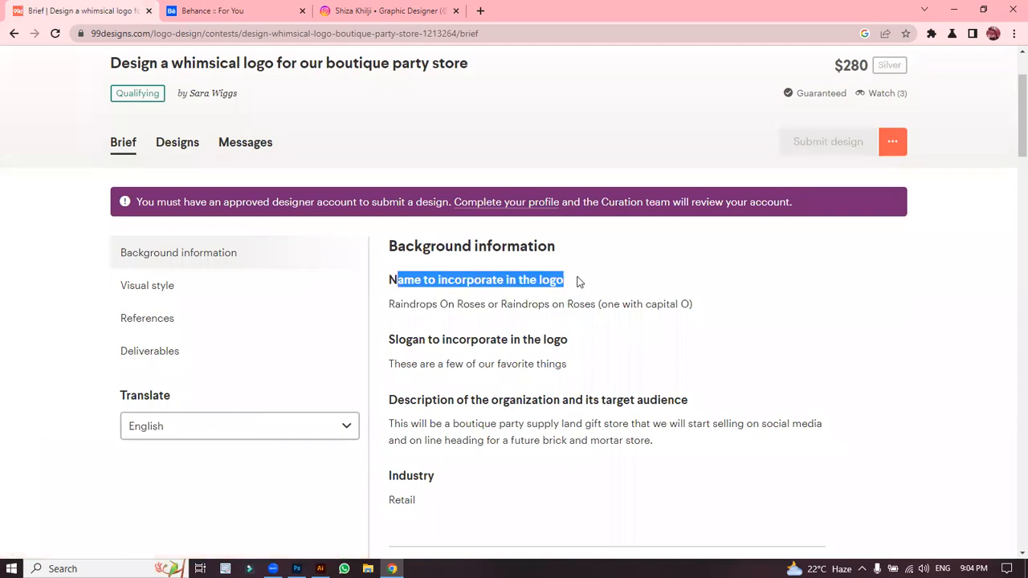
click(578, 282)
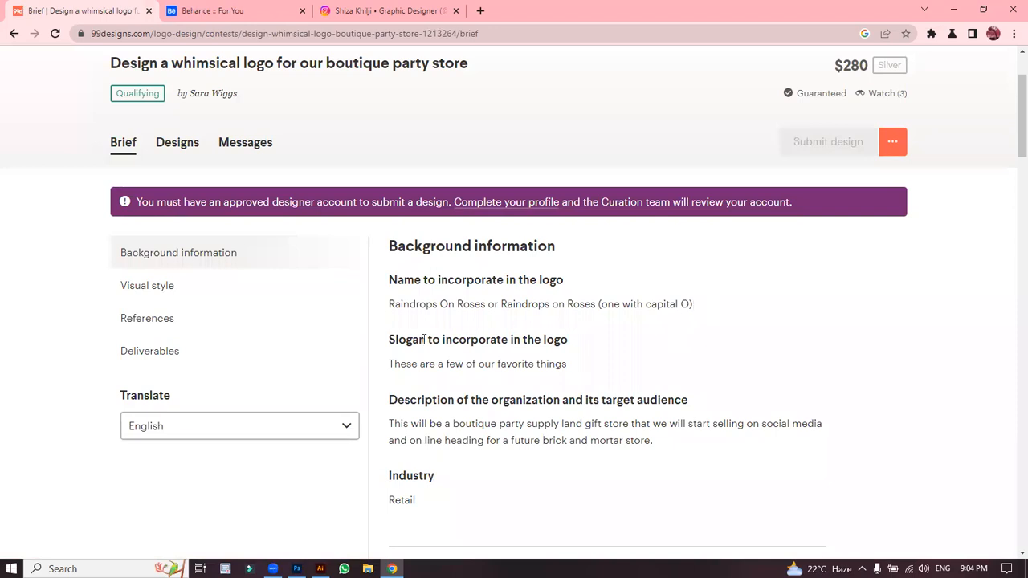
drag(440, 302, 444, 303)
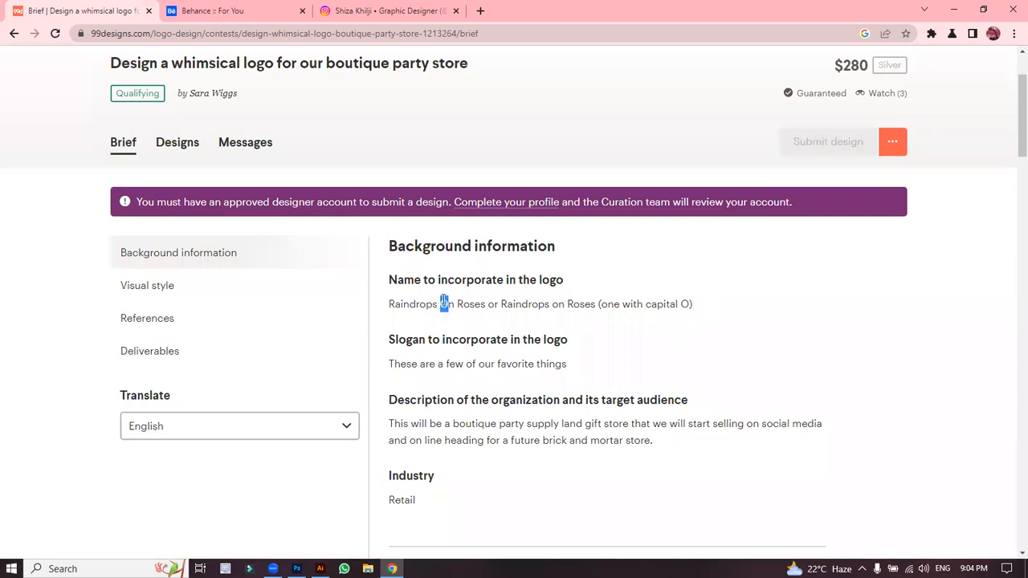
drag(551, 304, 559, 305)
click(558, 304)
Step: Scroll the brief past Visual style, the style sliders and Design inspiration down to References
scroll(1007, 147, down, 6)
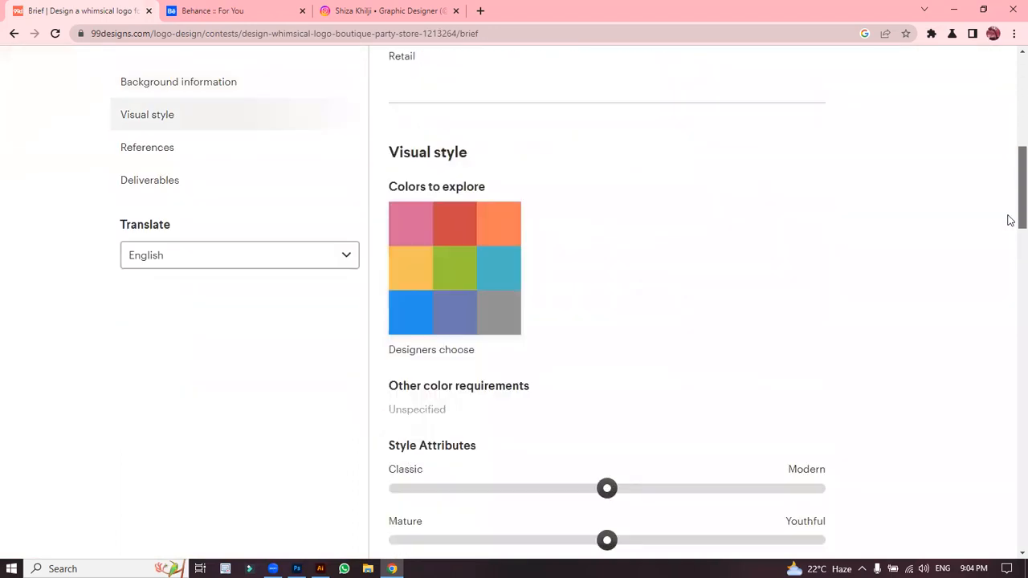
scroll(1010, 265, down, 8)
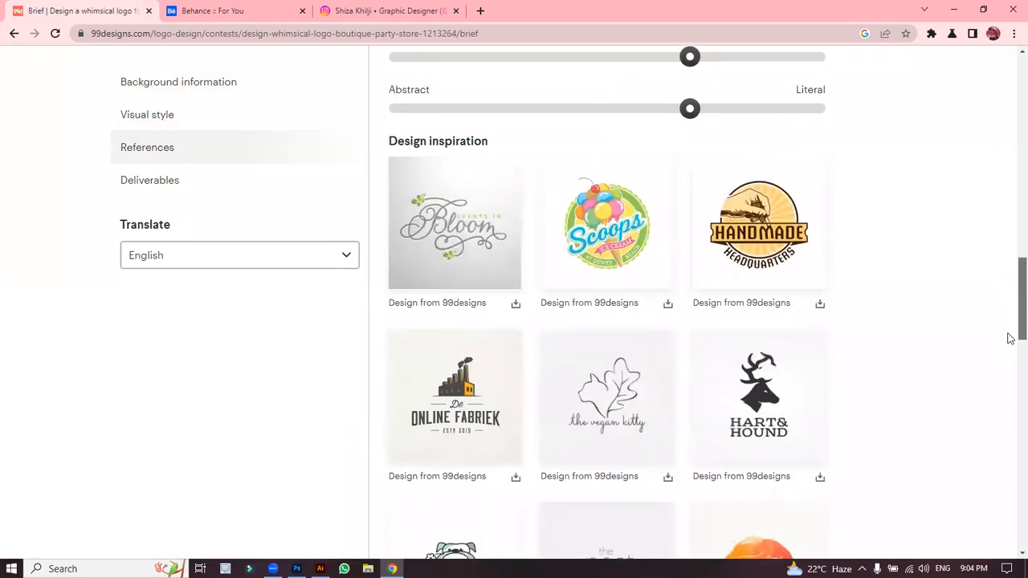
scroll(1010, 280, up, 11)
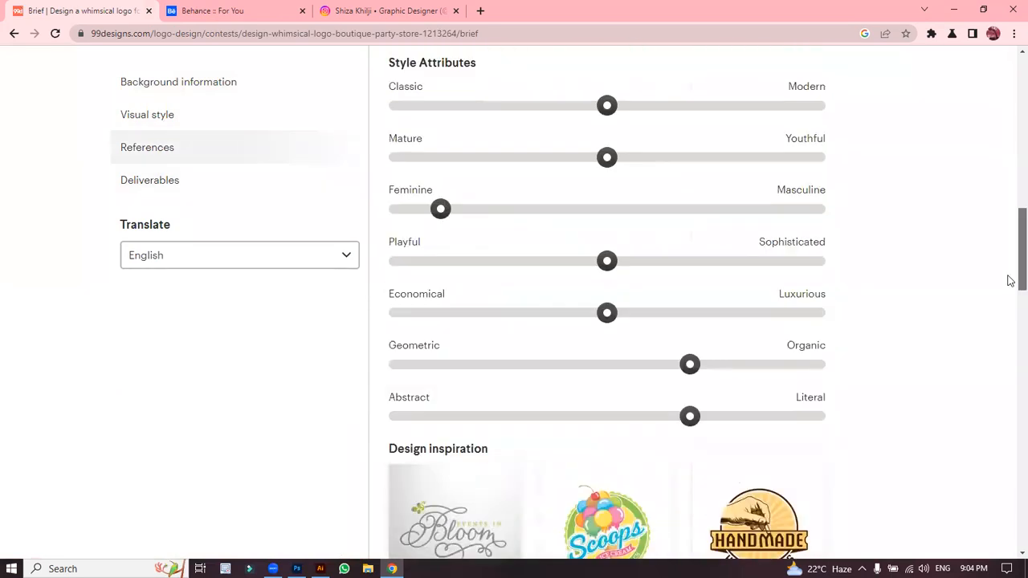
scroll(1010, 183, up, 3)
scroll(1010, 184, down, 2)
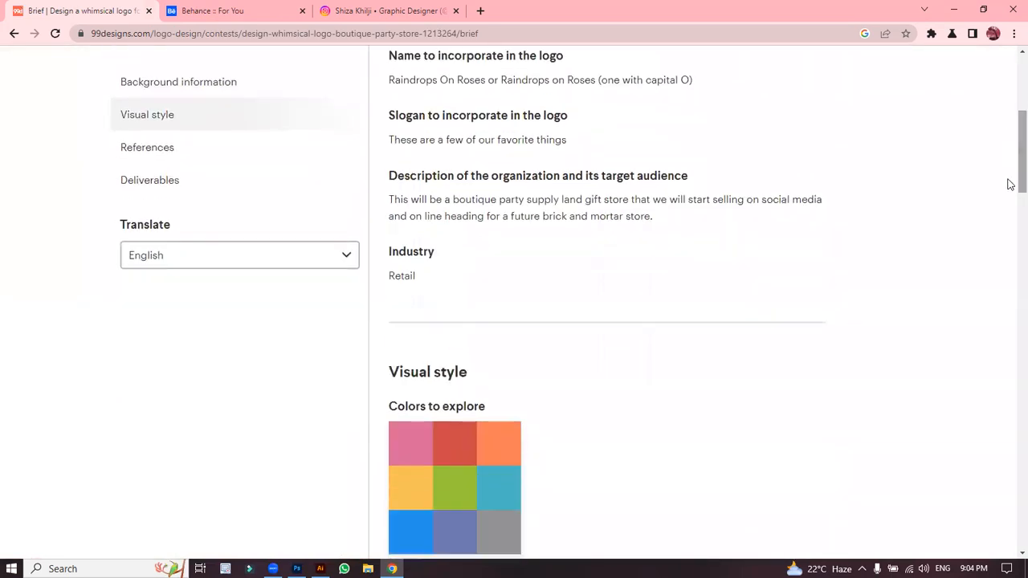
scroll(1009, 183, up, 1)
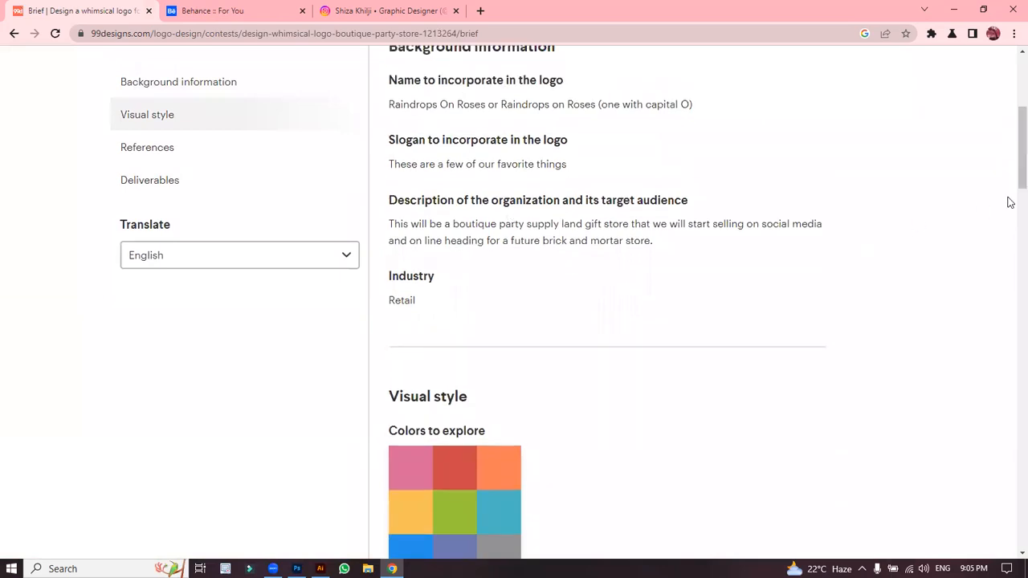
scroll(1010, 193, down, 3)
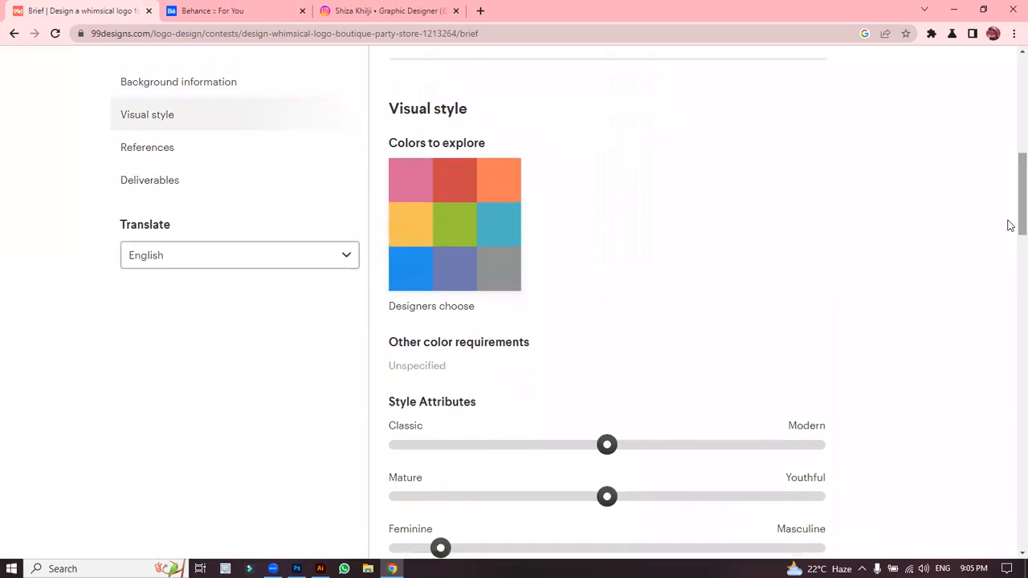
mouse_move(466, 317)
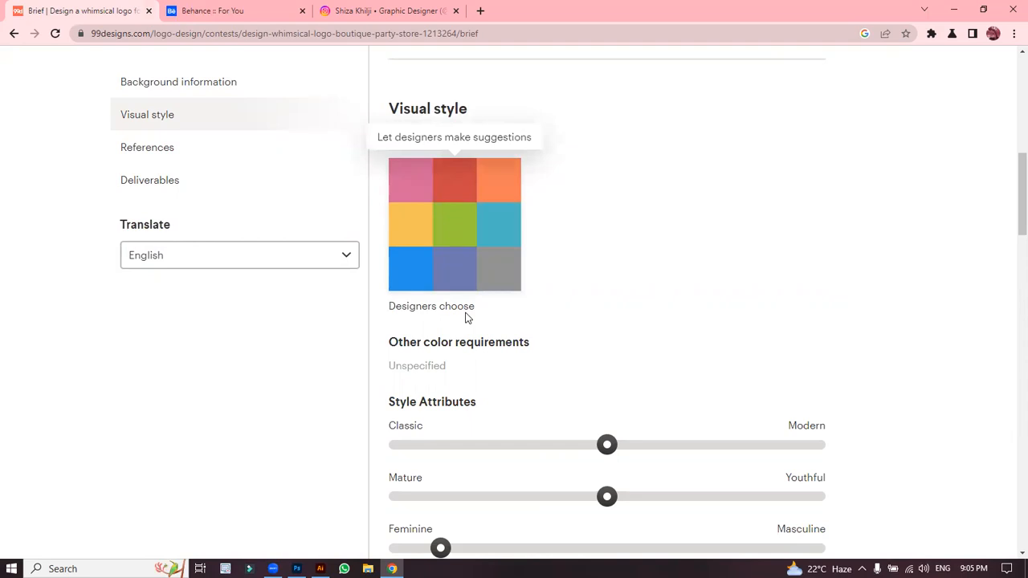
drag(1008, 222, 1010, 275)
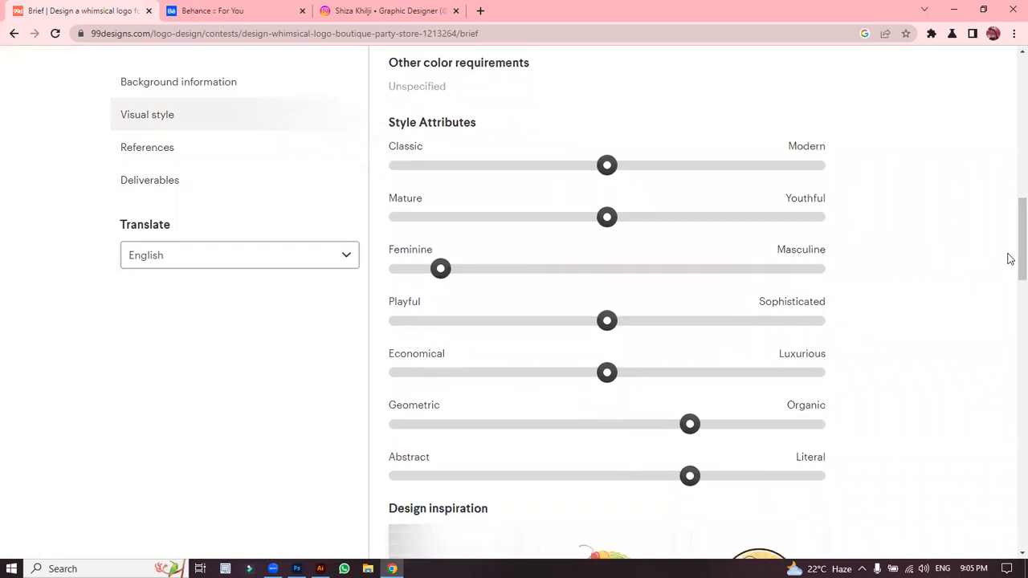
drag(1009, 243, 1009, 249)
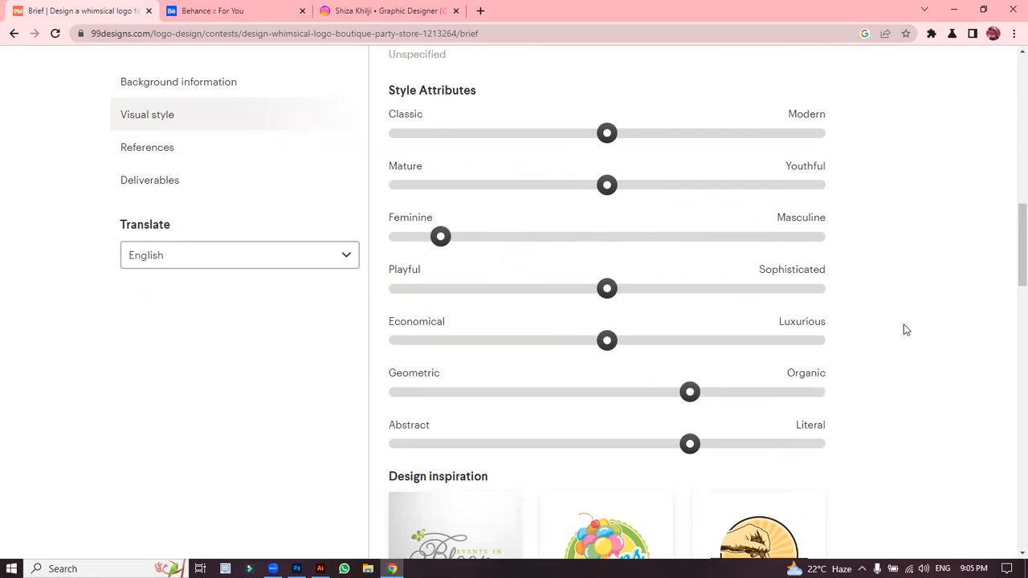
drag(1010, 252, 1010, 415)
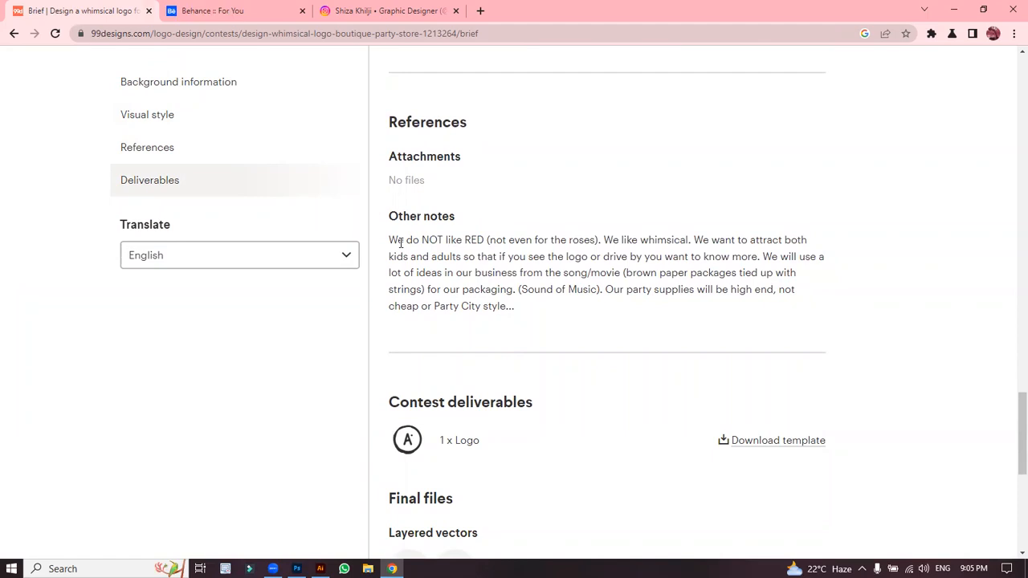
Step: Read the notes ('We do NOT like RED'), Final files and Fonts, then return to the top
drag(390, 240, 484, 241)
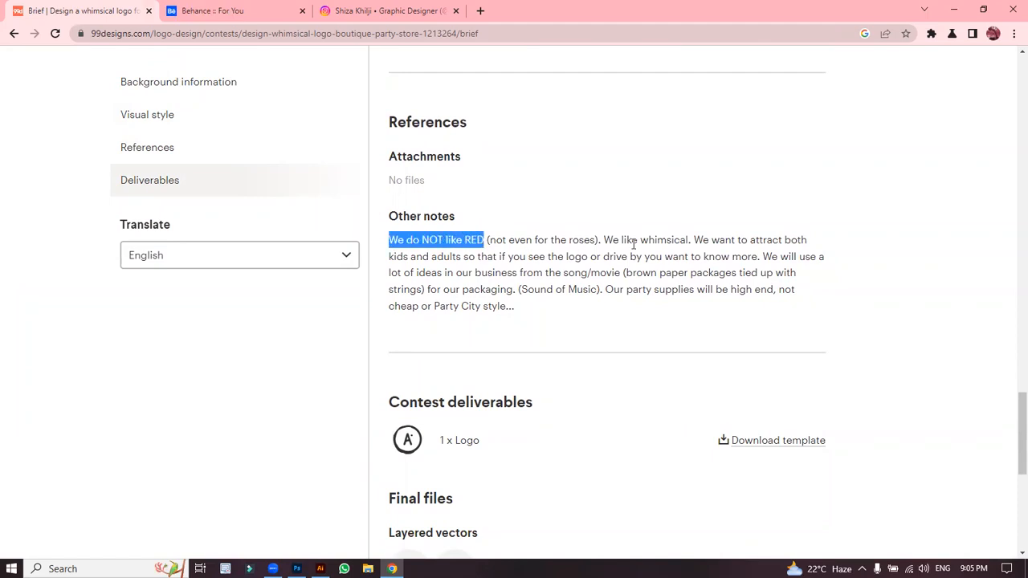
drag(610, 319, 522, 238)
click(522, 239)
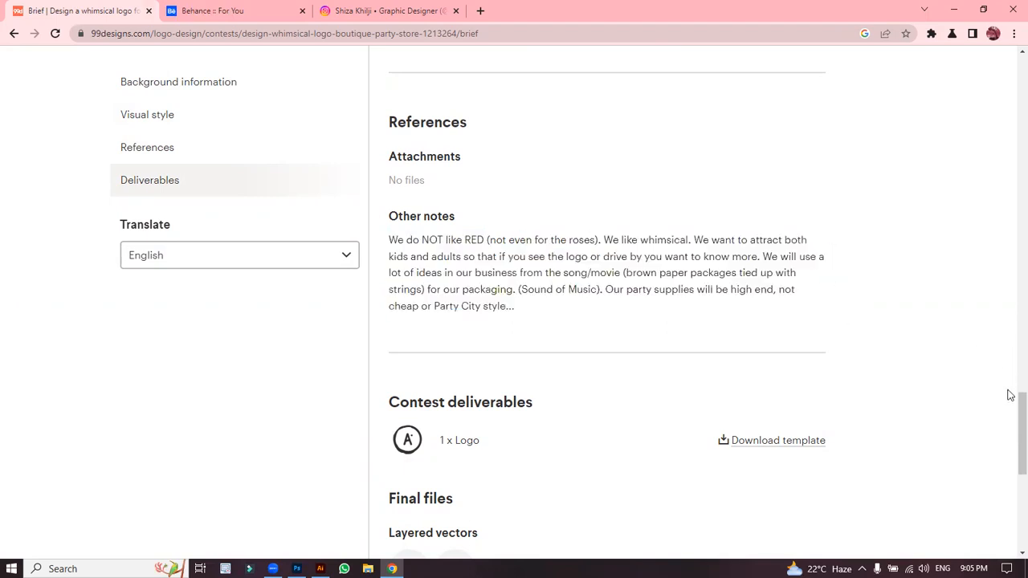
scroll(1010, 430, down, 3)
scroll(1010, 442, down, 3)
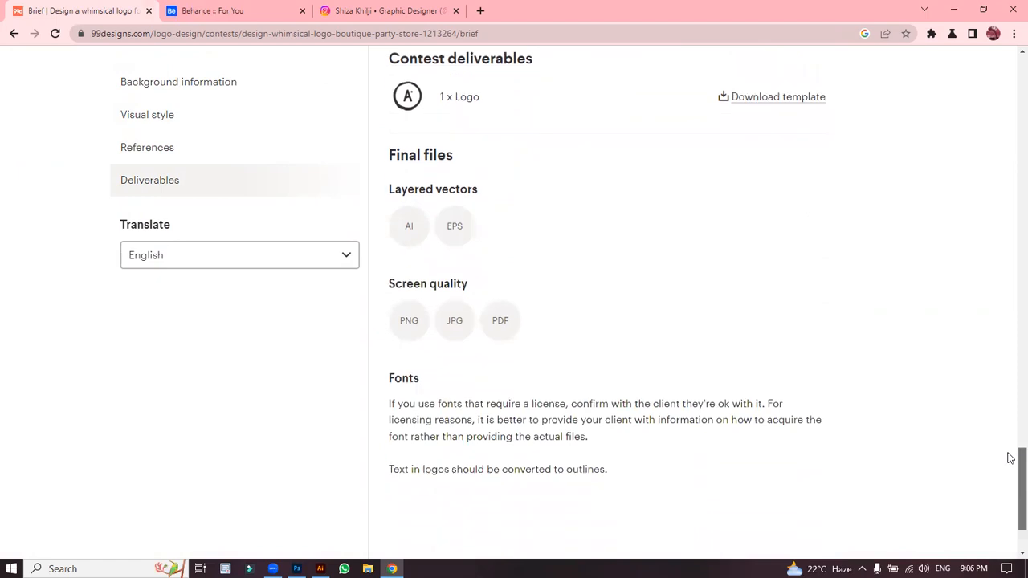
drag(1011, 482, 1011, 107)
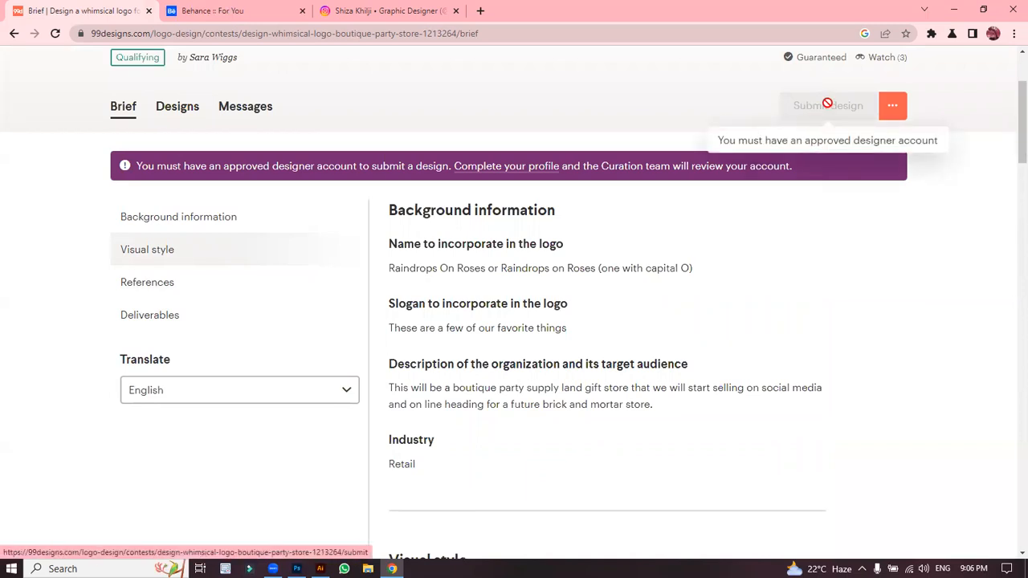
scroll(1010, 112, up, 3)
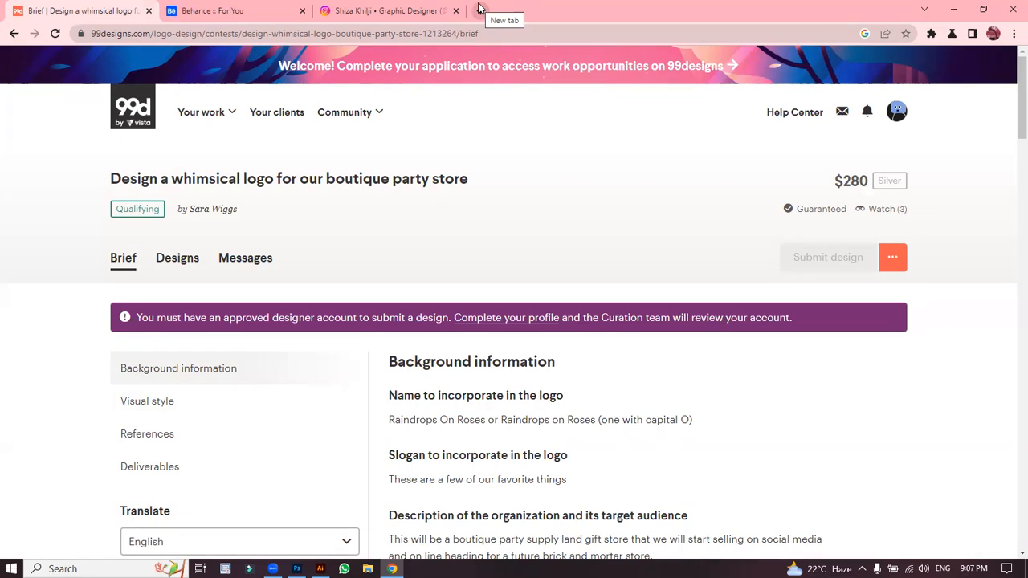
Step: In a new tab, search Google for 'fake brief generator' and open goodbrief.io
click(479, 8)
text(fak)
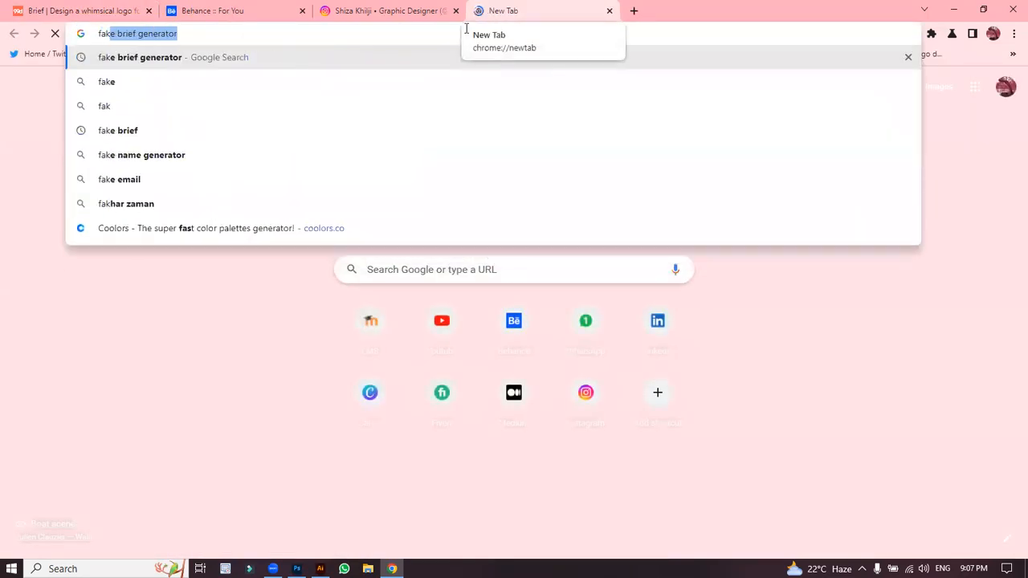
click(131, 56)
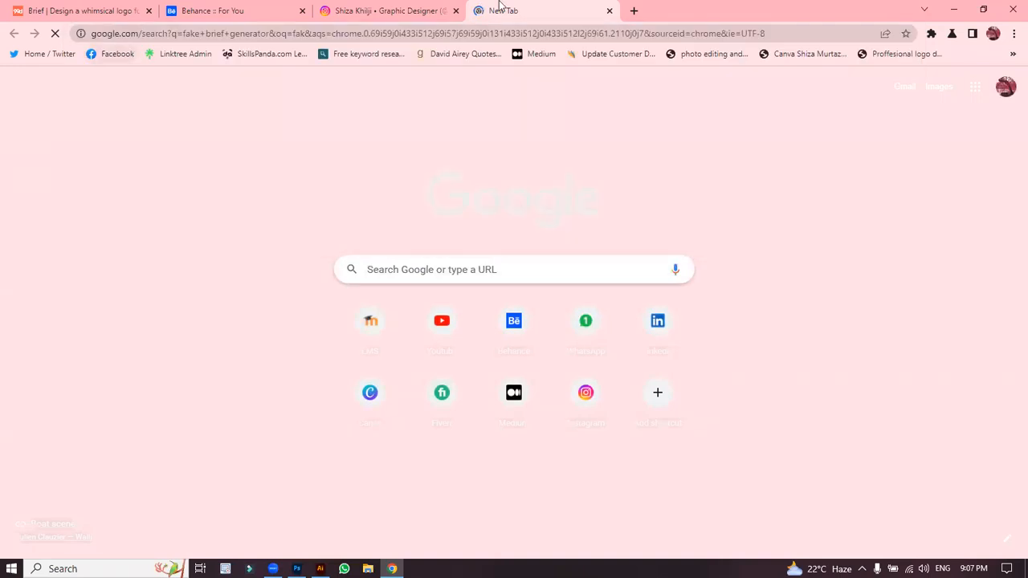
click(213, 190)
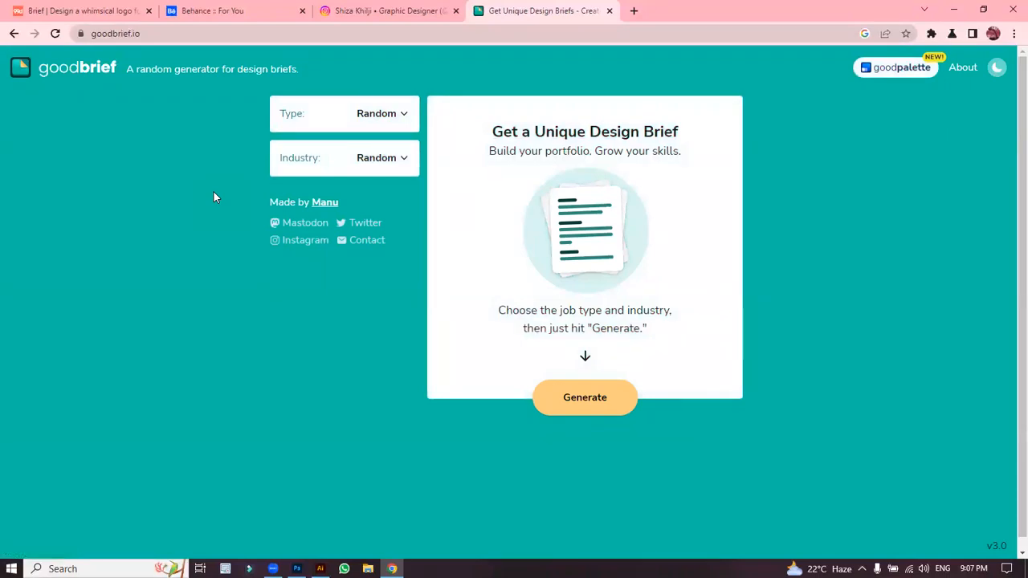
Step: Generate a Logo brief on goodbrief.io with Industry left at Random
click(381, 114)
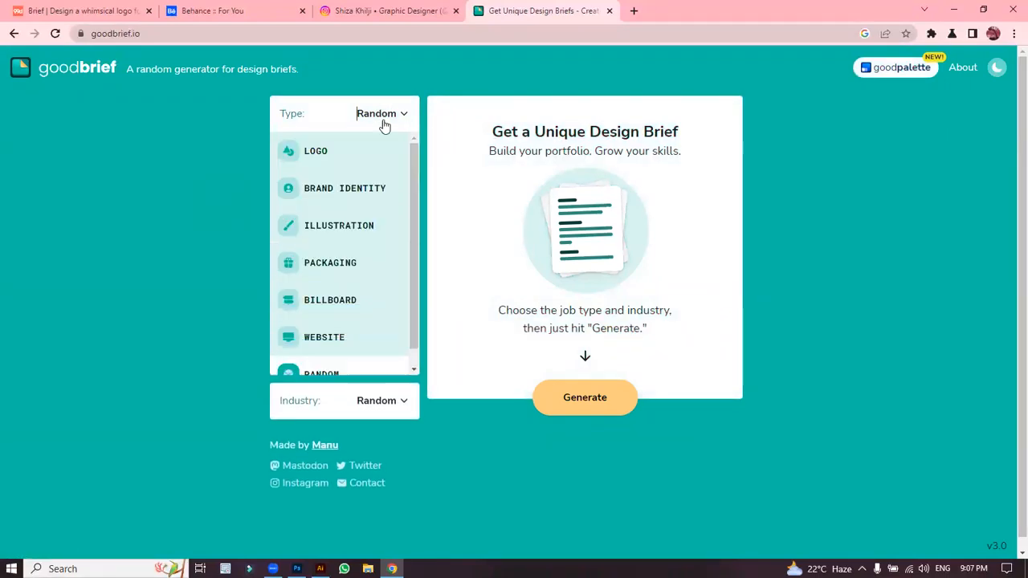
click(325, 152)
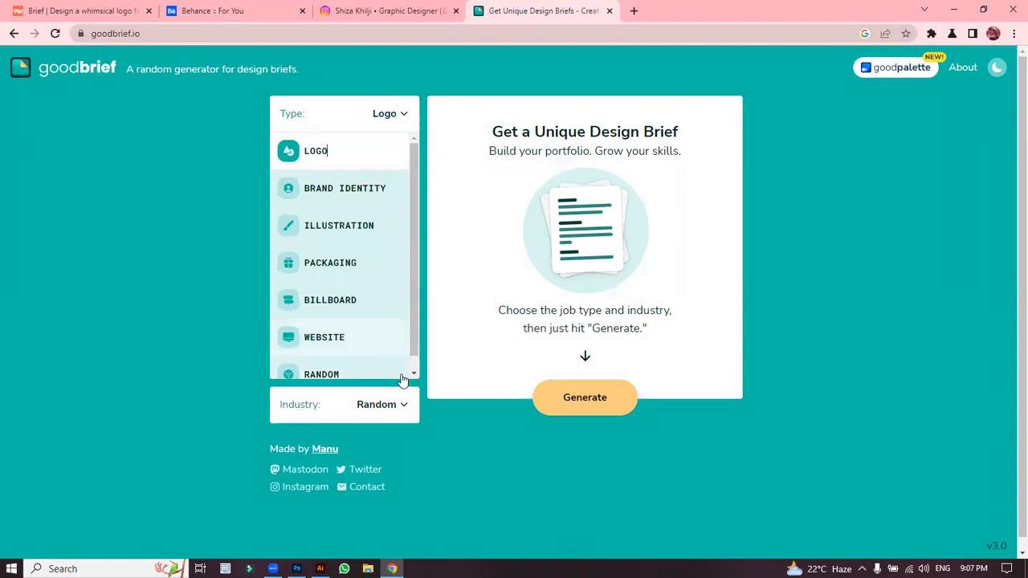
click(374, 402)
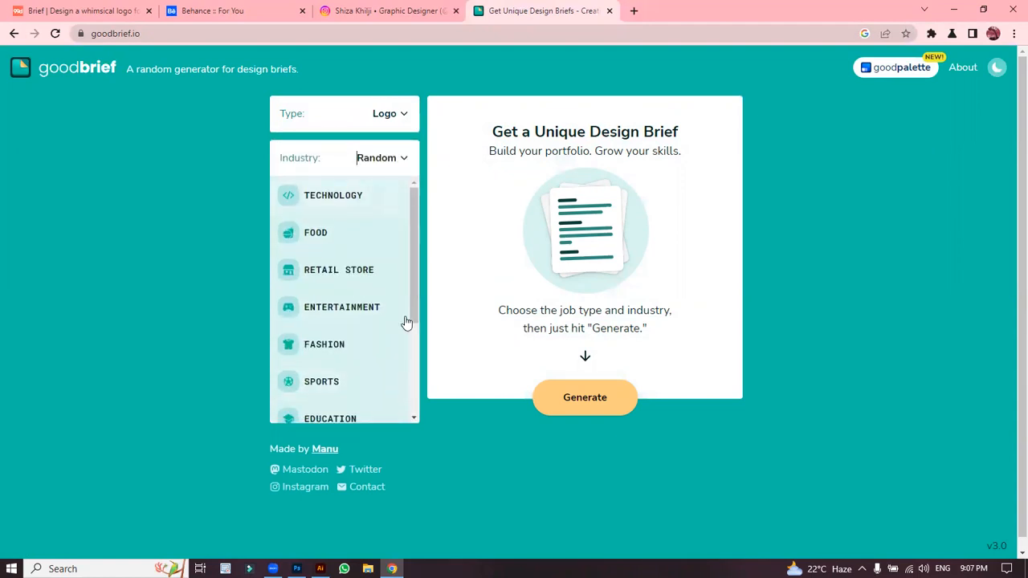
click(587, 396)
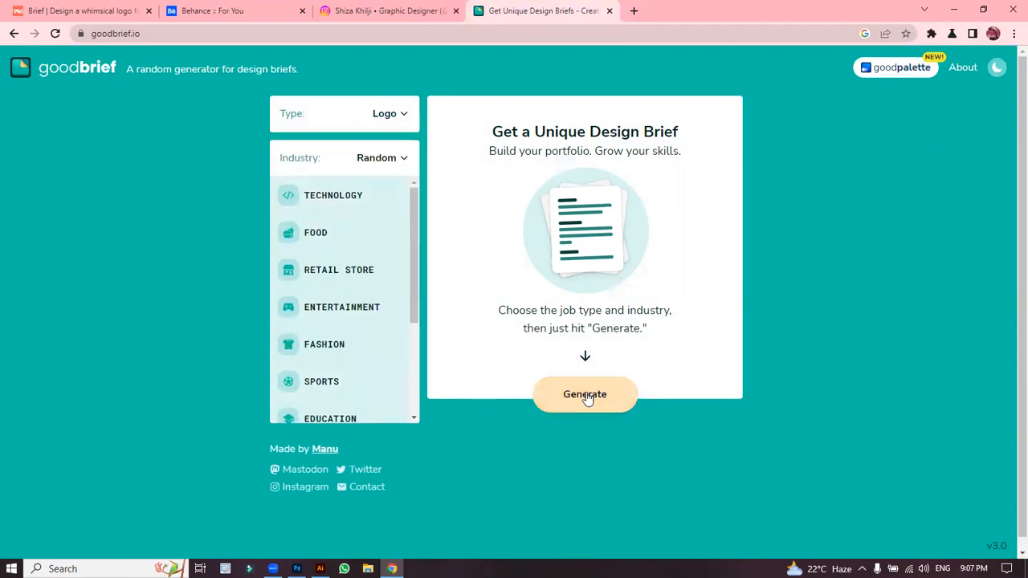
click(578, 394)
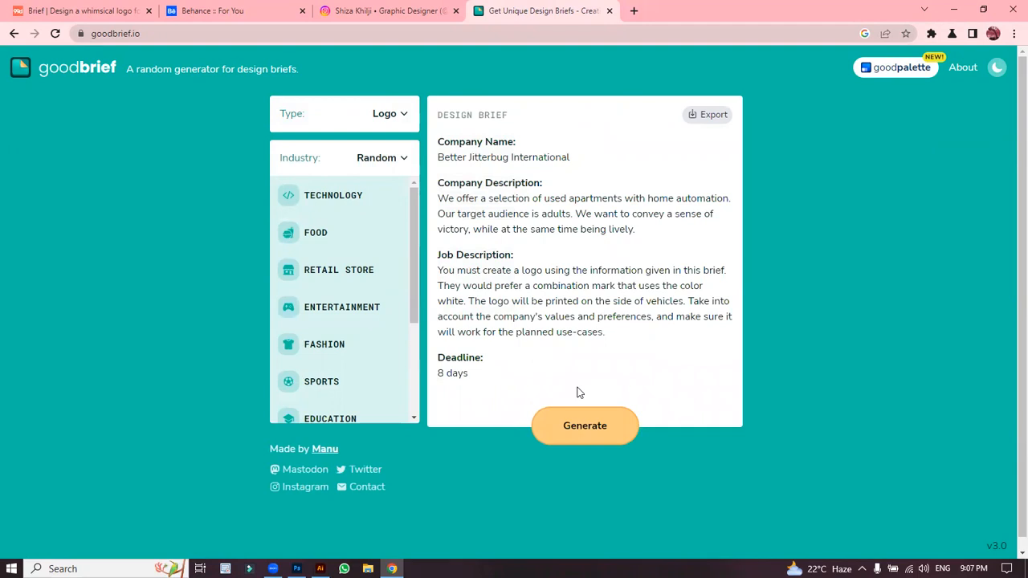
Step: Regenerate to get the True Sundrops brief and highlight 'pictorial mark' and 'color grey'
click(586, 434)
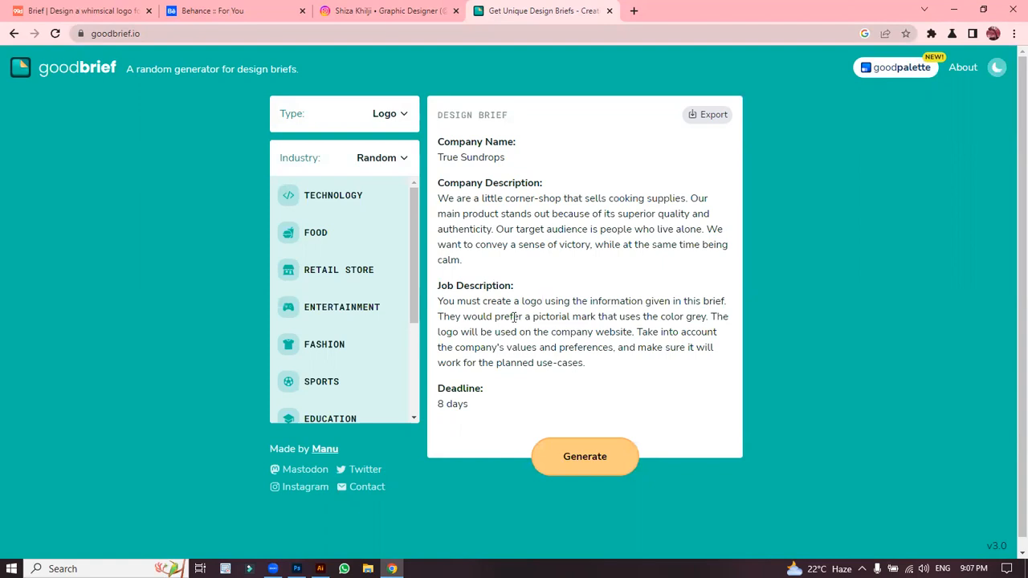
drag(534, 316, 596, 316)
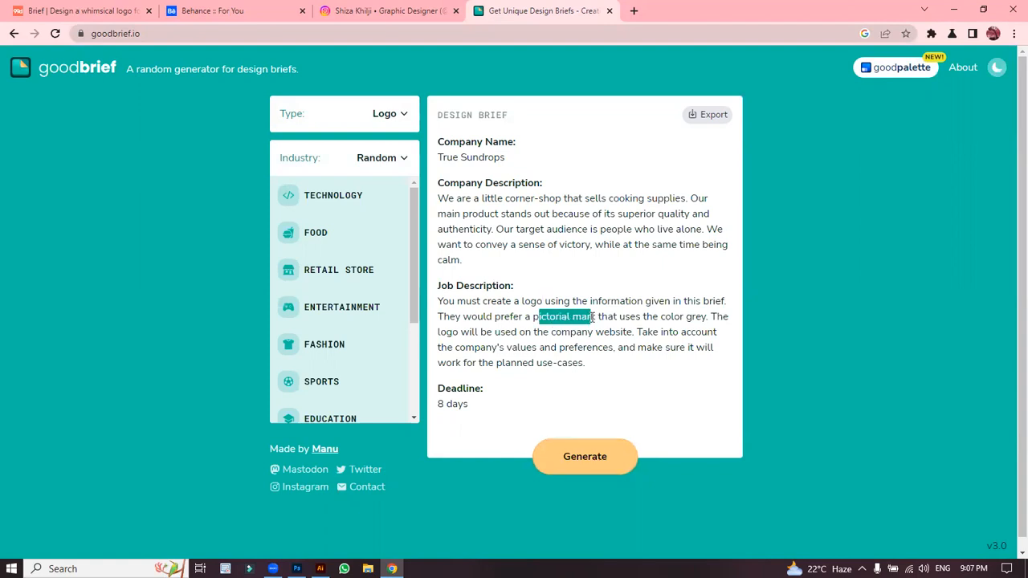
click(596, 316)
drag(688, 320, 709, 319)
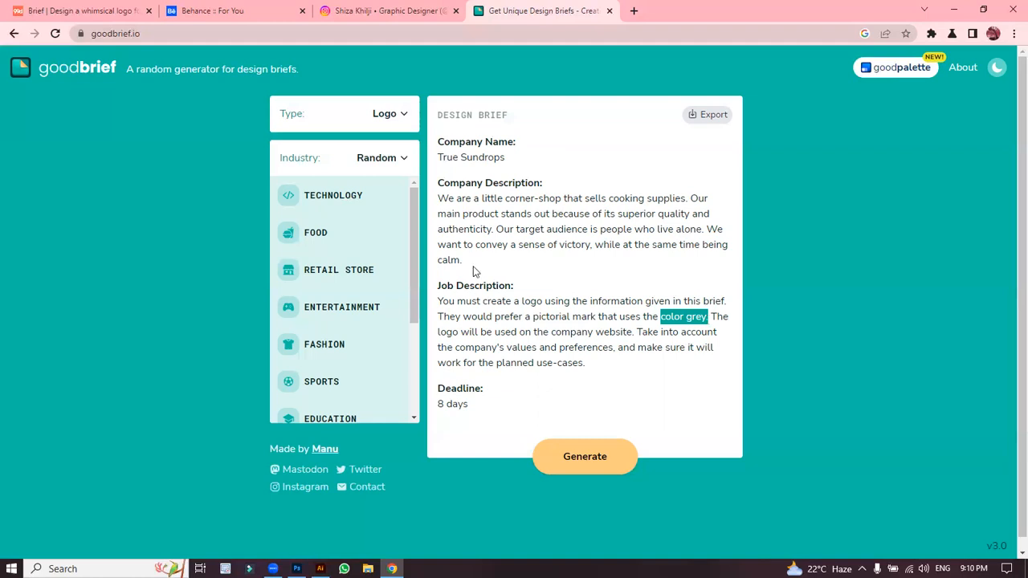
Step: Return to the Behance For You feed, browse it, and open the Rosebi Coffee & Bar project
click(237, 9)
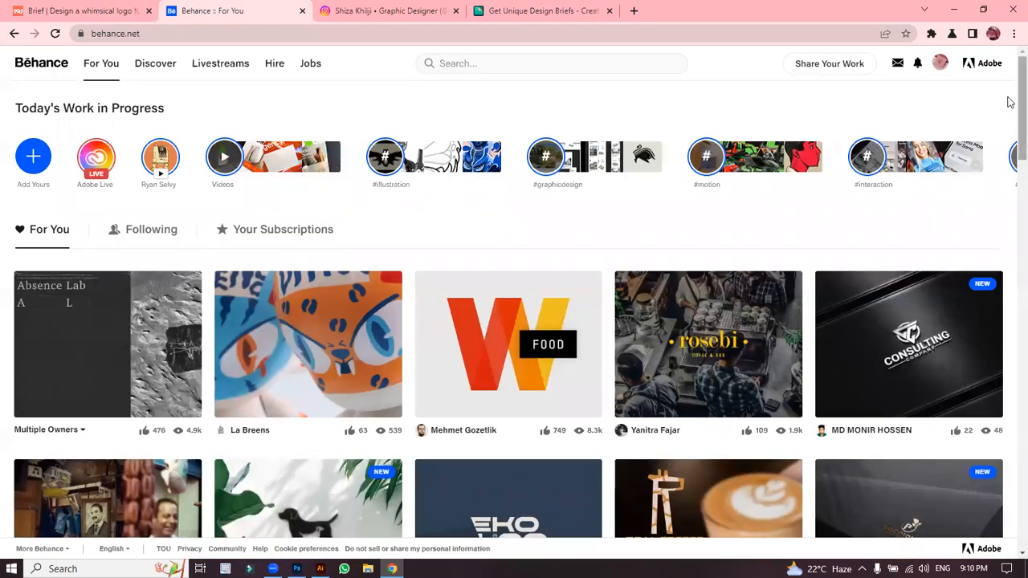
scroll(1011, 140, down, 3)
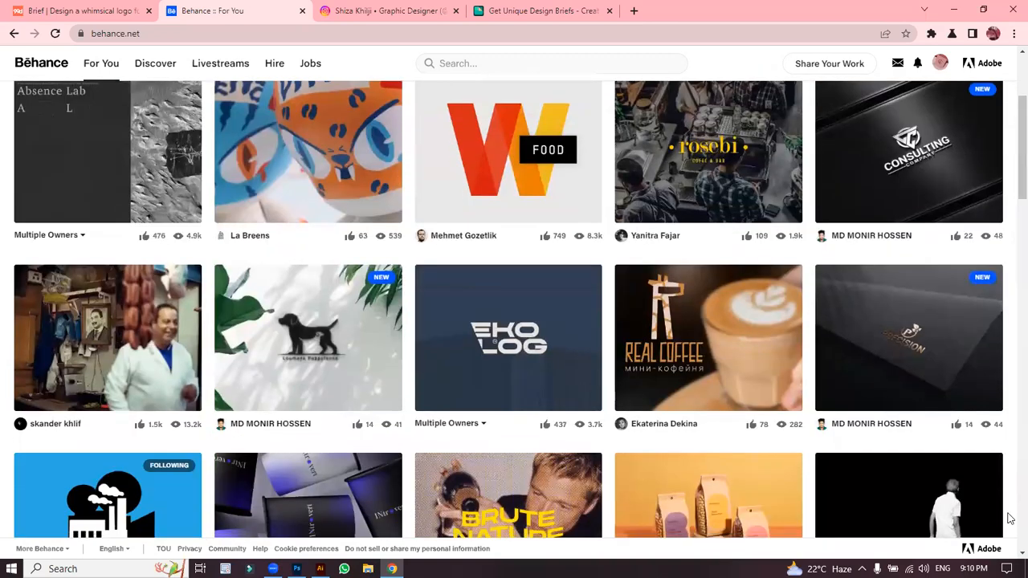
click(972, 552)
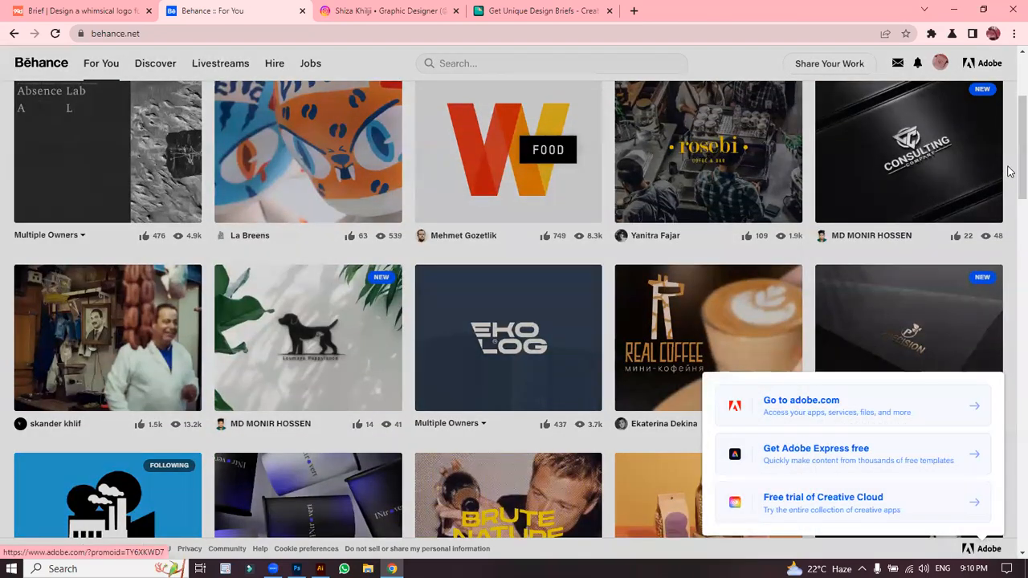
click(1010, 171)
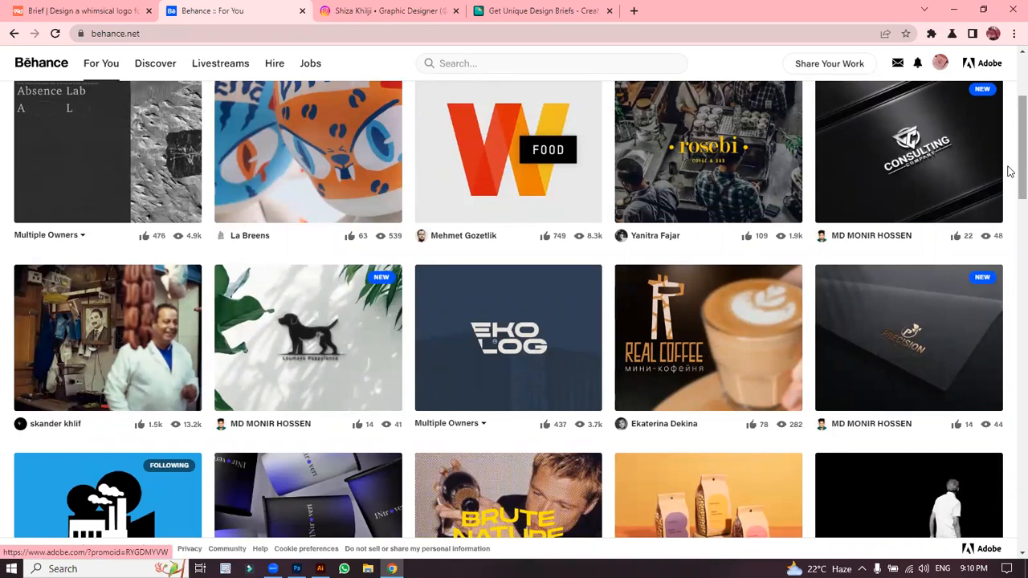
scroll(1010, 172, up, 2)
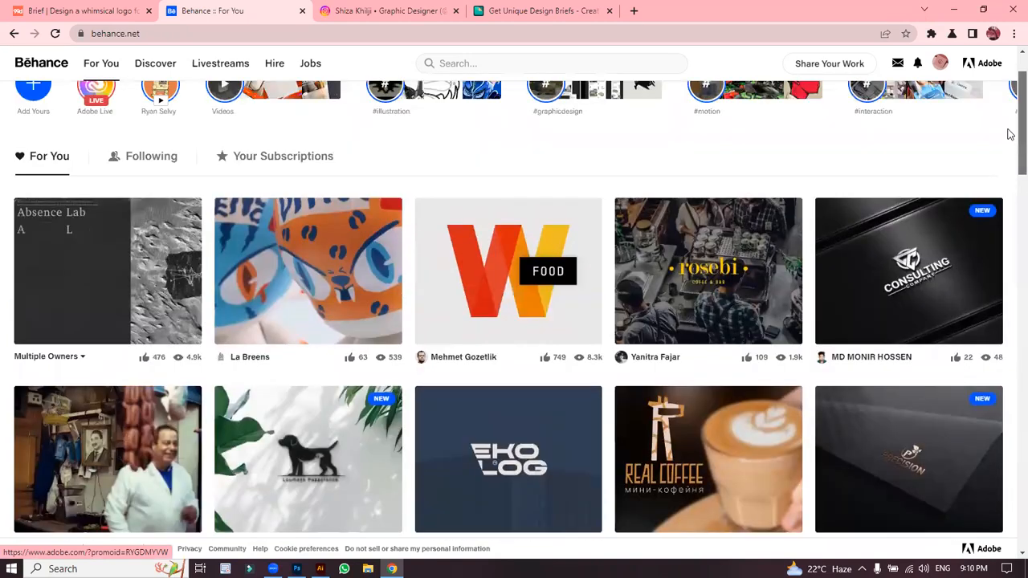
scroll(1010, 148, down, 2)
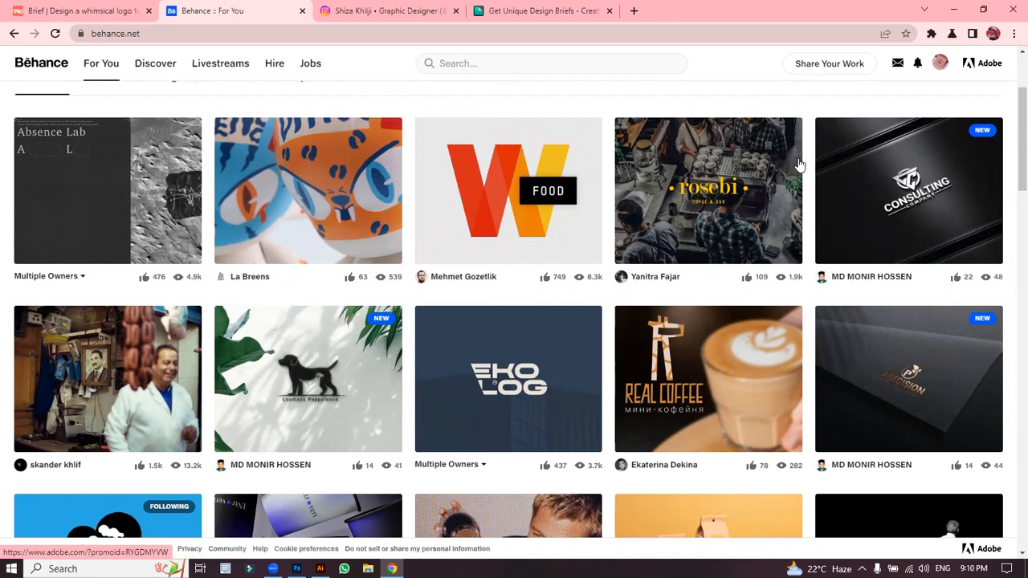
click(683, 193)
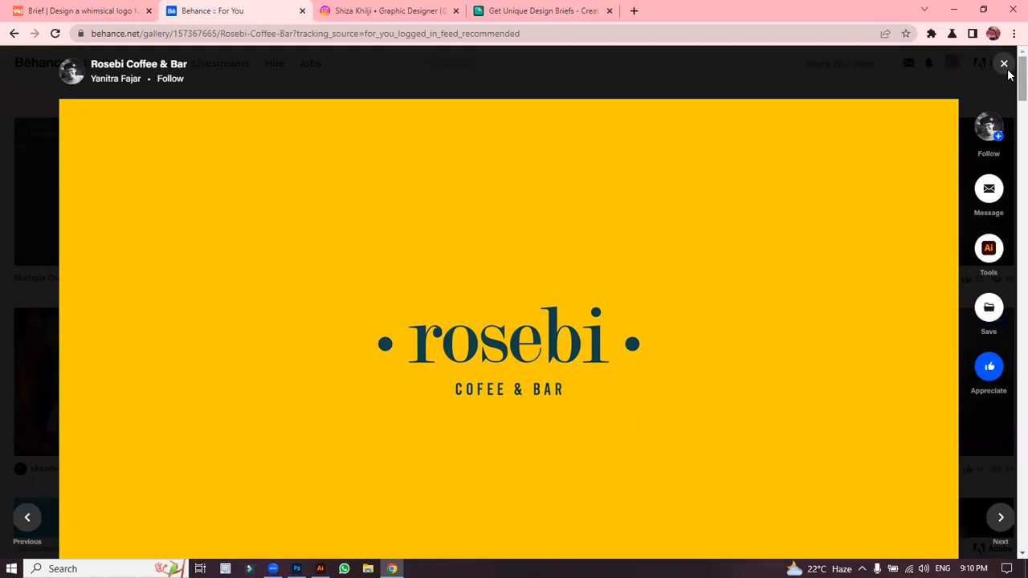
Step: Scroll through the Rosebi Coffee & Bar images down to the teal coasters and takeaway cups
mouse_move(642, 255)
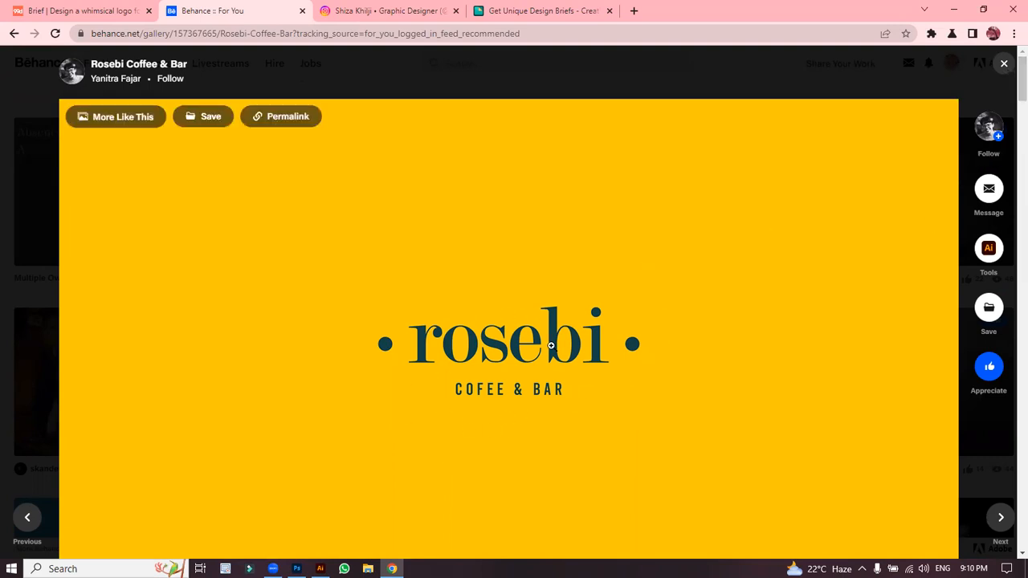
mouse_move(1020, 81)
mouse_down()
mouse_move(1020, 101)
mouse_move(1020, 85)
mouse_move(1010, 91)
mouse_up()
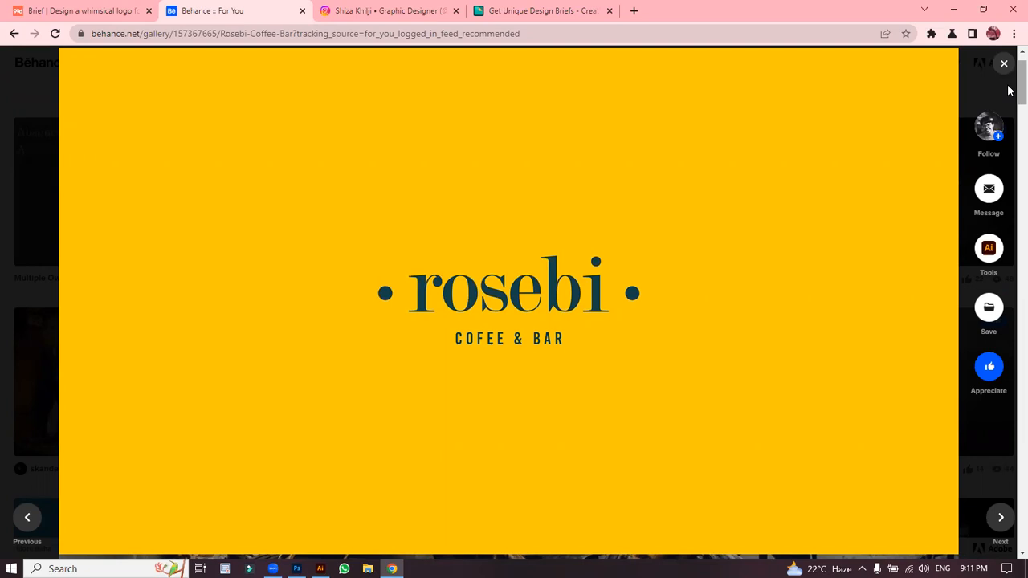
drag(1009, 91, 1010, 122)
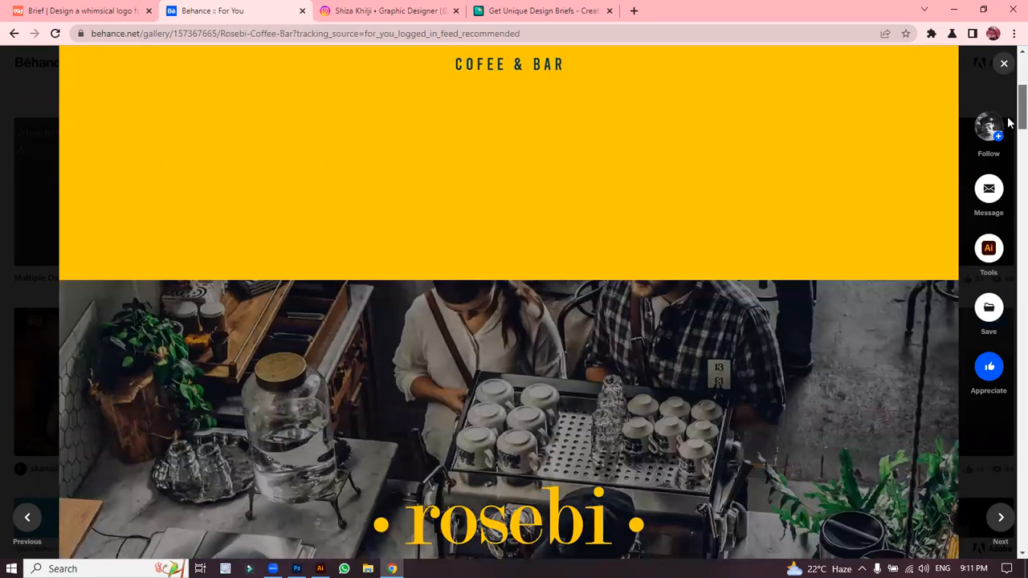
scroll(1009, 122, down, 3)
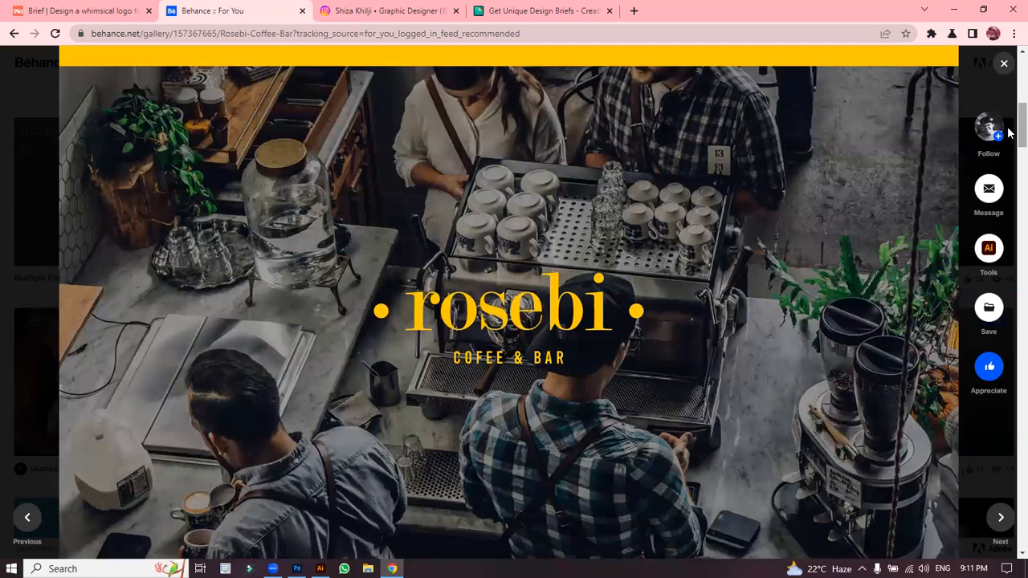
scroll(1009, 134, down, 10)
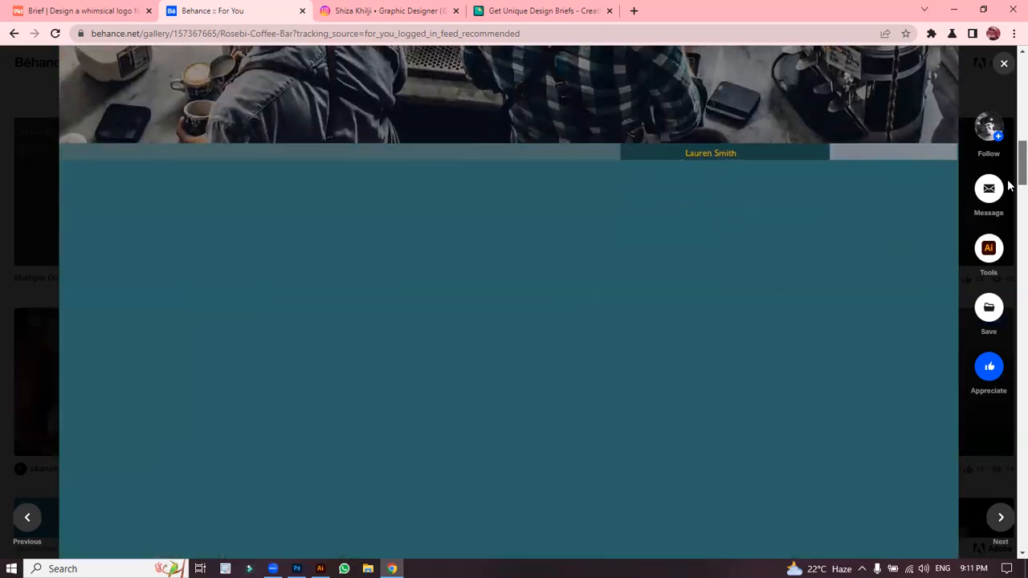
scroll(1009, 176, up, 2)
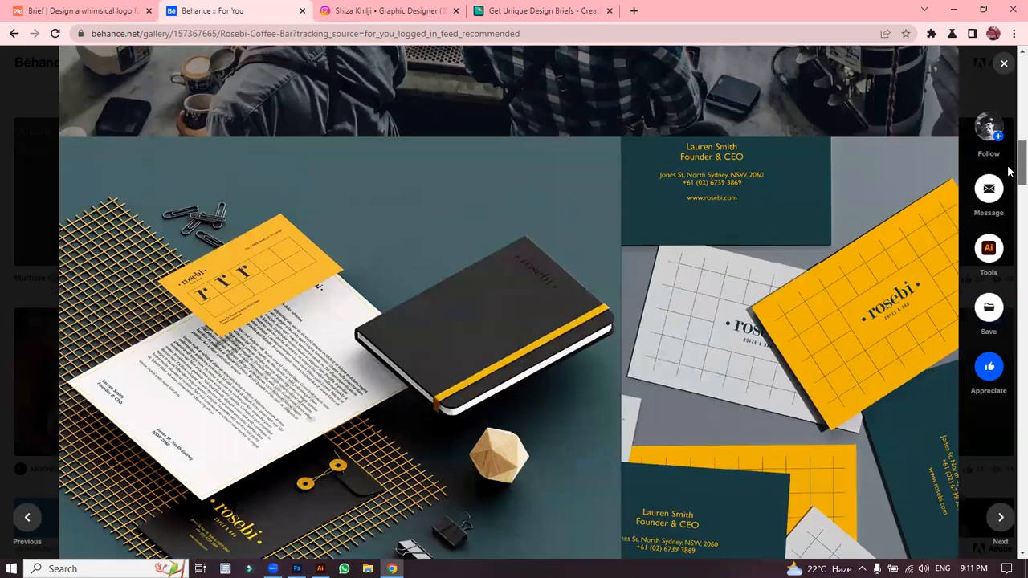
scroll(1009, 176, down, 1)
scroll(1009, 176, up, 1)
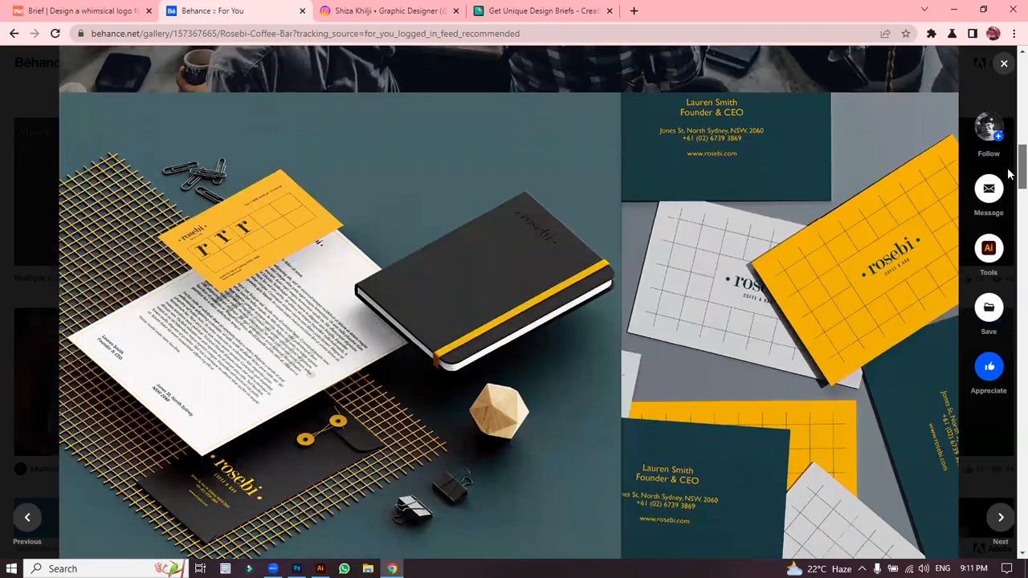
scroll(1009, 174, up, 7)
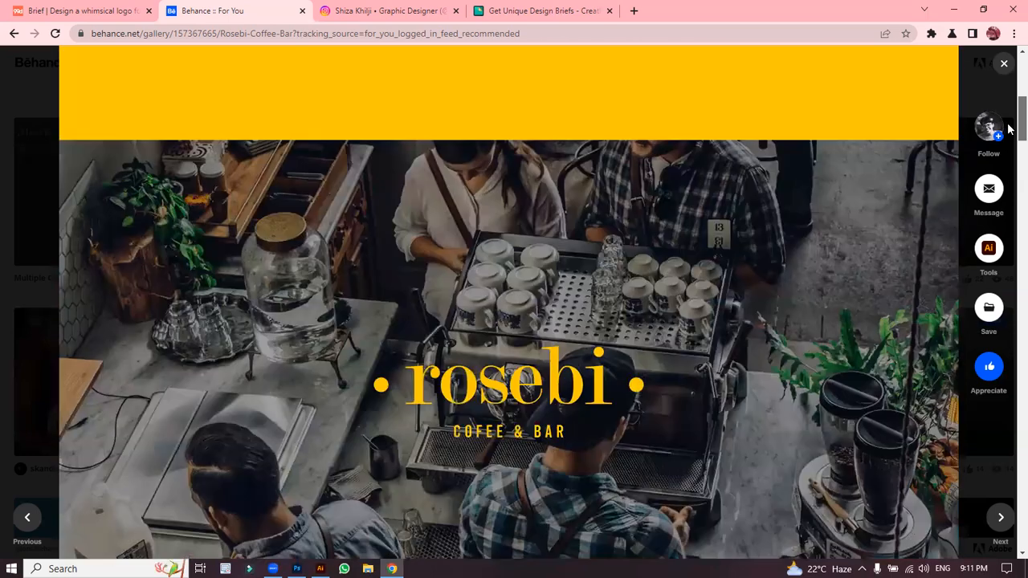
scroll(1010, 101, up, 4)
scroll(1009, 100, up, 2)
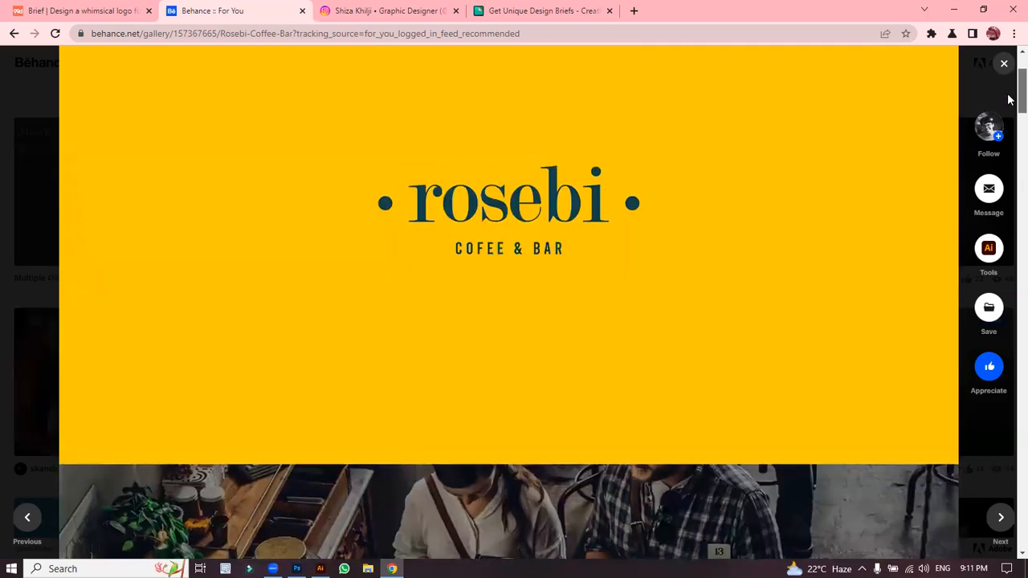
scroll(1010, 100, down, 10)
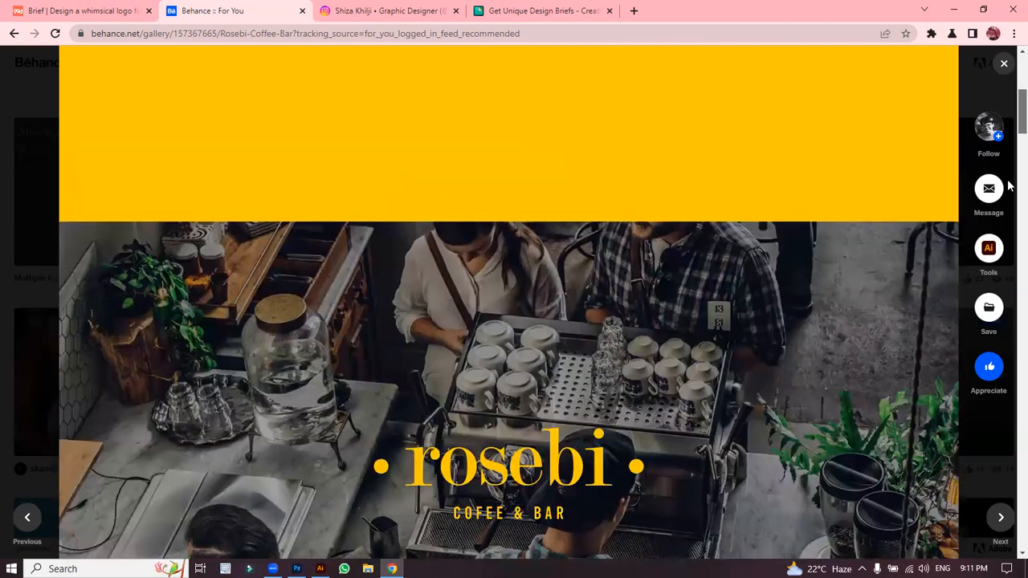
scroll(1009, 183, up, 1)
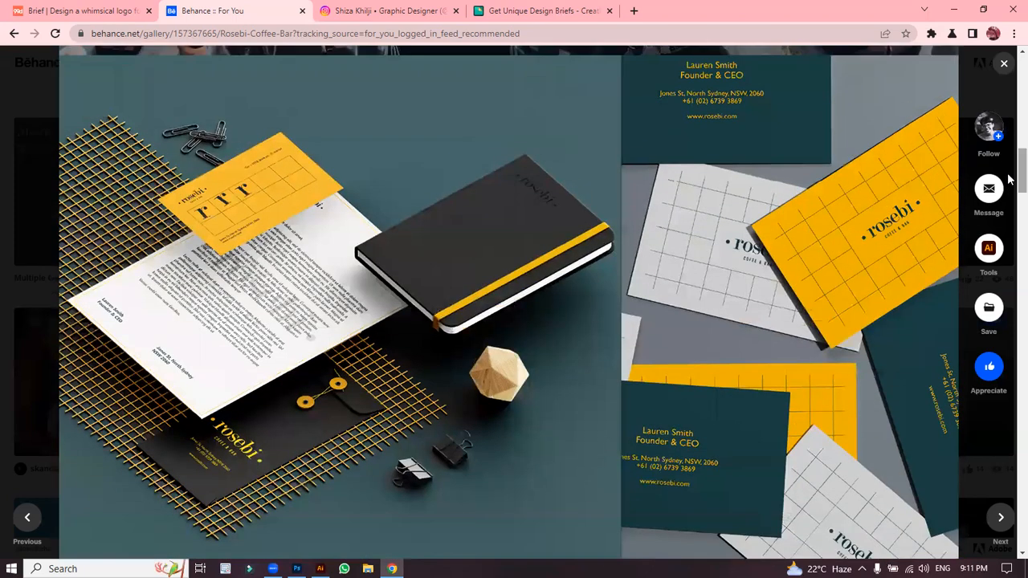
scroll(1009, 184, down, 5)
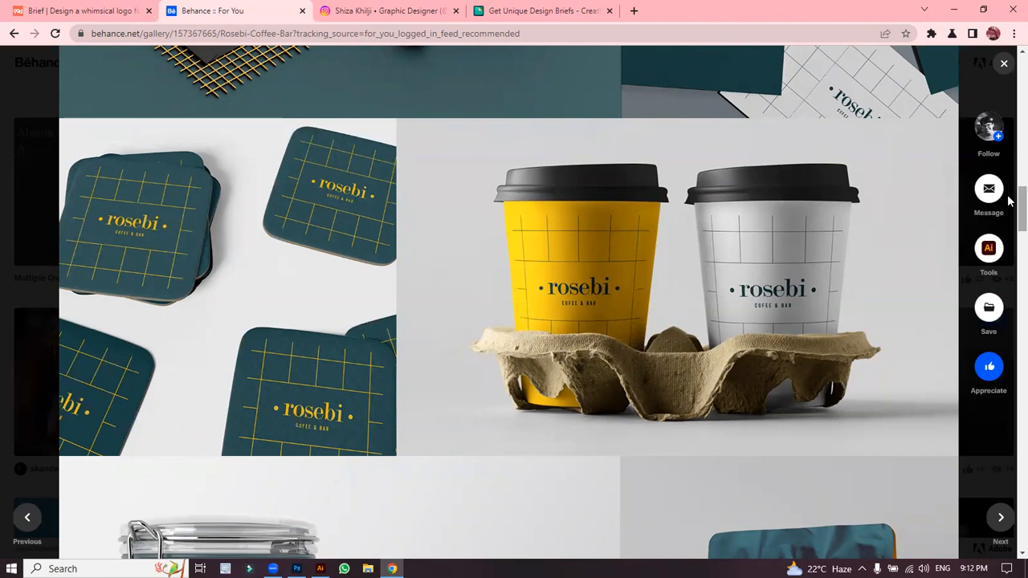
Step: Scroll past the coffee bag and poster mockups to the Rosebi project's end: 109 appreciations, 1.9k views, November 21st 2022
scroll(1010, 216, down, 1)
scroll(1010, 216, down, 4)
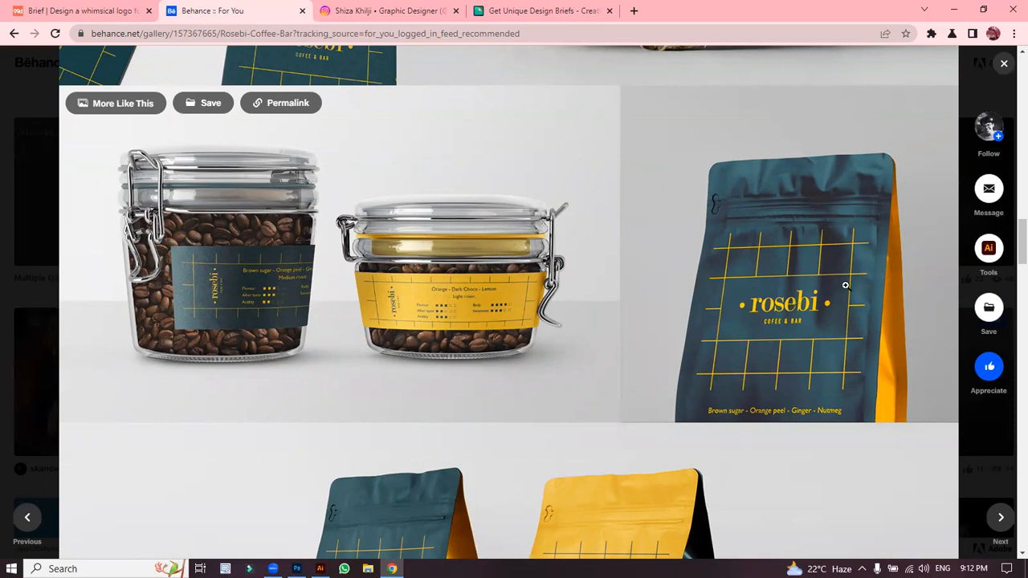
drag(1019, 246, 1012, 365)
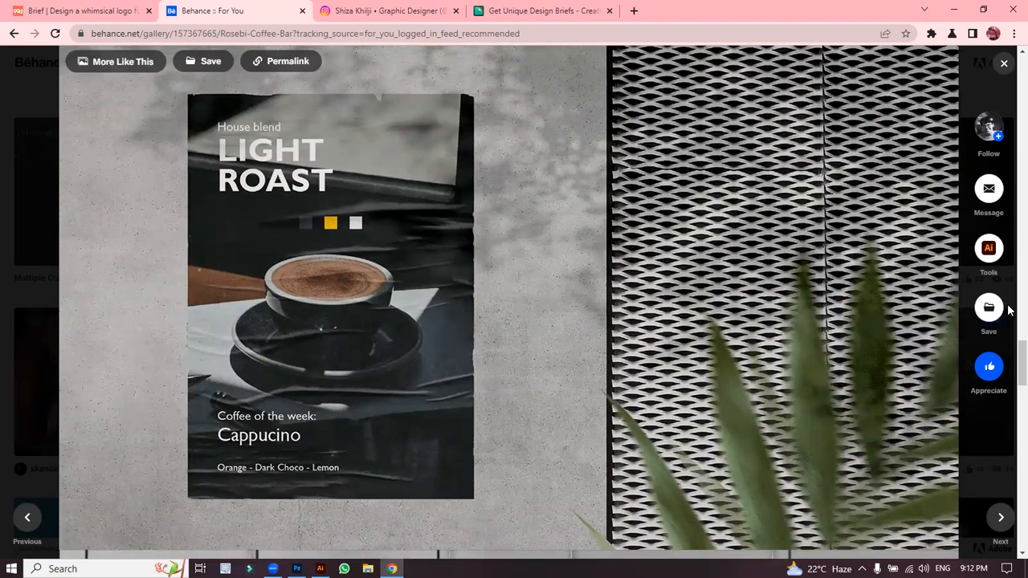
drag(1009, 355, 1010, 440)
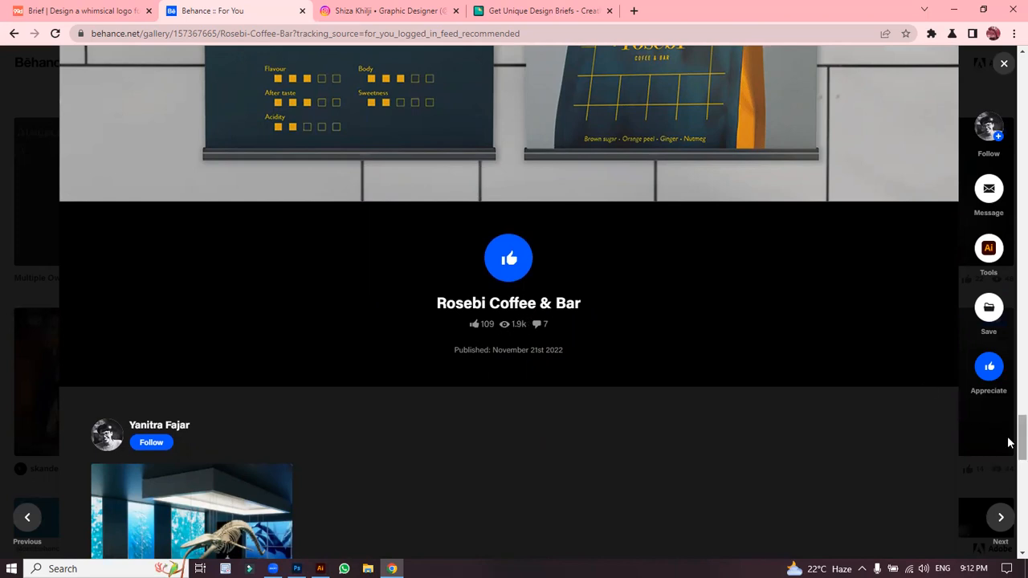
Step: Scroll down through the Rosebi project's comments, Tools, Creative Fields and tags
scroll(1010, 437, down, 4)
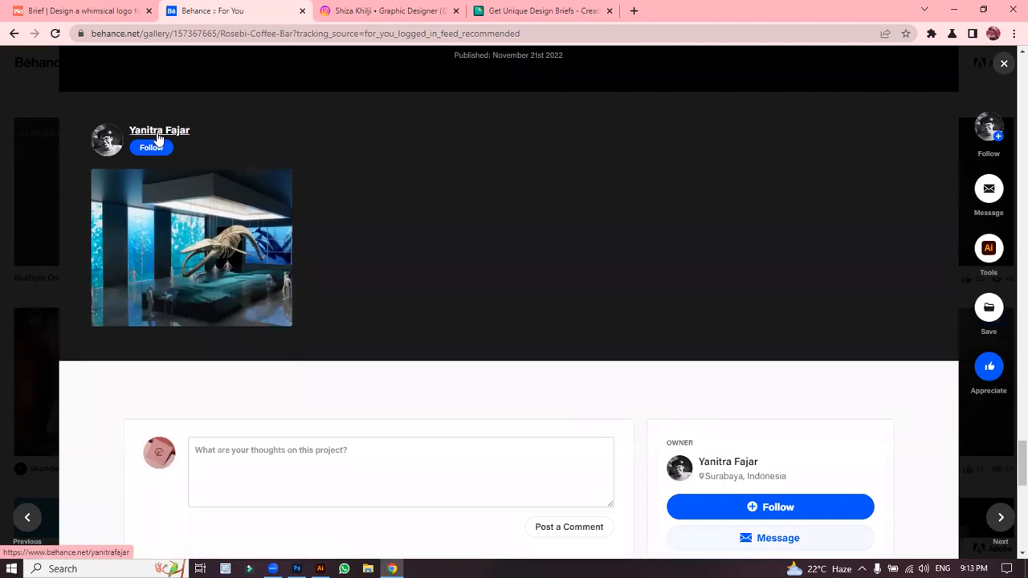
mouse_move(151, 137)
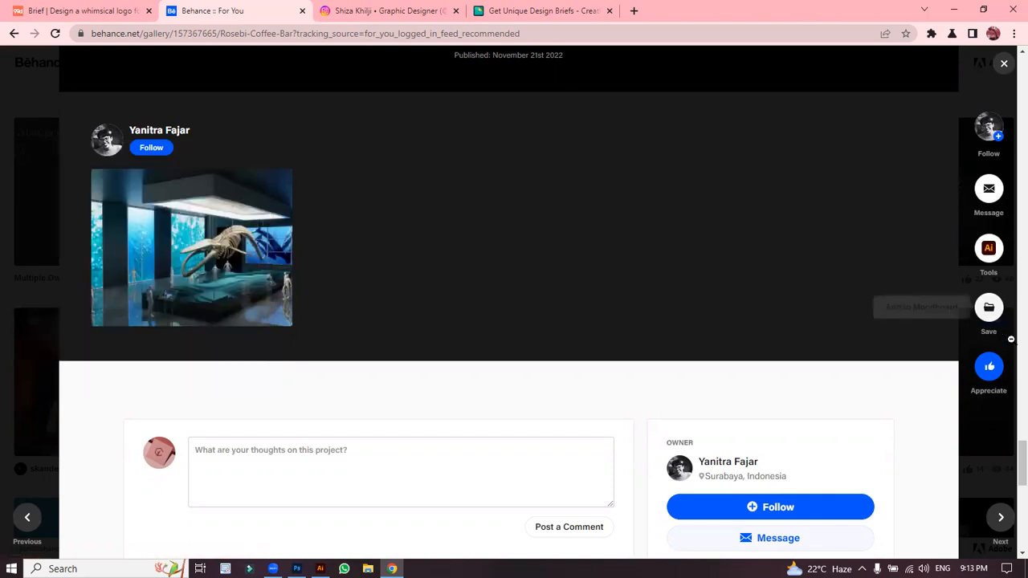
scroll(1009, 466, down, 4)
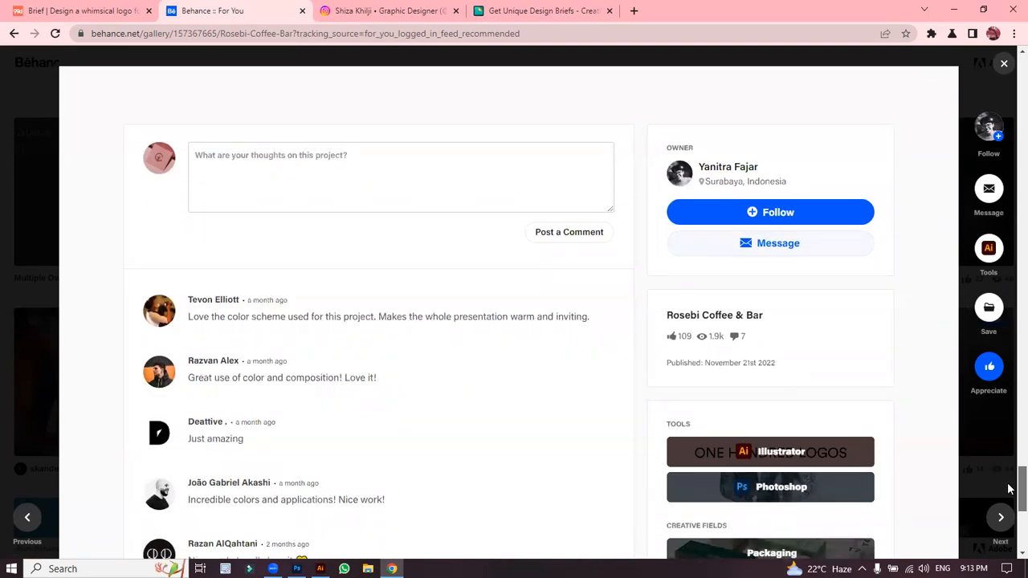
scroll(1009, 494, down, 3)
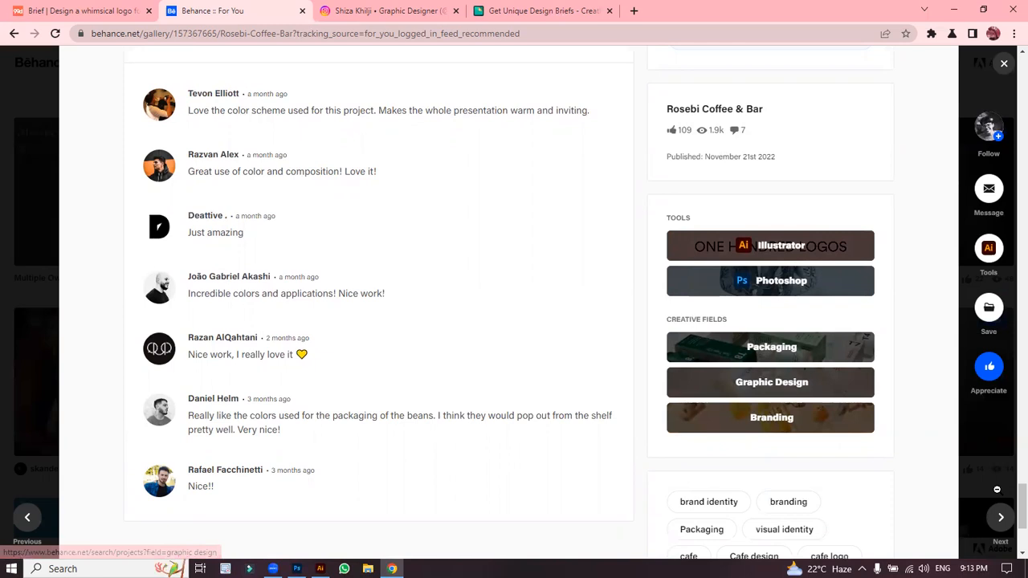
scroll(997, 489, down, 3)
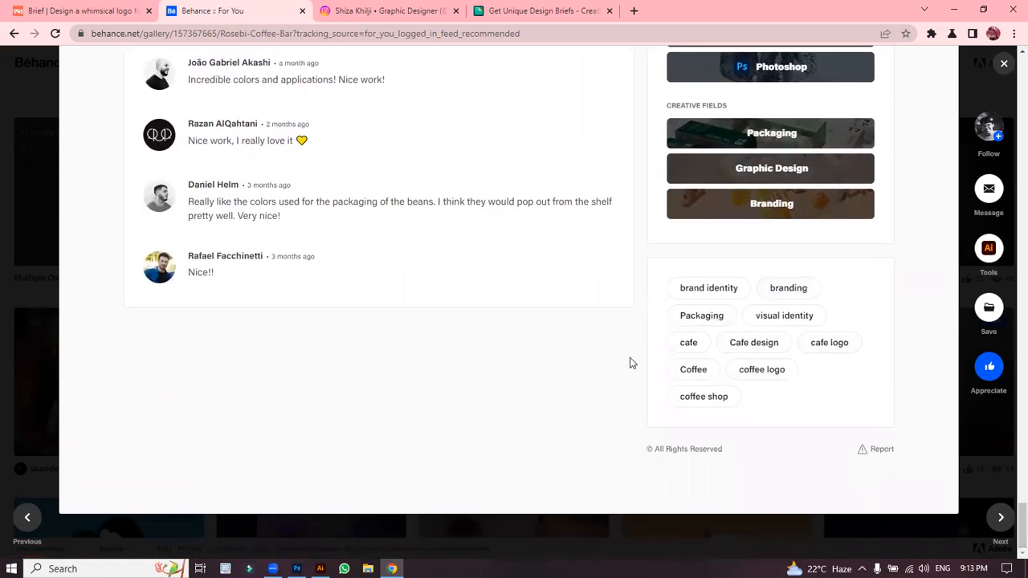
Step: Return to the top of the project to its yellow 'rosebi COFEE & BAR' logo cover
scroll(1010, 481, up, 2)
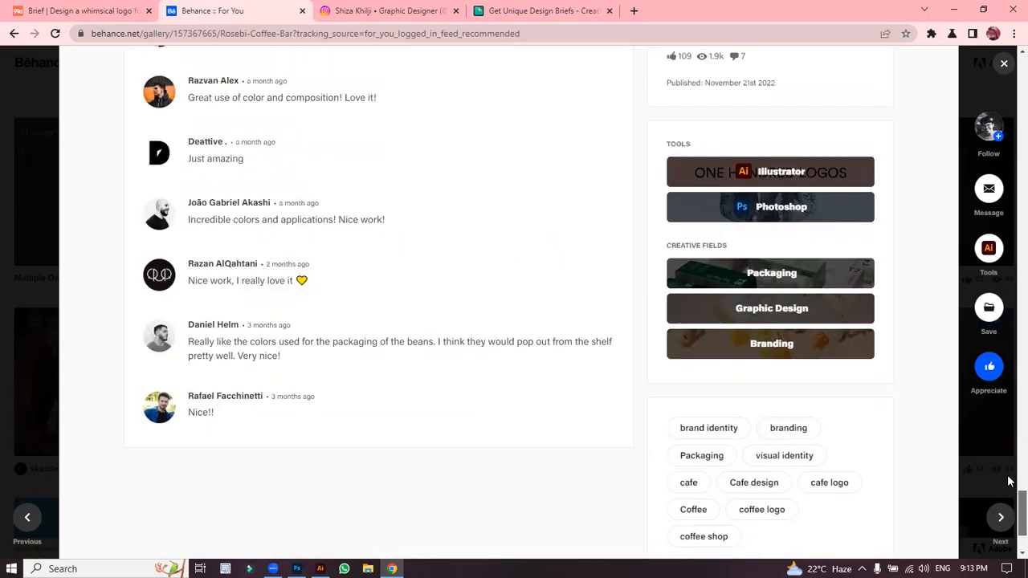
scroll(1010, 482, up, 5)
scroll(1009, 450, up, 6)
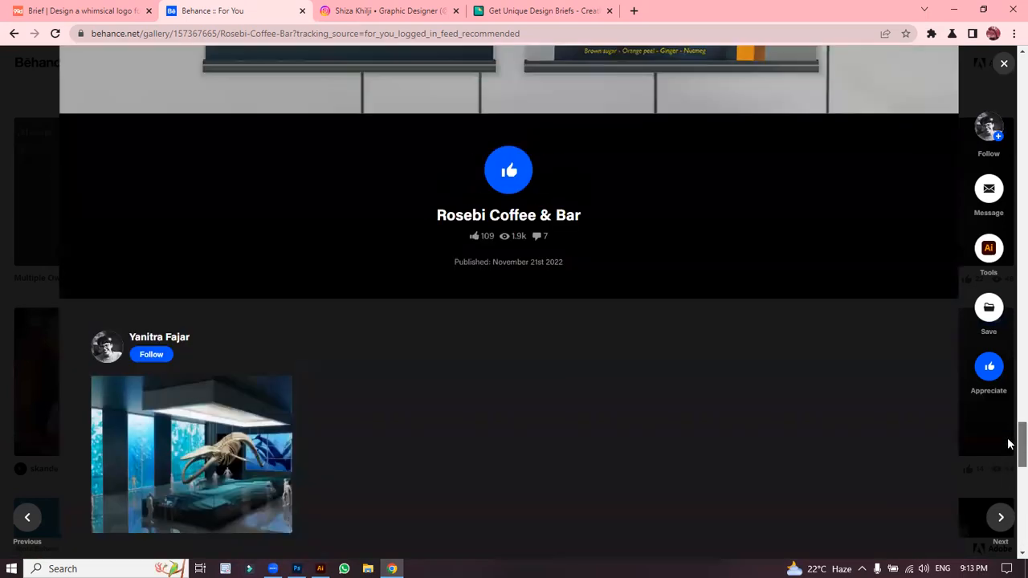
scroll(1009, 418, up, 5)
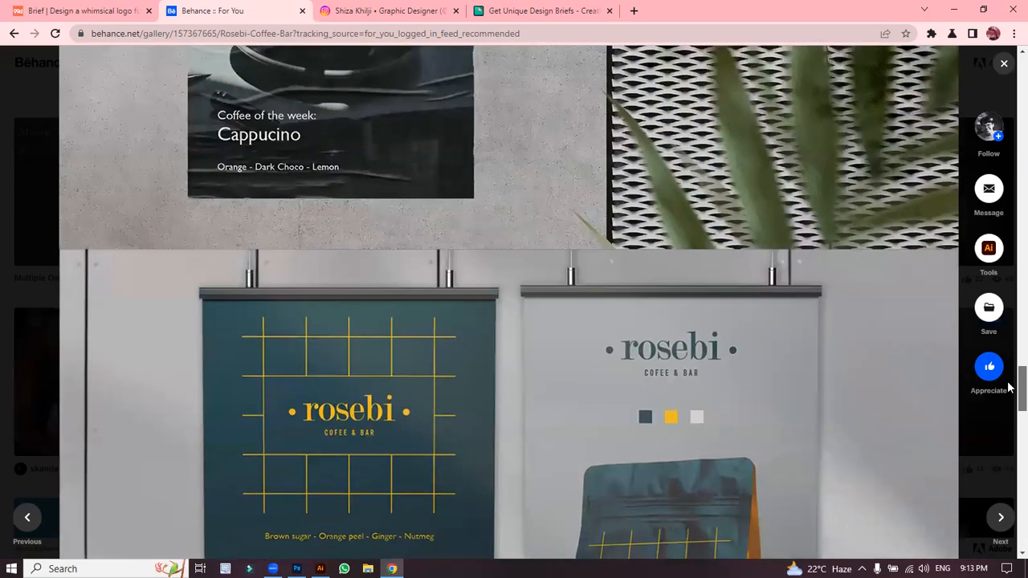
scroll(1009, 362, up, 4)
drag(1011, 366, 1010, 241)
drag(1010, 183, 1010, 182)
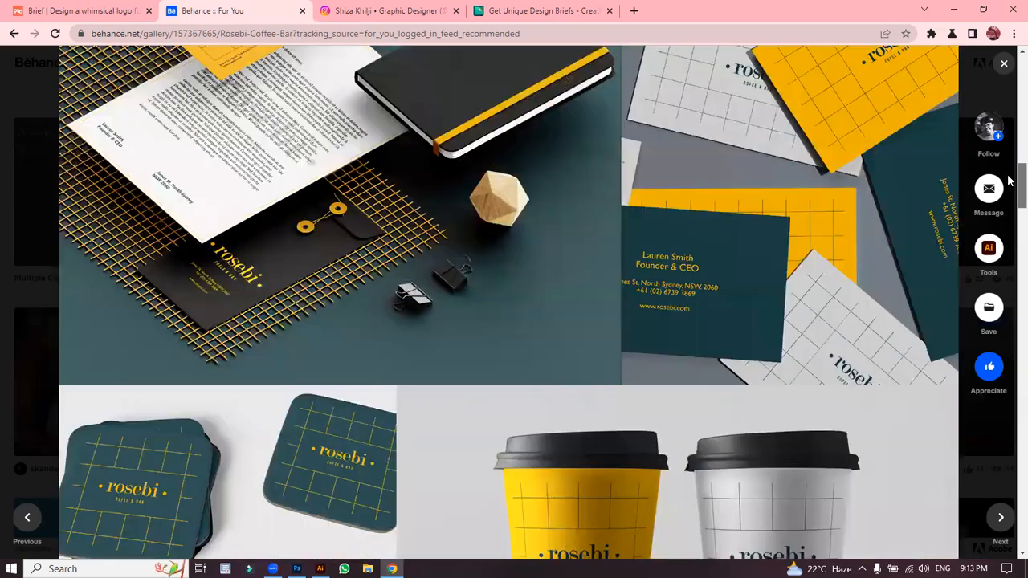
drag(1009, 108, 1004, 69)
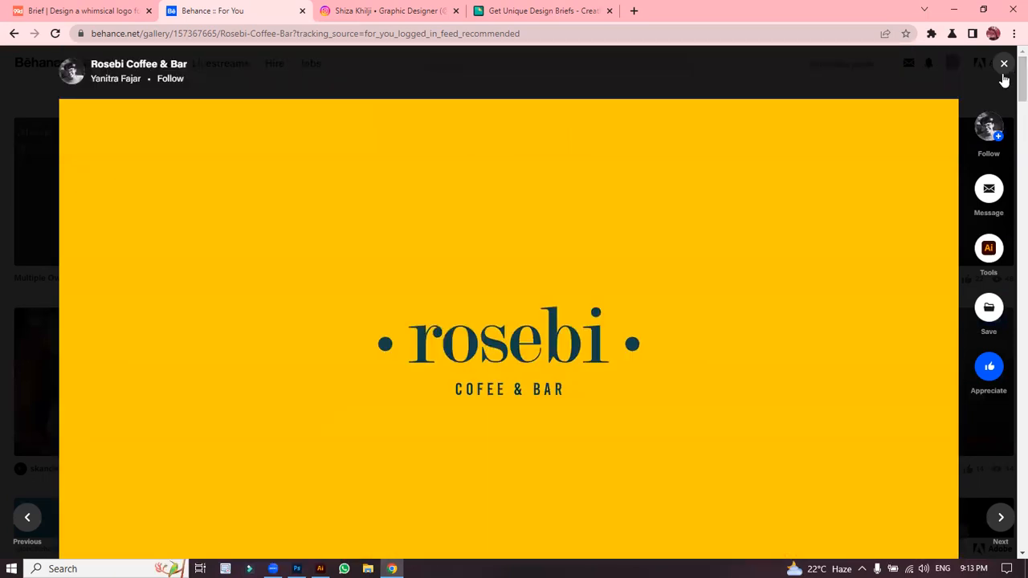
Step: Close the Rosebi project and switch to 'power boost logo presentation.ai' in Illustrator
click(1004, 67)
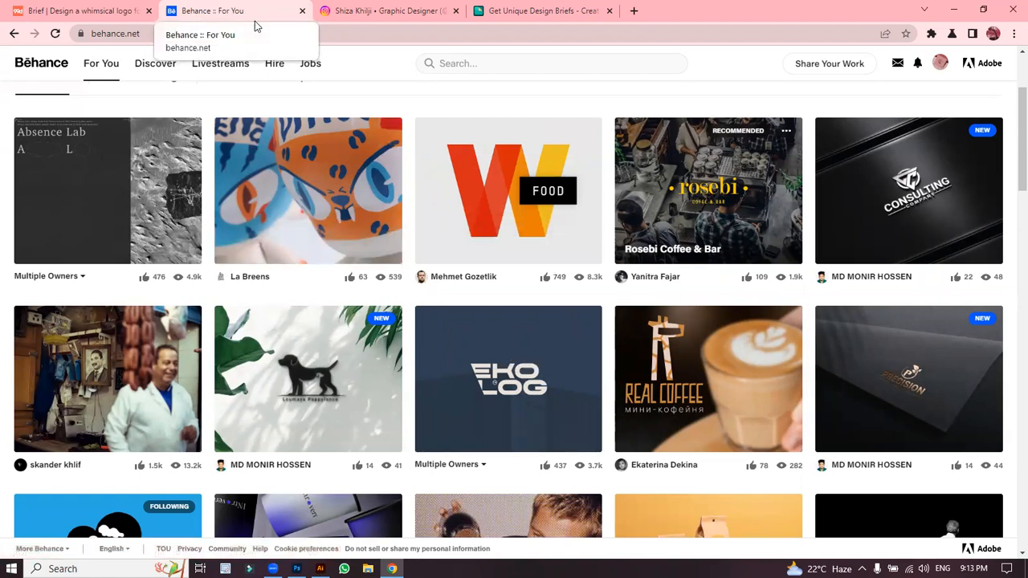
mouse_move(319, 569)
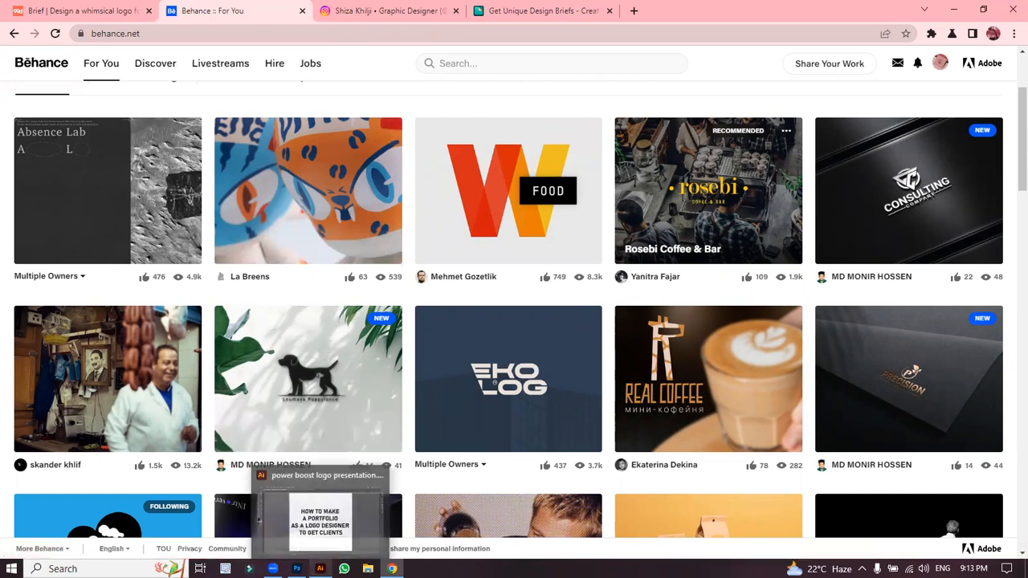
click(337, 498)
click(291, 300)
Step: Zoom out to the artboards and settle at 33.33% around the black-panel Power Boost logo
click(215, 259)
key(ctrl+minus)
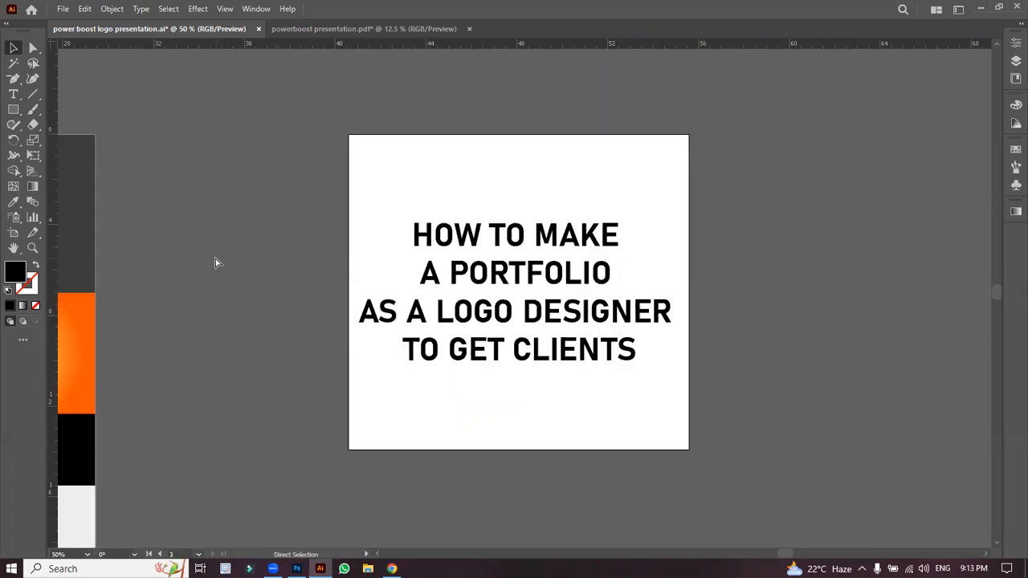
key(ctrl+minus)
key(ctrl+minus)
click(181, 268)
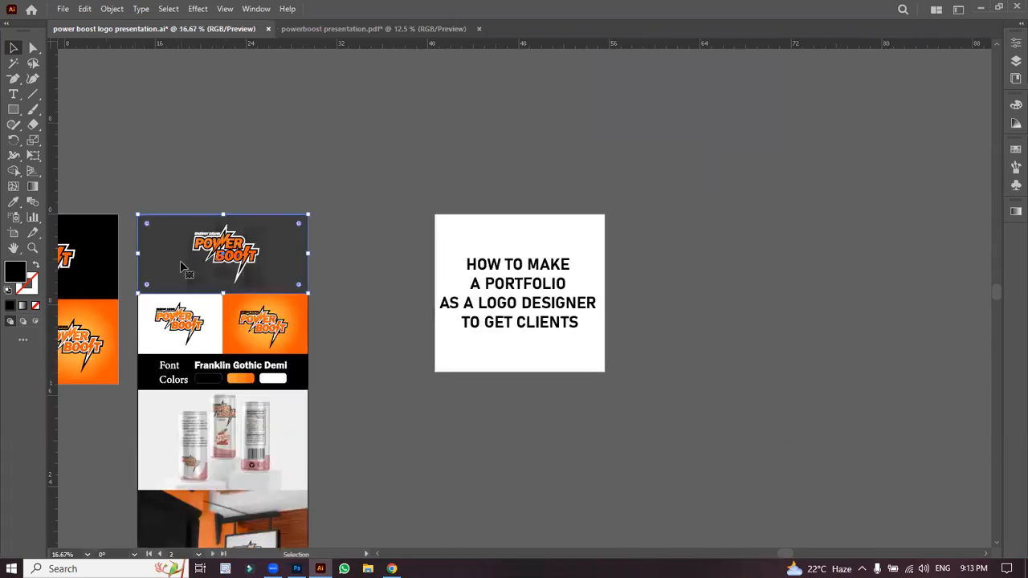
key(ctrl+plus)
key(ctrl+plus)
key(ctrl+minus)
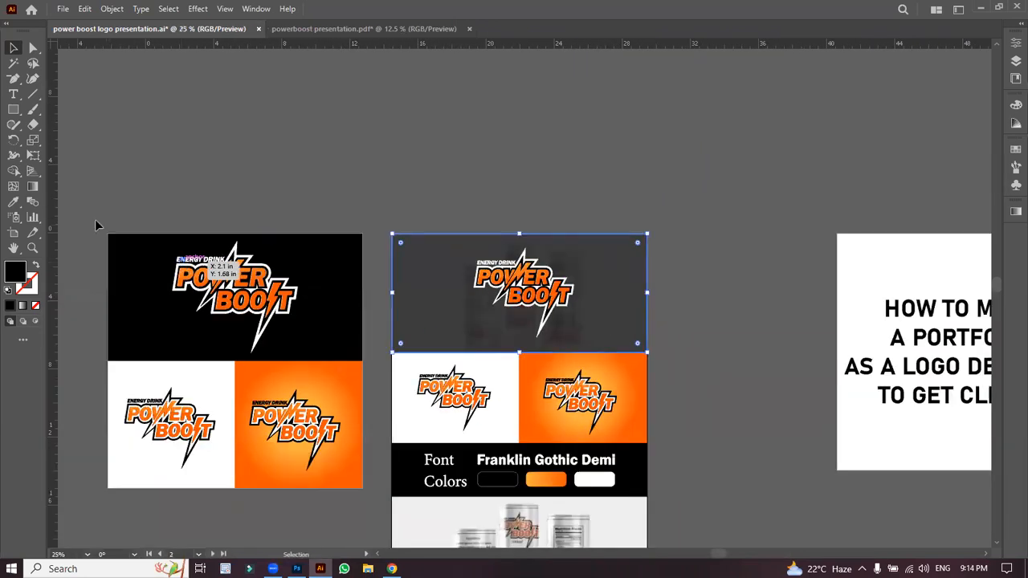
click(216, 283)
key(ctrl+plus)
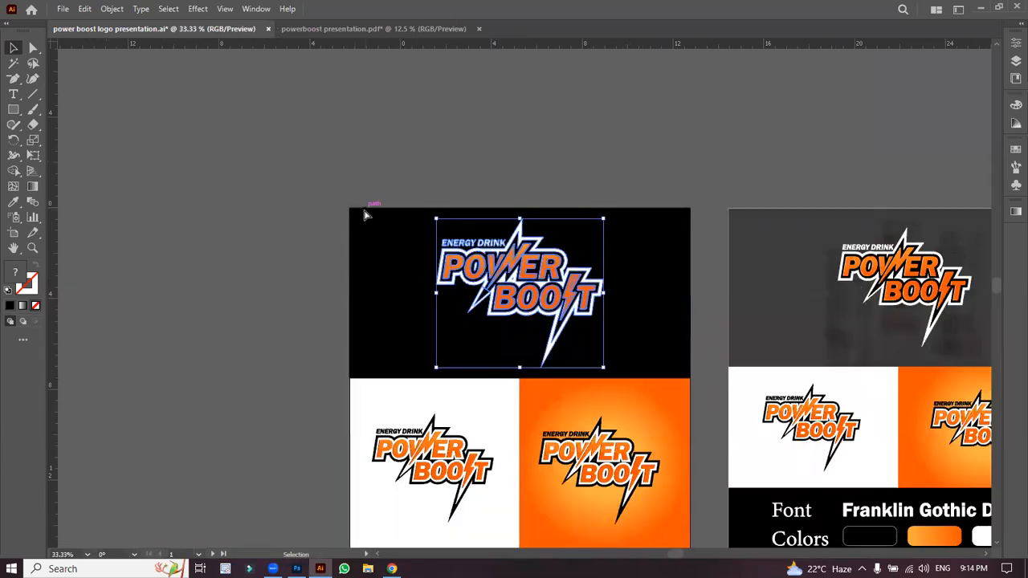
key(ctrl+minus)
key(ctrl+minus)
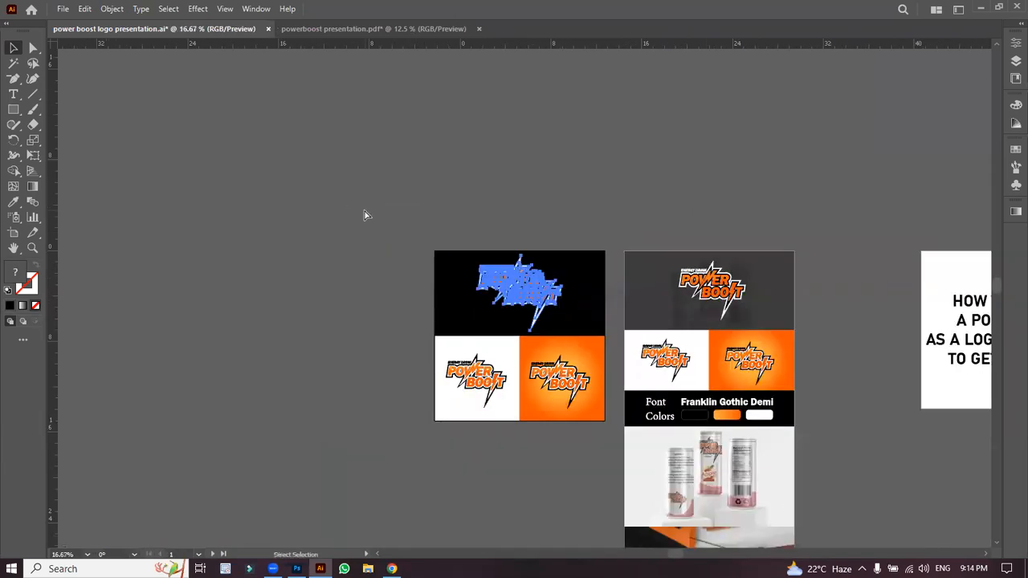
key(ctrl+plus)
key(ctrl+plus)
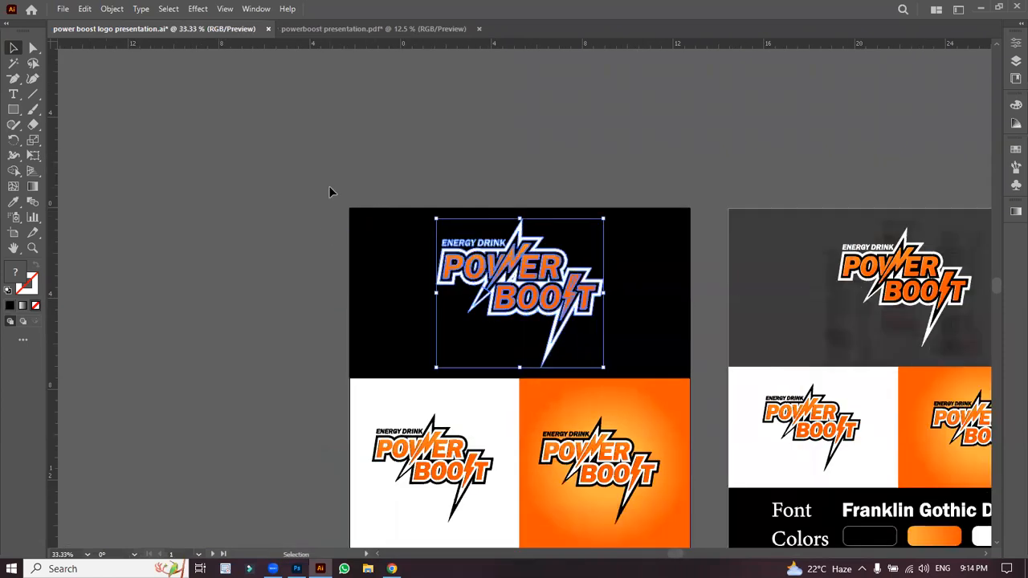
Step: Pan both Power Boost logo artboards into view and deselect the logo
key(space)
drag(321, 234, 90, 127)
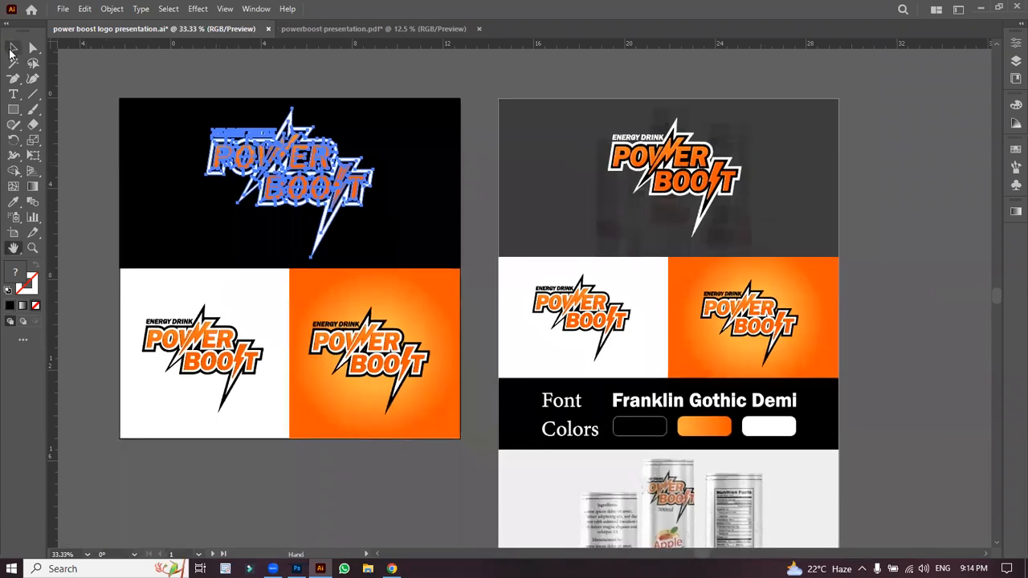
click(12, 49)
click(472, 192)
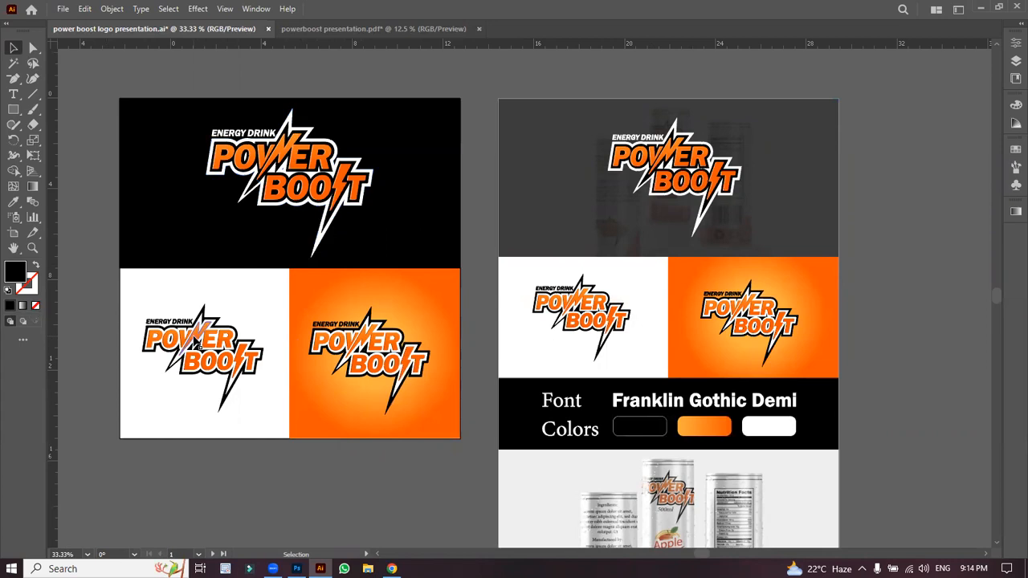
click(226, 360)
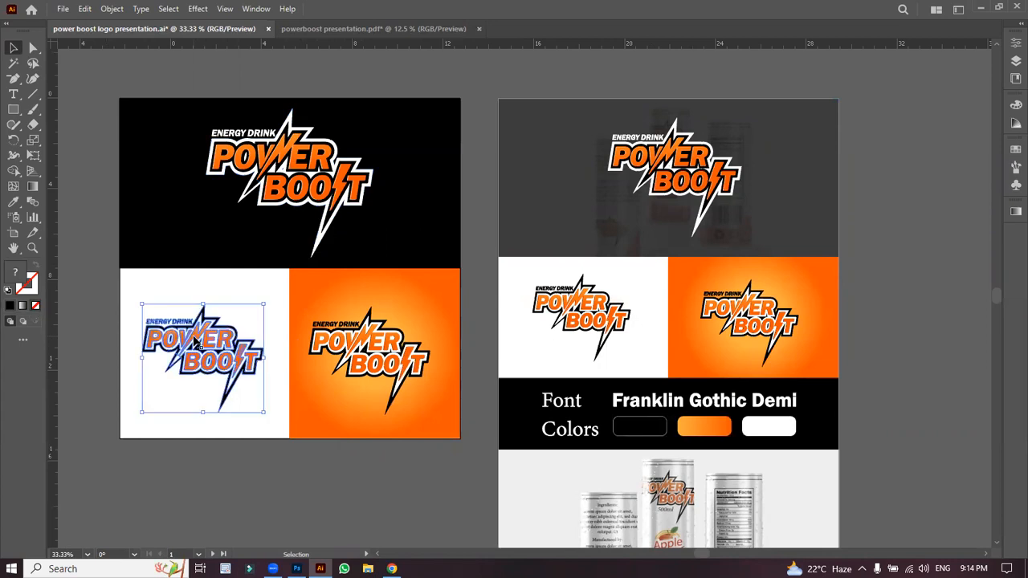
click(120, 280)
click(102, 262)
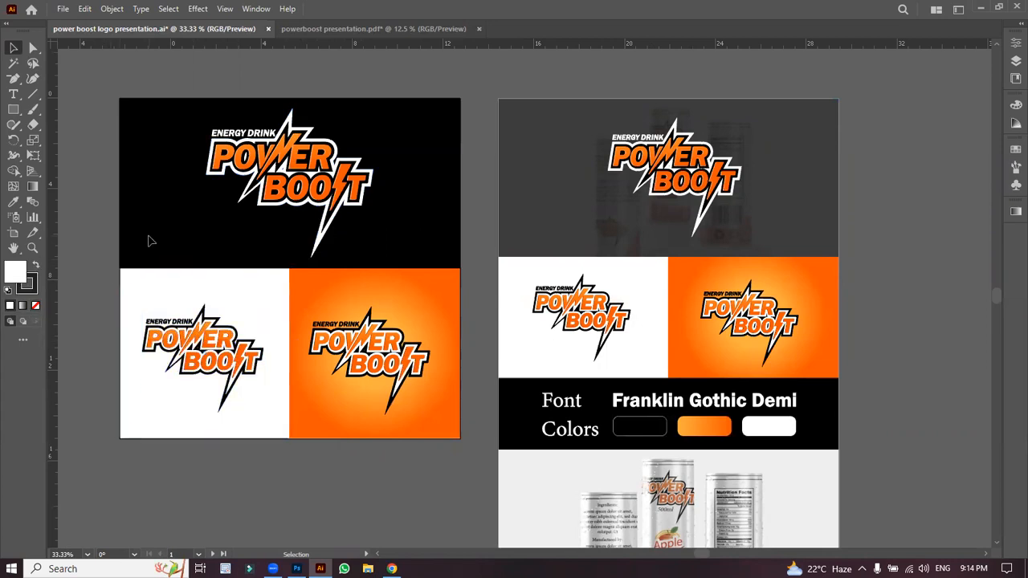
click(201, 343)
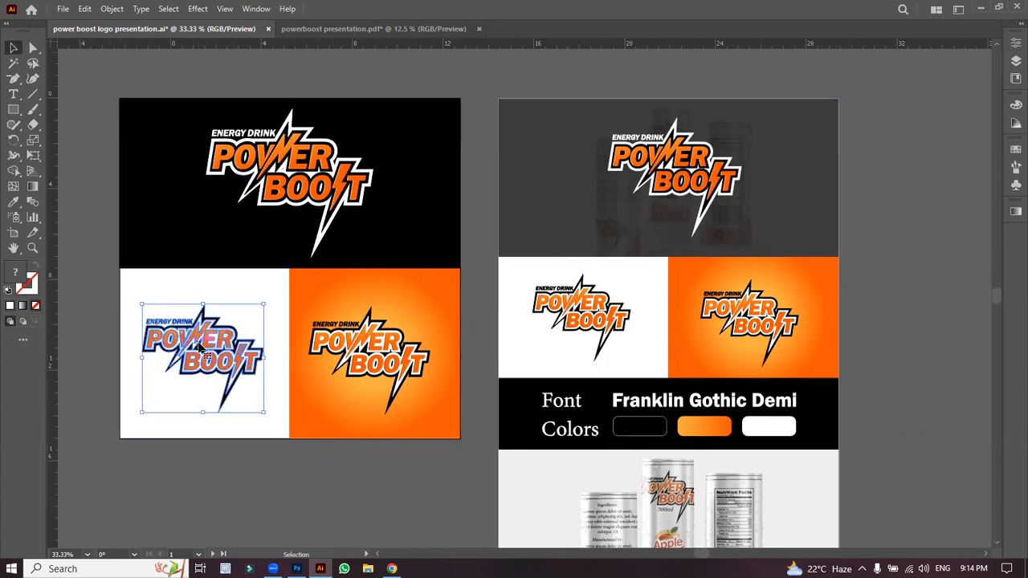
key(a)
key(ctrl+equal)
key(ctrl+equal)
key(ctrl+equal)
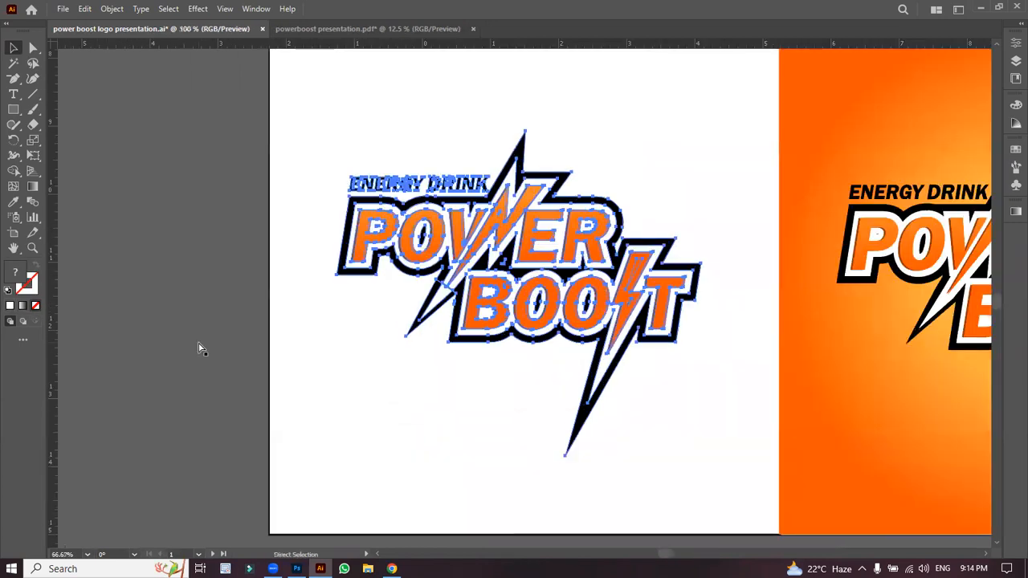
key(ctrl+equal)
key(v)
click(273, 264)
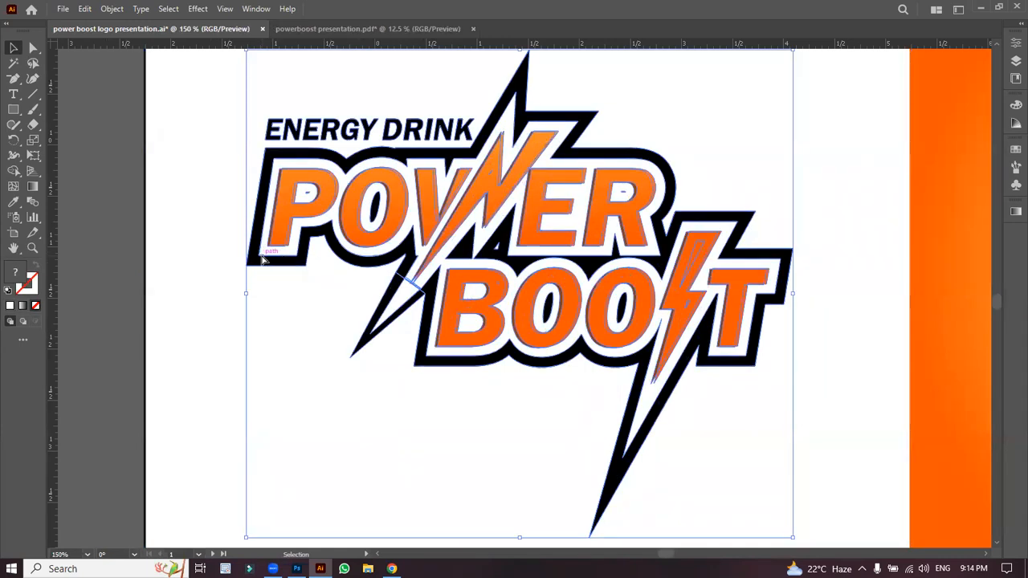
key(ctrl+minus)
key(ctrl+minus)
key(ctrl+minus)
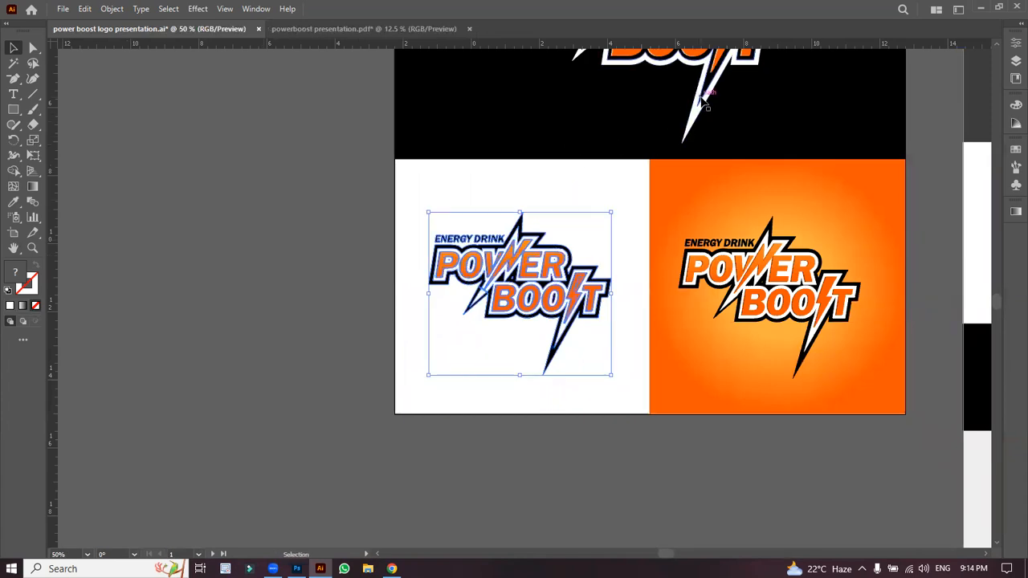
click(330, 294)
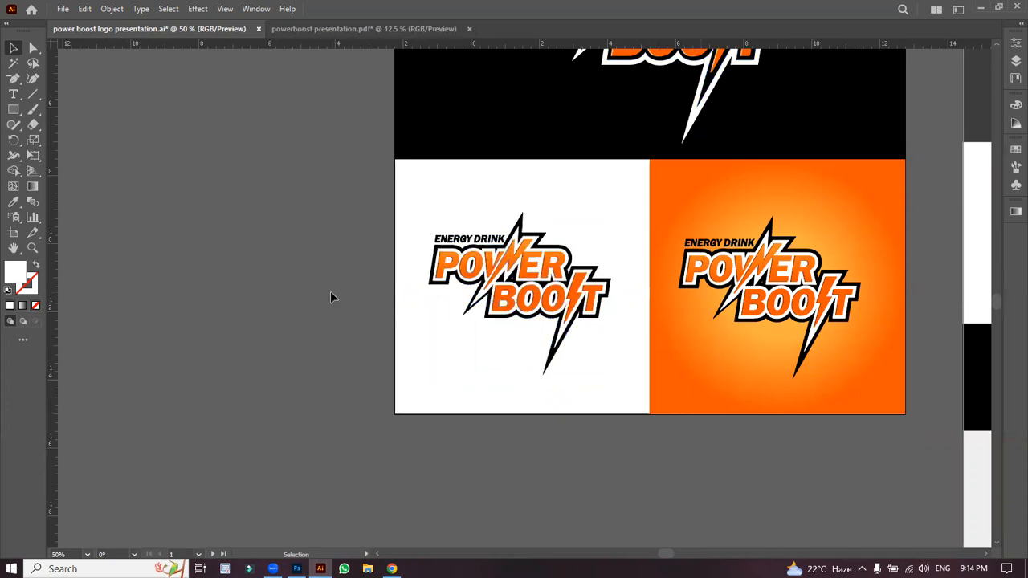
key(ctrl+minus)
drag(705, 228, 451, 296)
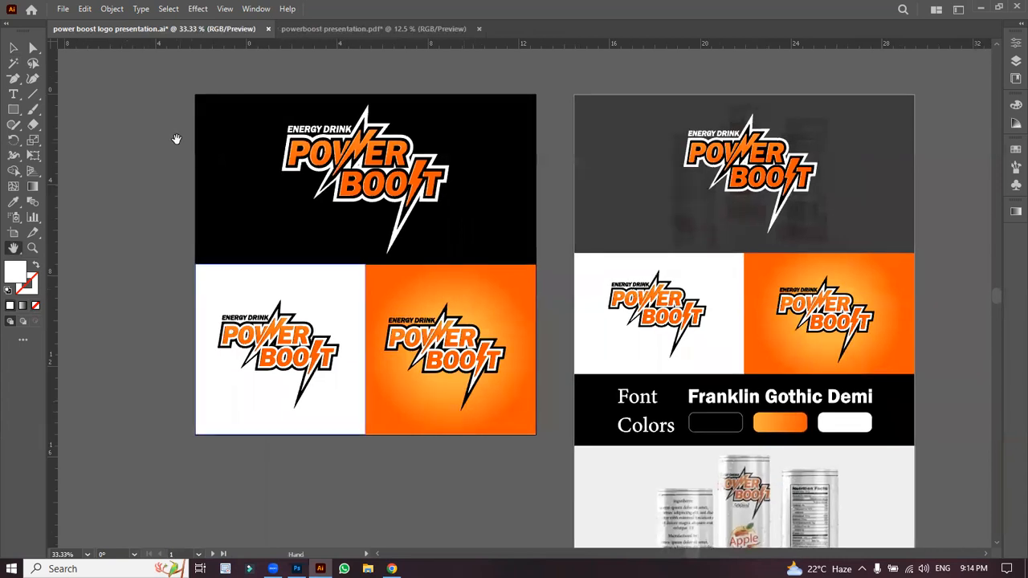
Step: Select the grey top rectangle on the second artboard and zoom in on that panel
click(14, 49)
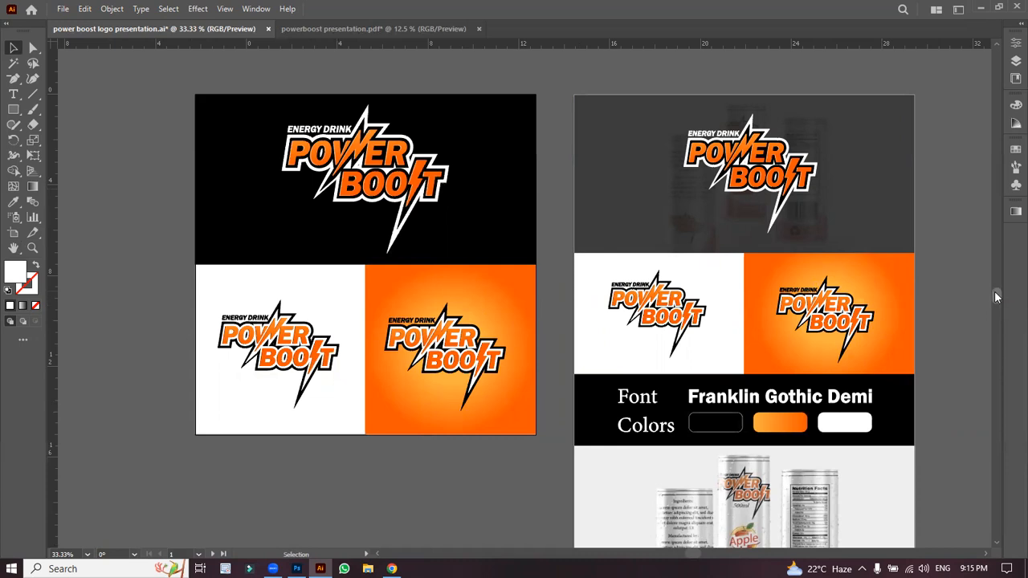
scroll(996, 297, down, 1)
click(740, 155)
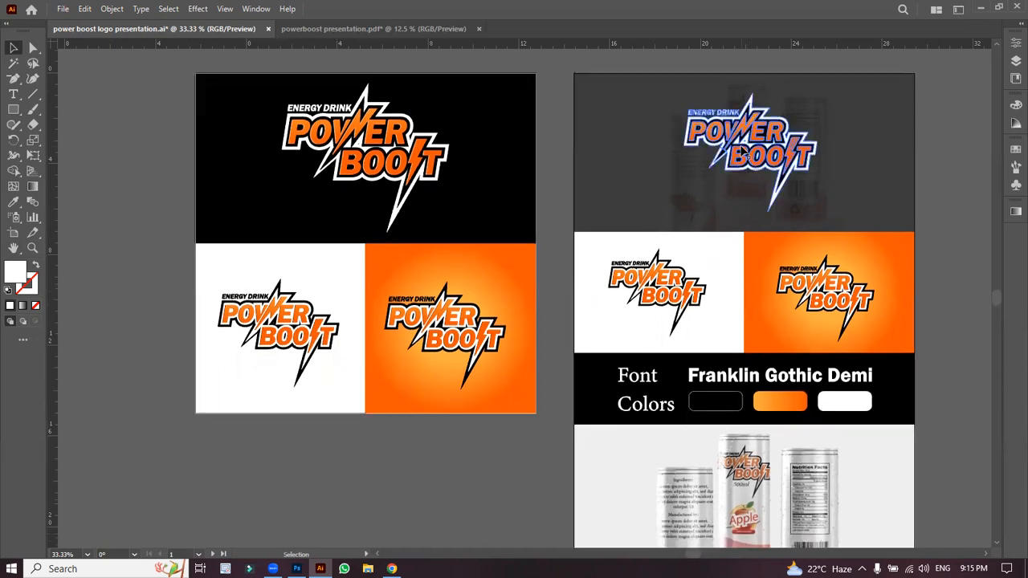
click(865, 173)
click(923, 192)
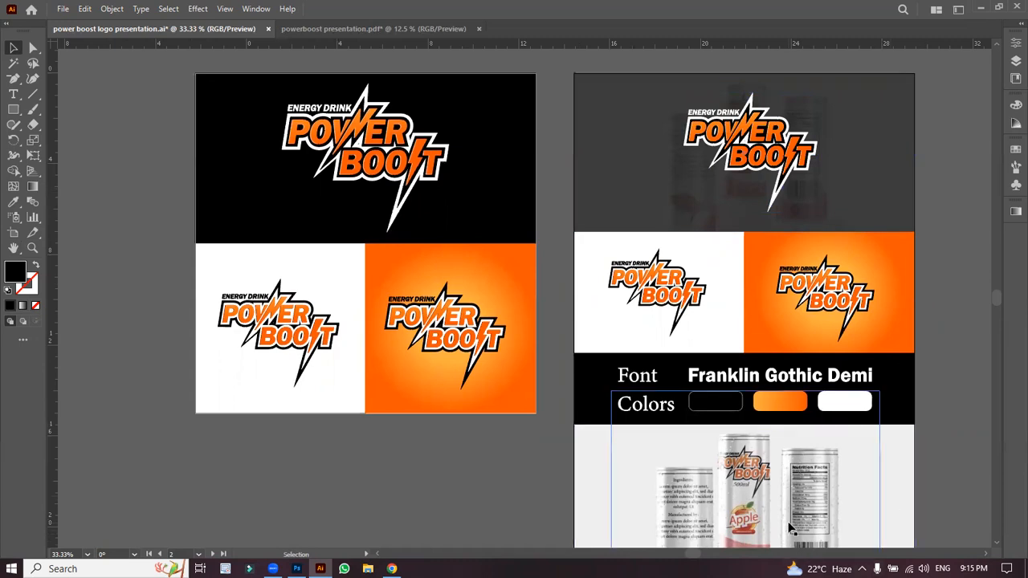
click(896, 183)
click(951, 193)
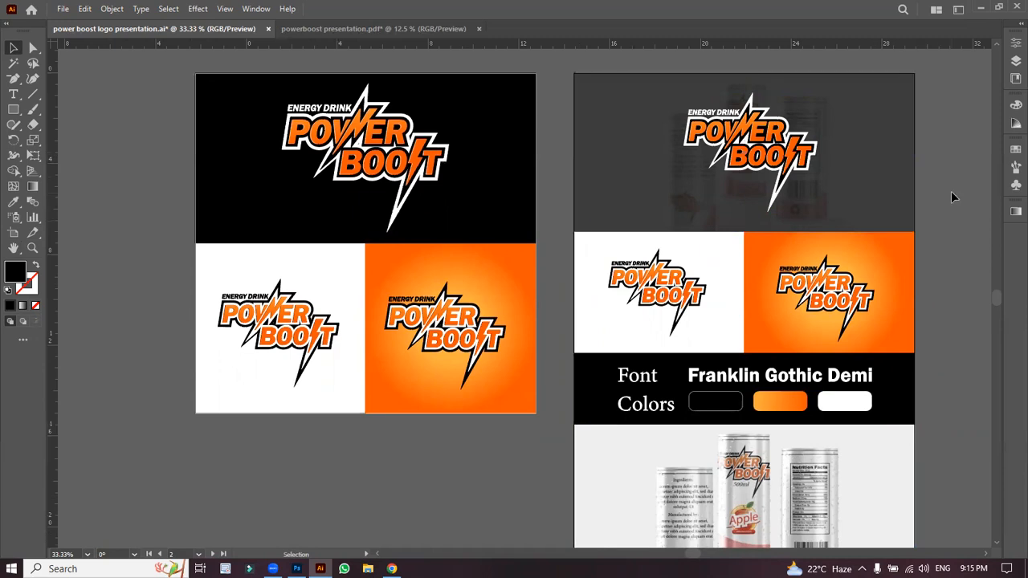
click(893, 160)
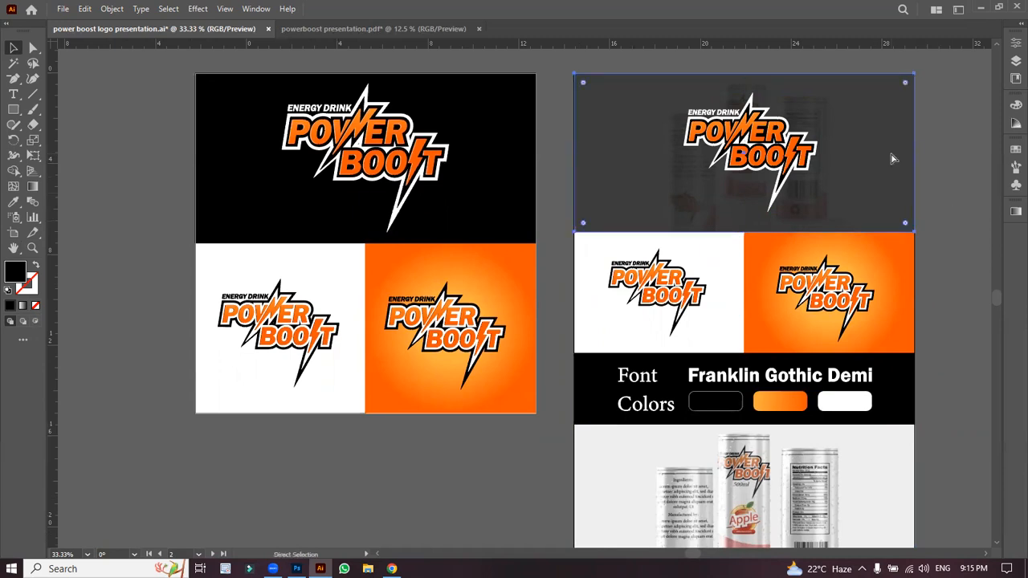
key(ctrl+equal)
key(ctrl+equal)
Step: Drag the grey rectangle down about 2.62 in to uncover the can photo, then select the photo group
click(891, 158)
click(753, 188)
drag(716, 182, 715, 314)
click(734, 183)
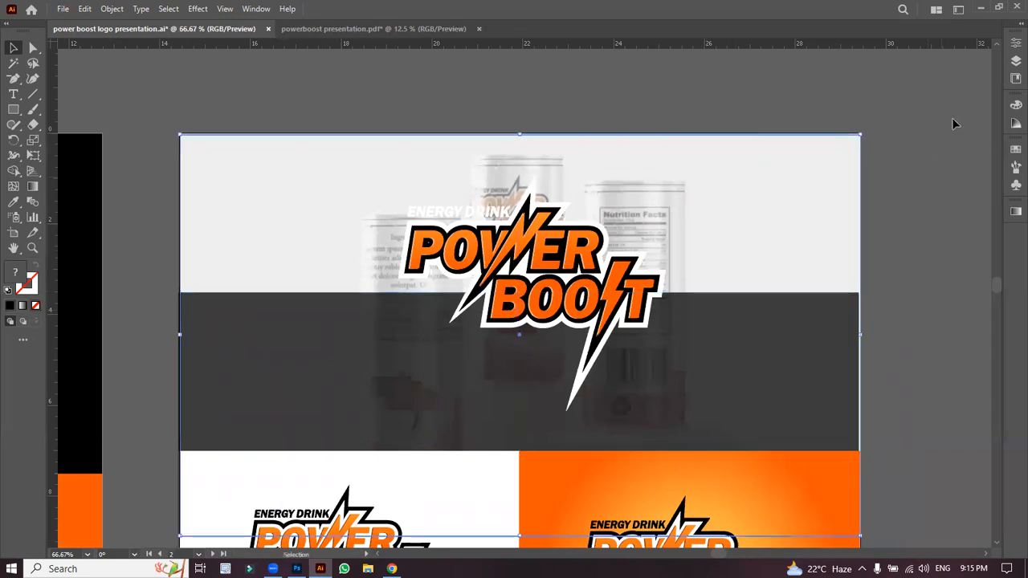
Step: Raise the can mockup photo's opacity from 46% to about 100%
click(1012, 46)
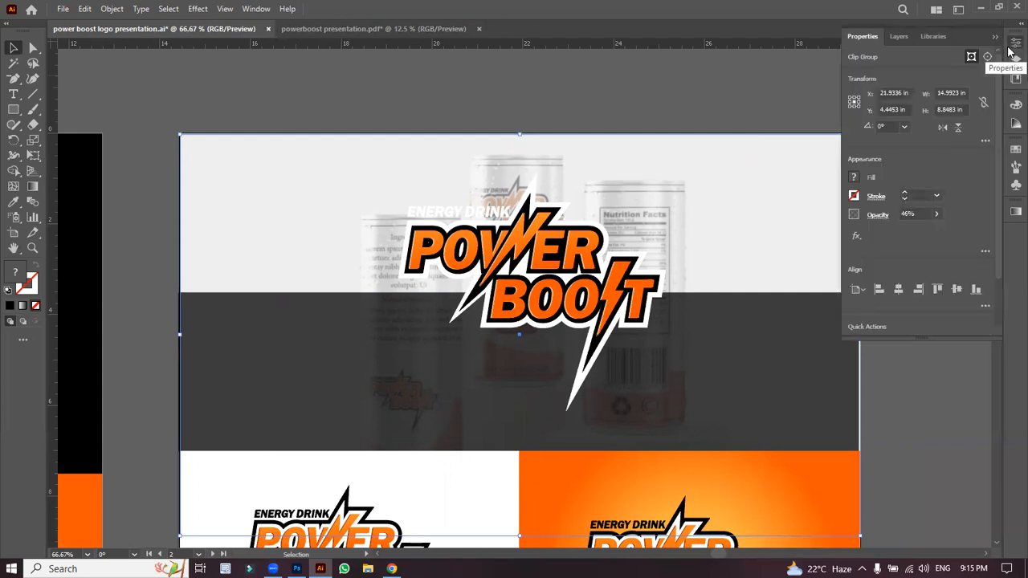
click(935, 214)
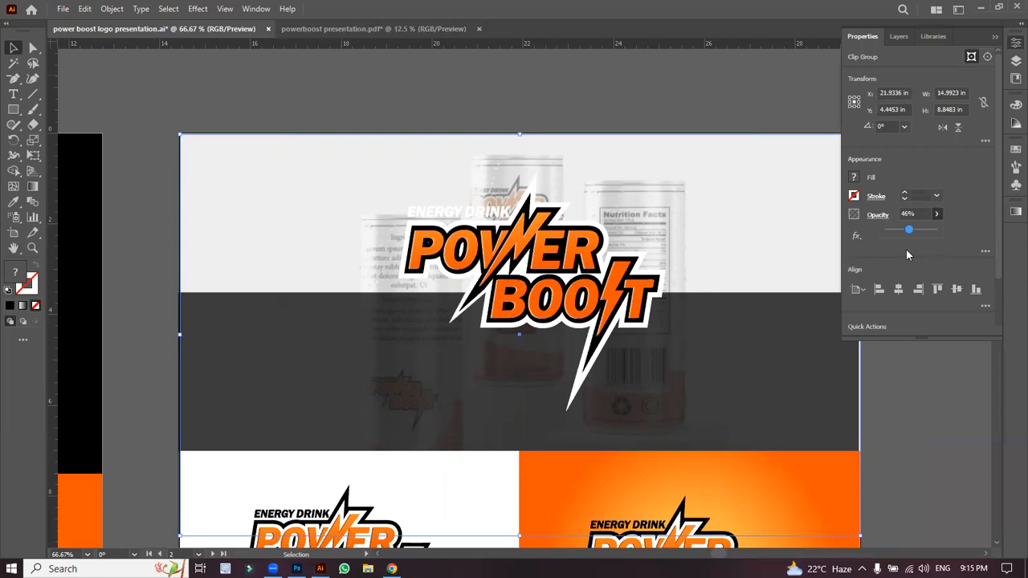
drag(909, 230, 981, 231)
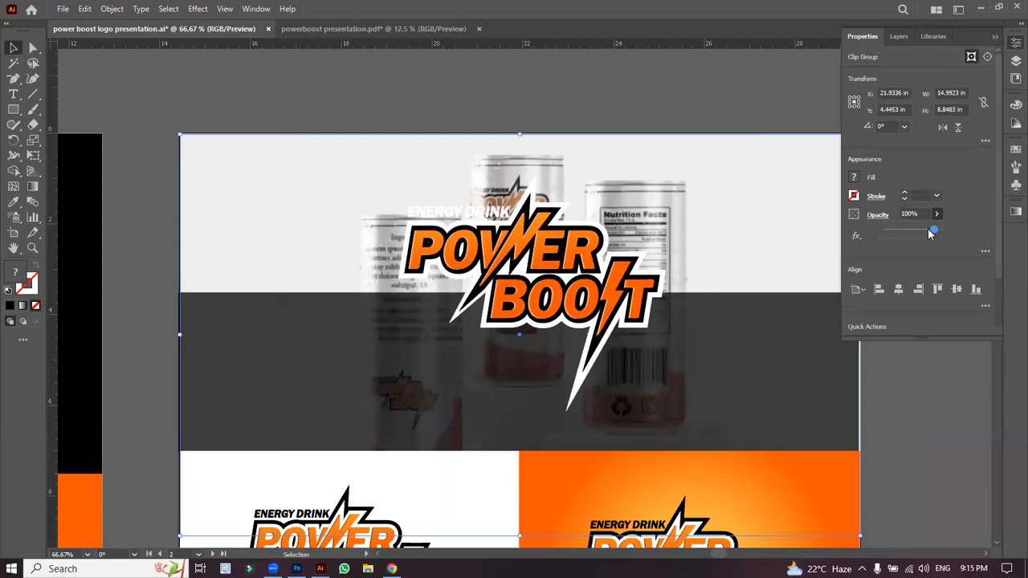
Step: Move the dark overlay rectangle back up over the logo and reselect it
drag(730, 353, 723, 209)
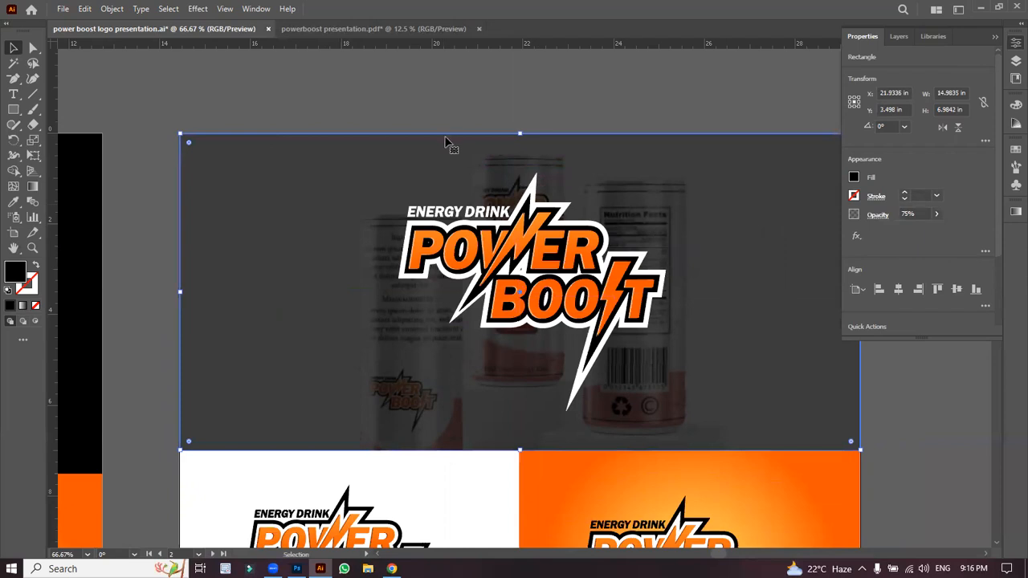
click(387, 98)
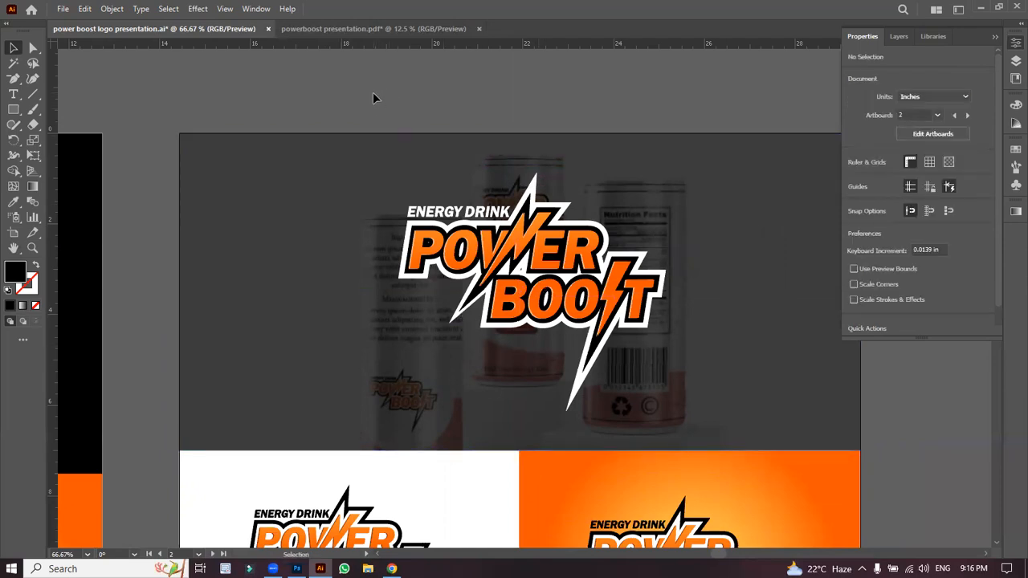
click(279, 183)
Step: Move the dark rectangle down and nudge the can photo up-left inside its clipping frame
drag(280, 211, 304, 449)
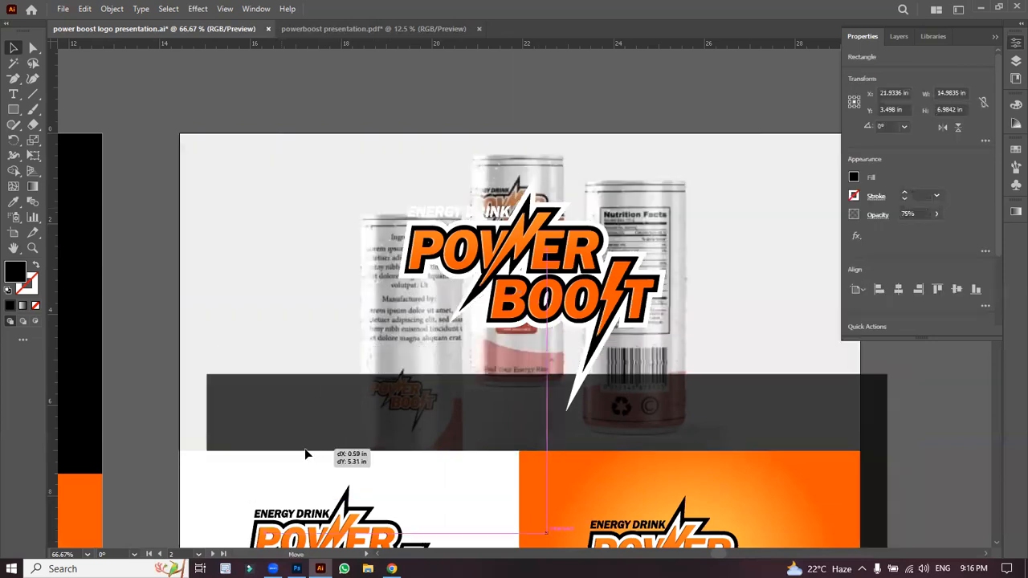
click(344, 303)
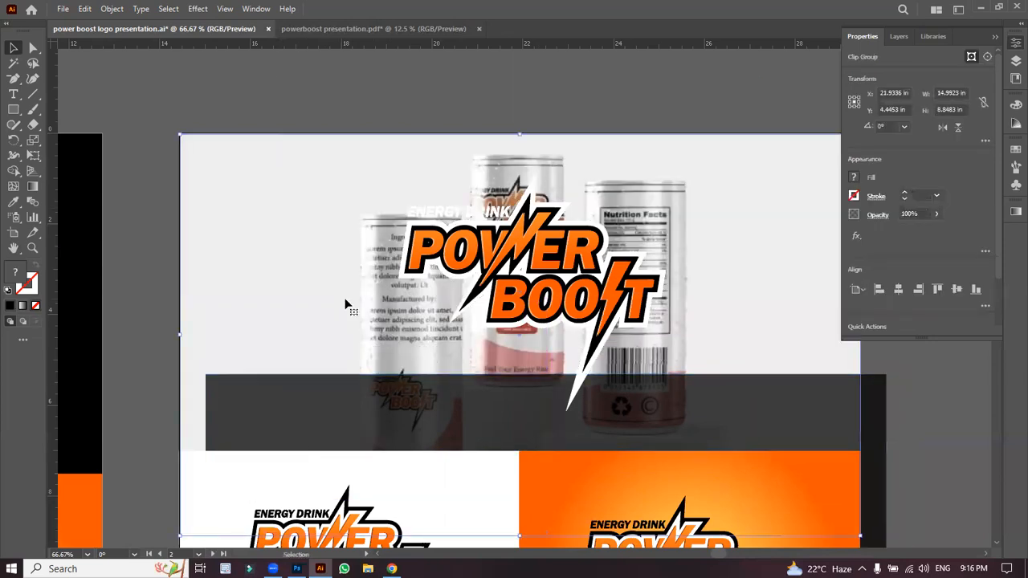
click(33, 49)
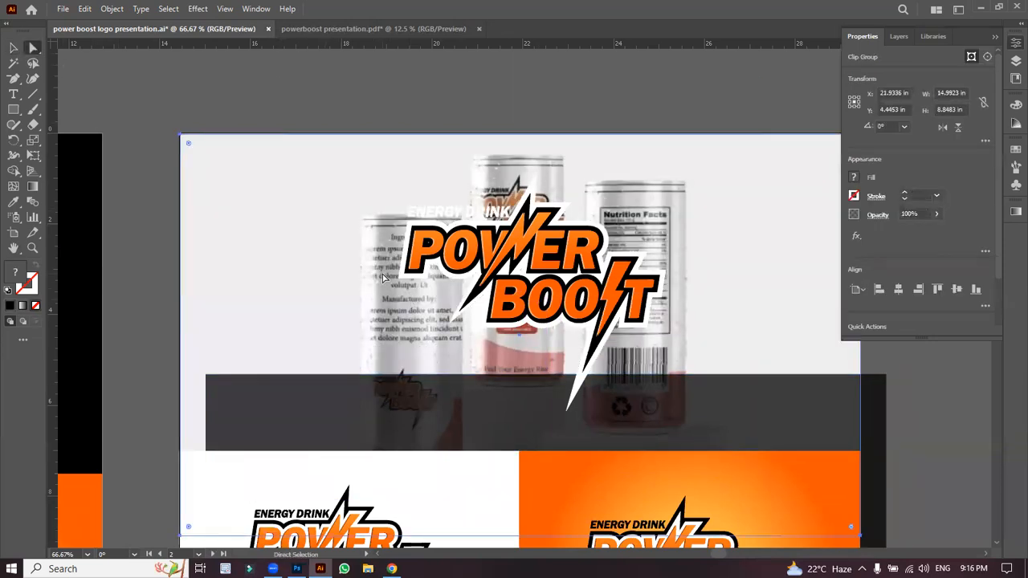
key(ctrl+minus)
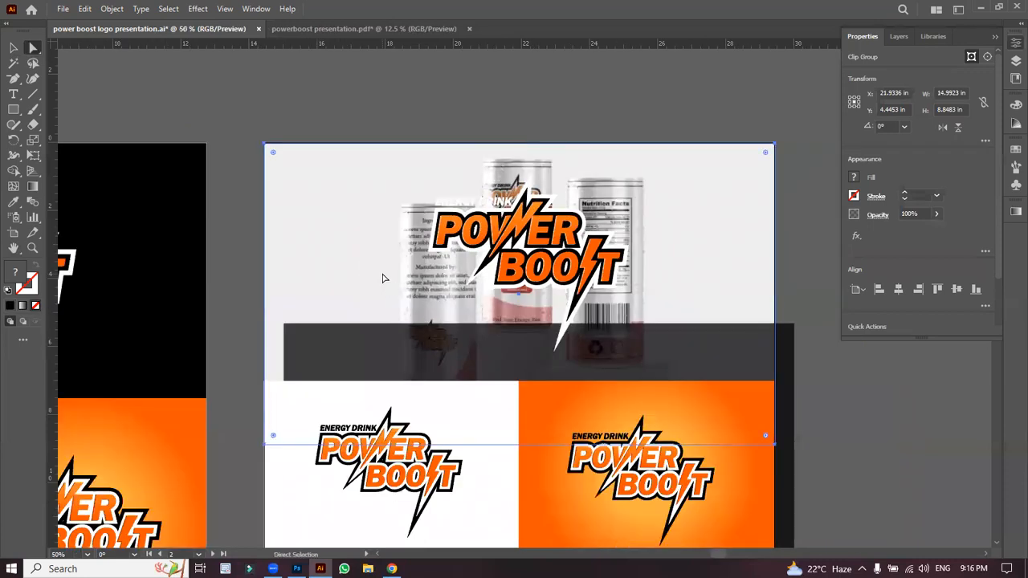
mouse_move(264, 143)
mouse_down()
mouse_move(238, 127)
mouse_move(244, 143)
mouse_up()
Step: Enlarge the photo group to about 17.57 × 10.14 in and move it behind the logo
click(14, 48)
drag(245, 145, 158, 102)
drag(332, 207, 399, 254)
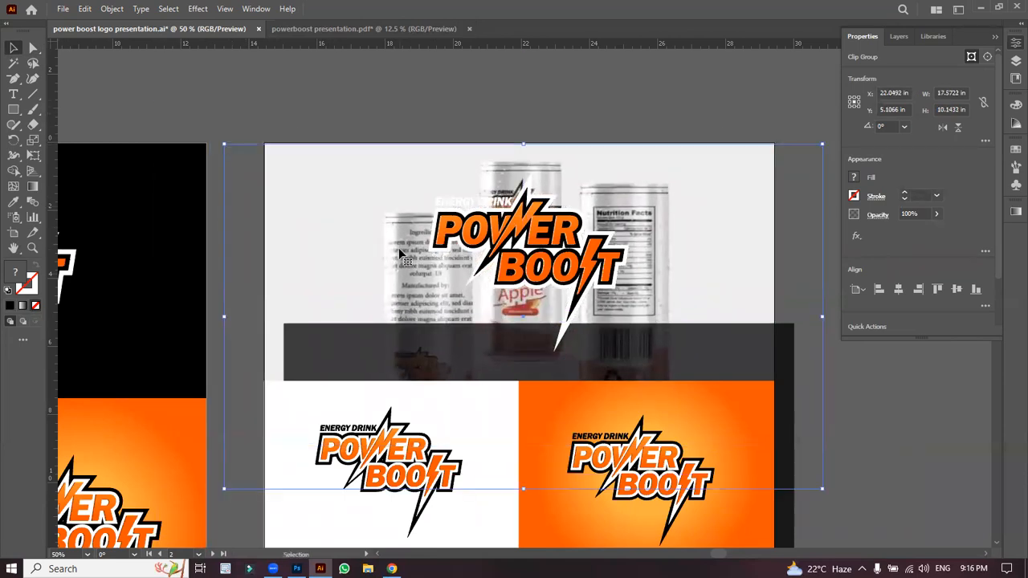
Step: Adjust the photo clip group's frame, widen it leftward and nudge the can photo slightly up
double_click(225, 314)
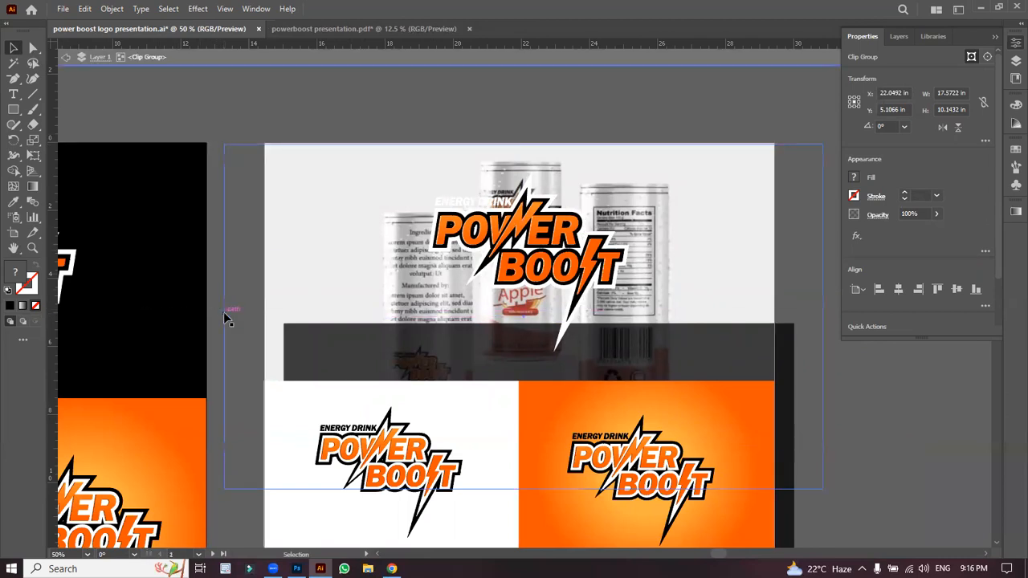
click(230, 143)
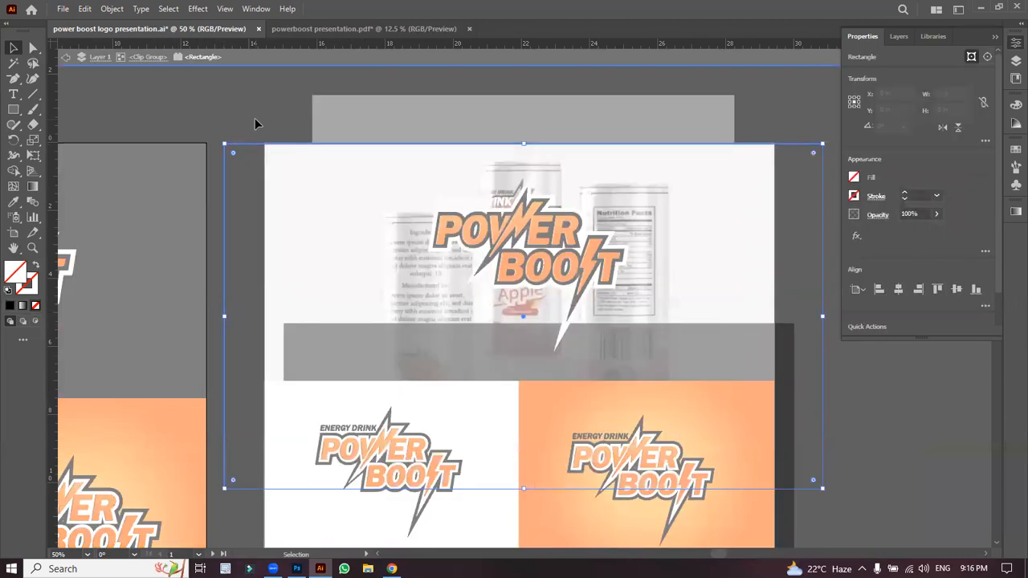
double_click(255, 124)
click(300, 248)
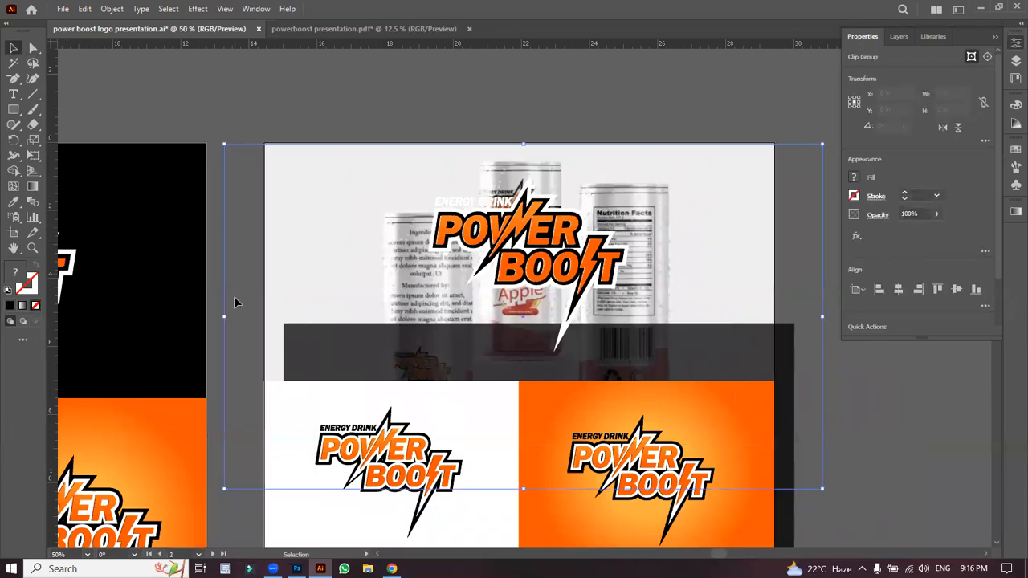
mouse_move(224, 316)
mouse_down()
mouse_move(175, 315)
mouse_move(237, 322)
mouse_move(168, 318)
mouse_move(214, 319)
mouse_move(252, 301)
mouse_move(224, 304)
mouse_up()
click(332, 115)
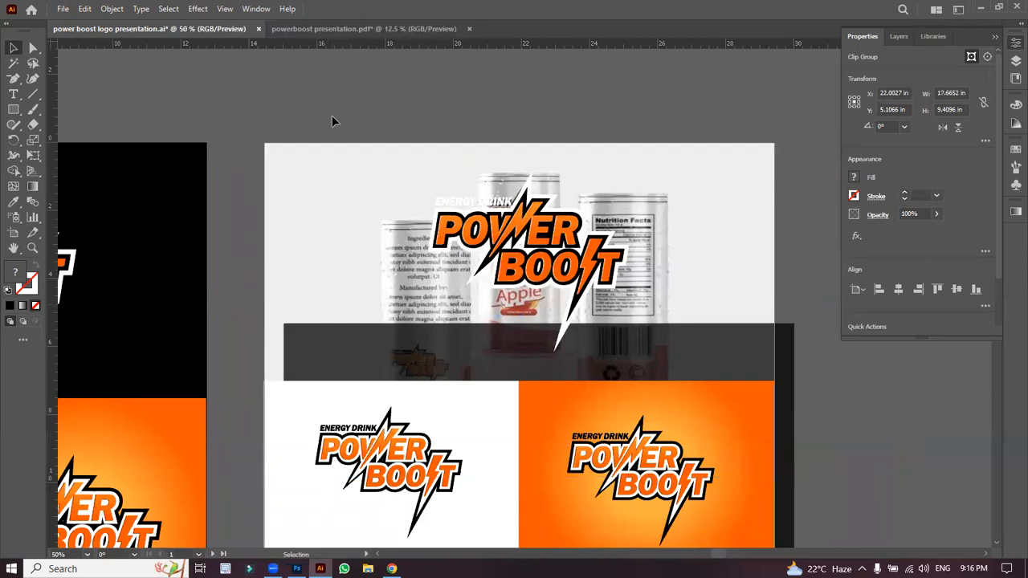
drag(424, 297, 418, 275)
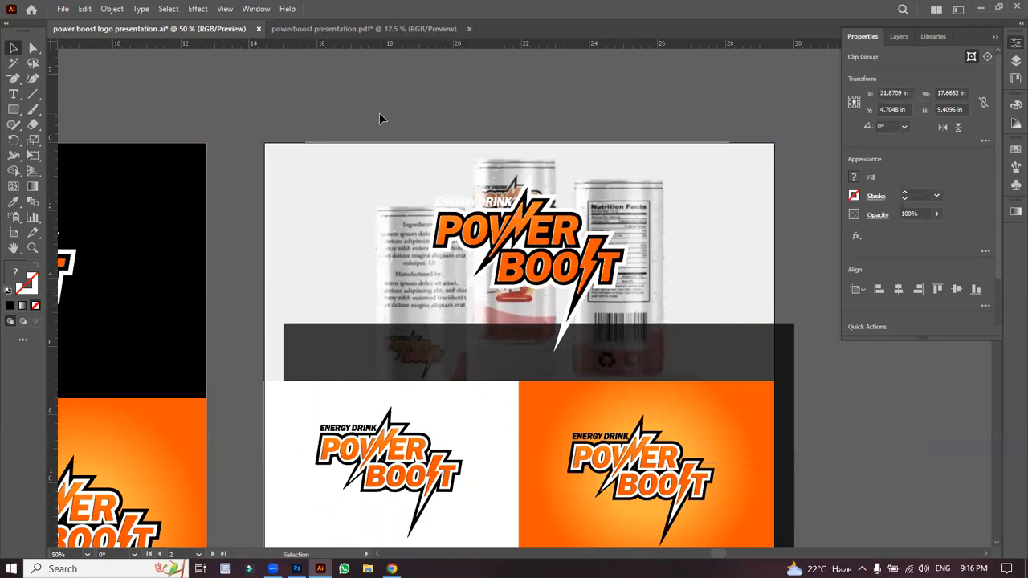
click(377, 116)
Step: Shift the can image inside its clipping frame in isolation mode
click(341, 198)
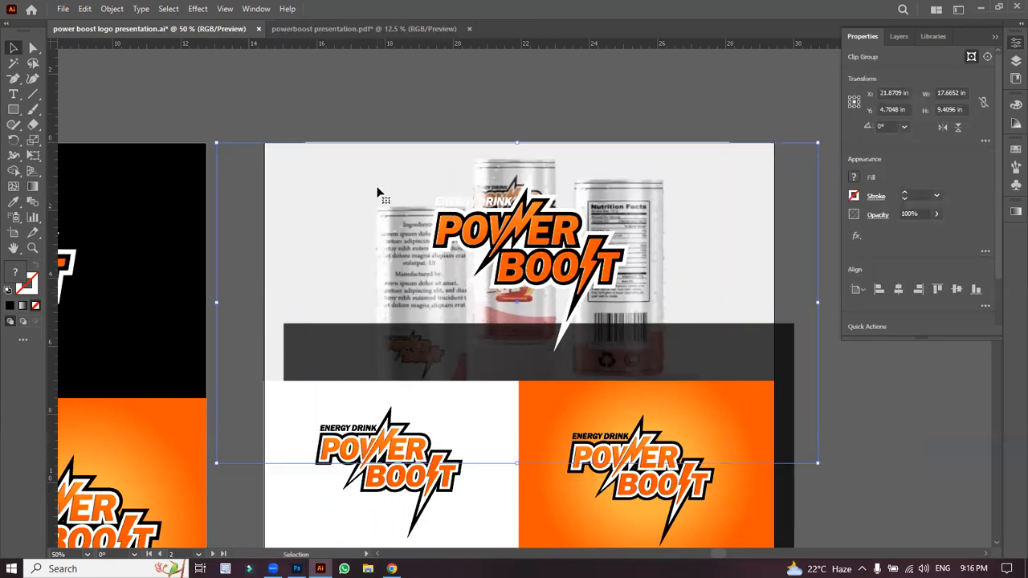
double_click(394, 234)
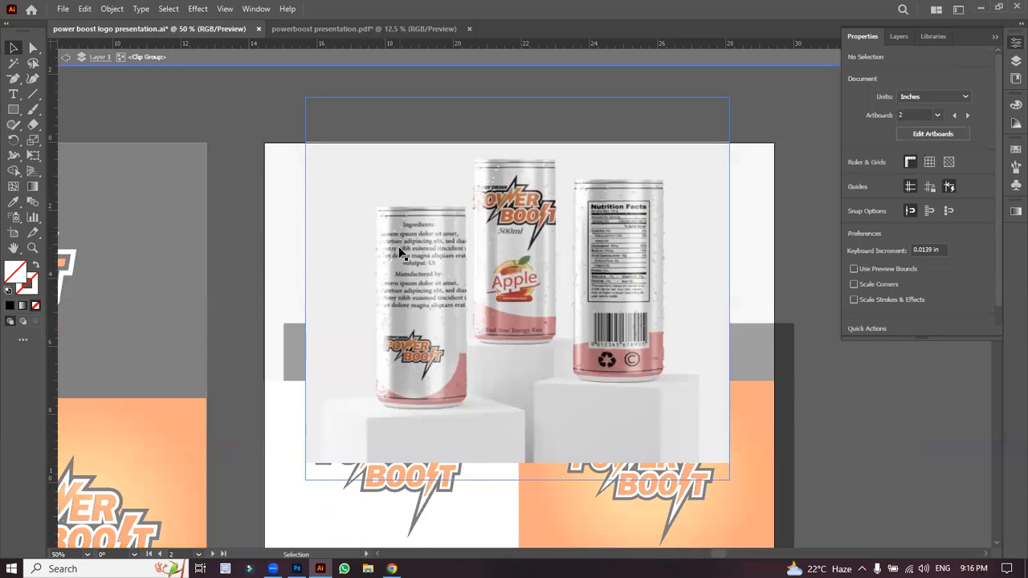
drag(431, 213, 429, 204)
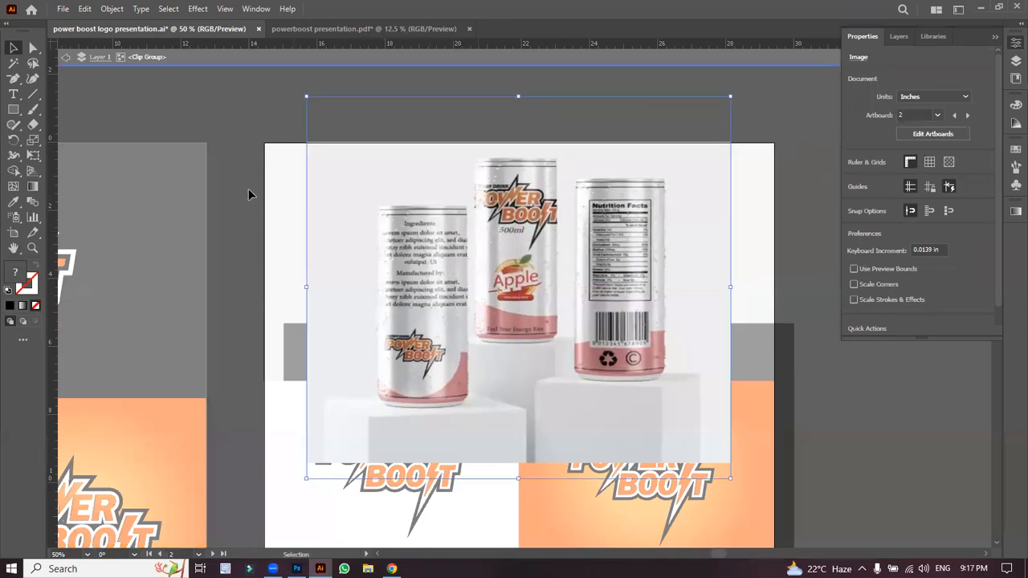
double_click(248, 189)
click(411, 206)
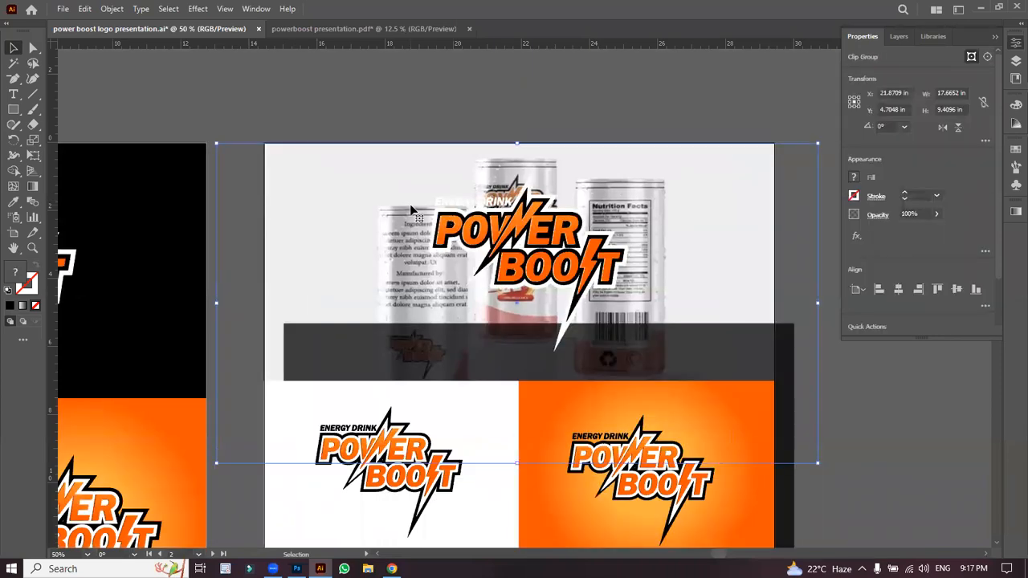
Step: Move the dark rectangle back over the top photo and lower its opacity to about 51%
click(358, 347)
drag(336, 353, 313, 170)
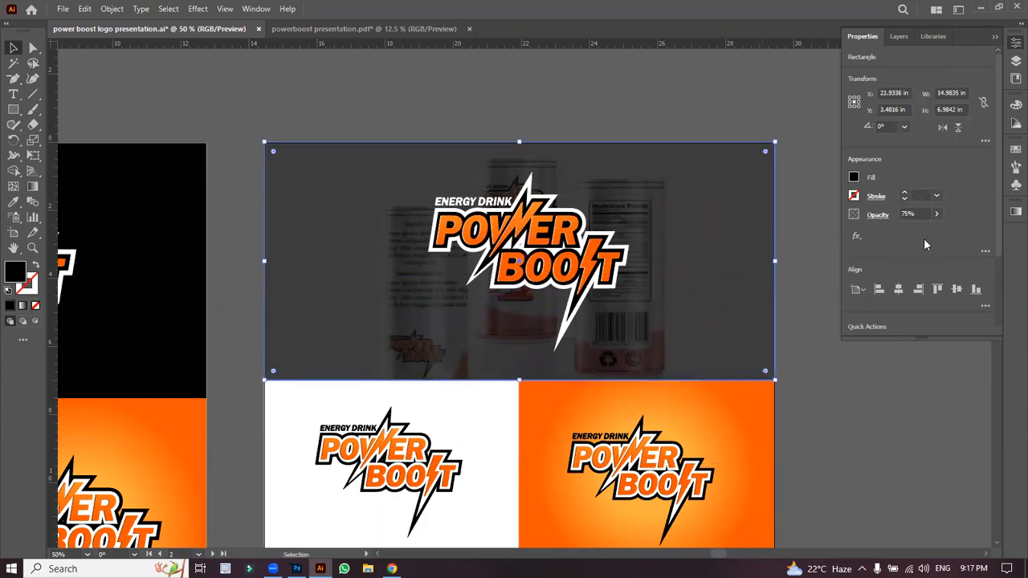
click(937, 213)
drag(928, 232, 913, 231)
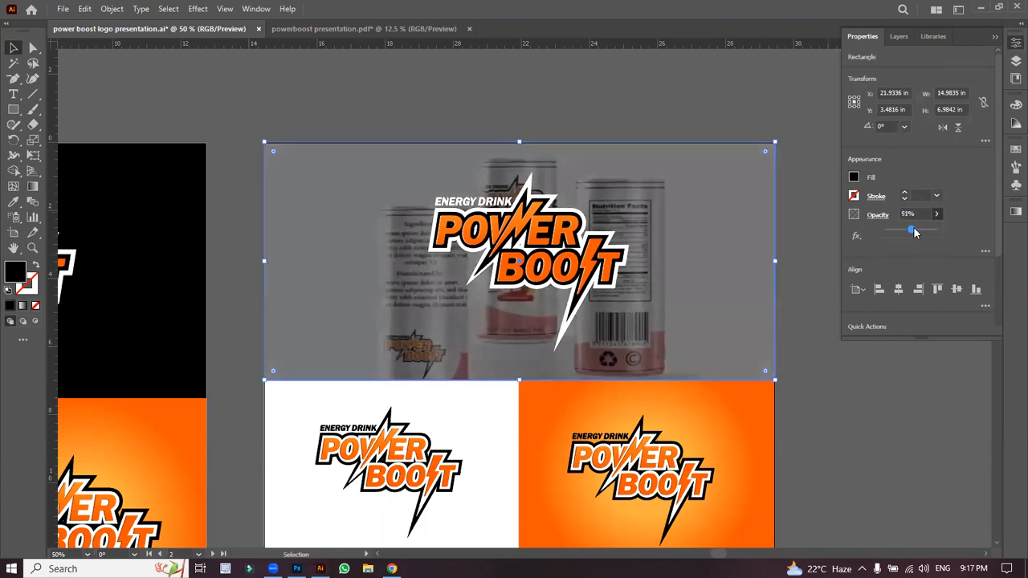
click(794, 195)
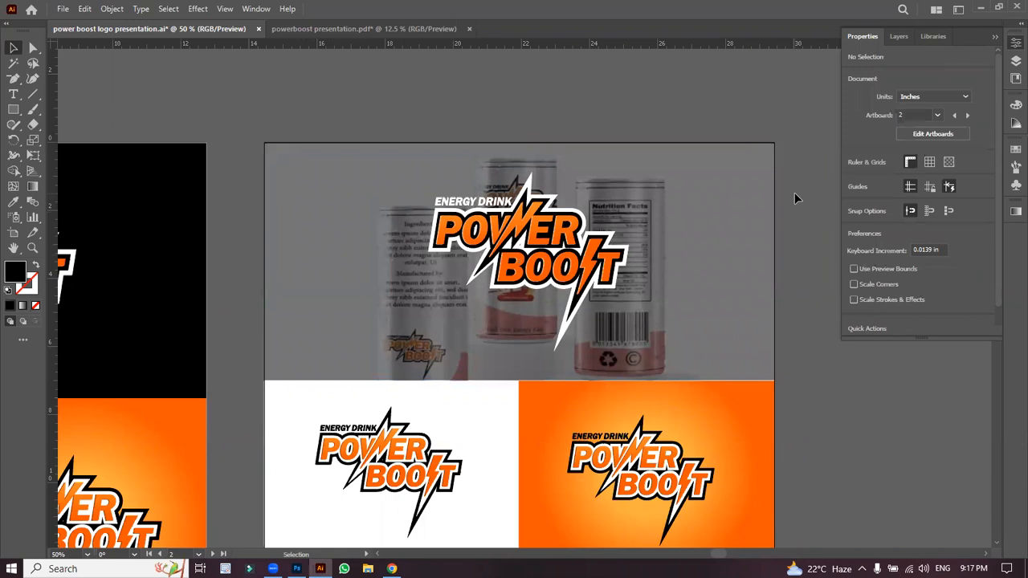
key(ctrl+minus)
key(ctrl+minus)
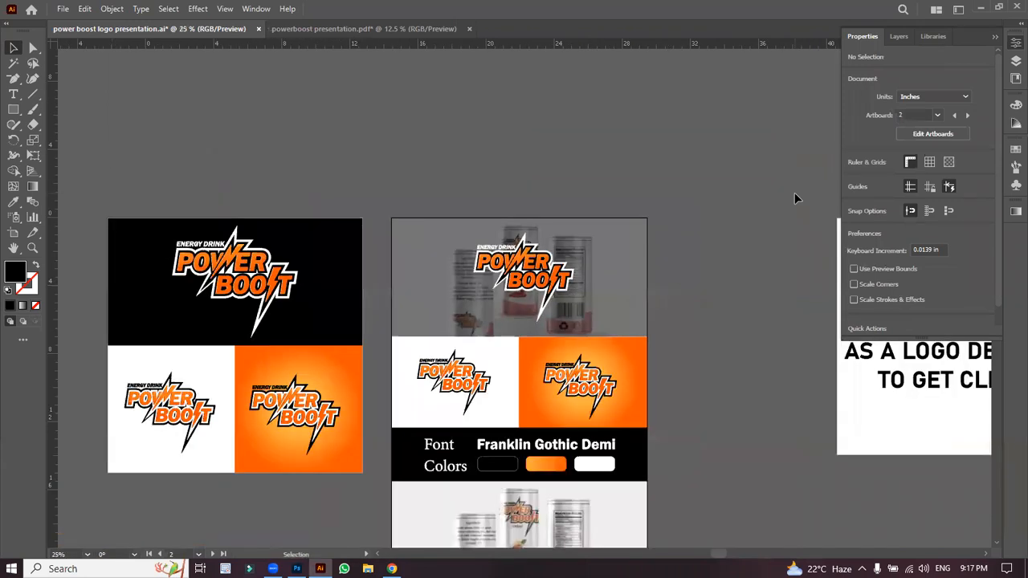
key(ctrl+plus)
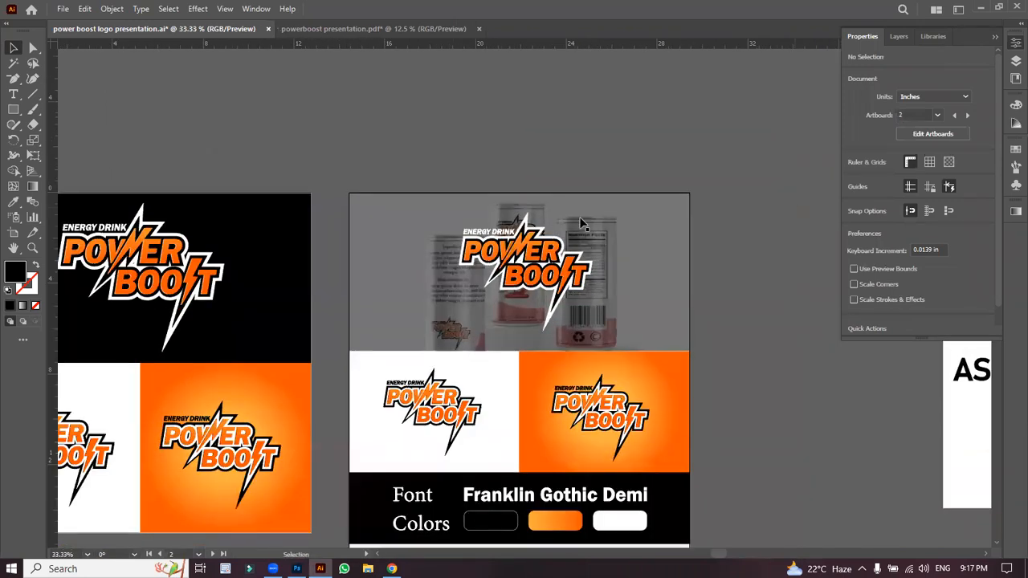
key(h)
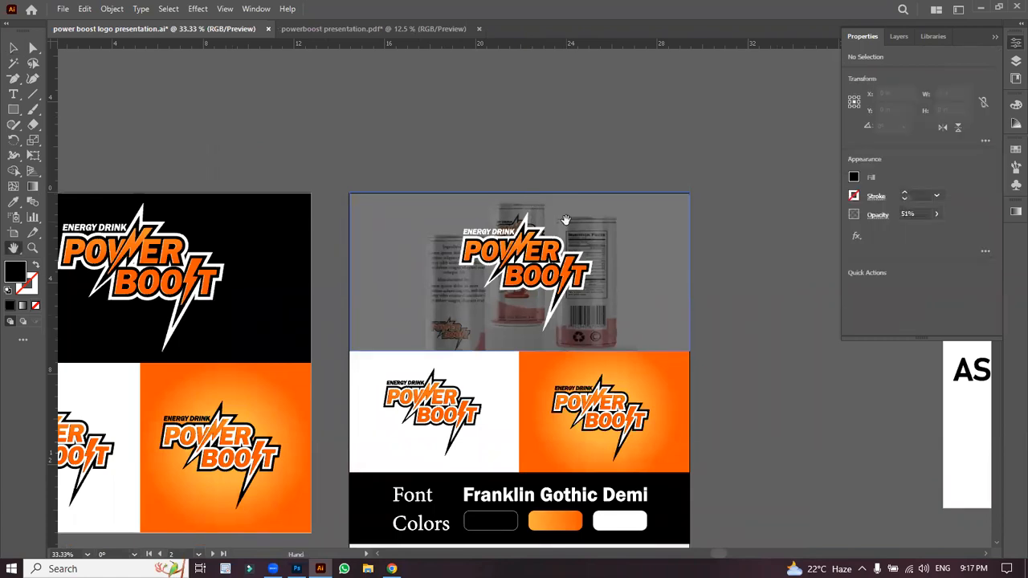
scroll(566, 172, down, 3)
drag(469, 328, 596, 319)
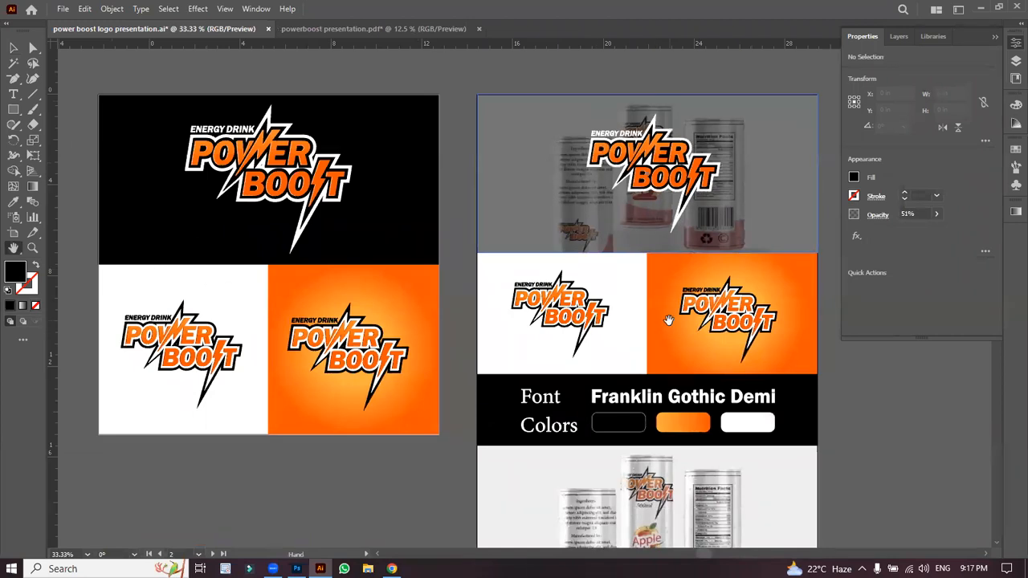
scroll(594, 322, down, 2)
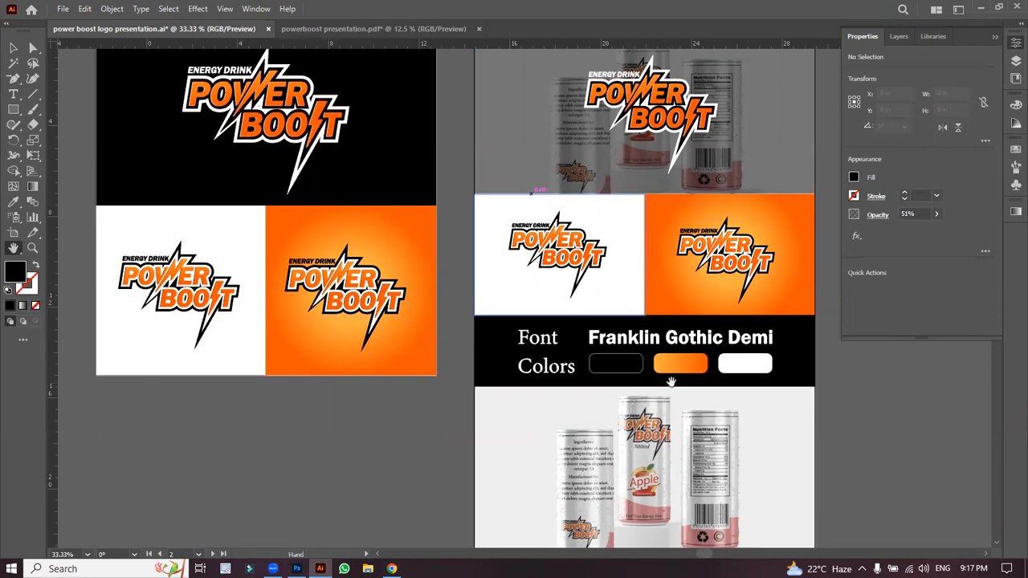
drag(681, 424, 677, 324)
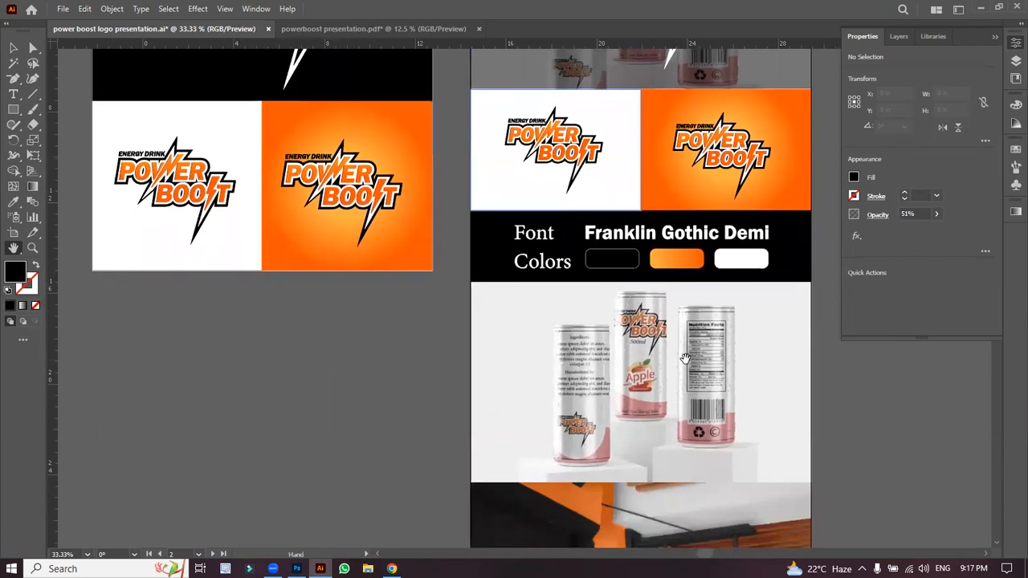
scroll(684, 354, down, 1)
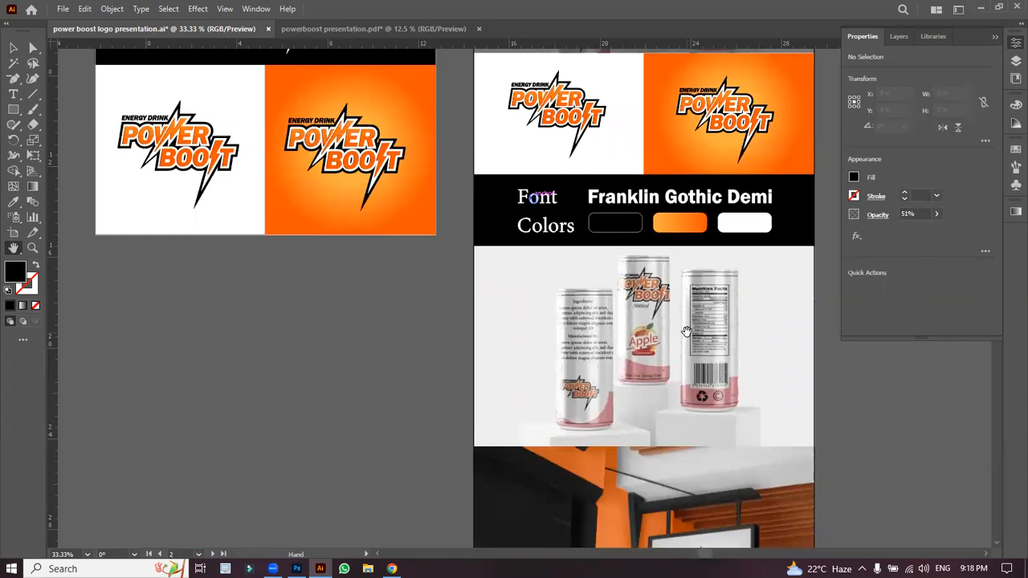
key(ctrl+=)
key(ctrl+=)
key(ctrl+=)
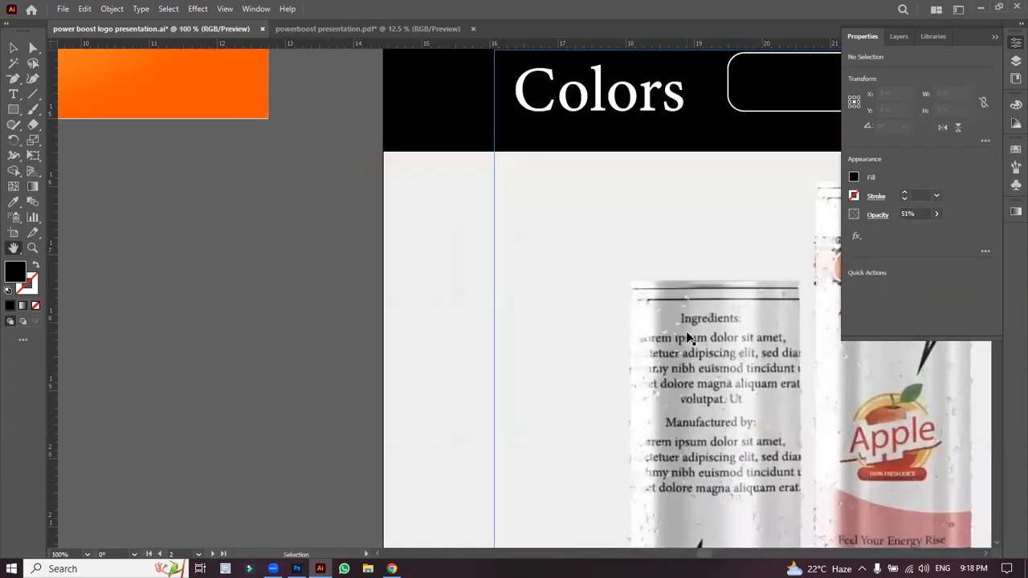
drag(813, 369, 405, 266)
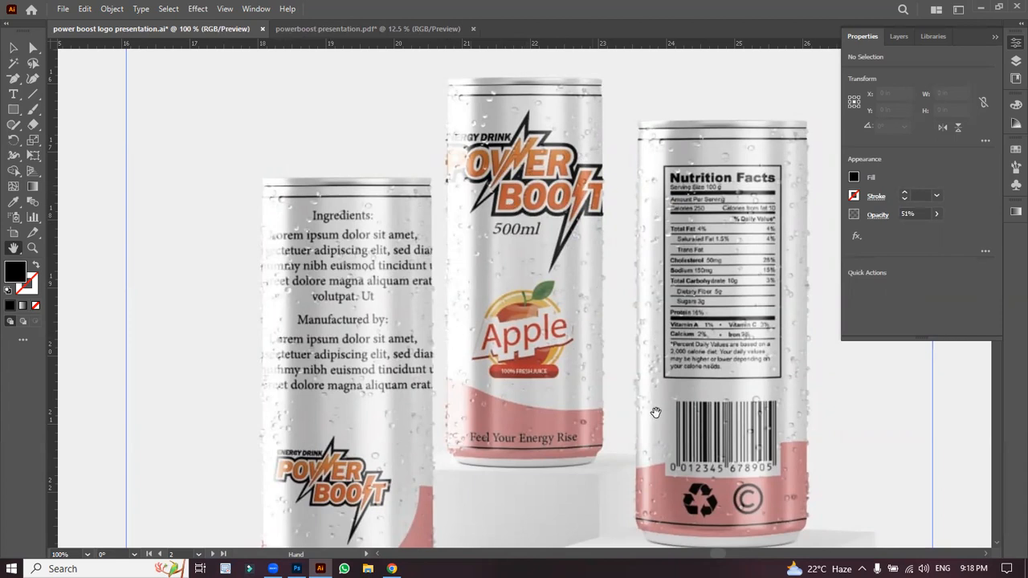
scroll(655, 411, down, 3)
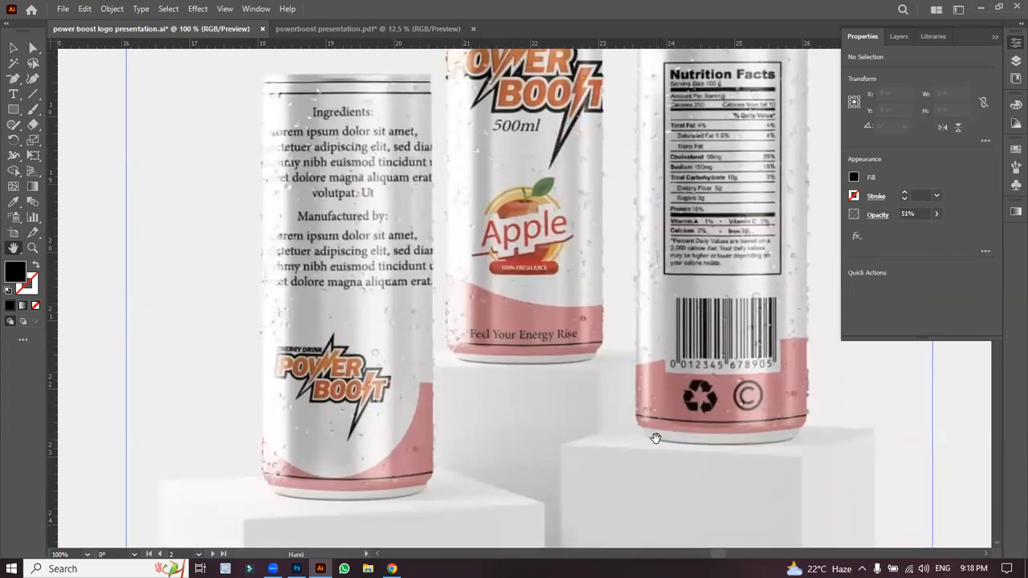
key(ctrl+minus)
key(ctrl+minus)
drag(543, 410, 546, 284)
drag(571, 383, 558, 245)
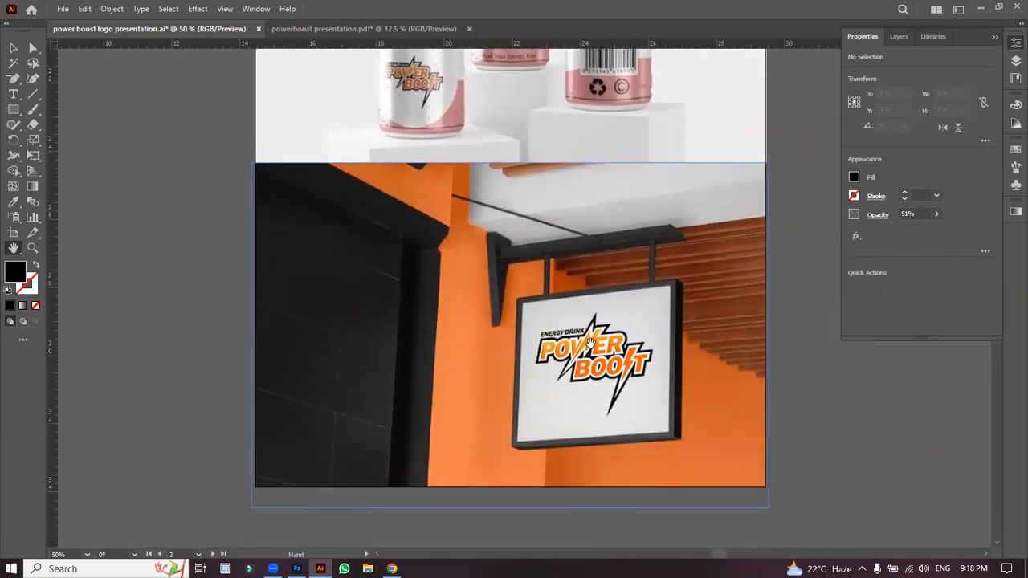
click(13, 47)
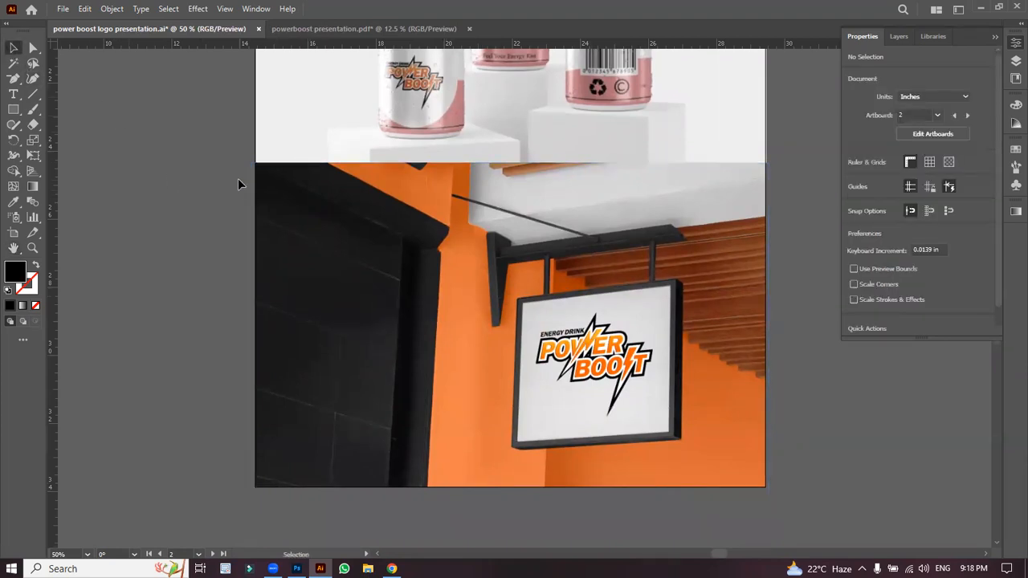
key(ctrl+minus)
key(ctrl+minus)
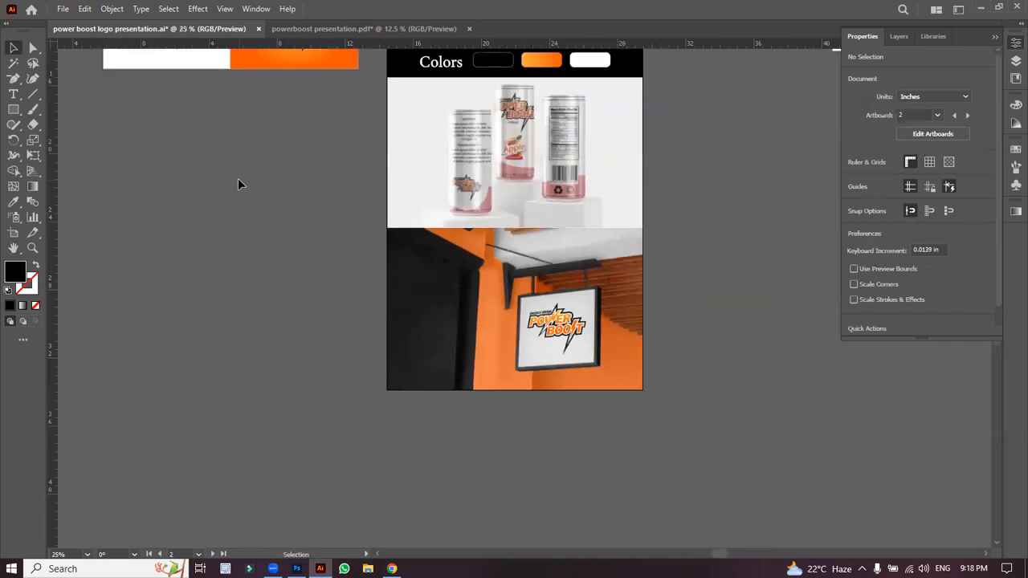
key(h)
drag(288, 200, 383, 482)
key(ctrl+minus)
key(ctrl+plus)
drag(423, 367, 462, 344)
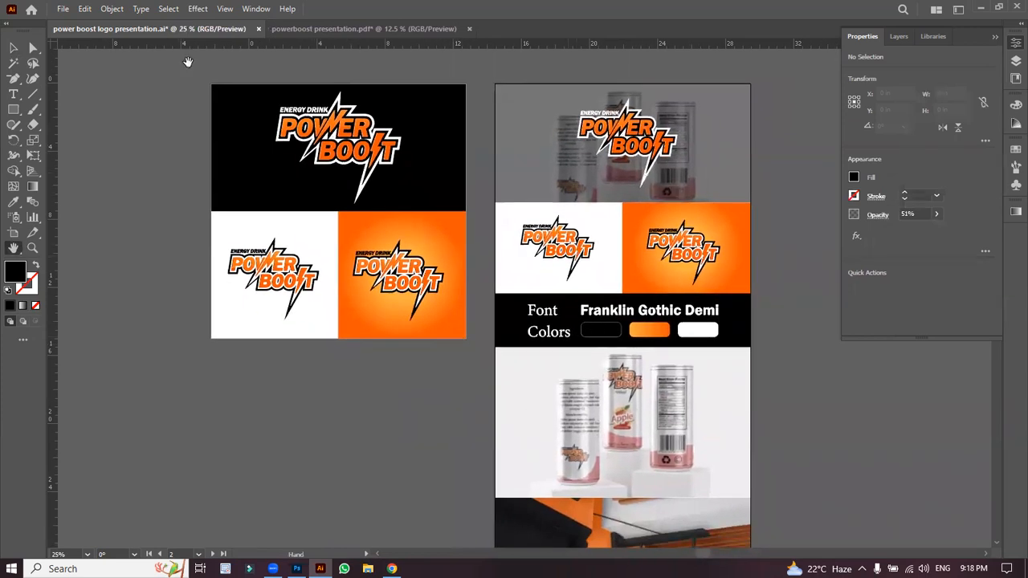
Step: Start an Export As to the Desktop, then cancel it
click(63, 9)
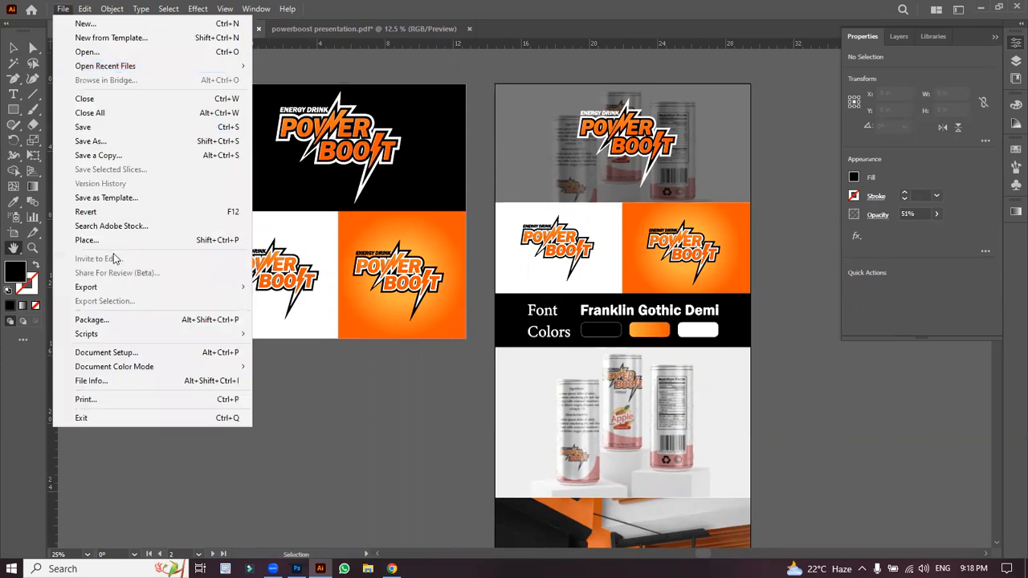
mouse_move(116, 291)
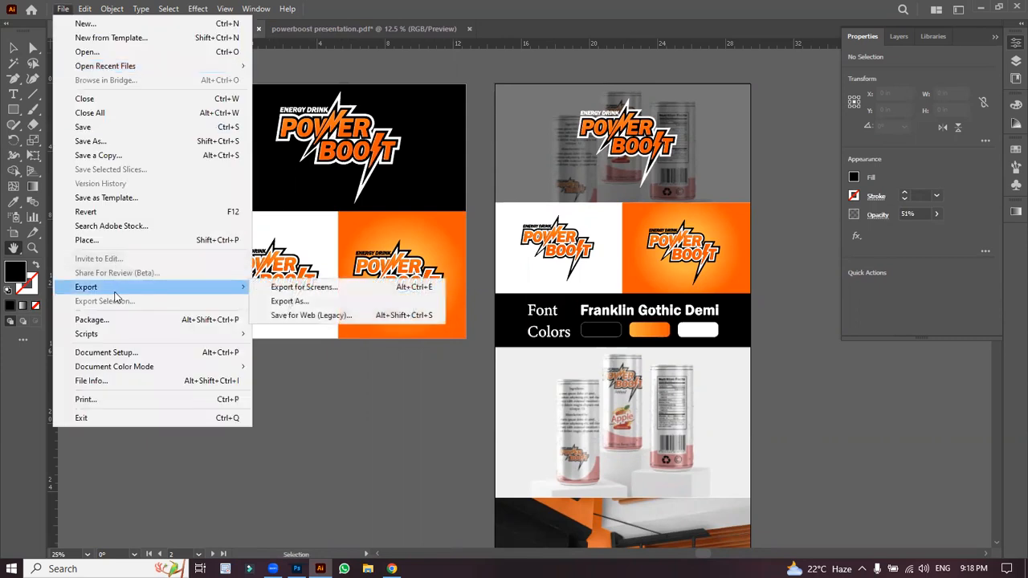
click(287, 301)
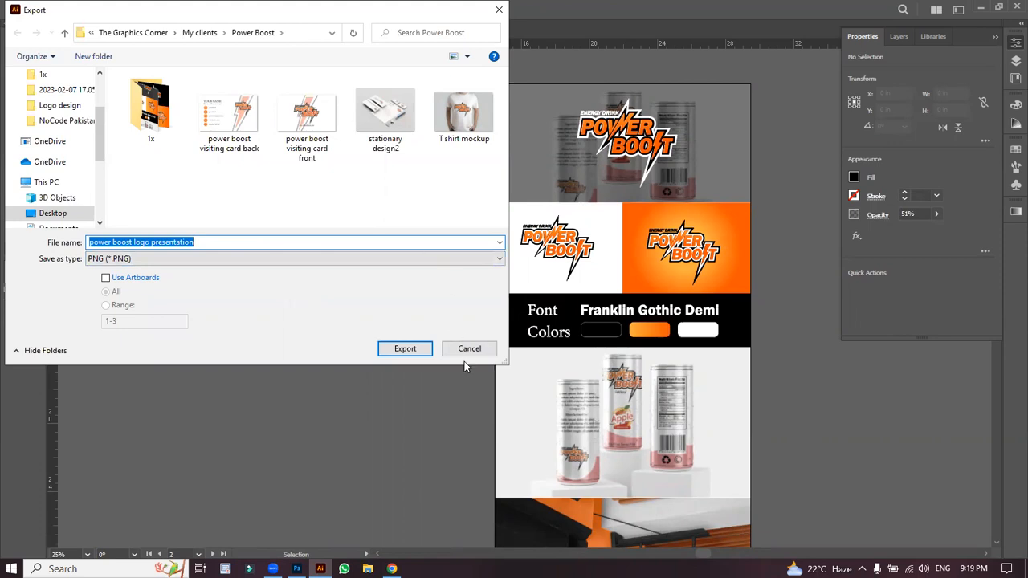
click(57, 213)
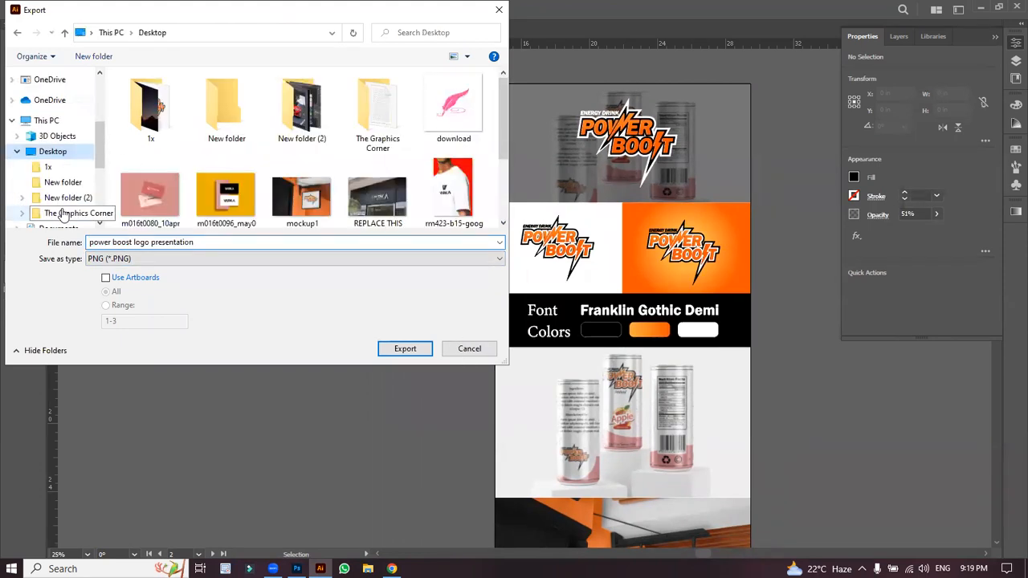
click(468, 349)
Step: Open Export for Screens with Artboard 8 set to export as a 1x PNG
click(63, 9)
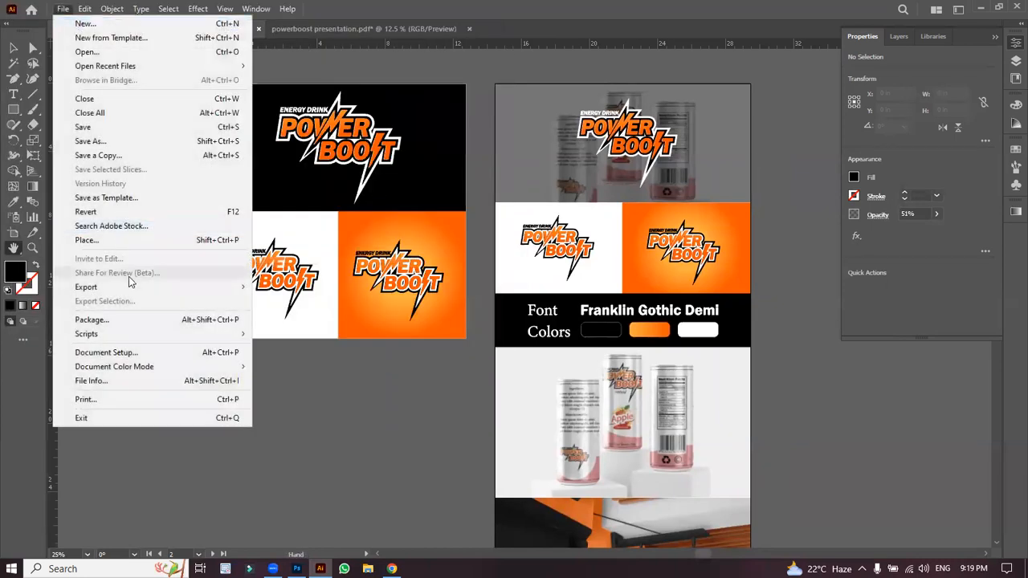
mouse_move(104, 289)
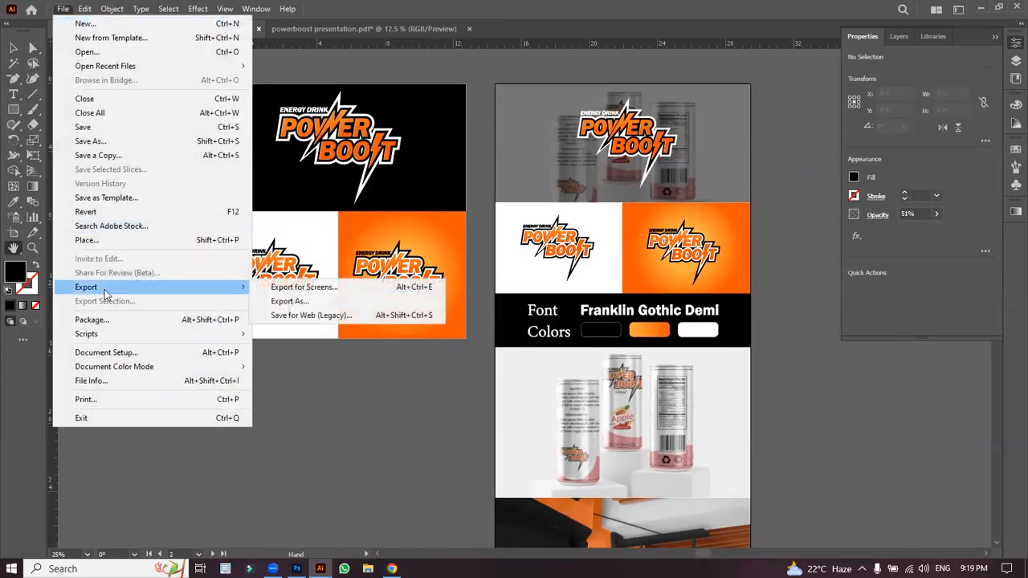
click(302, 287)
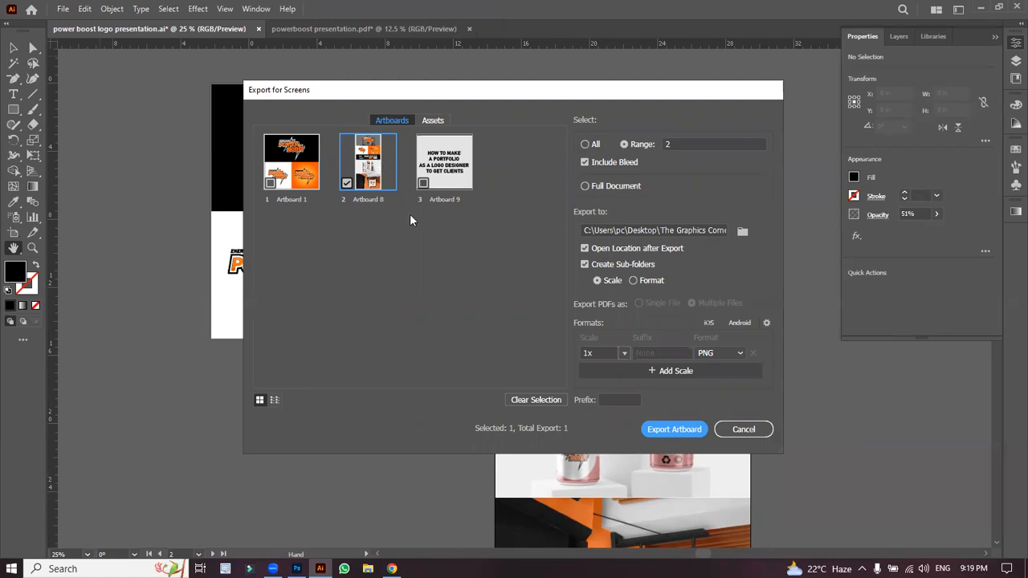
Step: Export Artboard 8 as PNG with Resolution scale 1000 ppi and suffix 'final presentation'
click(624, 354)
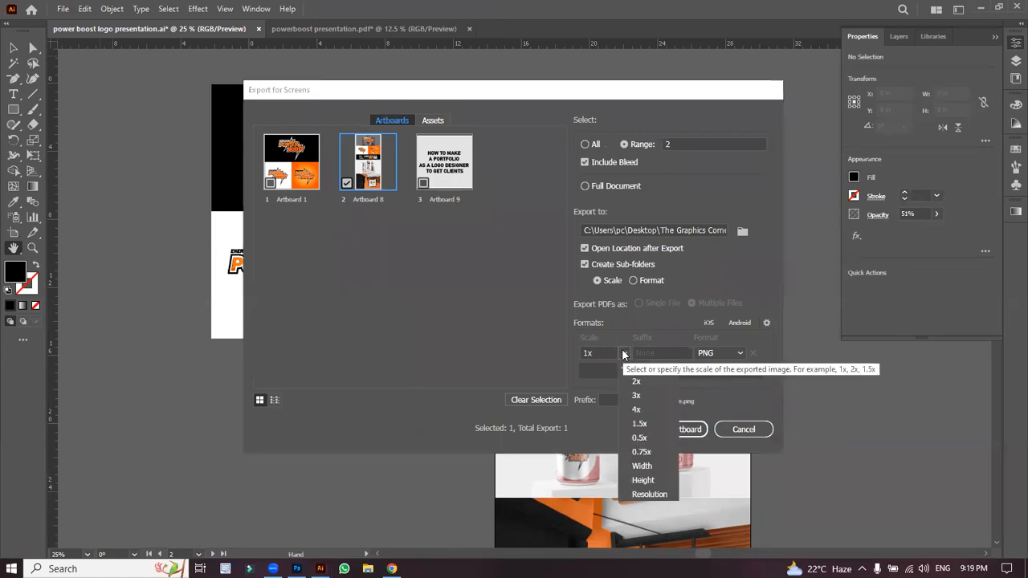
click(646, 490)
drag(593, 353, 575, 359)
text(1000 ppi)
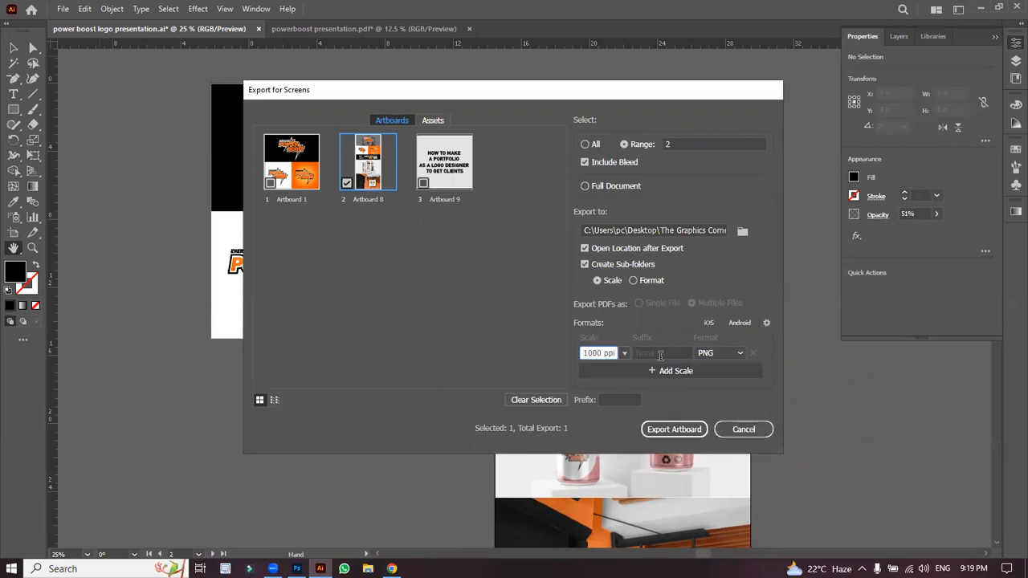
click(646, 353)
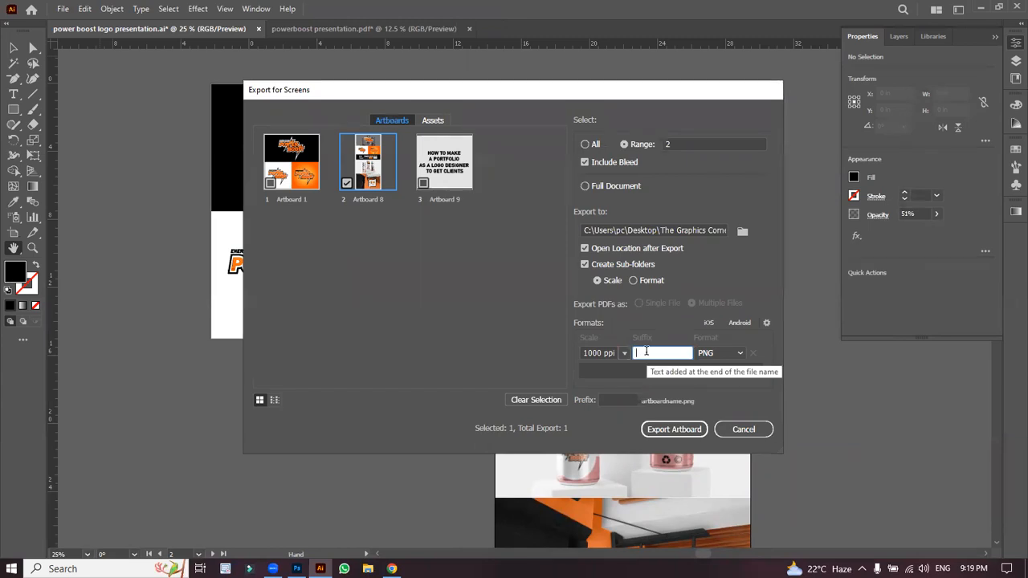
text(fina)
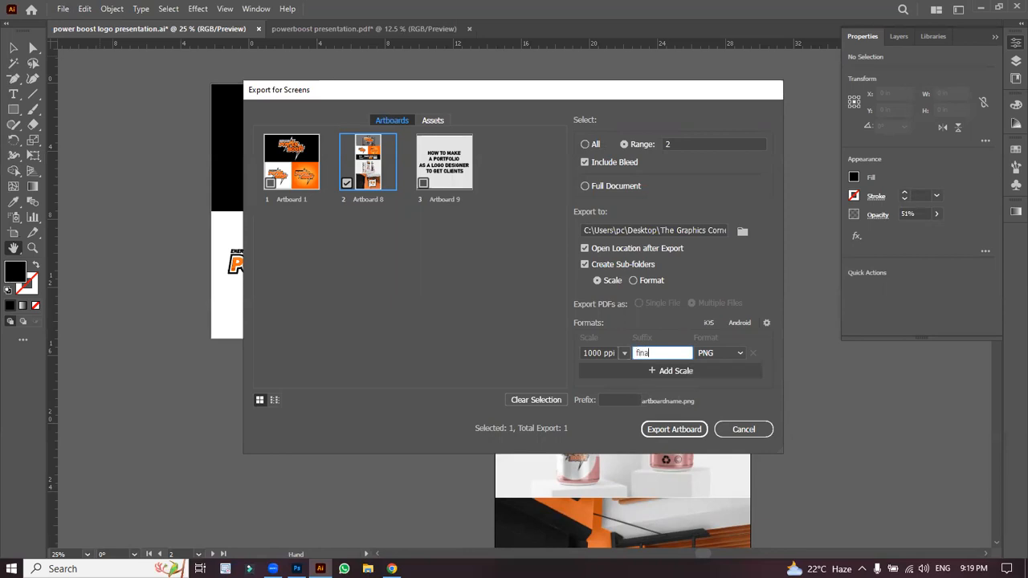
text(l prese)
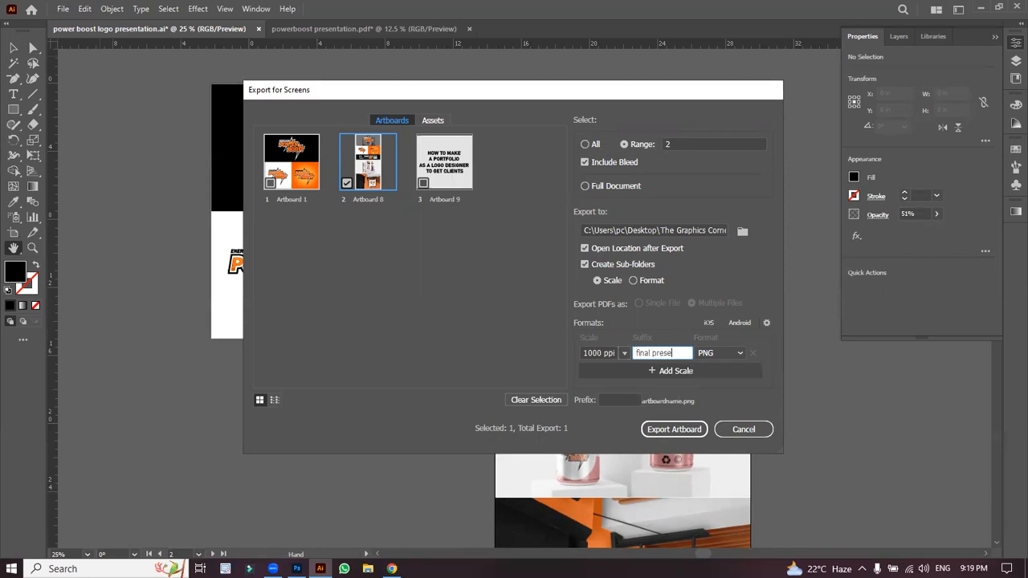
text(ntation)
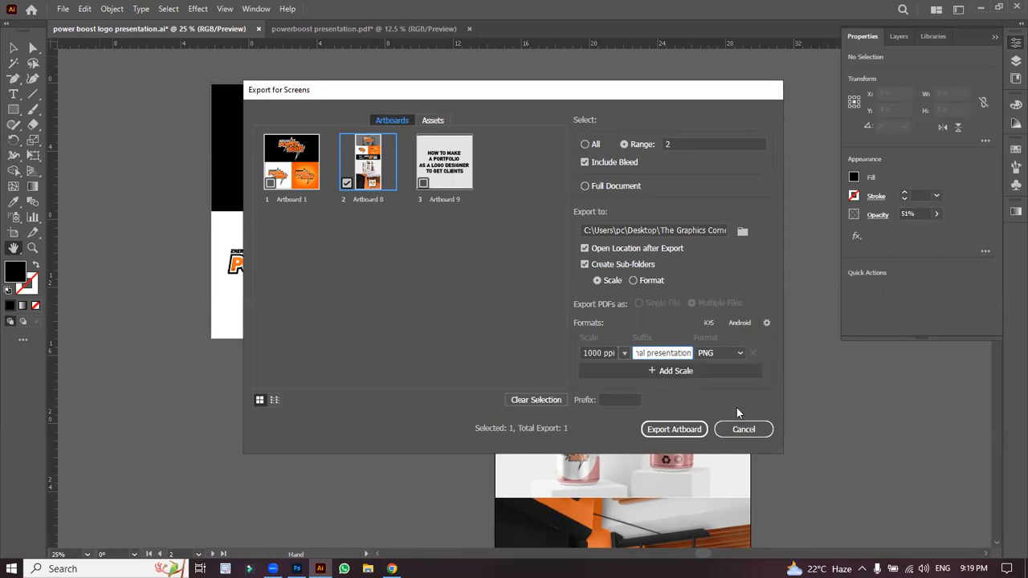
click(738, 354)
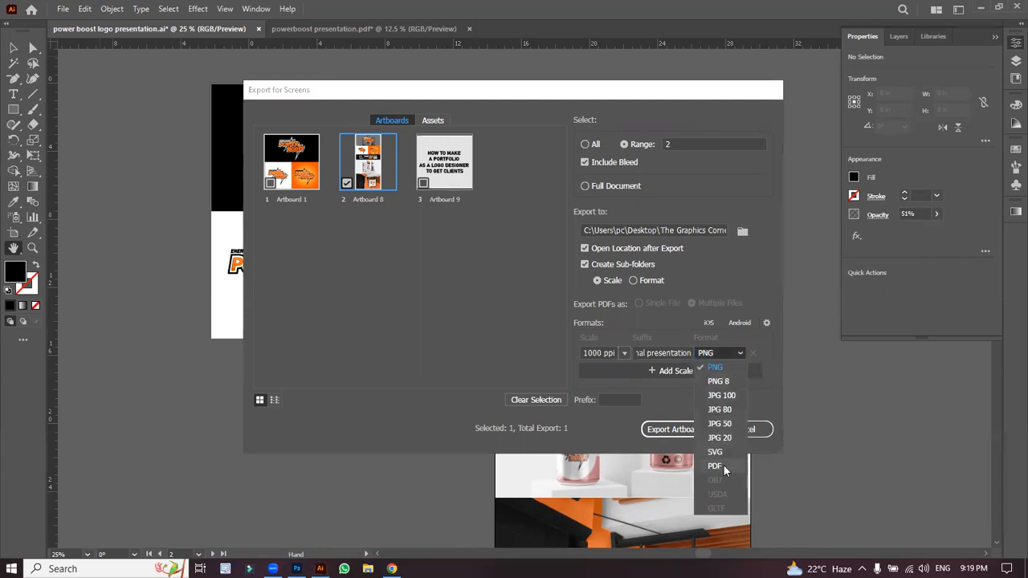
click(673, 391)
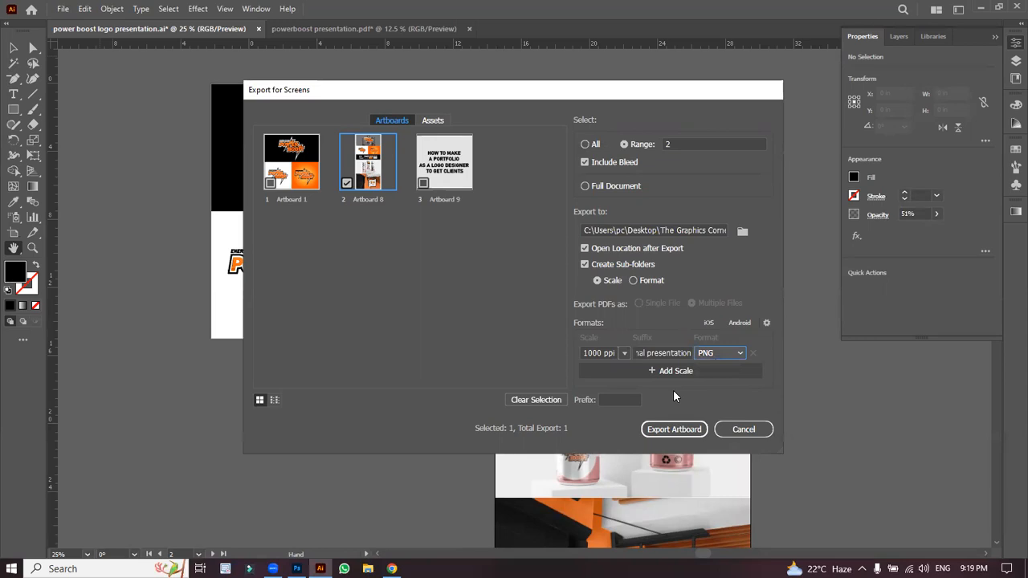
click(669, 429)
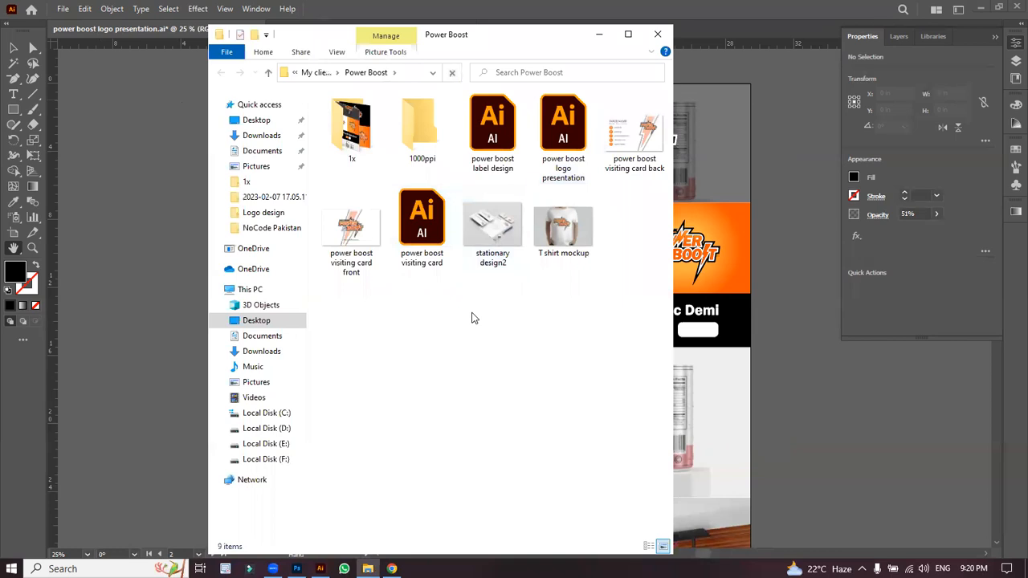
Step: Open the 1x export folder, select Artboard 8, and bring the Behance For You feed forward
double_click(374, 132)
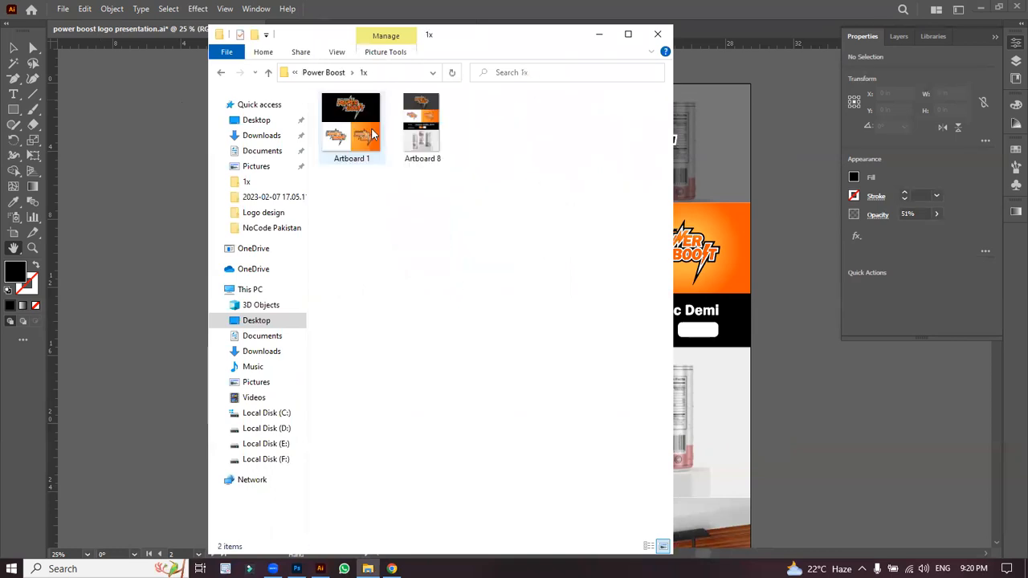
click(428, 149)
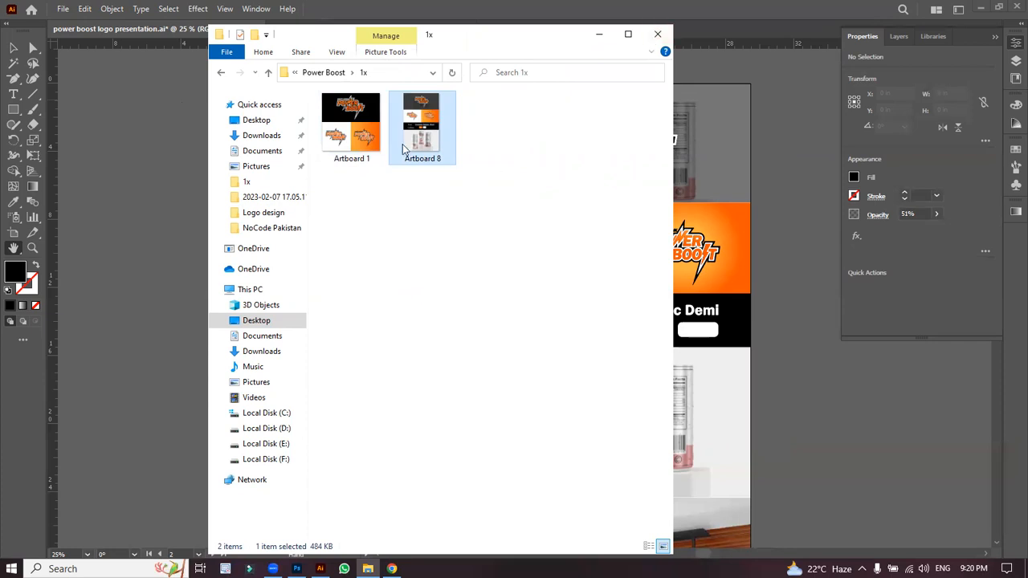
click(391, 569)
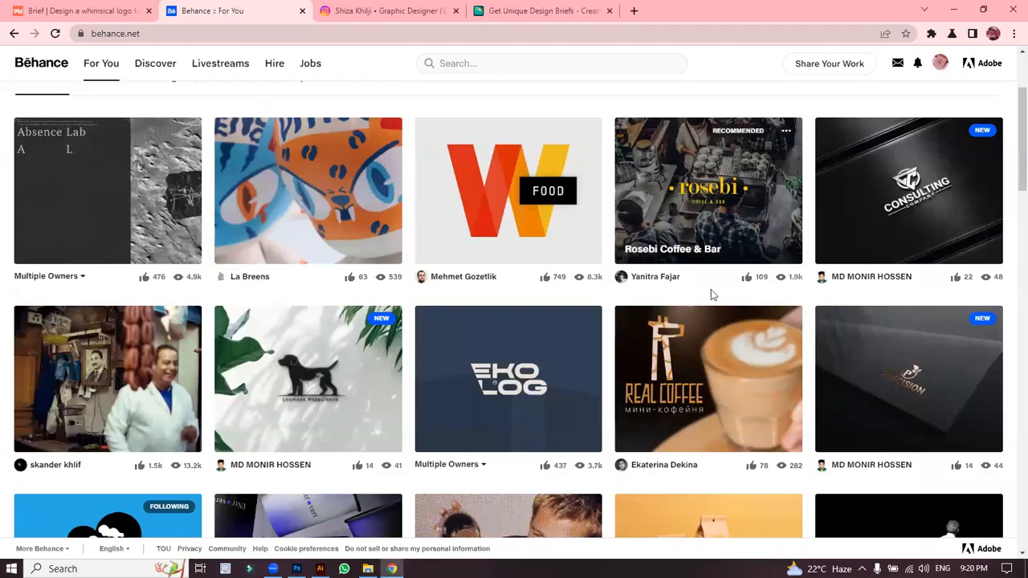
Step: Open the account menu at top right to reach your Behance portfolio profile
click(942, 66)
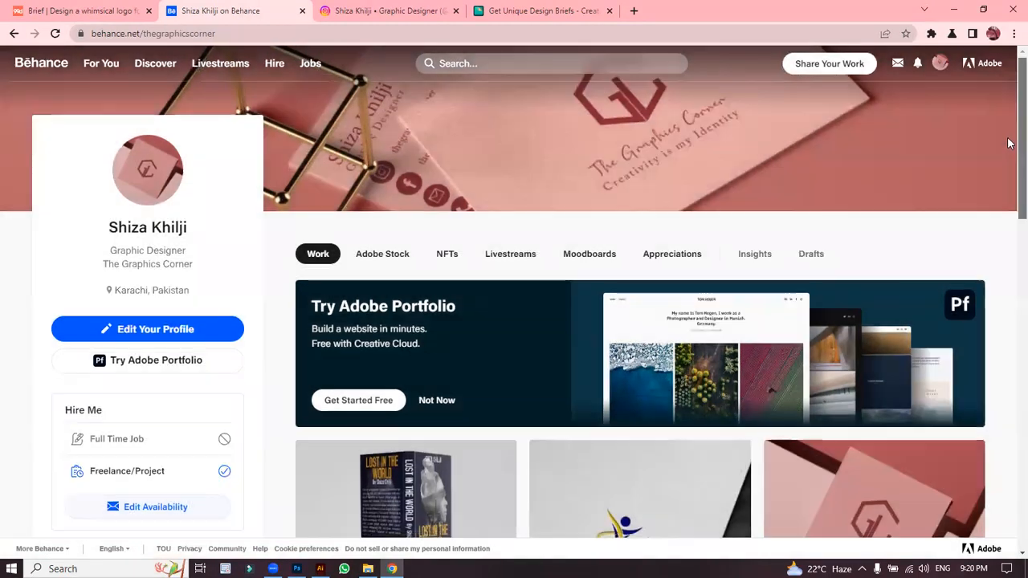
Step: Scan the profile, check the Share Your Work menu, then bring Illustrator's Power Boost presentation forward
scroll(1009, 172, down, 2)
scroll(1009, 172, up, 2)
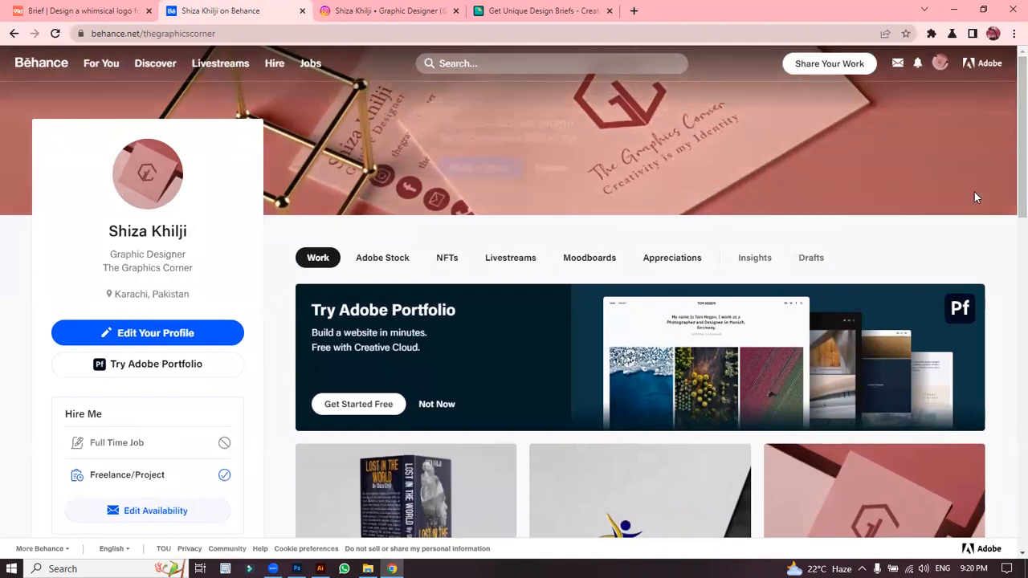
mouse_move(960, 211)
click(830, 64)
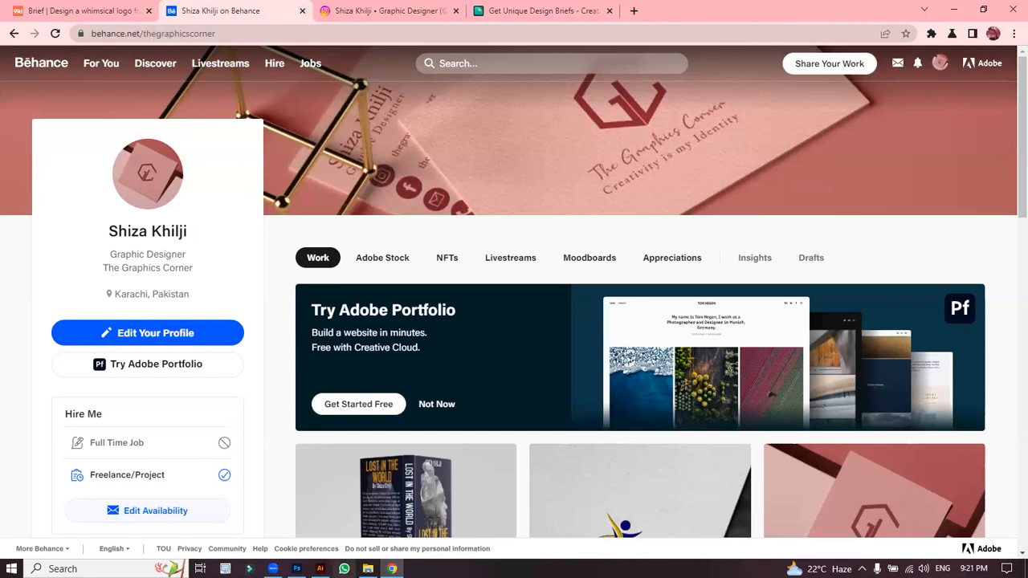
click(320, 569)
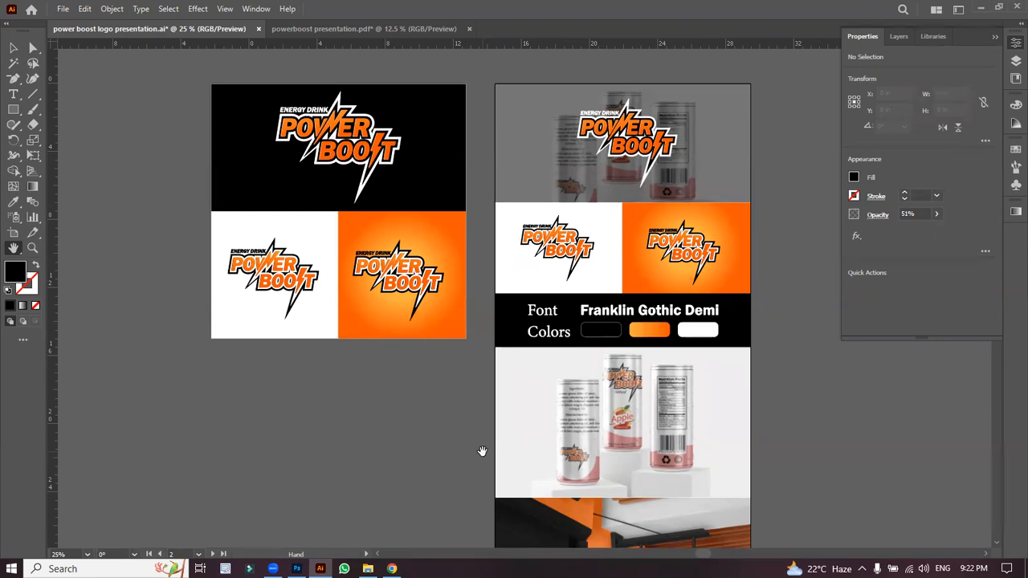
Step: Back in the browser, choose Share Your Work > Project to open an empty Create Project editor
click(392, 569)
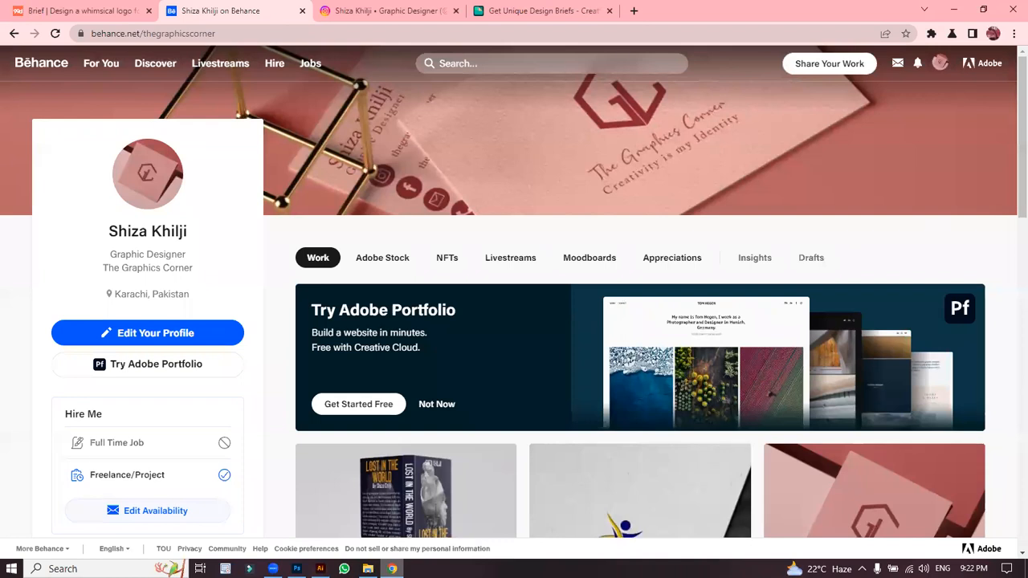
click(803, 65)
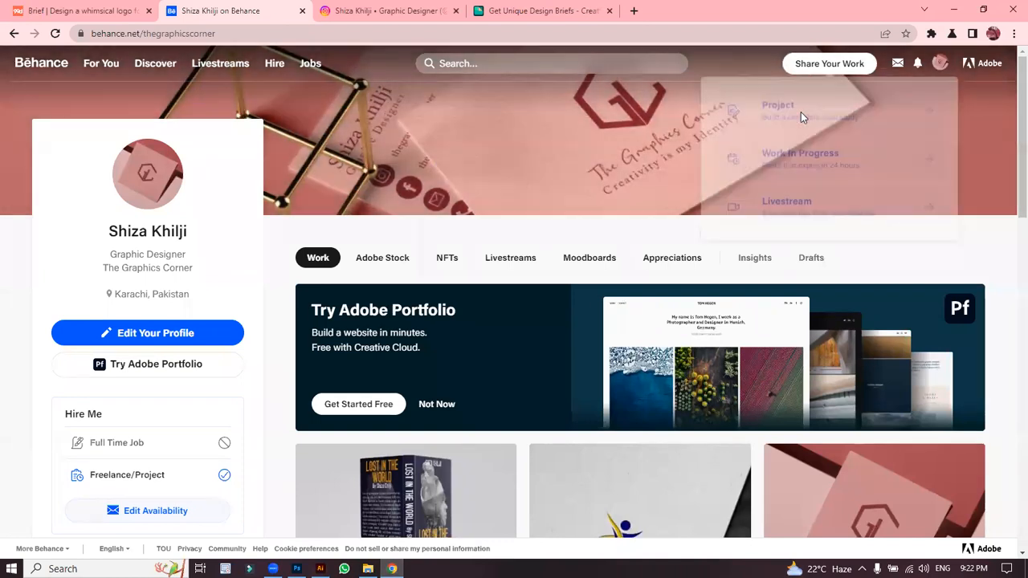
click(802, 117)
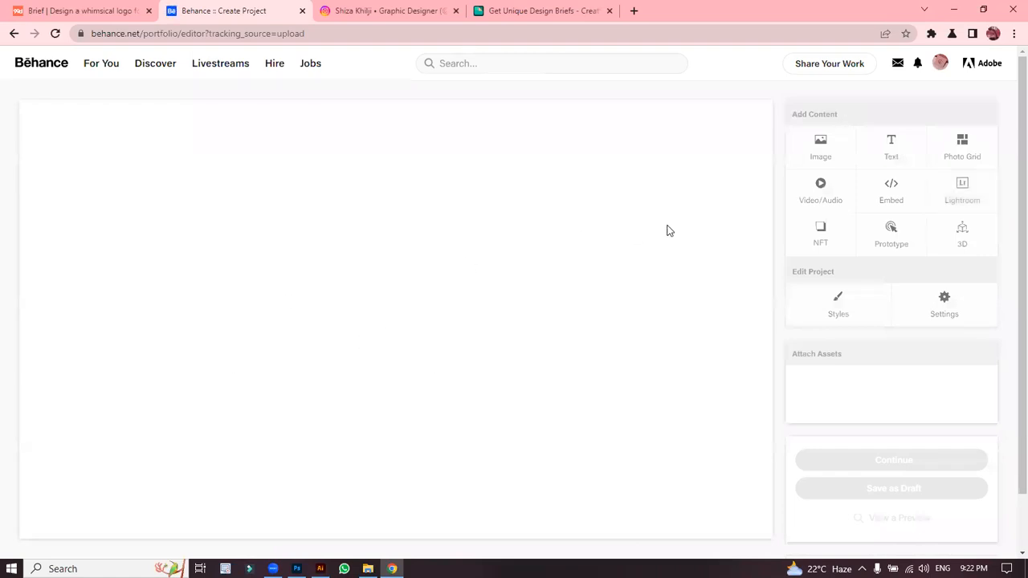
click(816, 158)
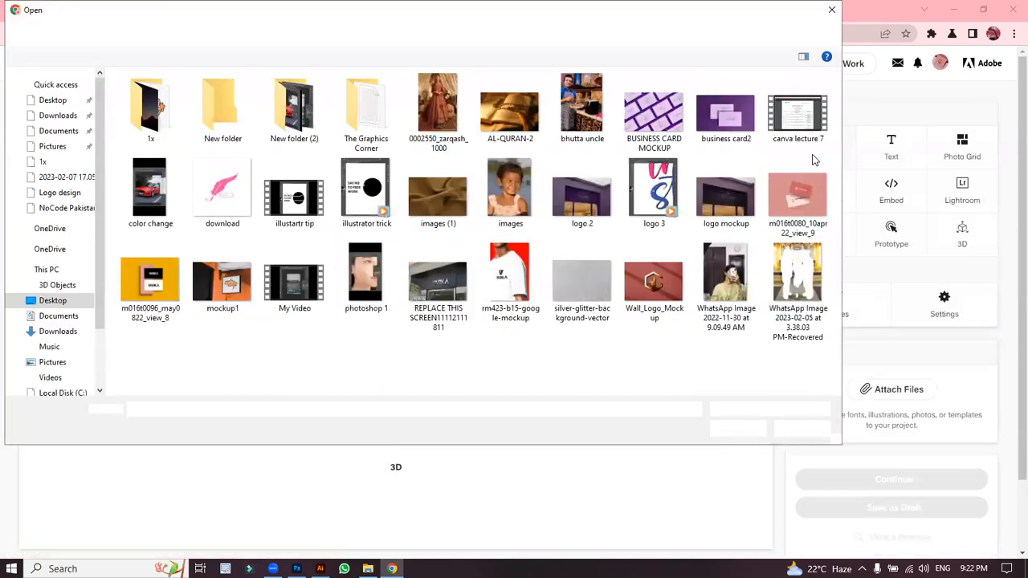
double_click(159, 126)
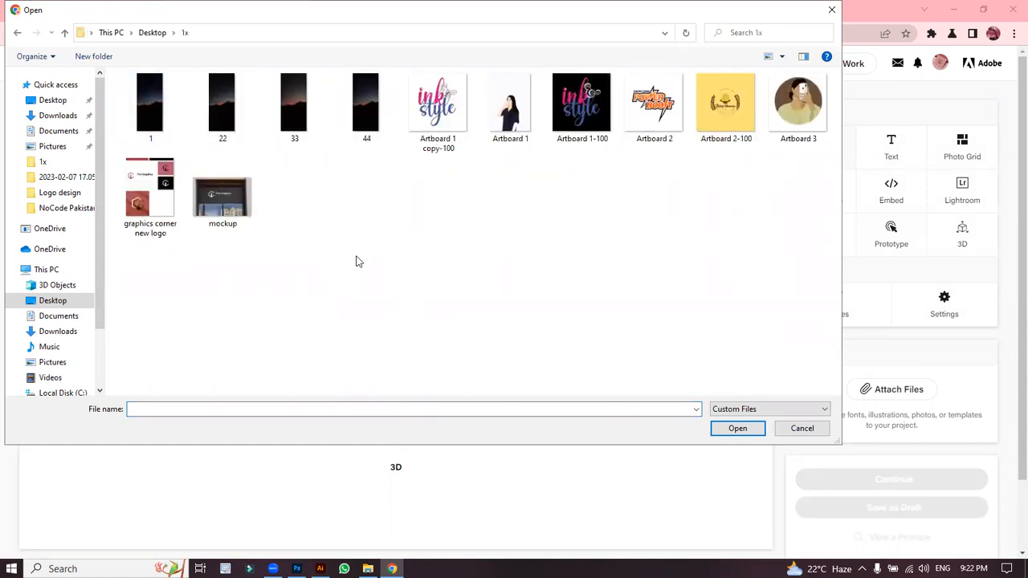
click(51, 333)
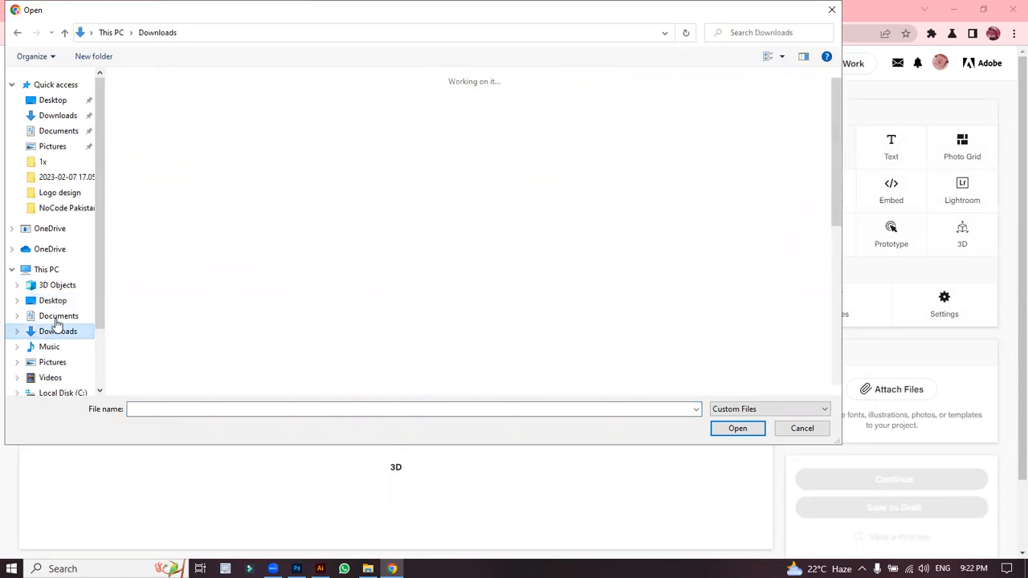
click(56, 319)
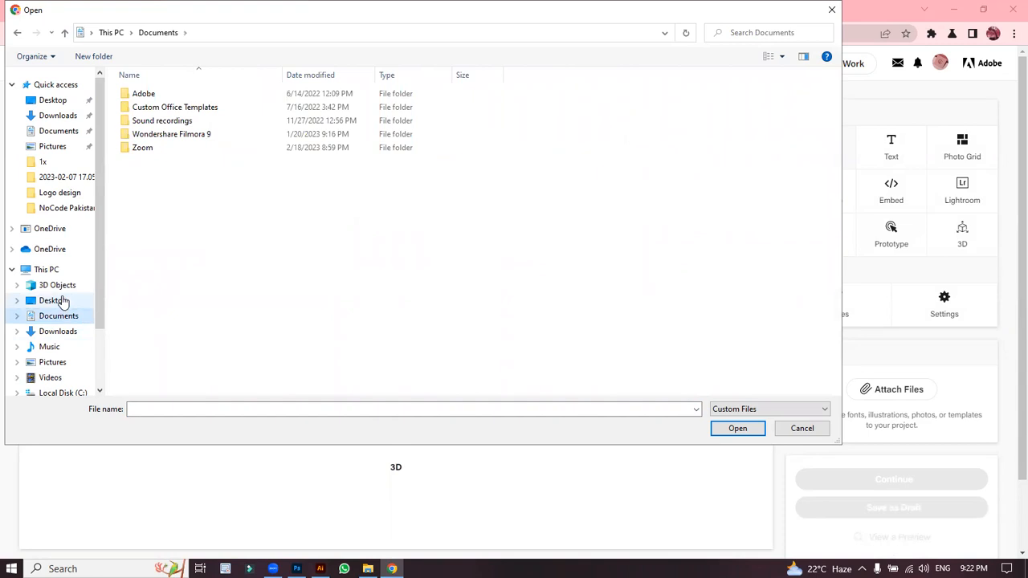
click(60, 301)
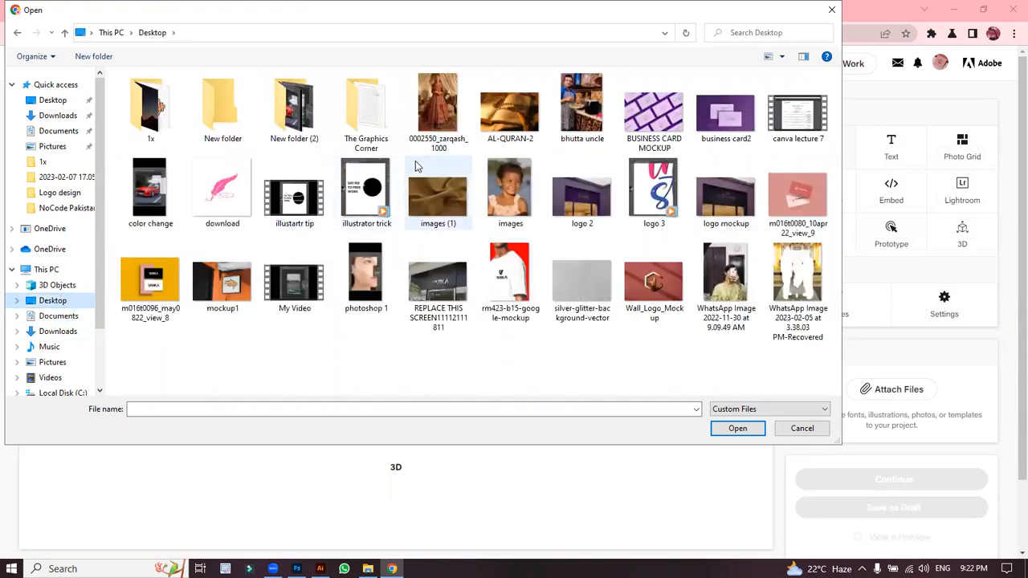
click(46, 86)
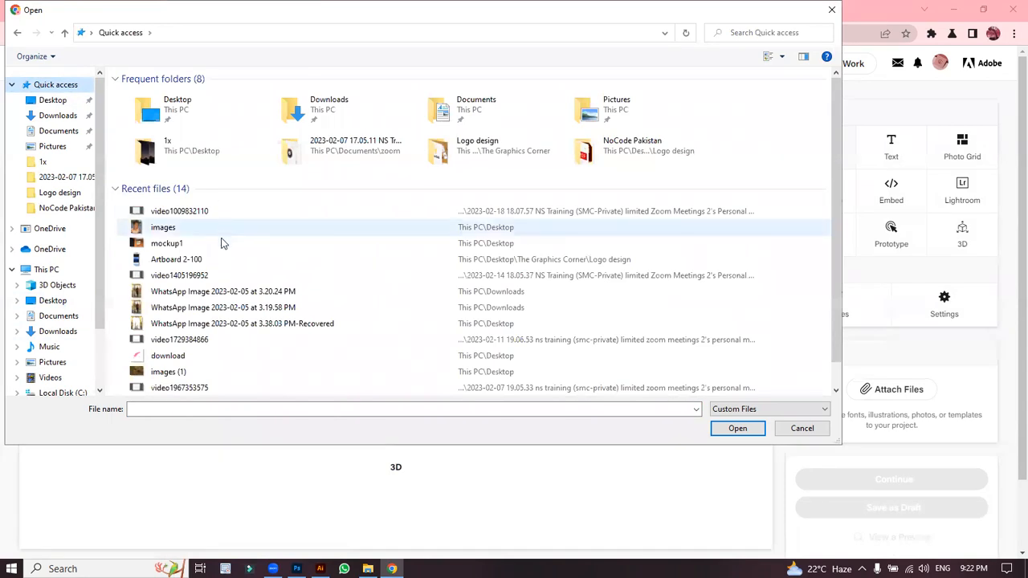
click(792, 428)
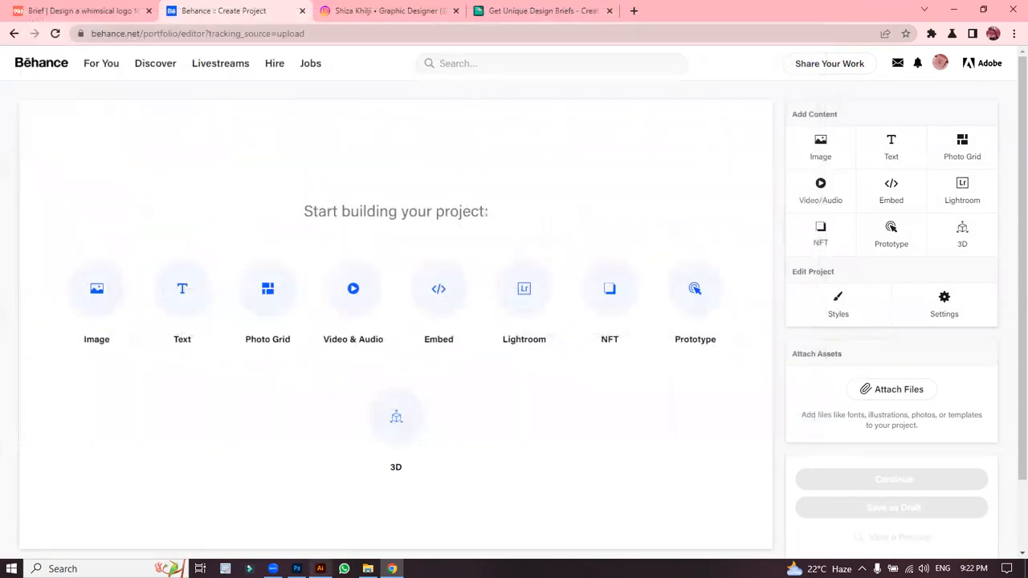
Step: Bring the File Explorer window with the exported artboards over the Behance editor
mouse_move(367, 568)
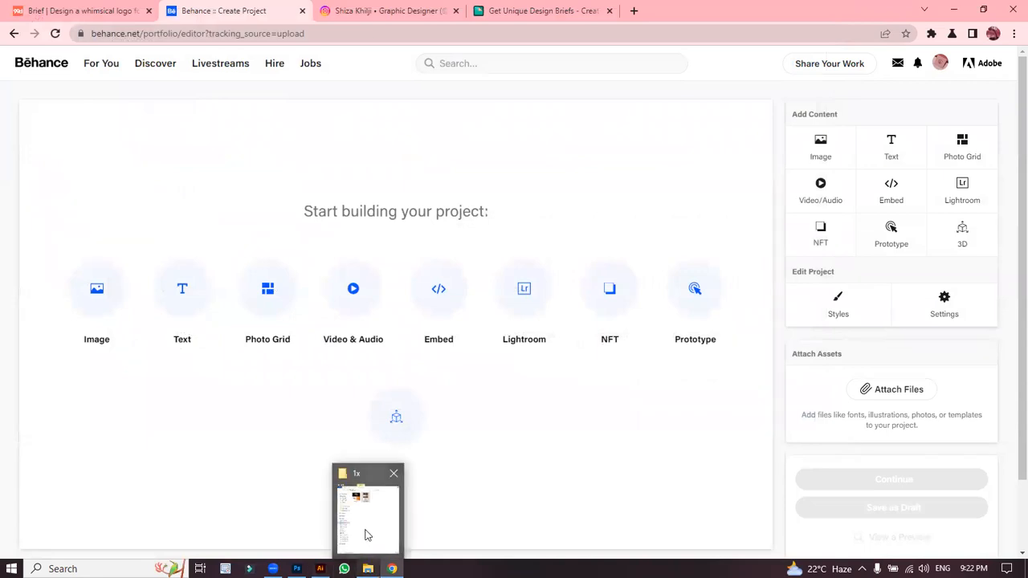
click(365, 535)
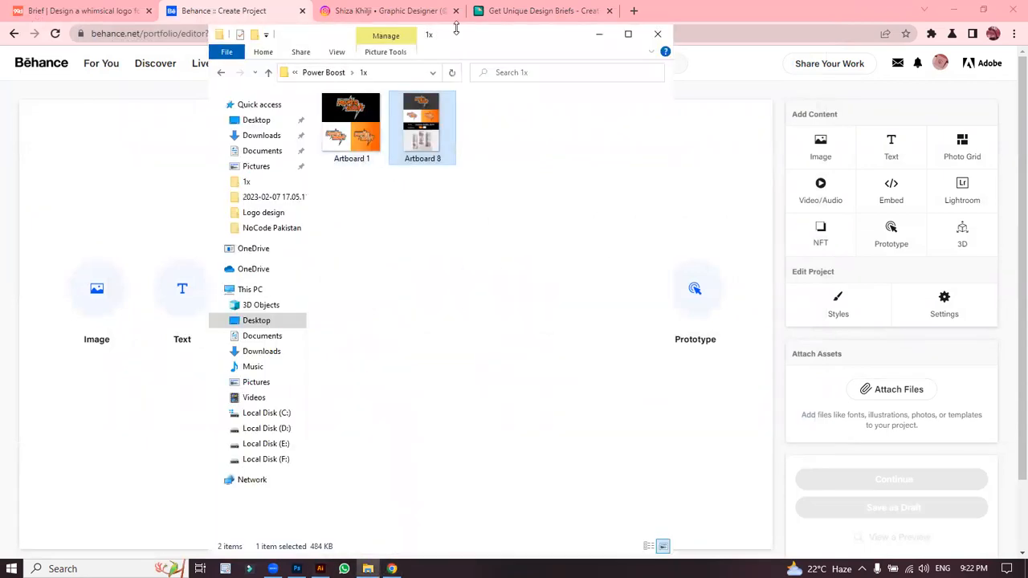
drag(457, 36, 424, 118)
Step: Drop Artboard 8 into the project editor and scroll through the uploaded presentation image
drag(394, 210, 131, 380)
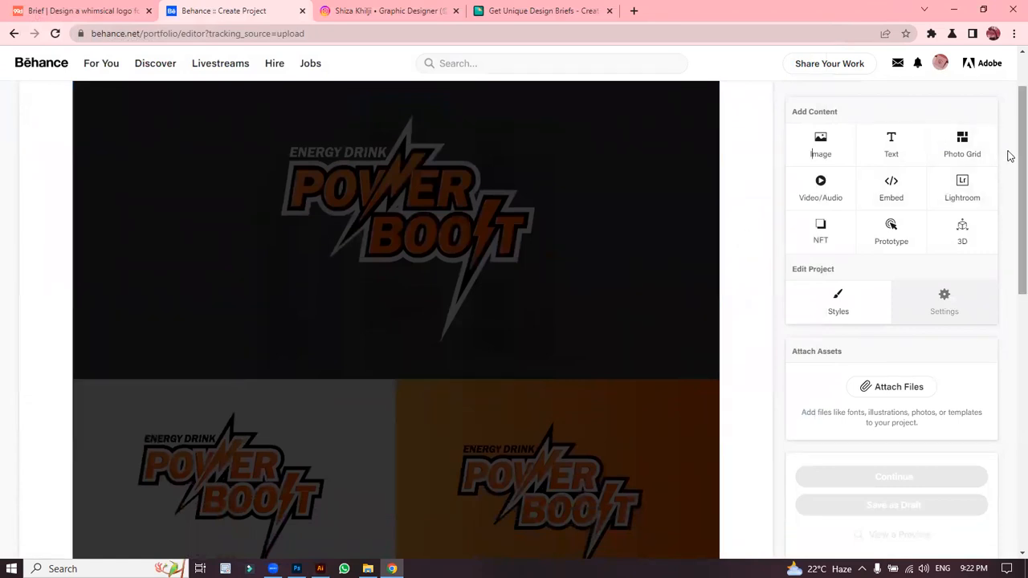
scroll(1009, 230, down, 4)
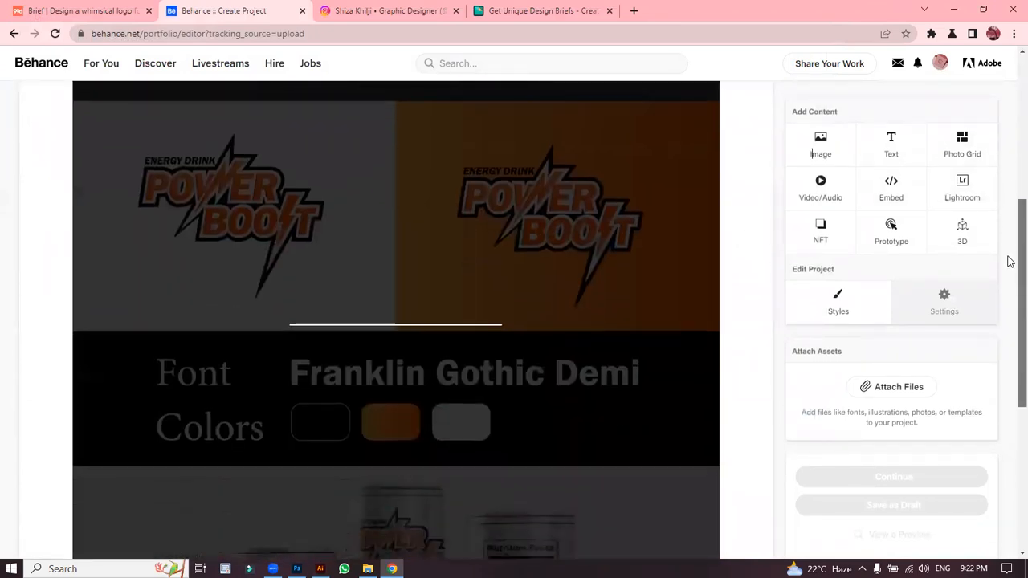
scroll(1009, 240, up, 4)
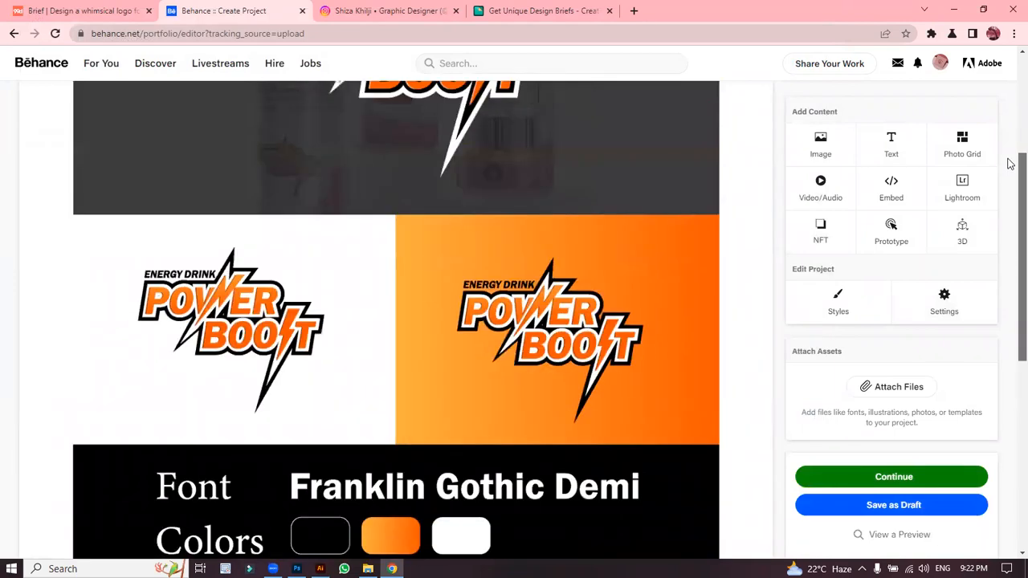
scroll(1008, 225, down, 4)
scroll(1008, 378, down, 3)
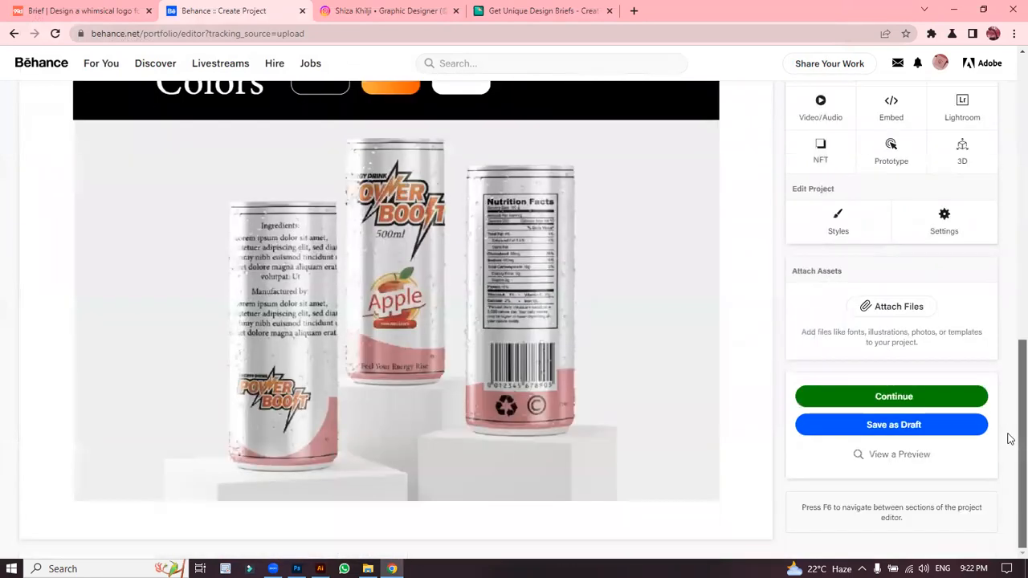
drag(1007, 473, 1007, 161)
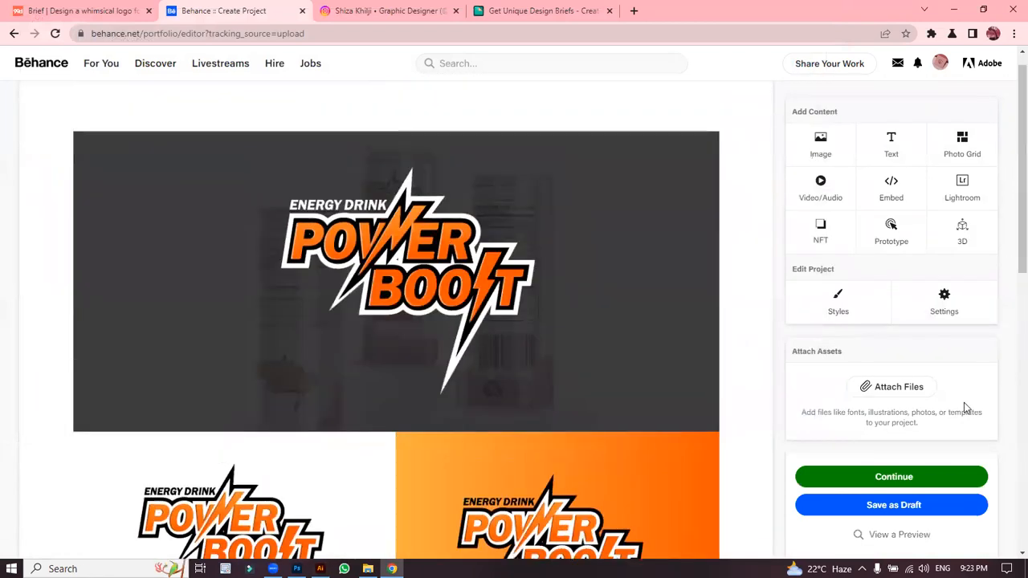
Step: Open the publishing details and start framing the cover on the dark Power Boost logo strip
click(924, 478)
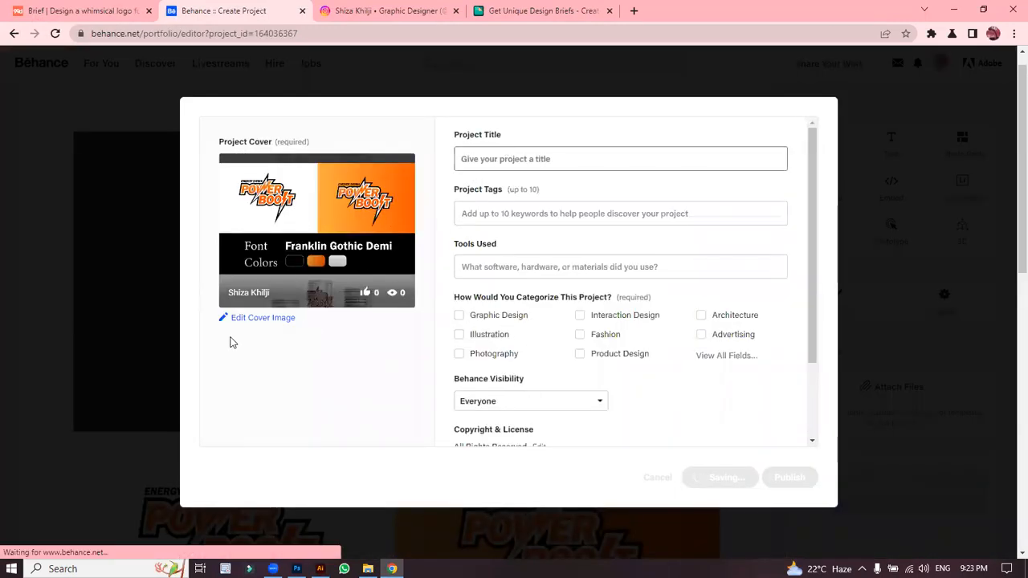
click(283, 321)
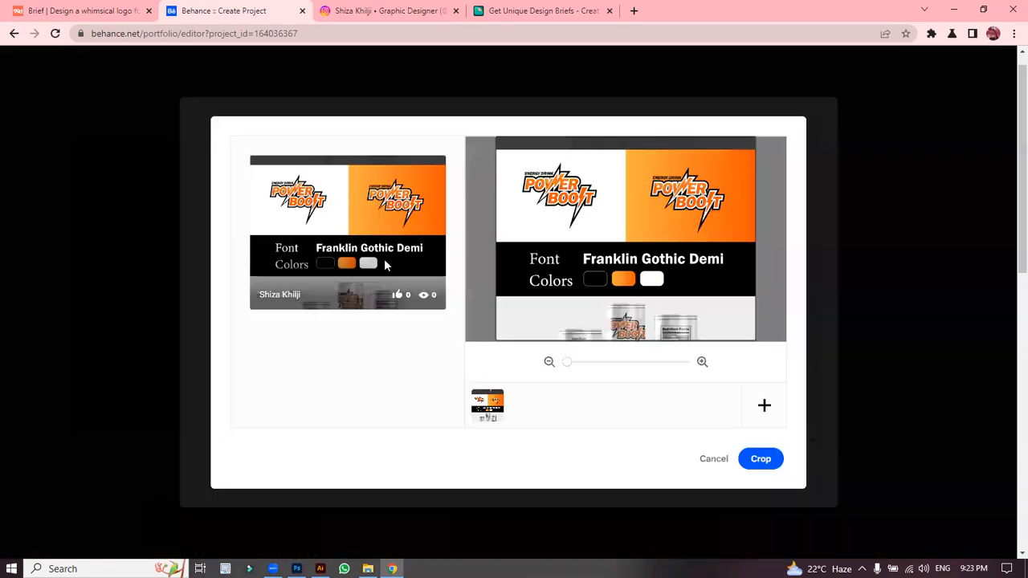
drag(648, 211, 647, 304)
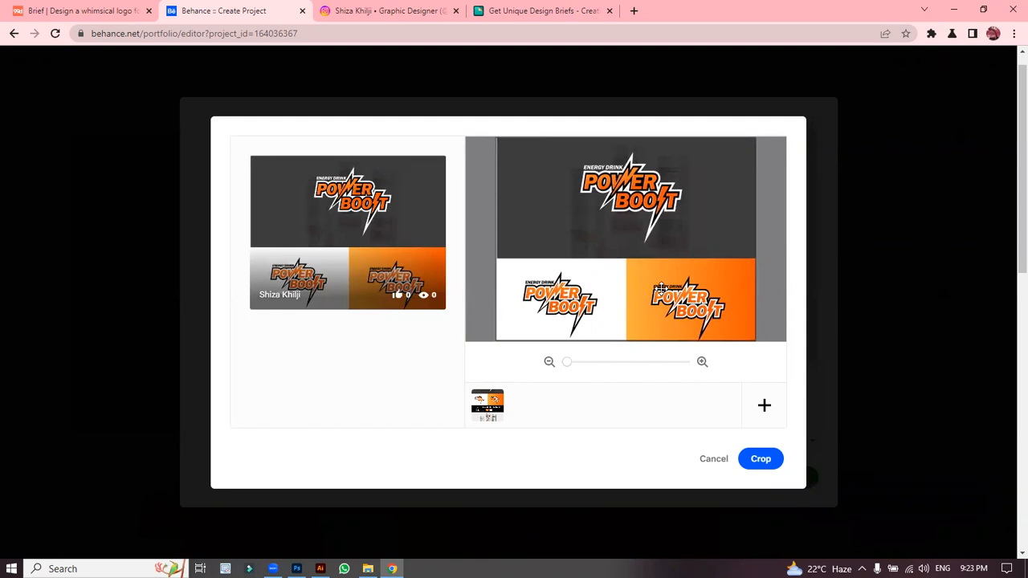
drag(570, 367, 612, 366)
drag(632, 245, 617, 370)
Step: Fine-tune the cover zoom and position so the whole logo fits, then apply the crop
drag(645, 278, 668, 269)
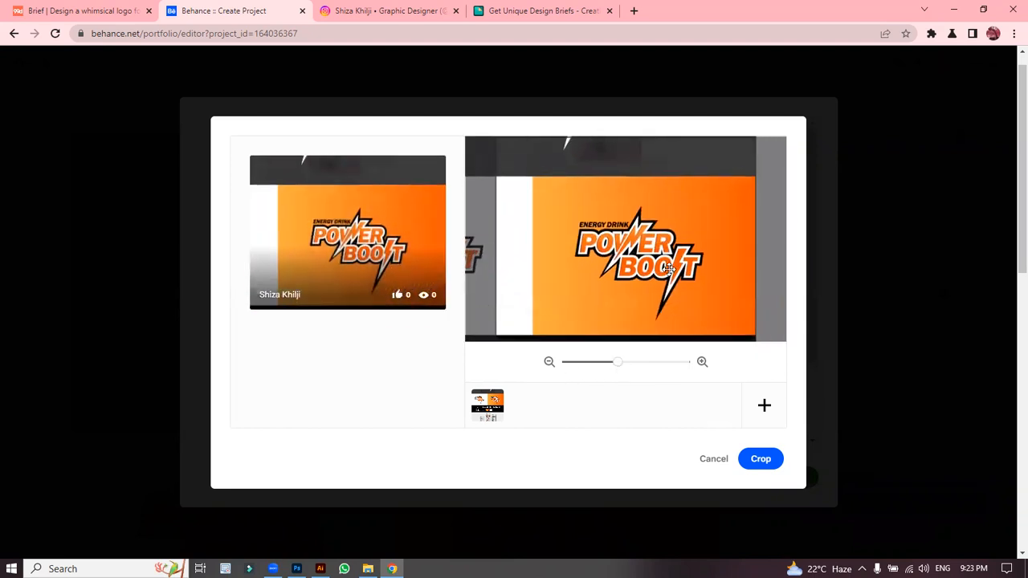
drag(616, 369, 656, 372)
drag(597, 225, 626, 244)
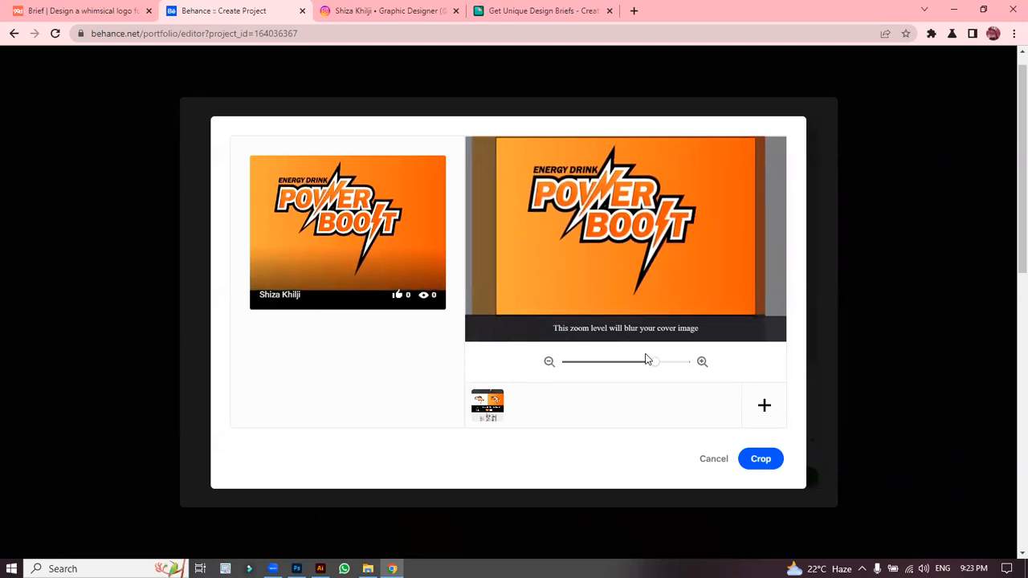
drag(653, 363, 645, 362)
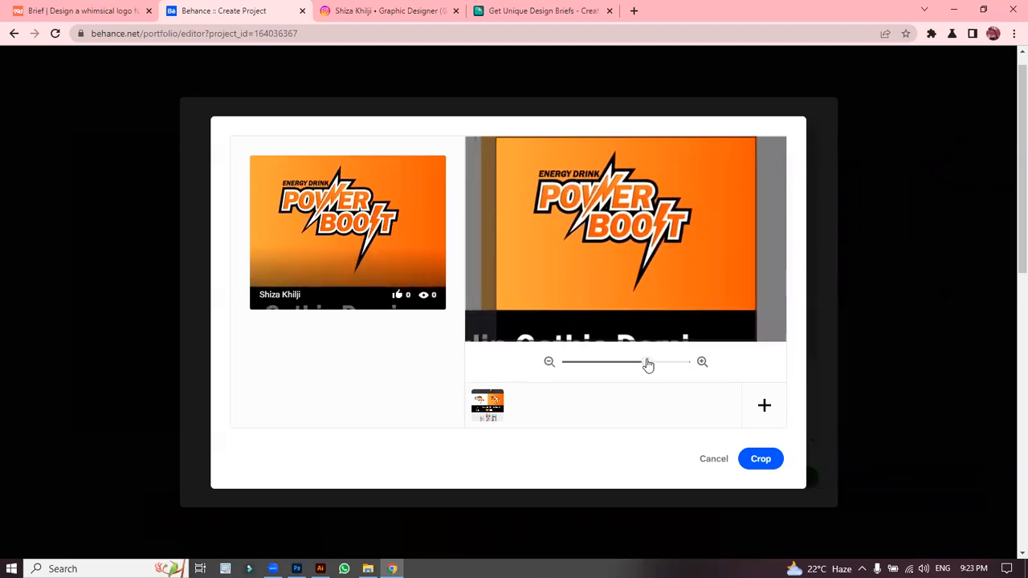
drag(635, 272, 637, 274)
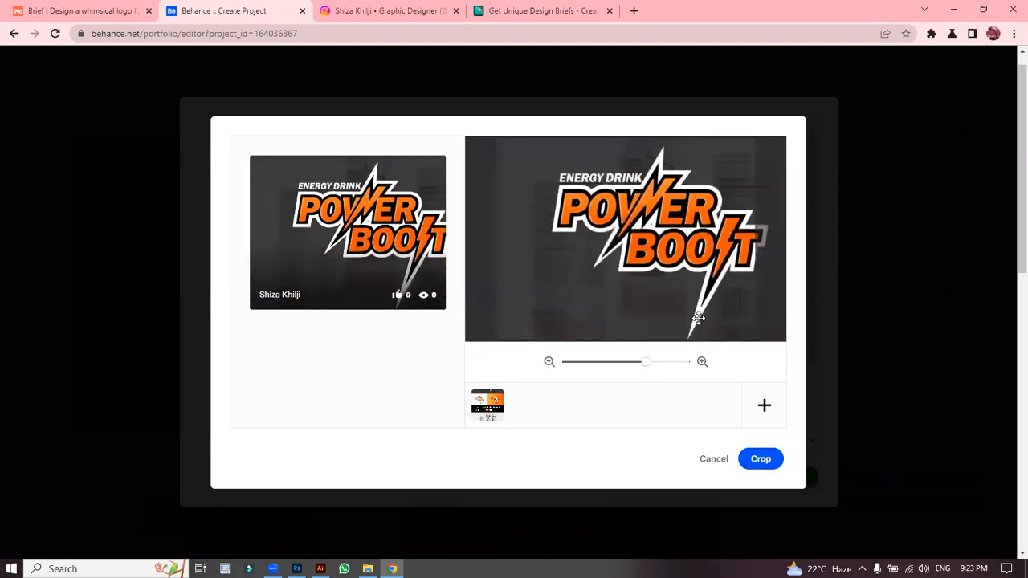
drag(644, 367, 619, 366)
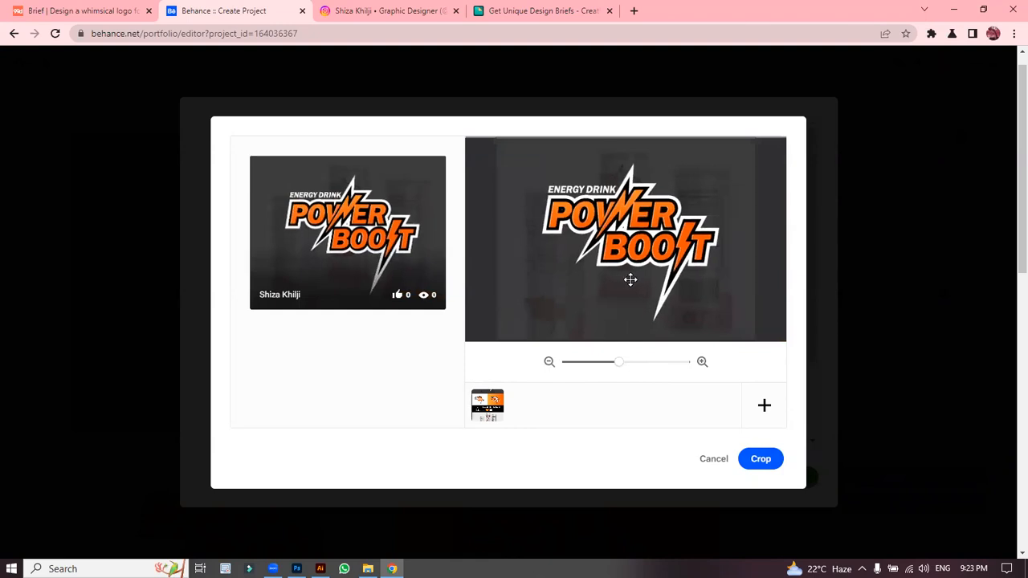
click(761, 458)
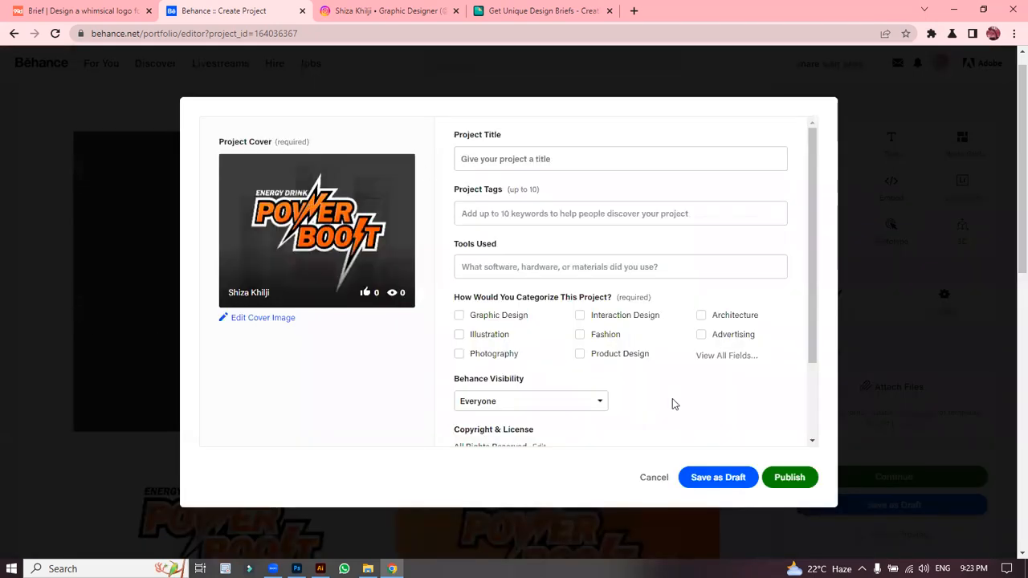
Step: Title the project 'Power Boost Logo Design' and add Logo as the first tag
click(510, 159)
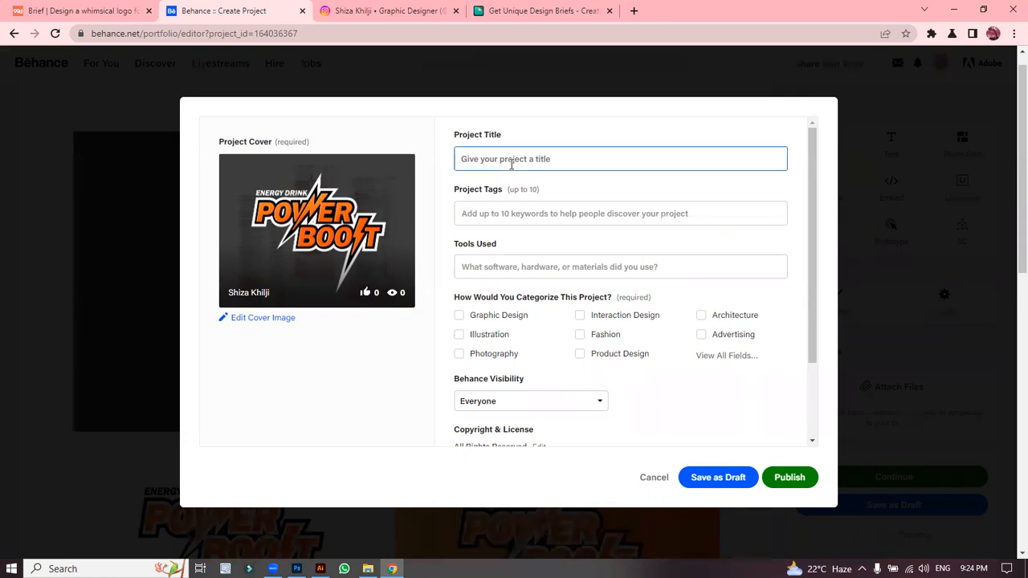
text(Power Book)
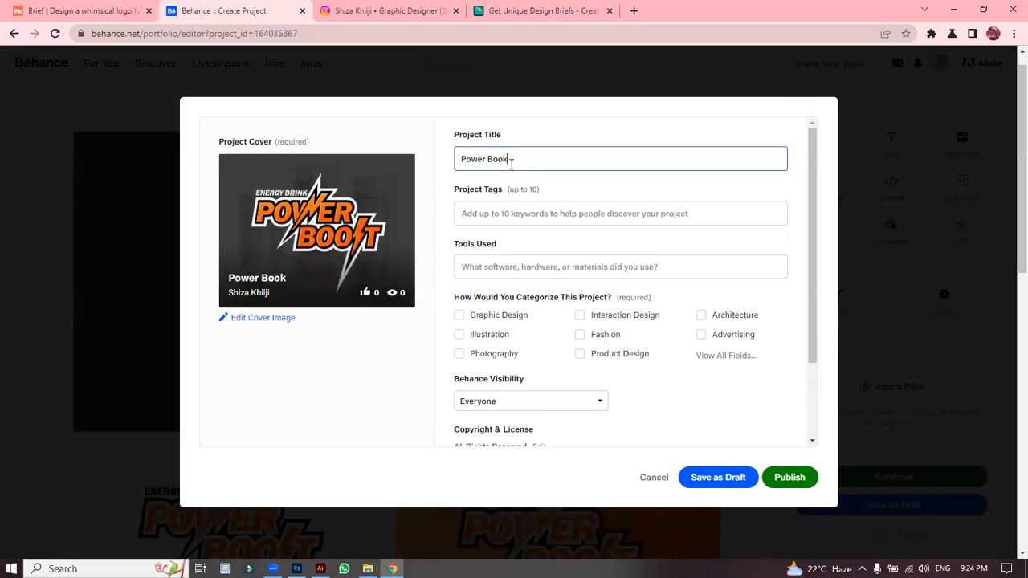
key(BackSpace)
text(st Logo Design)
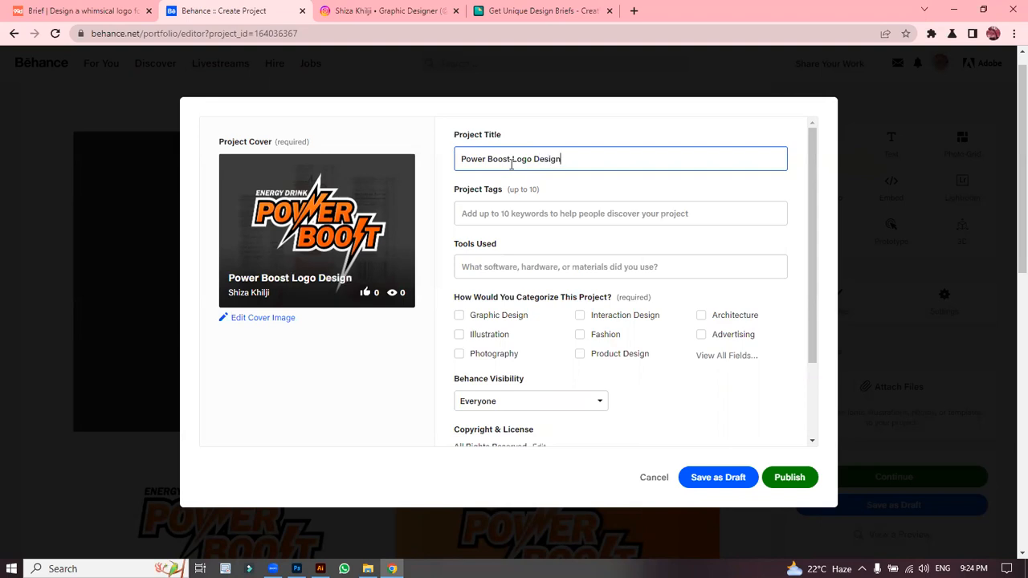
click(484, 215)
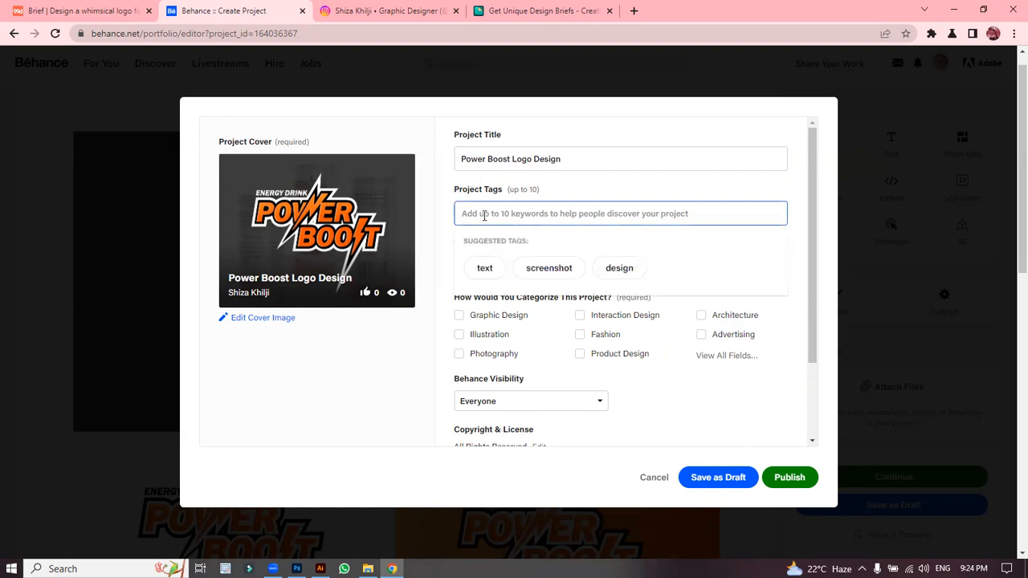
text(LL)
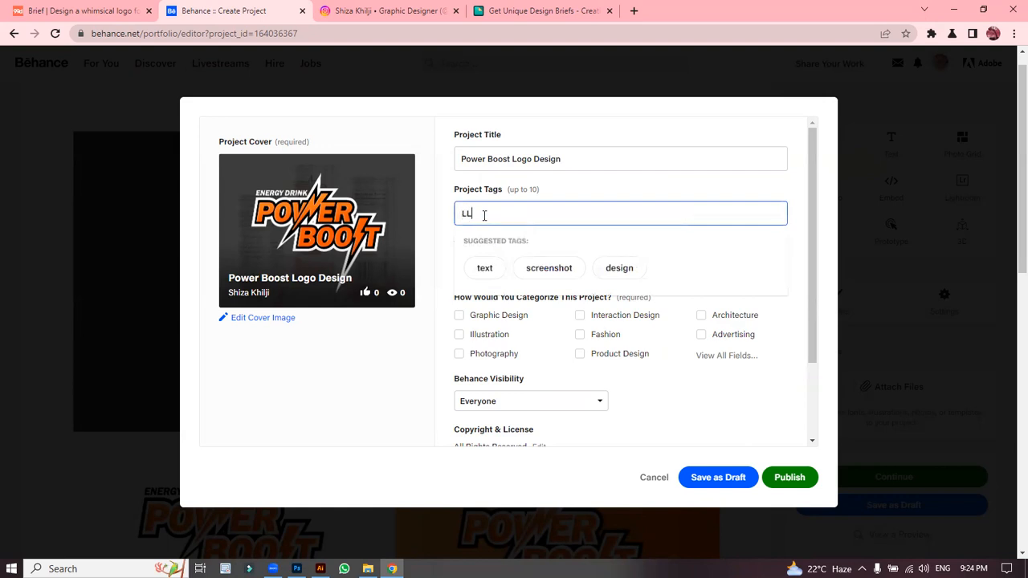
key(BackSpace)
key(BackSpace)
text(ogo)
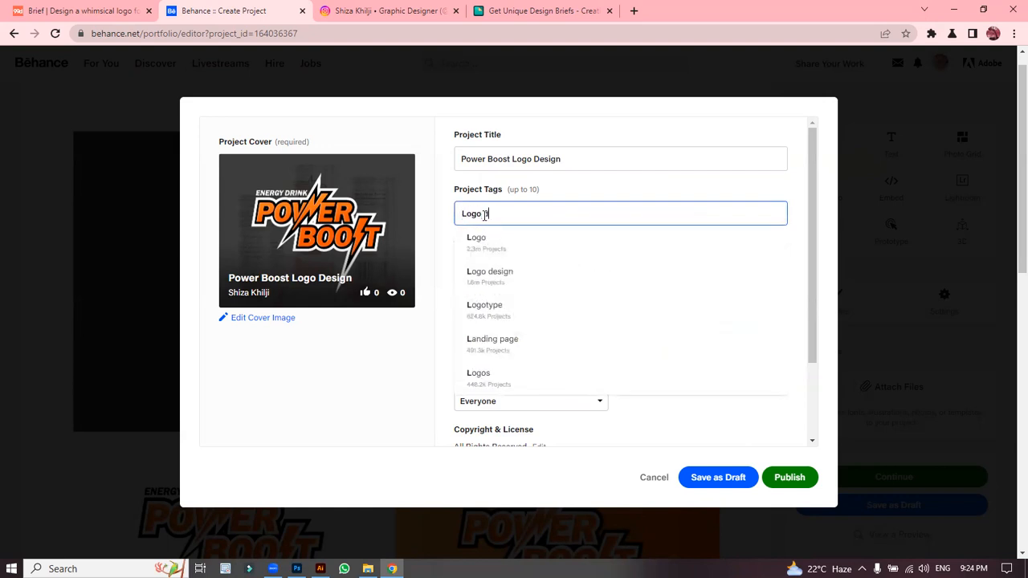
key(BackSpace)
key(BackSpace)
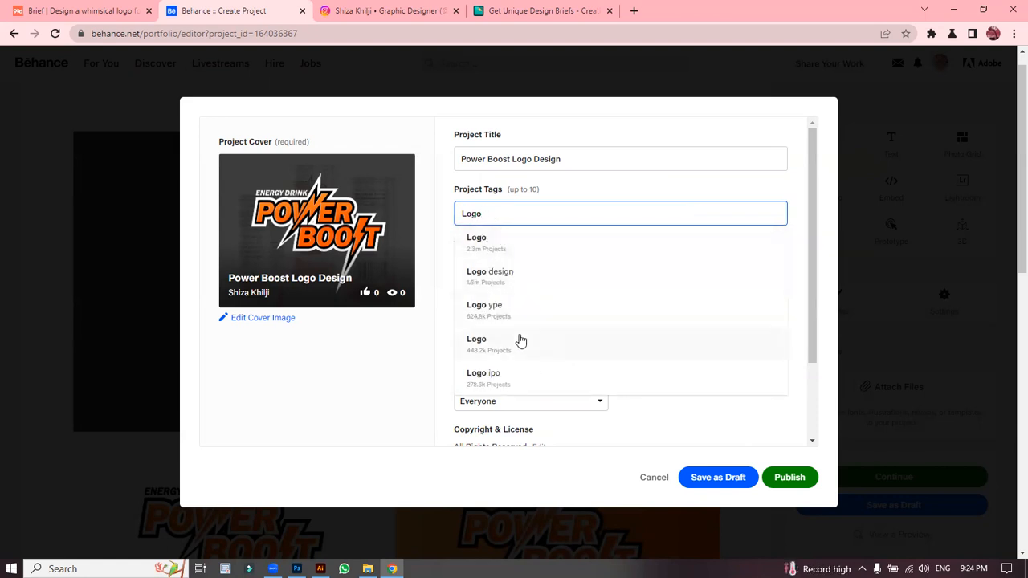
click(496, 259)
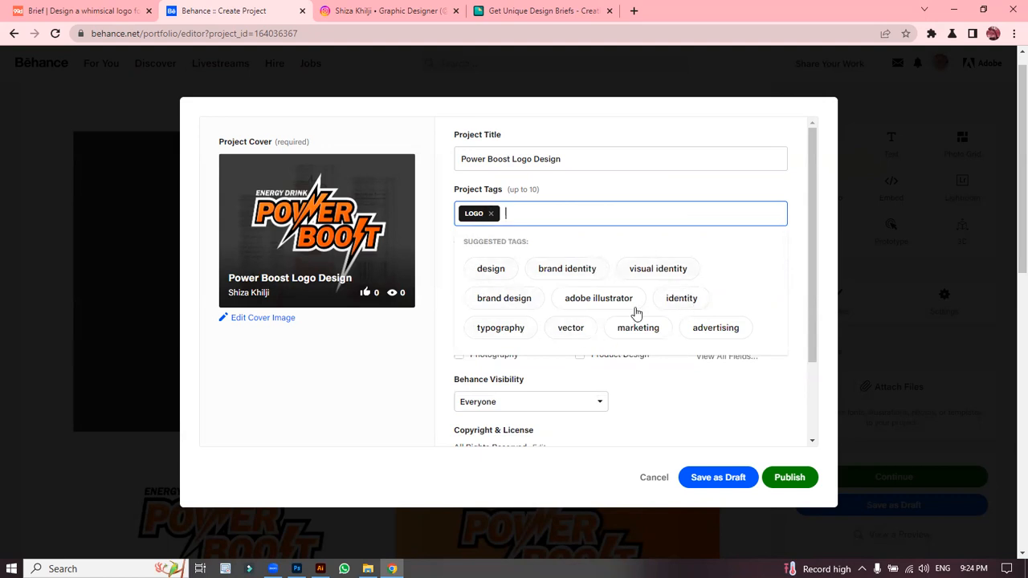
Step: Add tags Brand Identity, Logo Design, Visual Identity, Logos, Brand Design, Packaging, Product Design, Adobe Illustrator, Graphic Designer
click(559, 272)
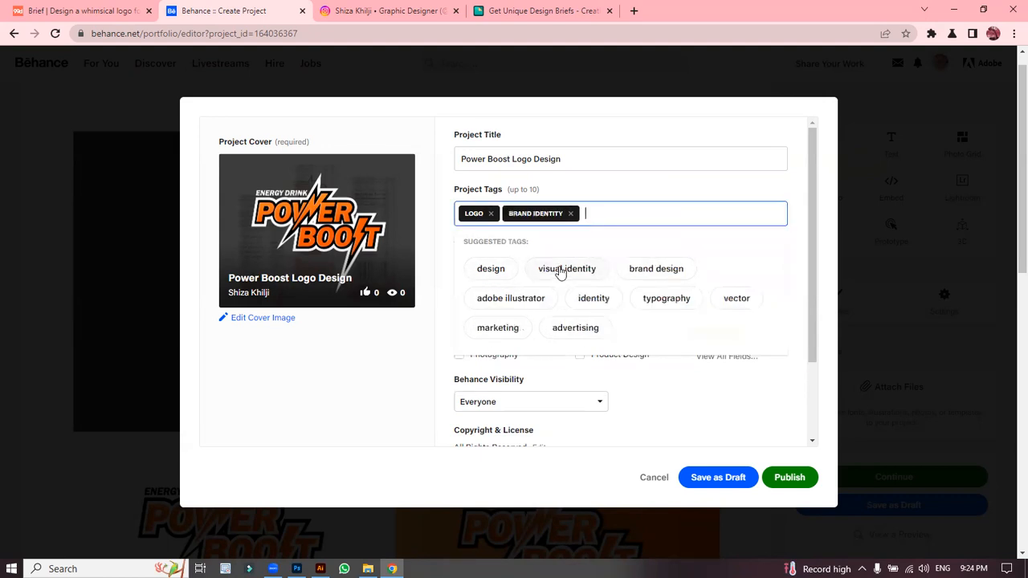
click(516, 276)
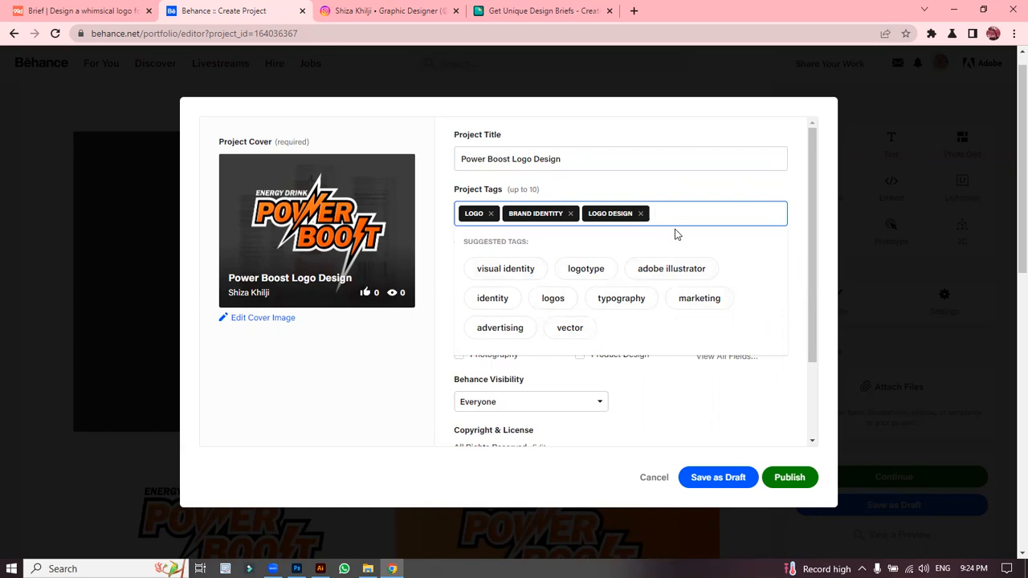
click(511, 274)
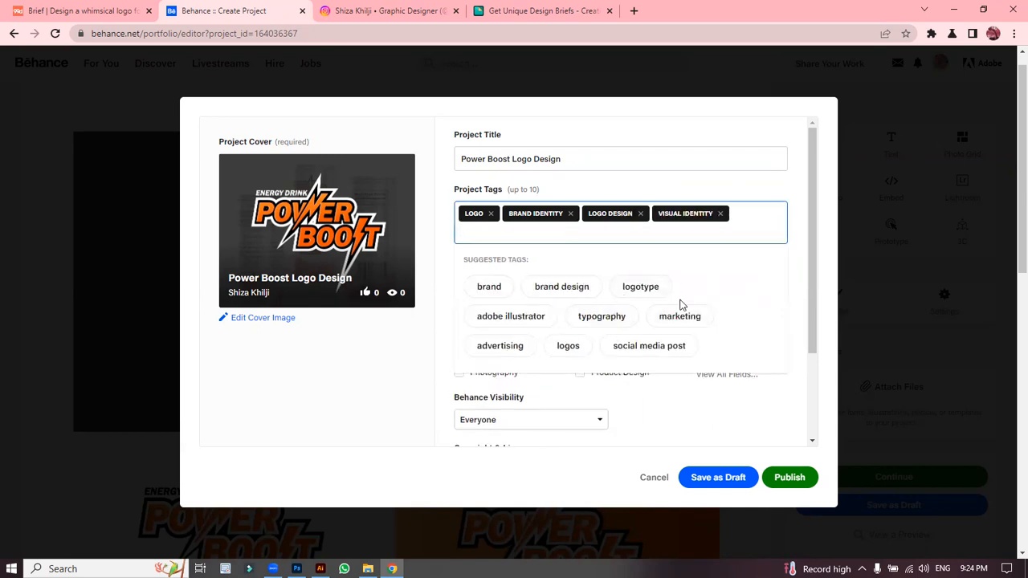
click(568, 346)
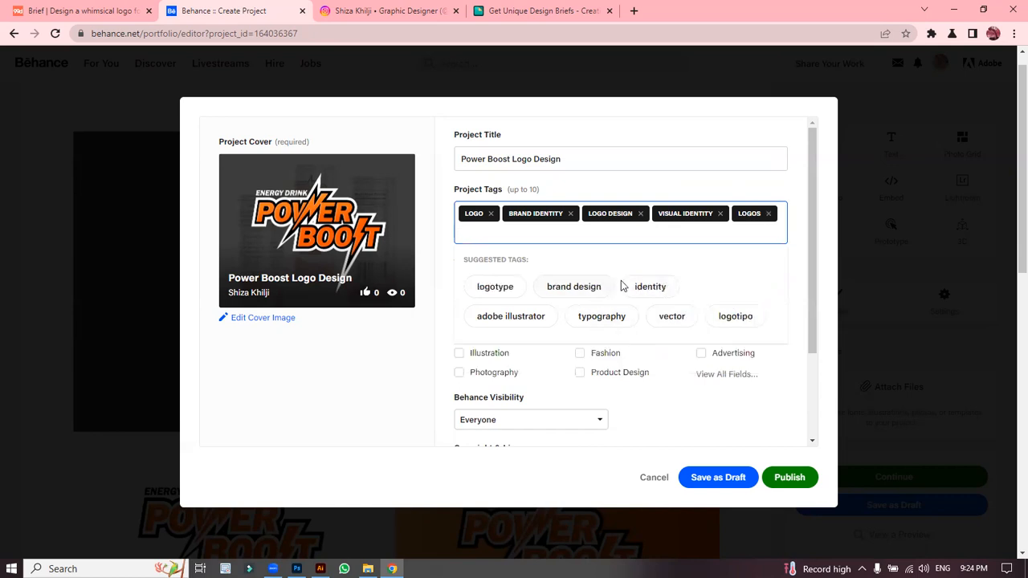
click(578, 291)
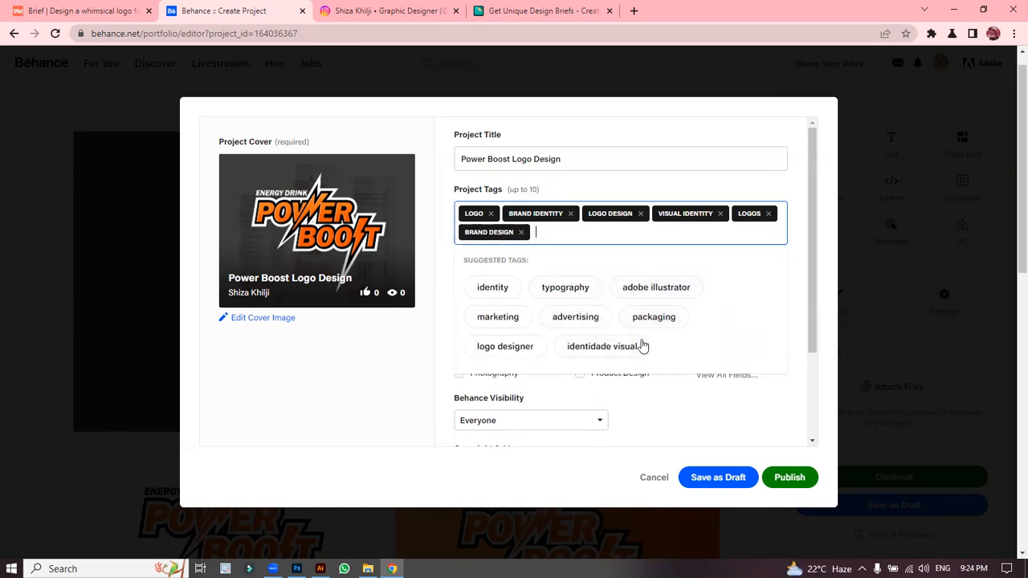
click(655, 316)
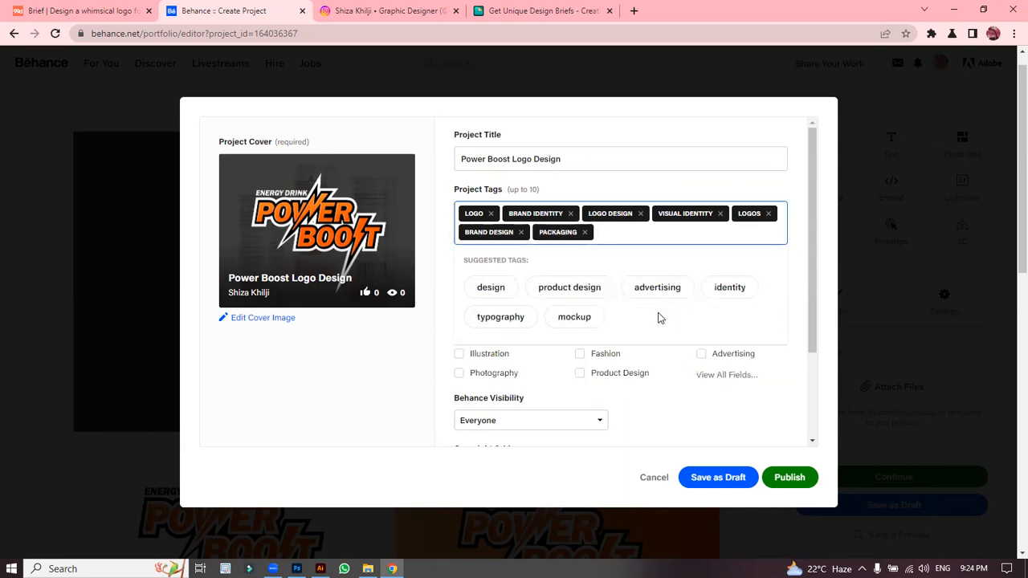
click(589, 289)
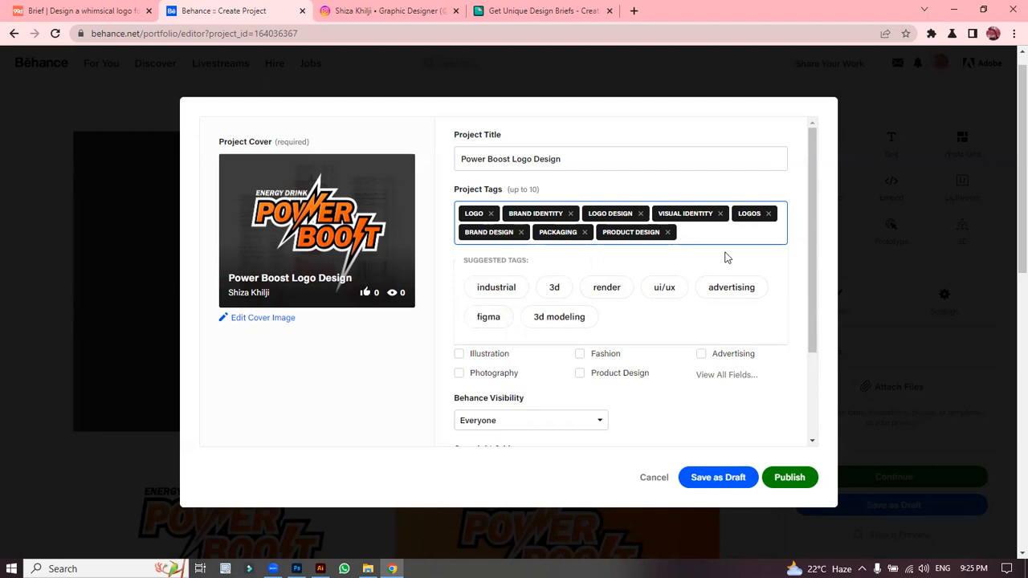
text(o)
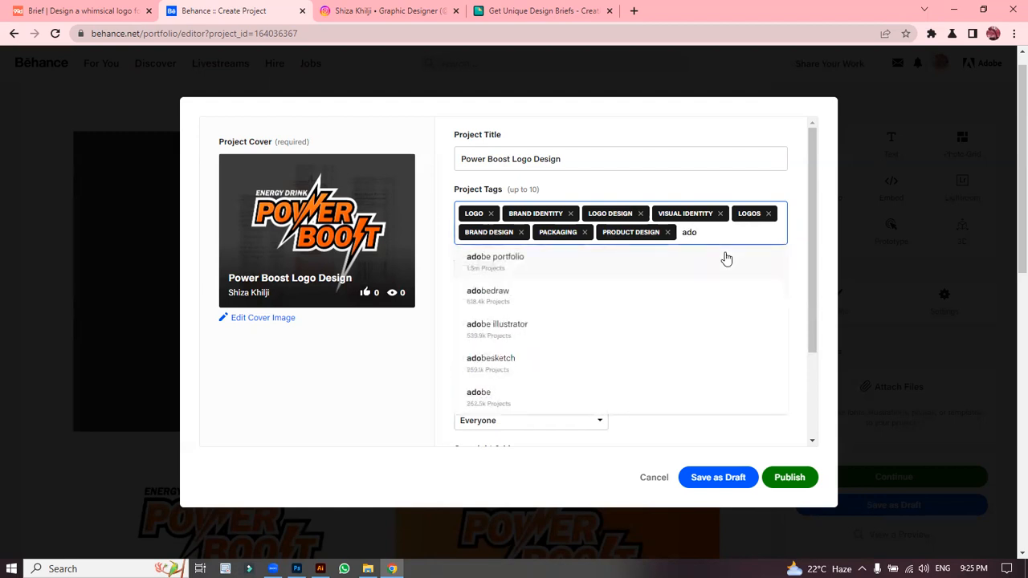
click(551, 332)
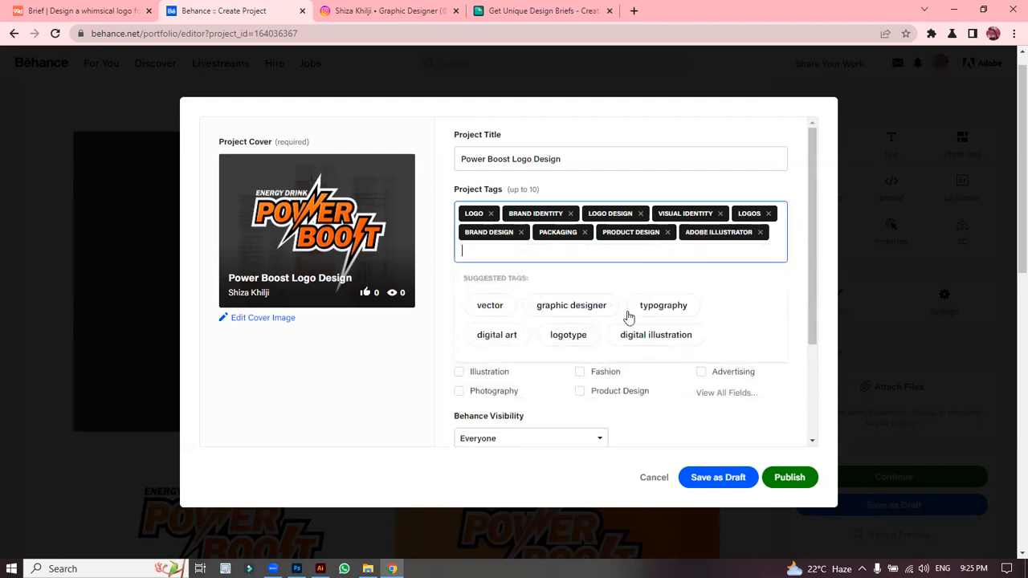
click(585, 308)
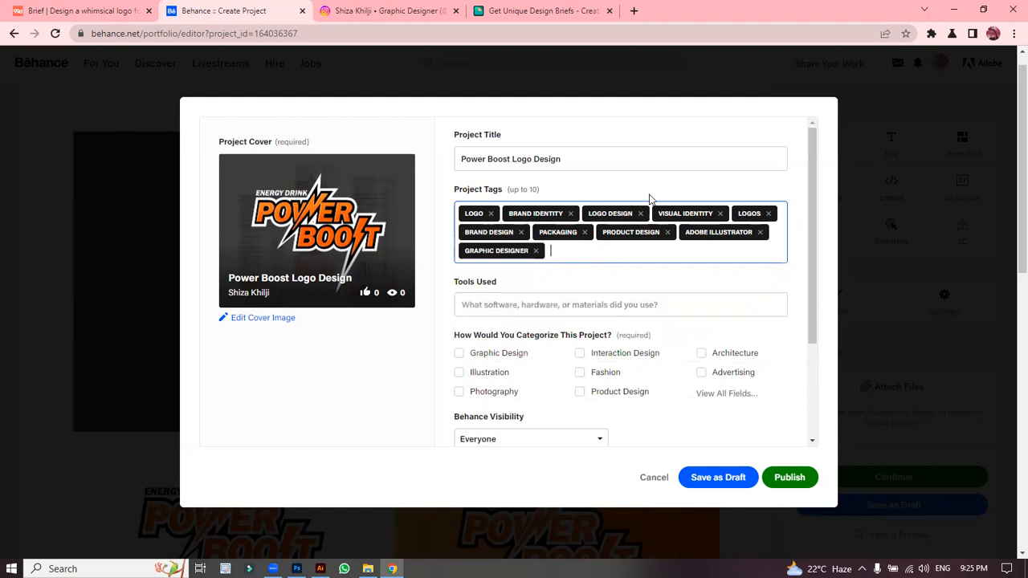
Step: Enter Adobe Illustrator and Adobe Photoshop under Tools Used, leaving visibility at Everyone
click(502, 305)
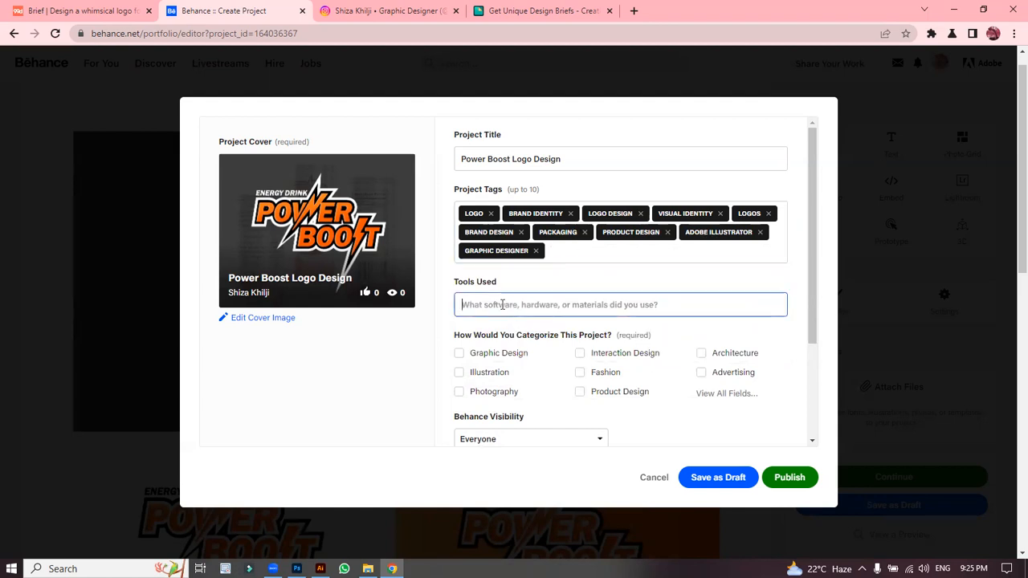
text(Adobe Il)
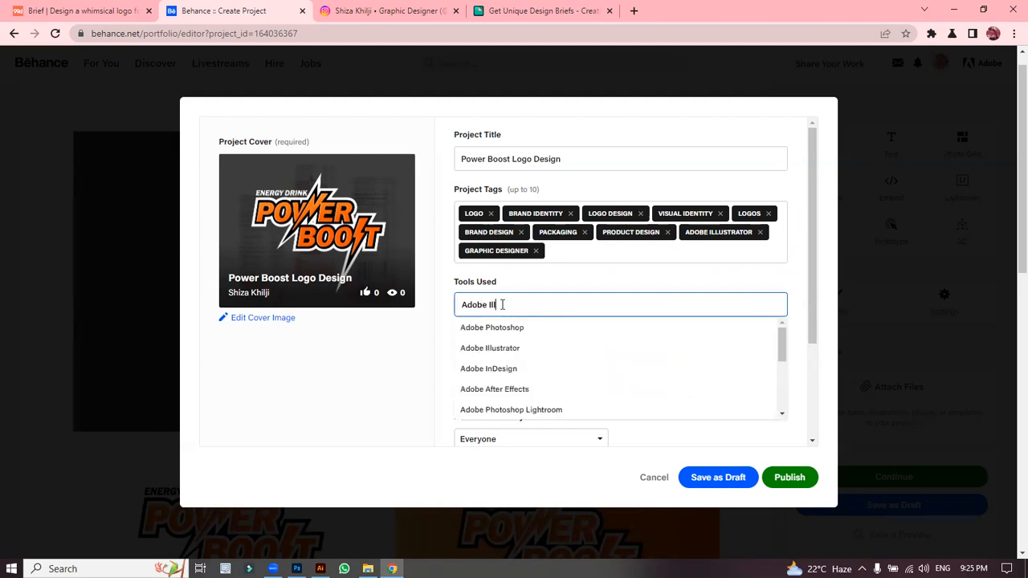
text(l)
click(520, 330)
click(567, 299)
text(Adobe Phot)
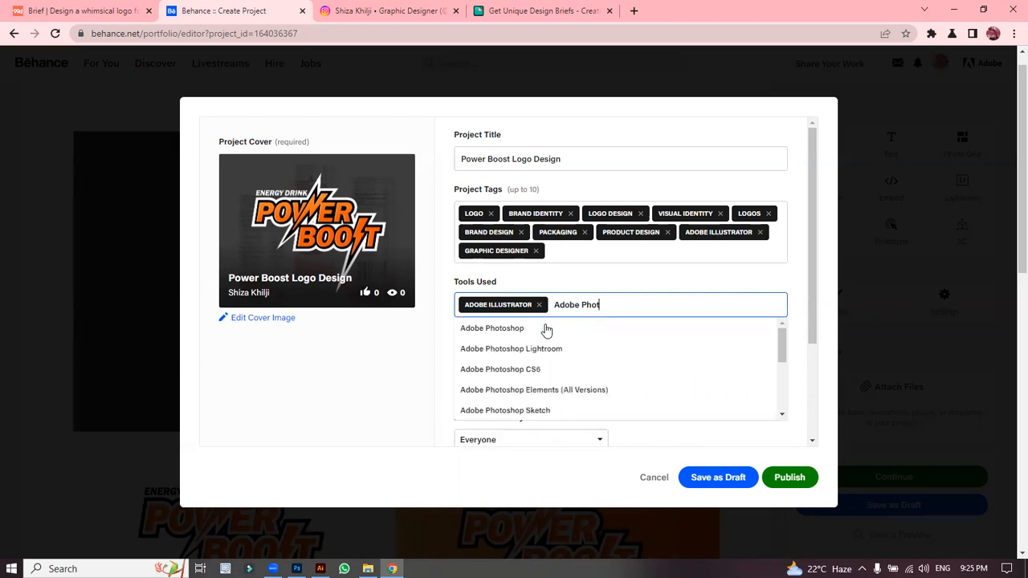
click(544, 327)
click(546, 328)
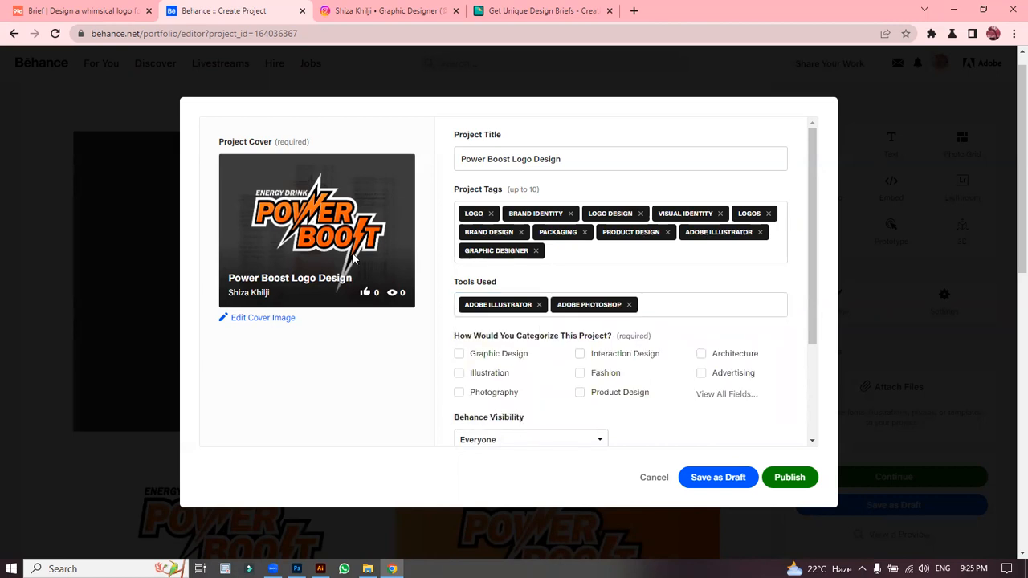
click(482, 324)
drag(809, 207, 829, 282)
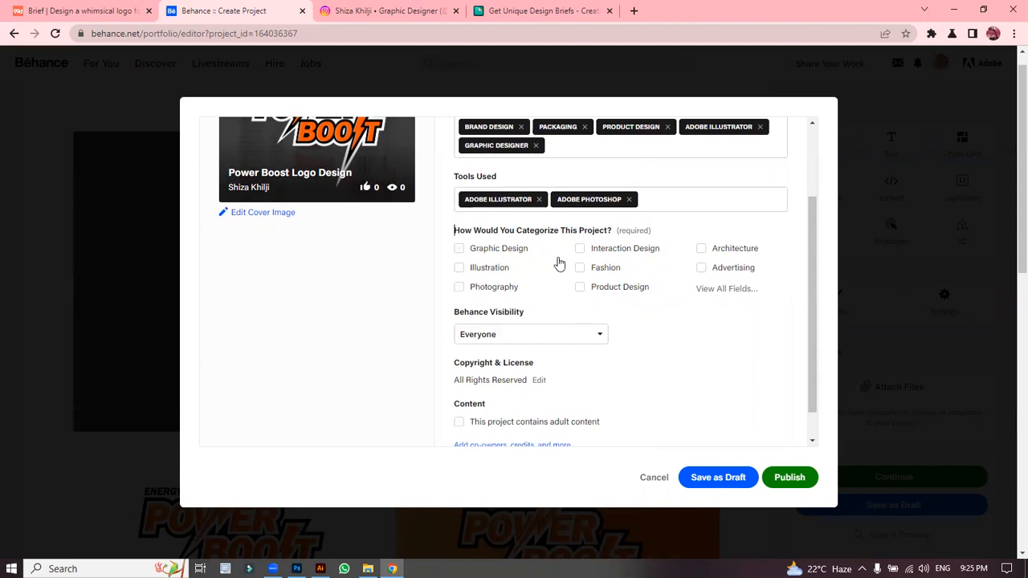
Step: Tick Graphic Design, then add Logo Design from the full Creative Fields list and confirm
click(459, 250)
click(733, 289)
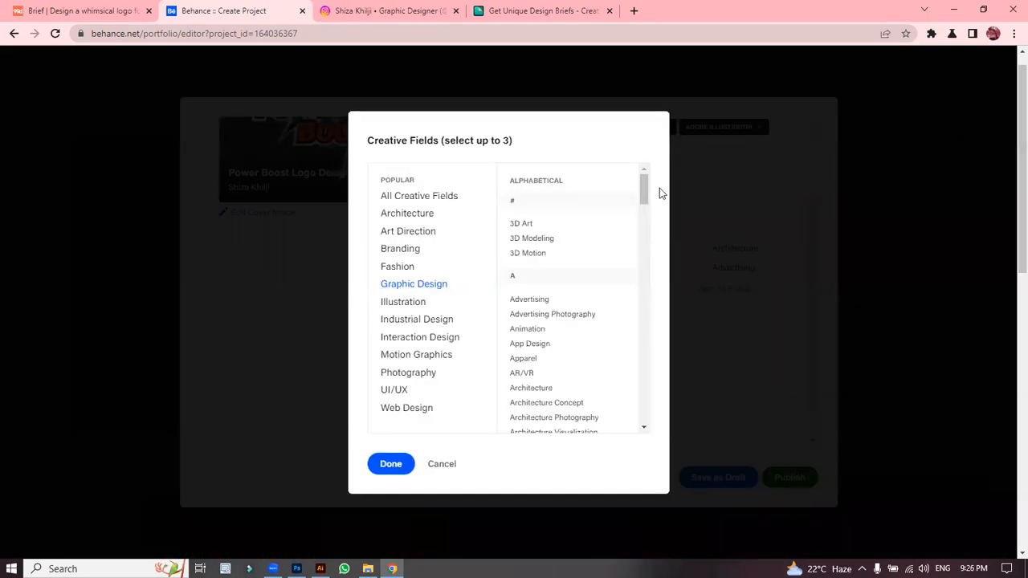
drag(645, 191, 650, 286)
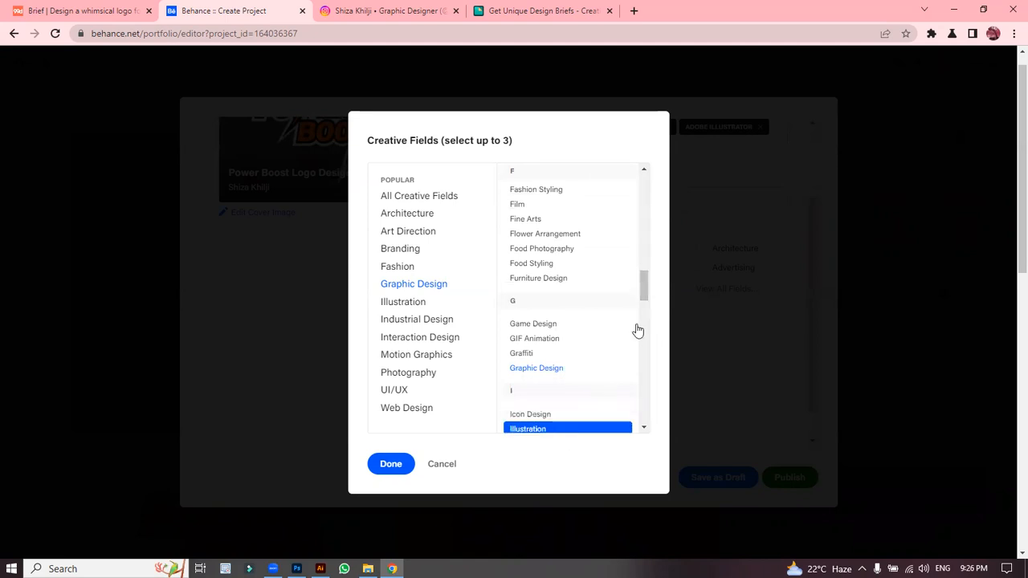
drag(649, 299, 651, 323)
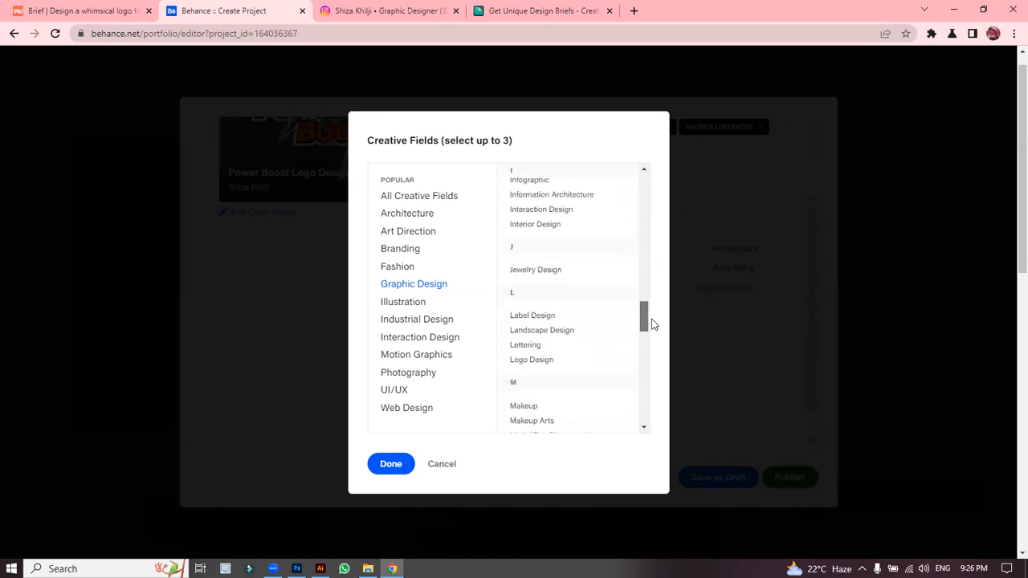
click(553, 367)
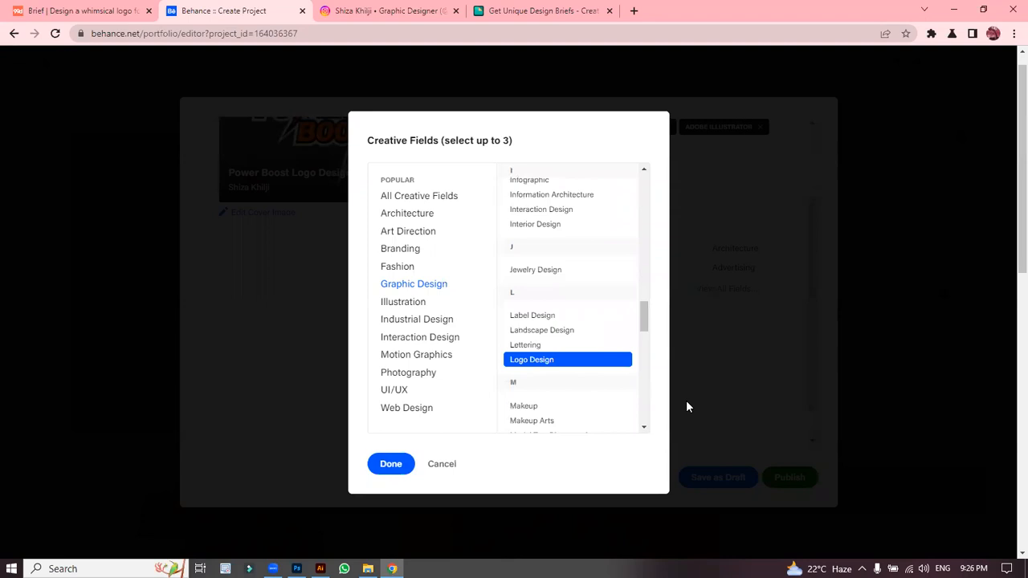
click(390, 471)
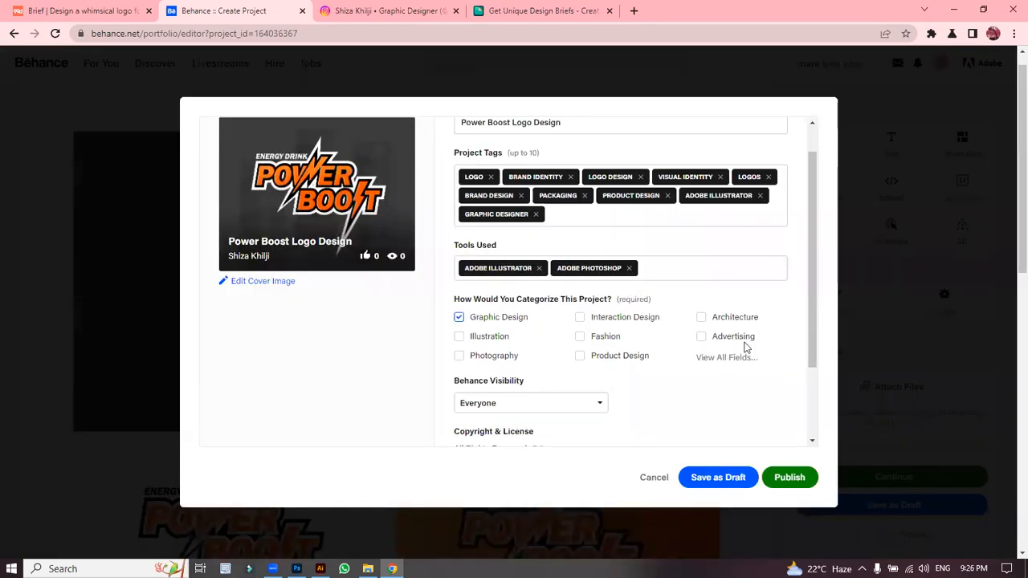
drag(810, 291, 820, 374)
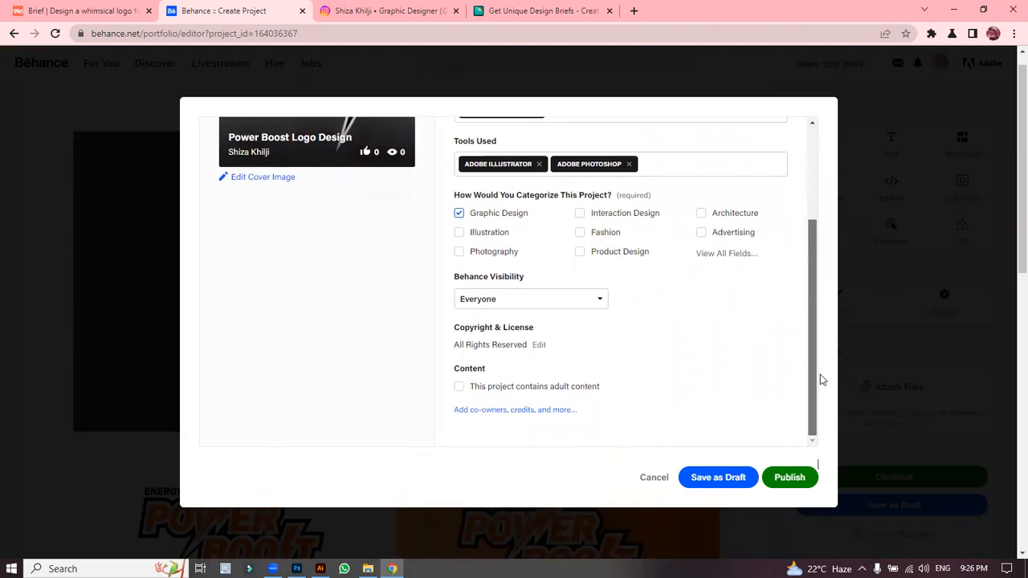
click(602, 302)
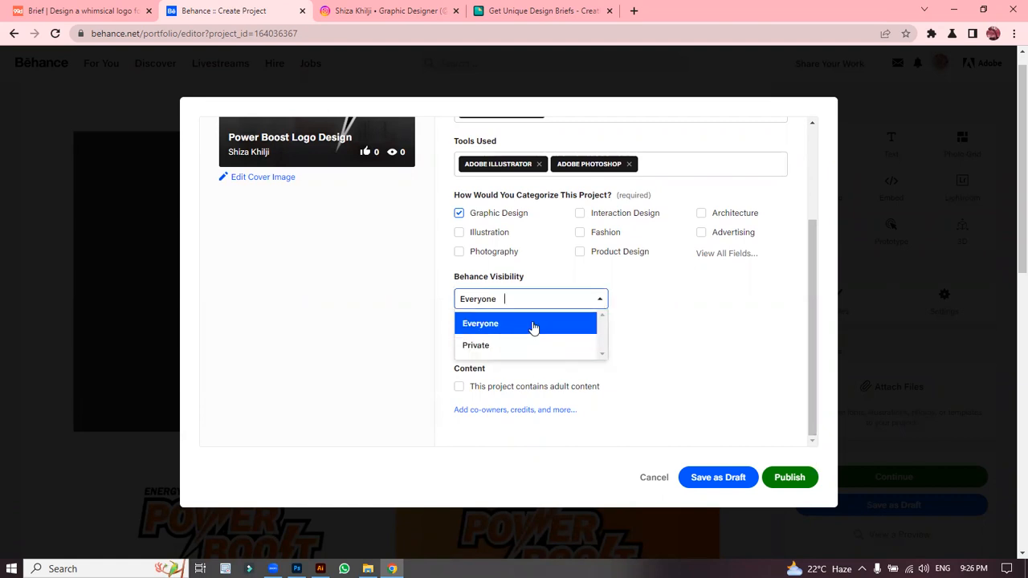
click(509, 347)
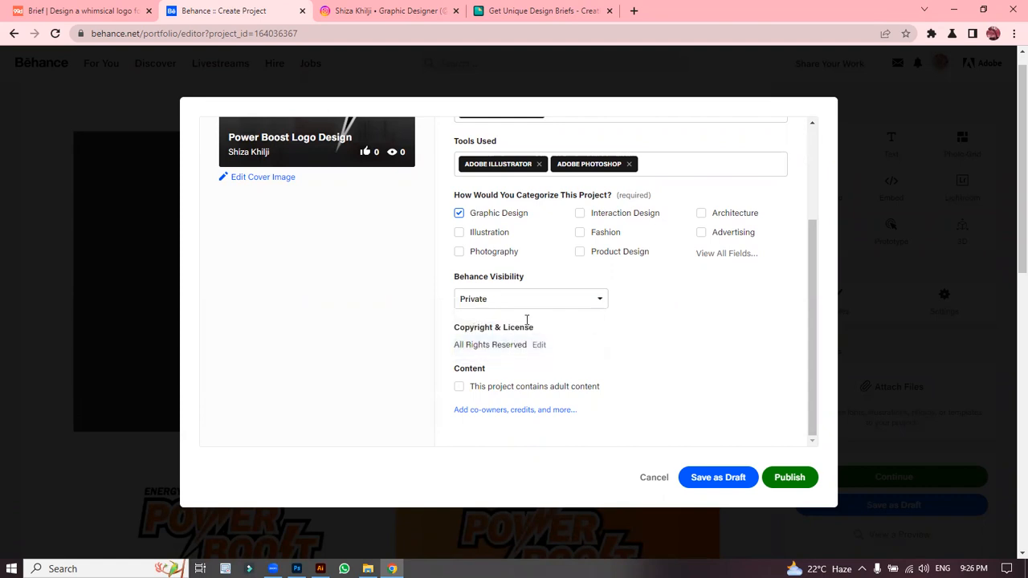
click(567, 305)
click(555, 323)
click(508, 299)
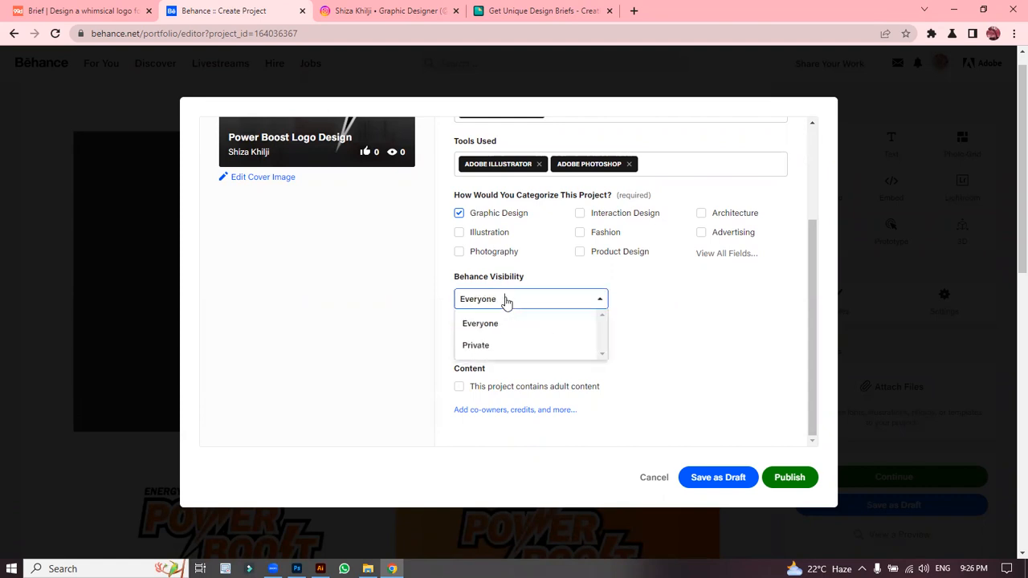
click(654, 325)
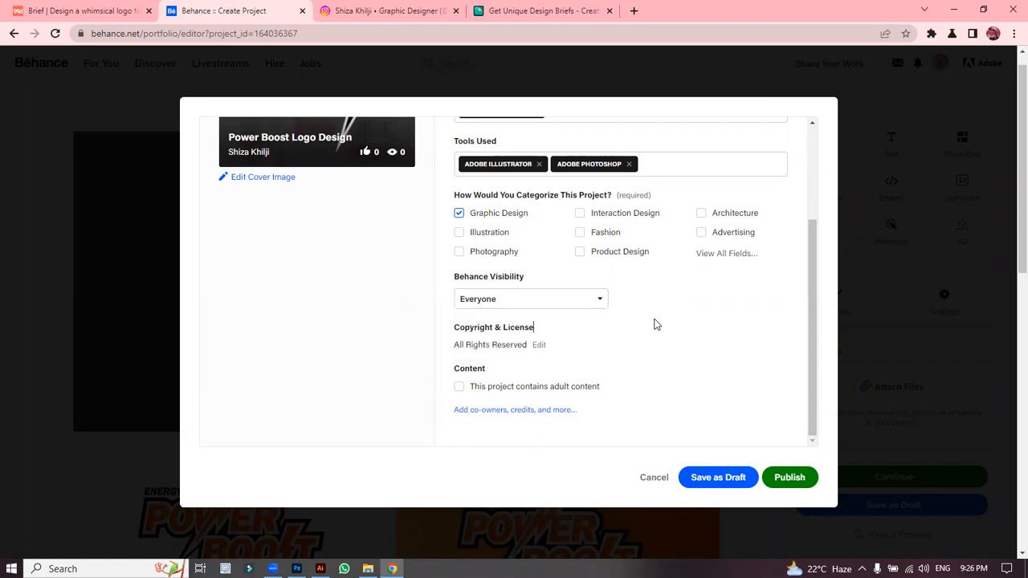
click(538, 345)
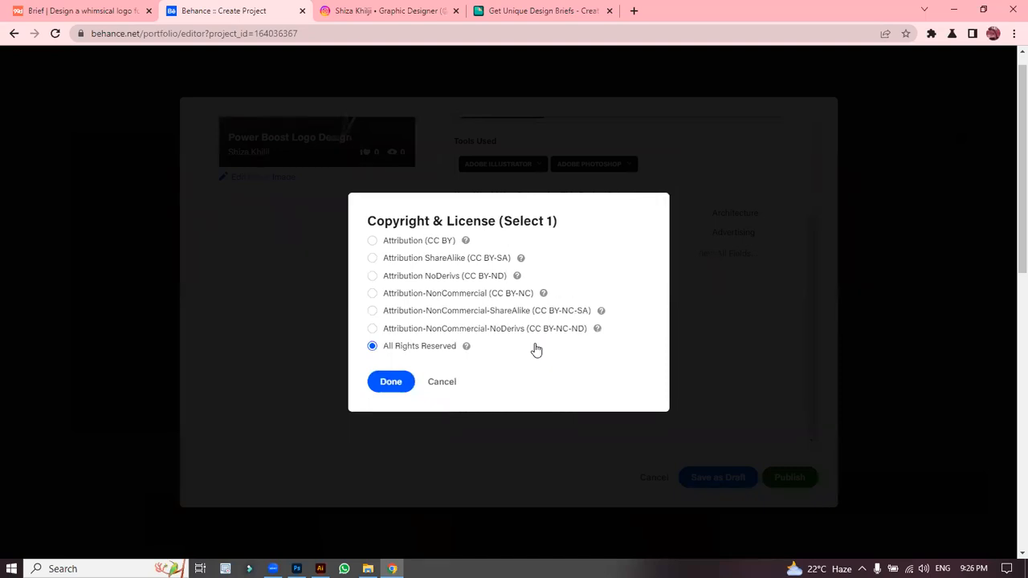
click(390, 384)
drag(810, 330, 813, 407)
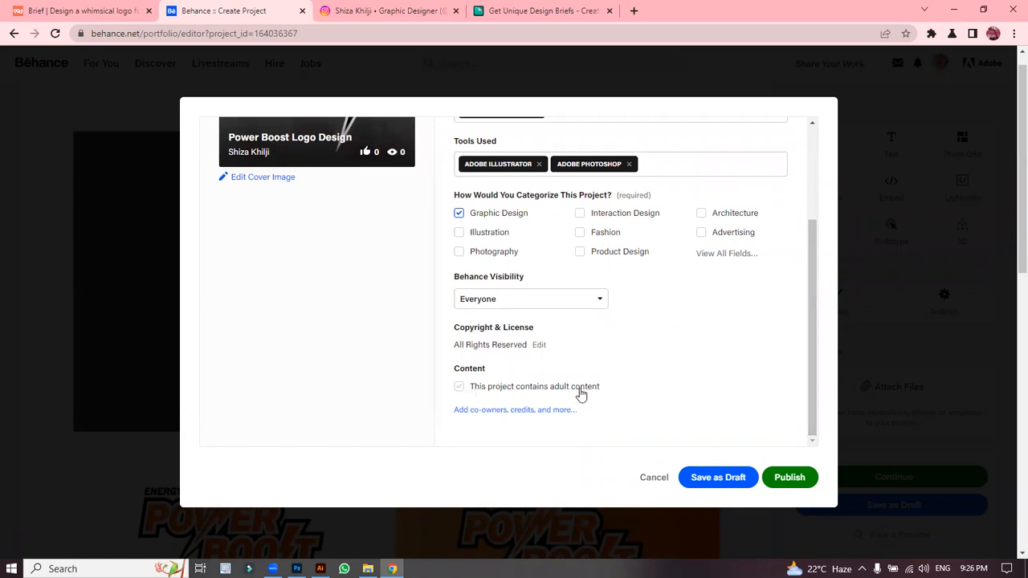
drag(813, 392, 855, 429)
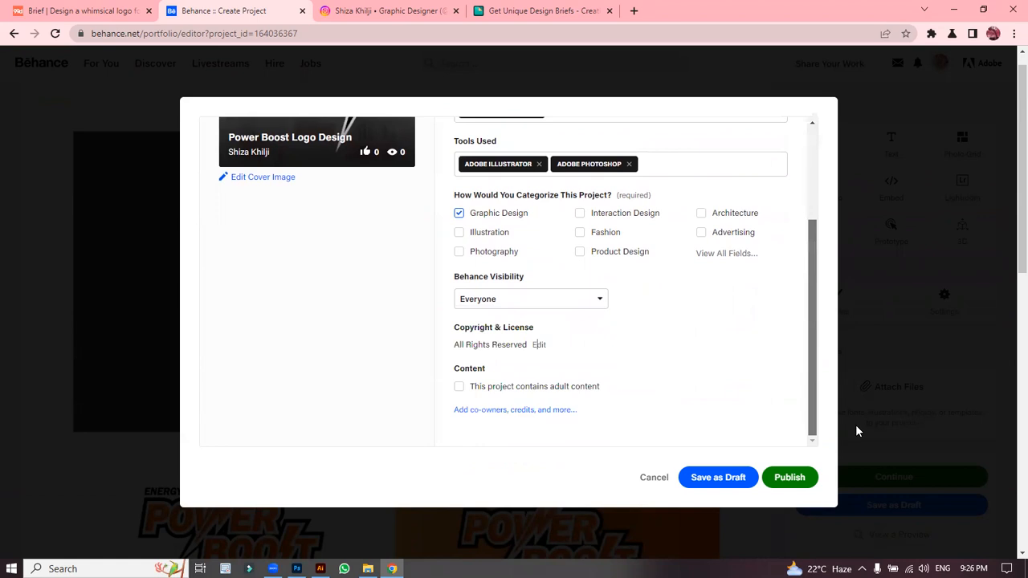
Step: Enter the description 'Logo Design for an Energy Drink Brand named "Power Boost".', review Display and Discoverability, and save
click(493, 410)
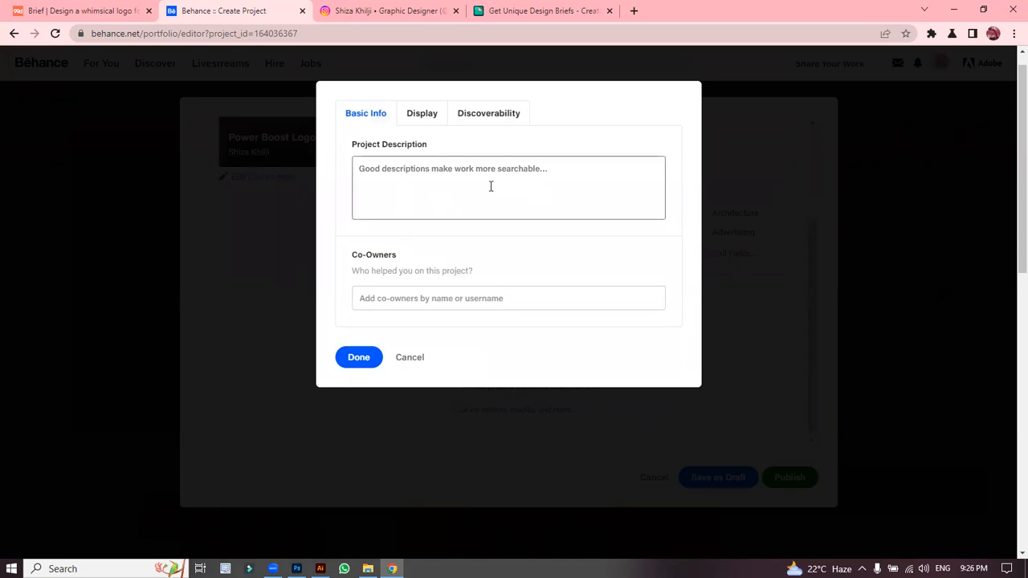
click(422, 176)
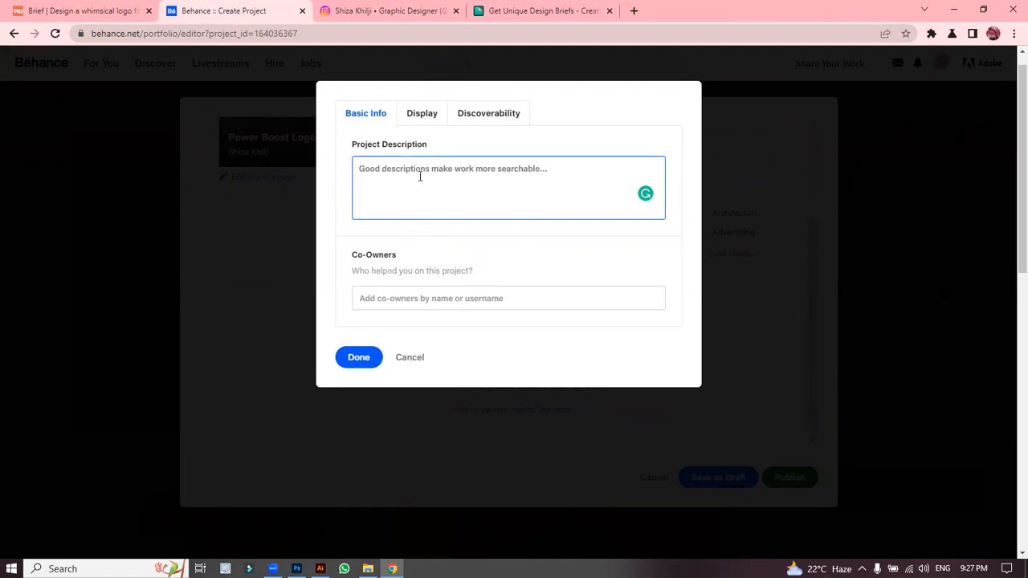
text(Lo)
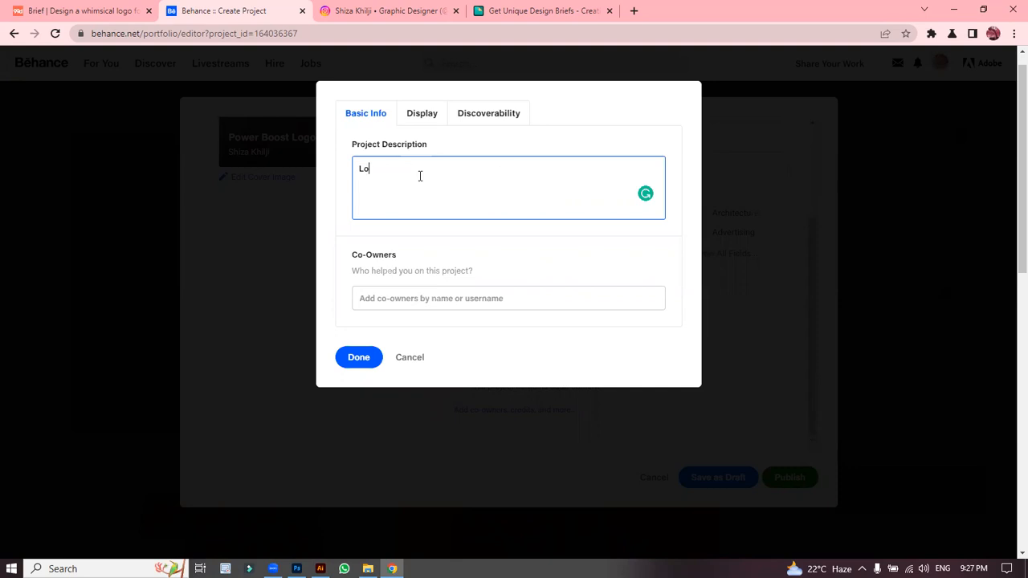
text(go Design )
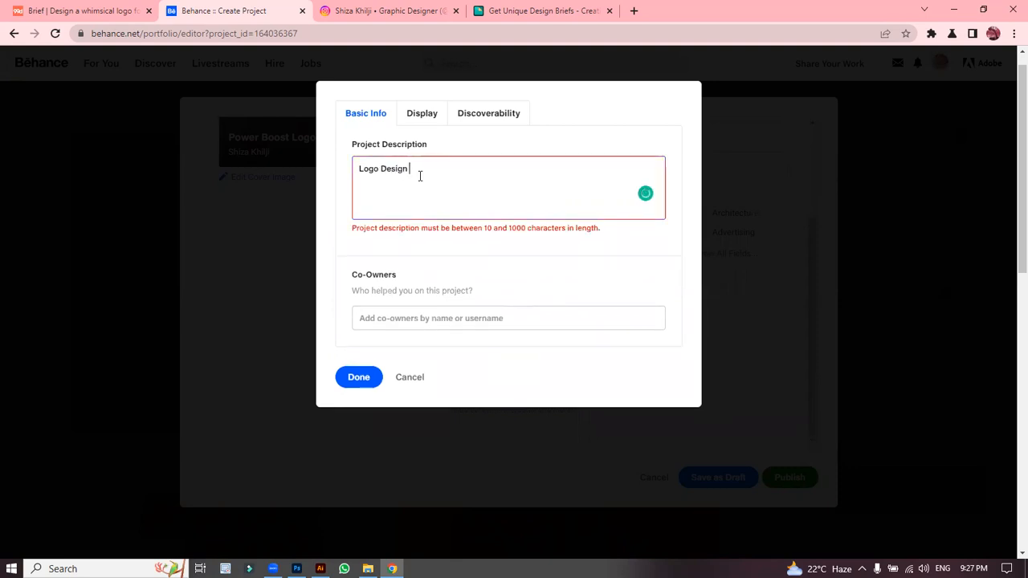
text(f)
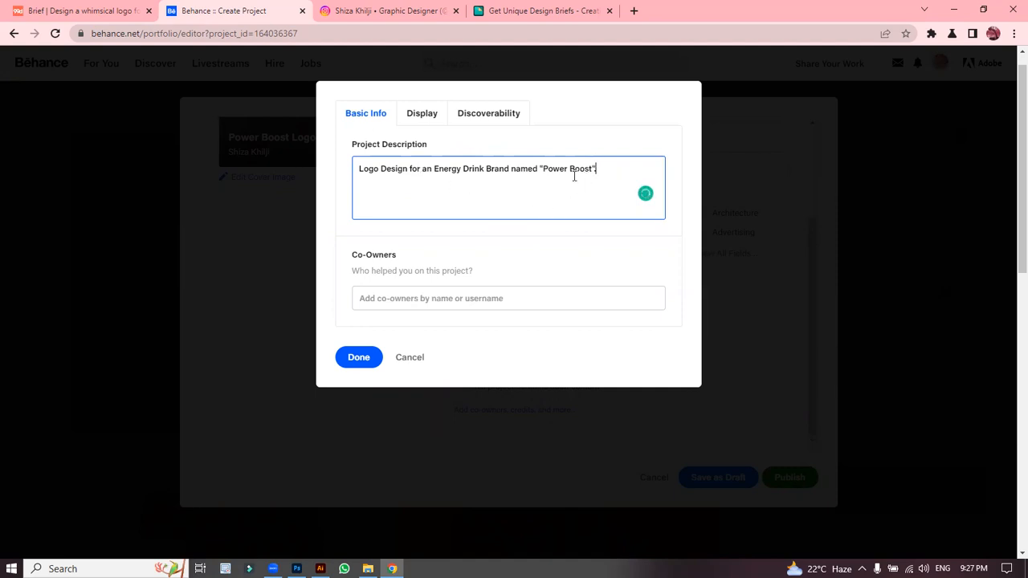
click(413, 118)
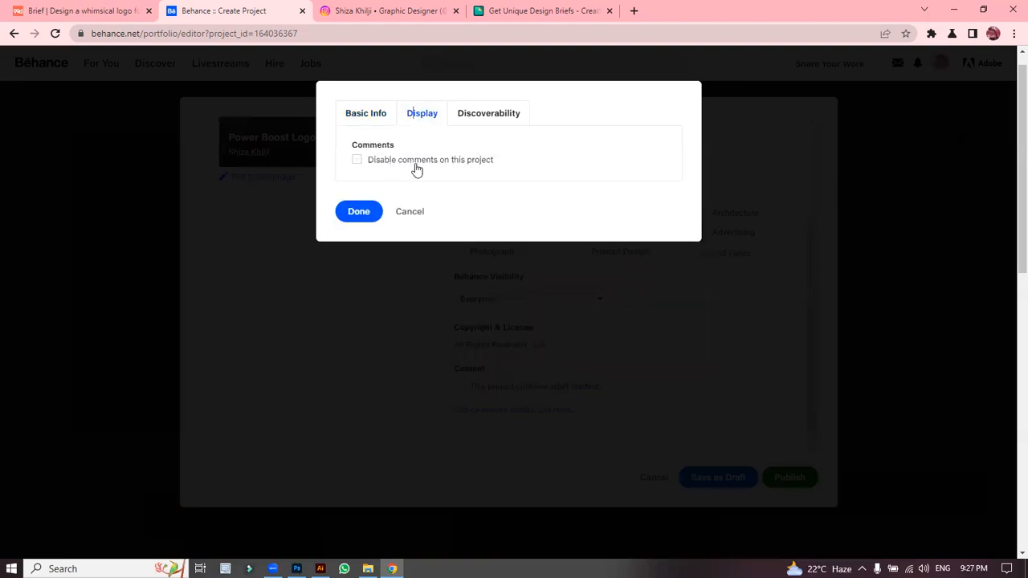
click(497, 115)
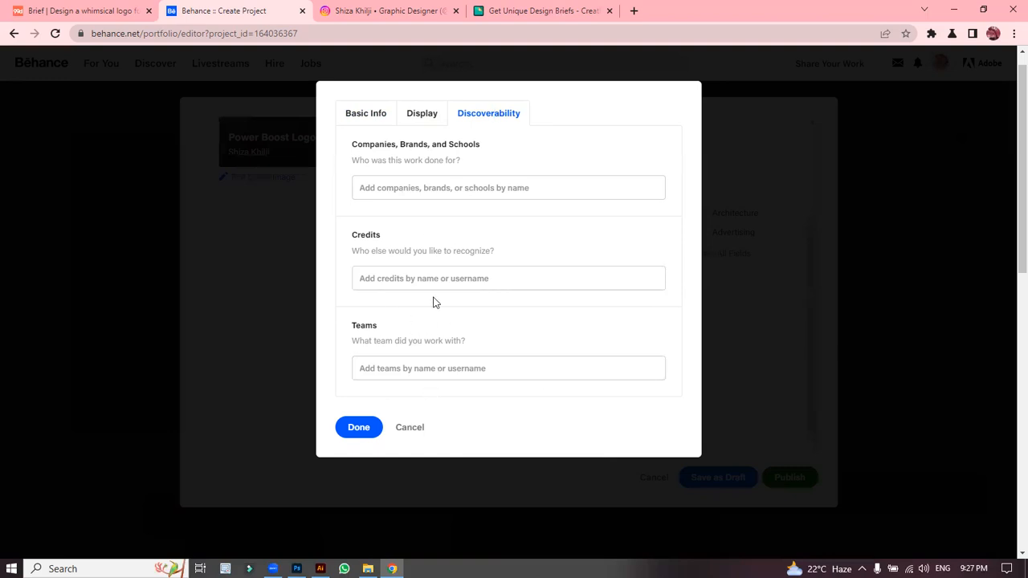
click(367, 106)
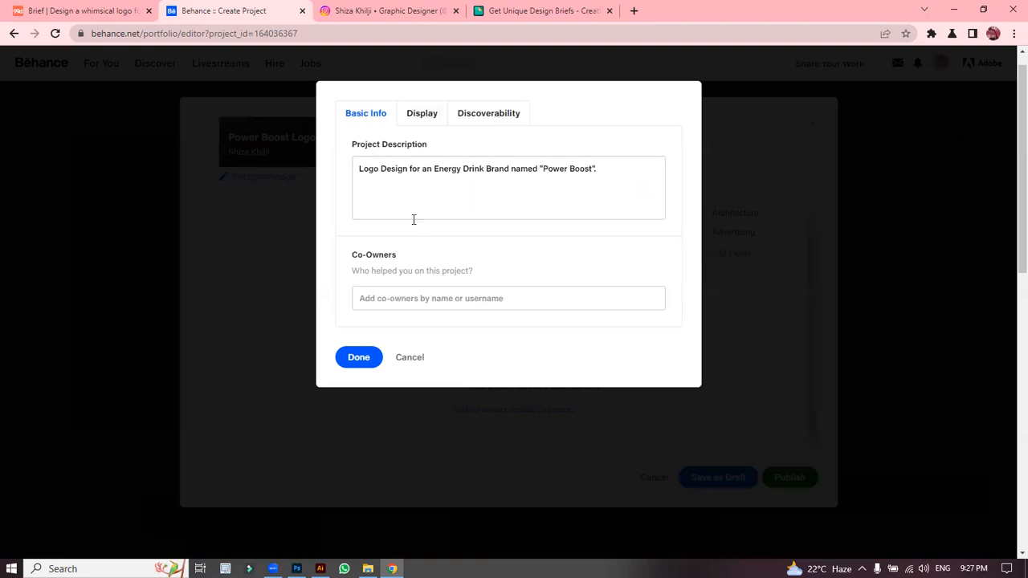
click(359, 359)
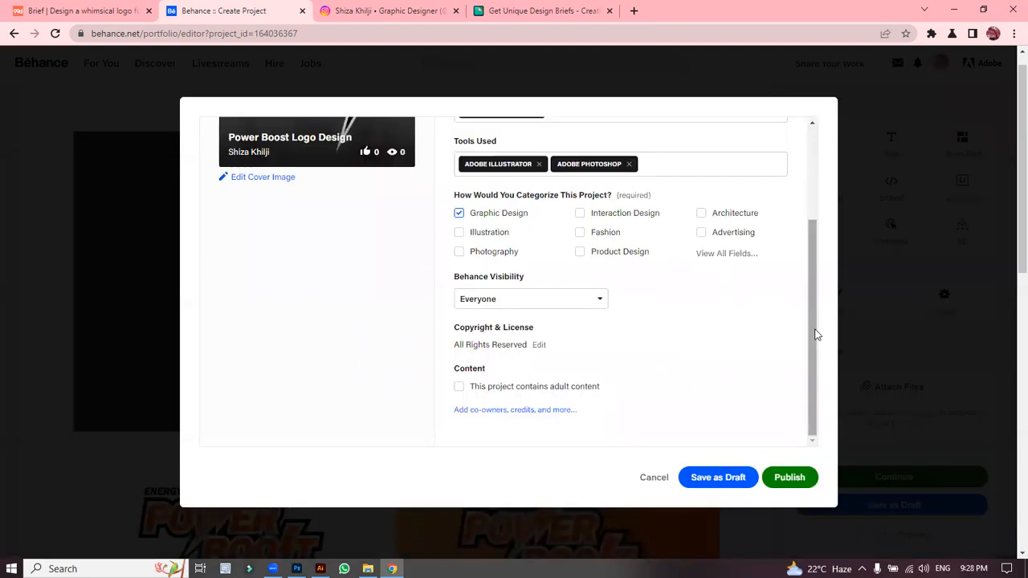
Step: Zoom the cover crop out to minimum to show the full Power Boost image, then publish
drag(816, 334, 824, 220)
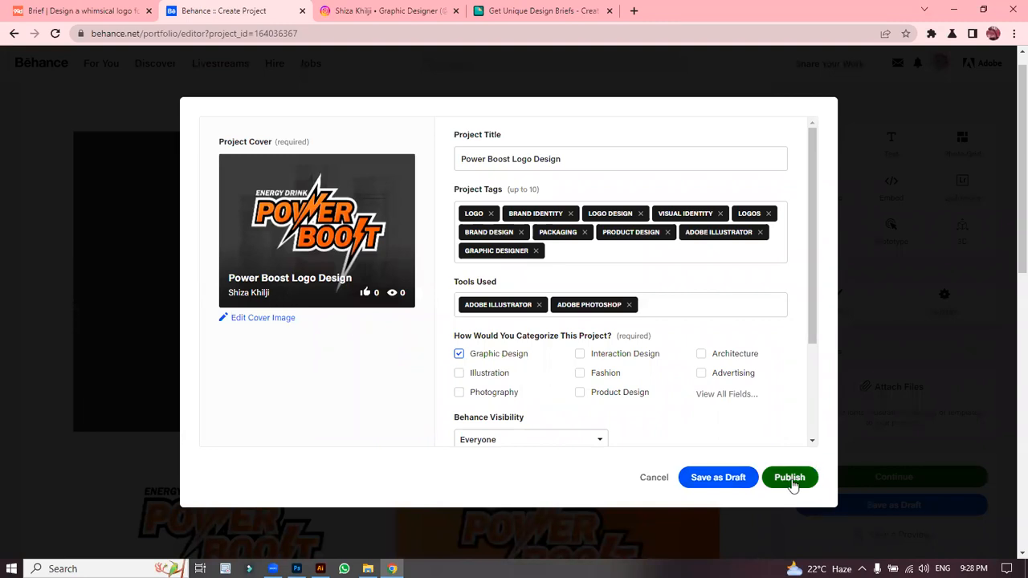
click(247, 319)
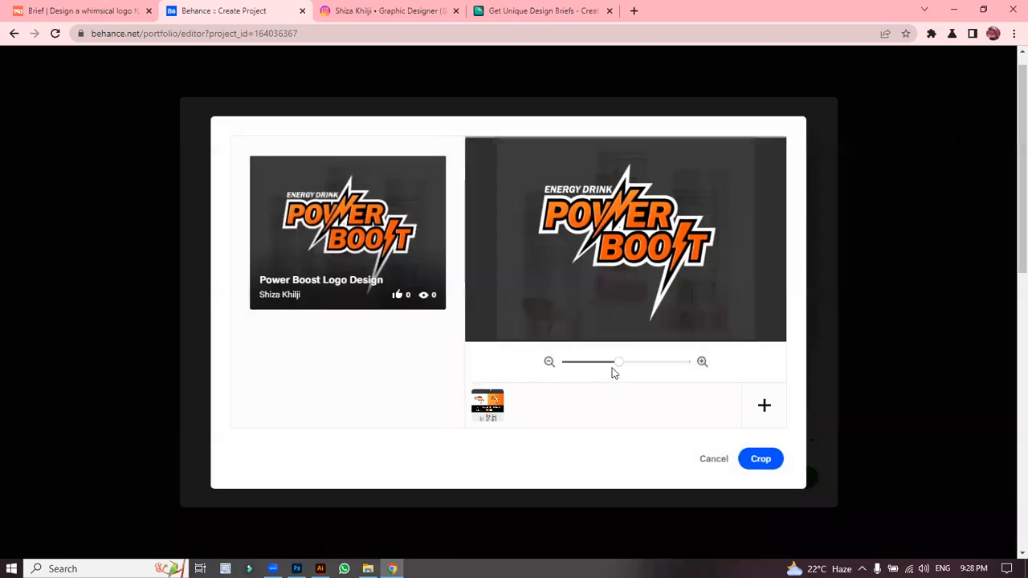
drag(616, 368, 565, 368)
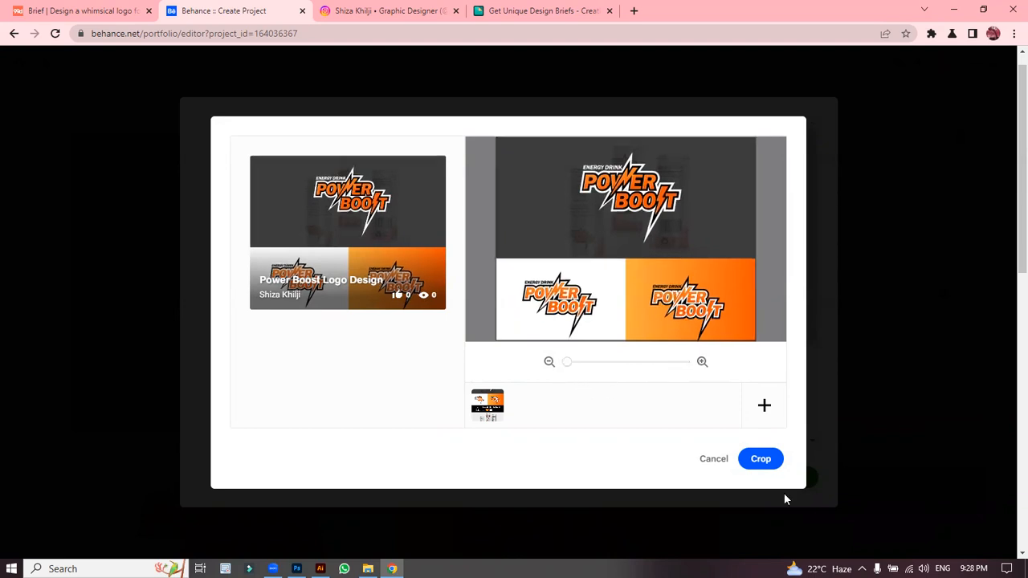
click(760, 464)
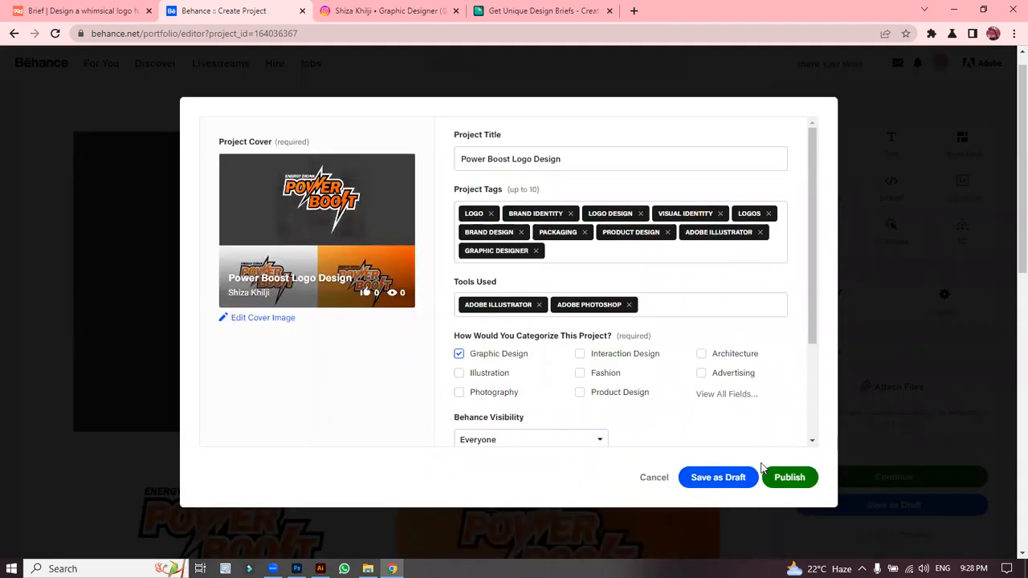
click(787, 477)
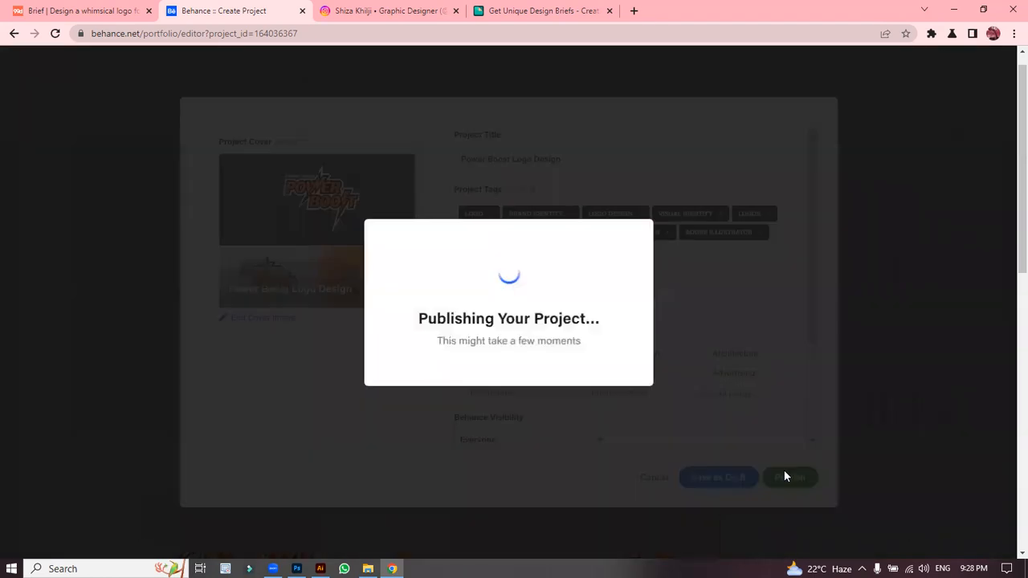
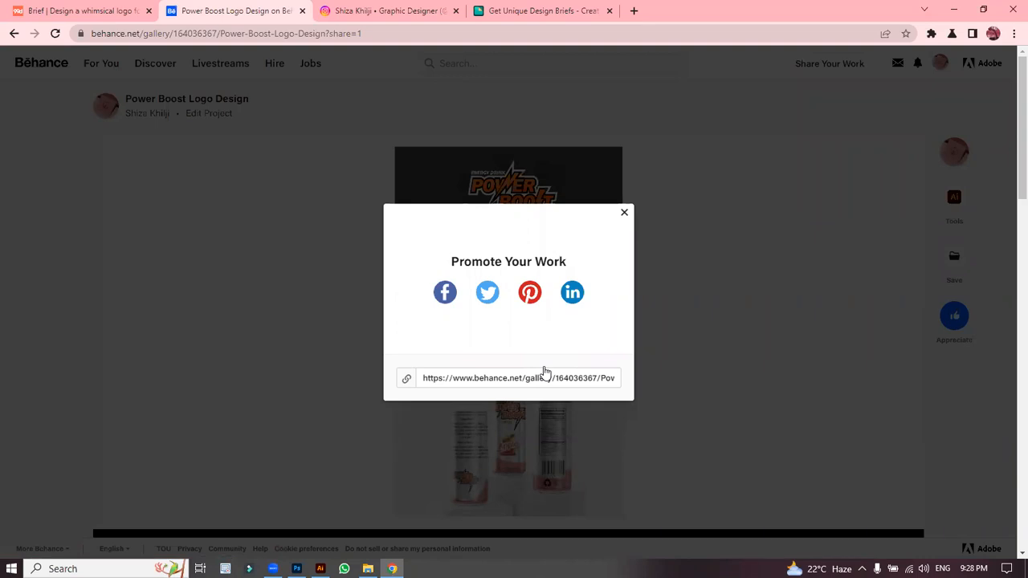
Step: Close the Promote Your Work popup and open More Like This results for similar-style images
click(623, 215)
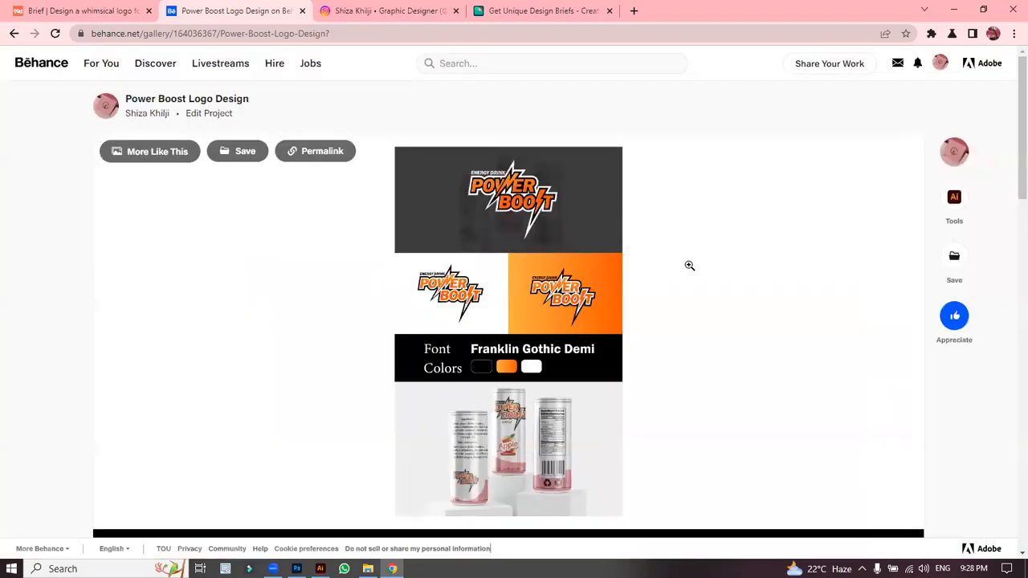
scroll(1009, 185, down, 3)
scroll(1010, 133, up, 3)
scroll(1007, 200, down, 3)
scroll(1010, 151, up, 2)
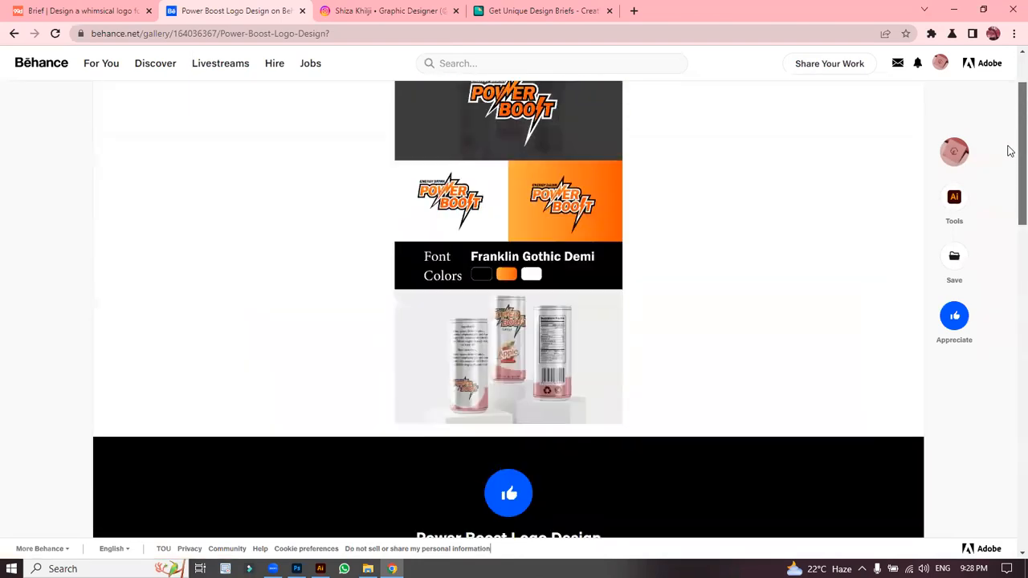
scroll(1009, 151, up, 1)
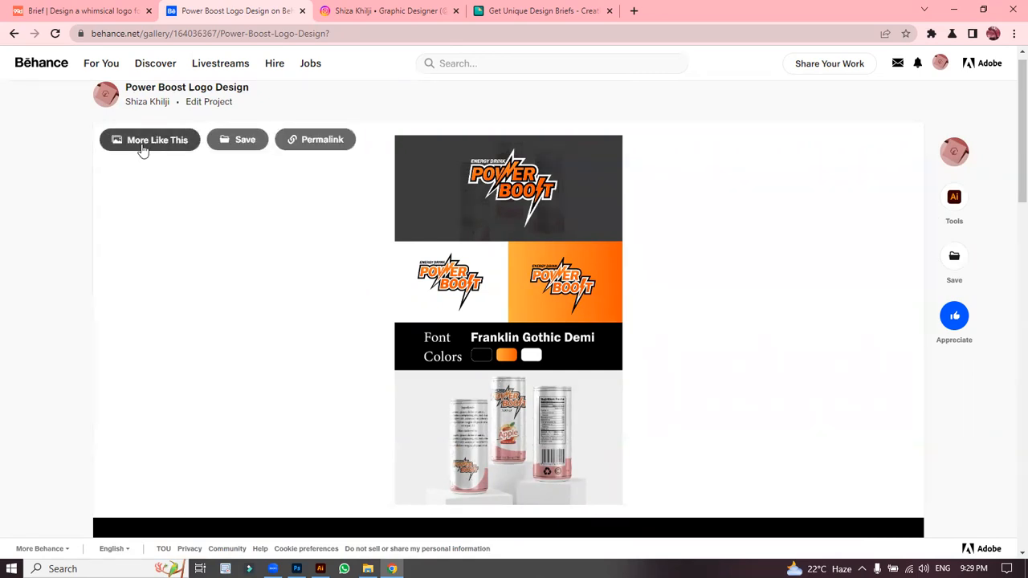
click(142, 150)
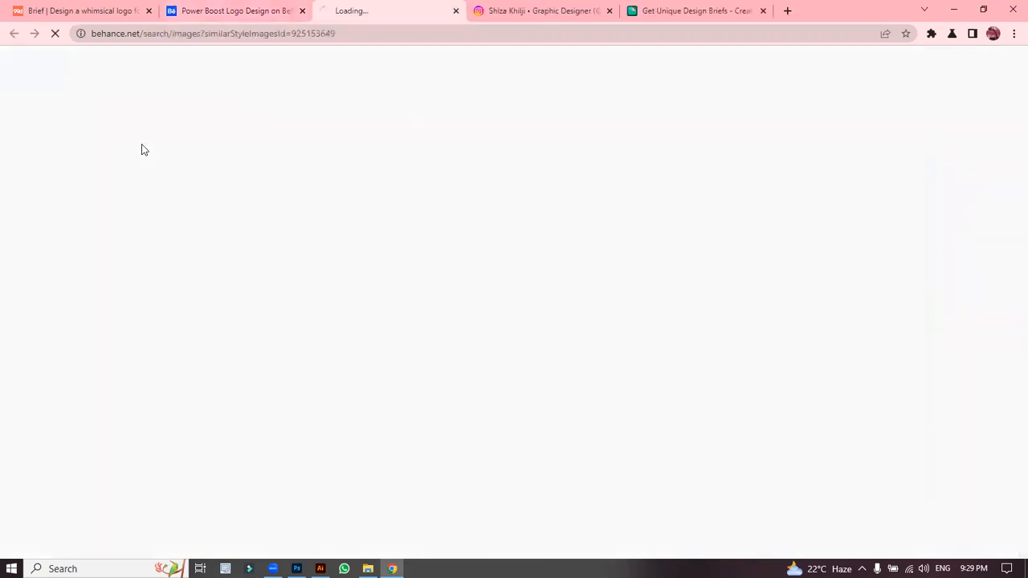
Step: Return to the Power Boost Logo Design project, scroll through it, and open it in the editor
click(297, 6)
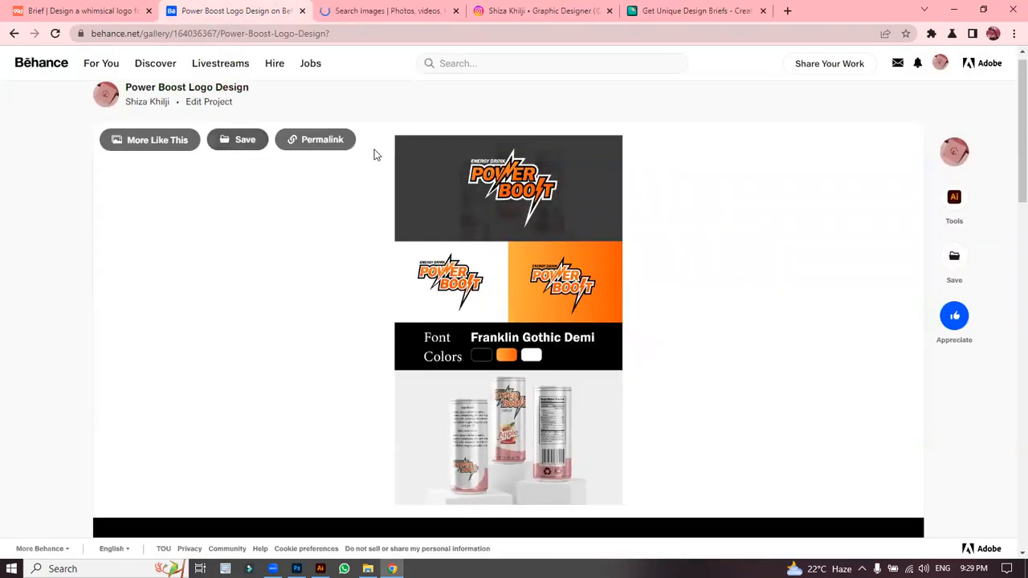
scroll(1009, 180, down, 1)
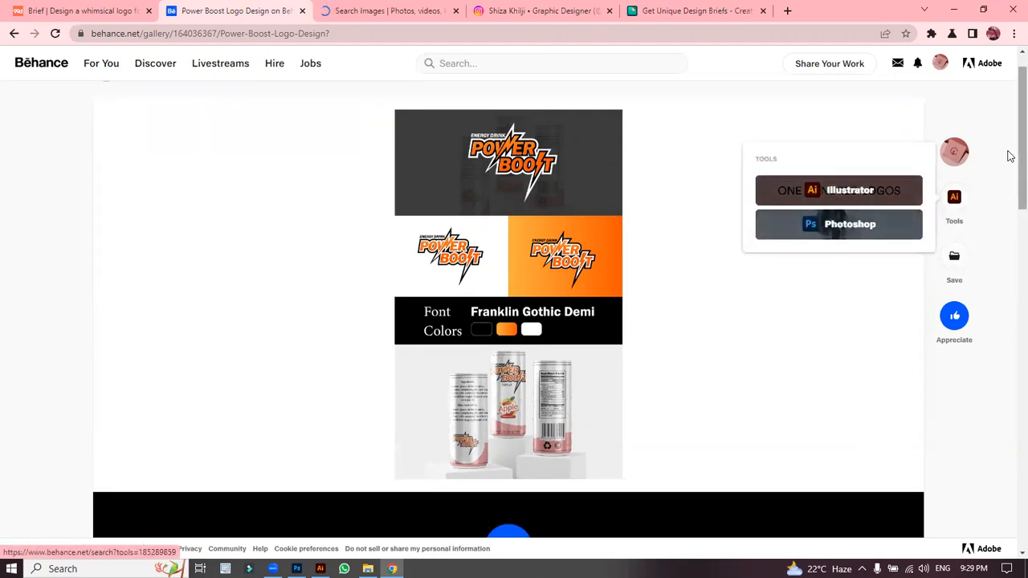
scroll(1010, 215, down, 2)
scroll(1010, 225, down, 5)
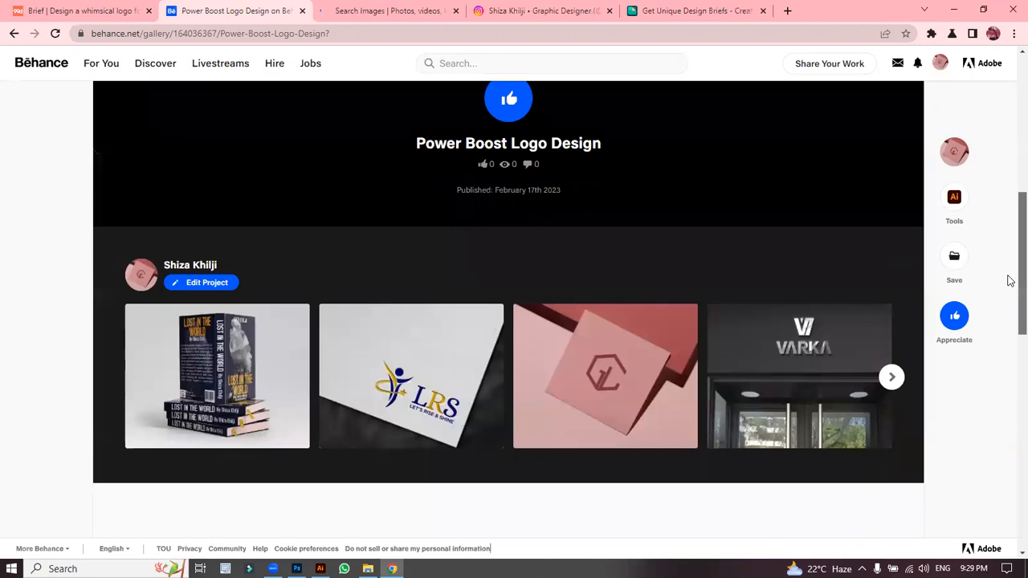
scroll(1010, 241, up, 2)
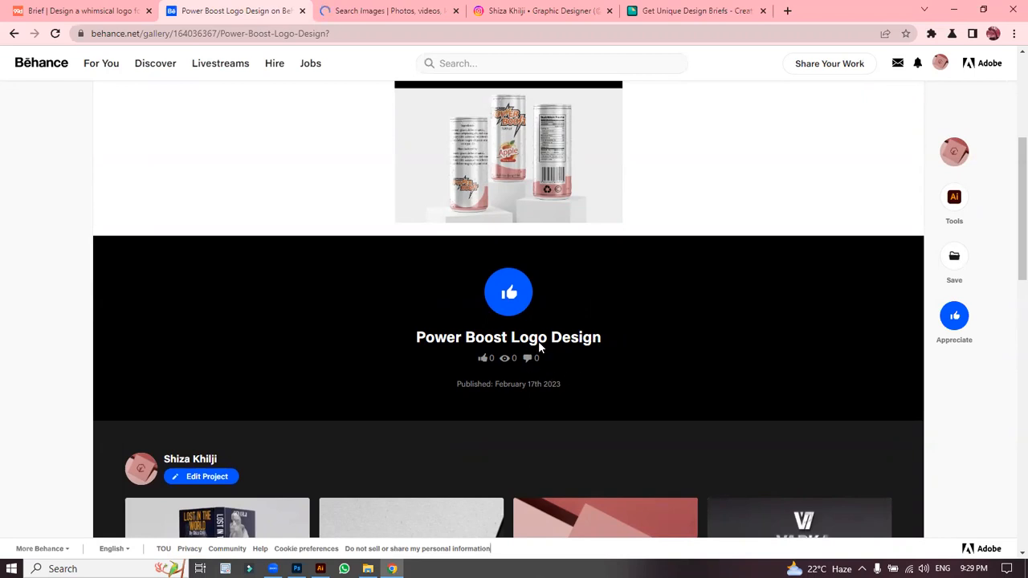
drag(1012, 250, 1010, 404)
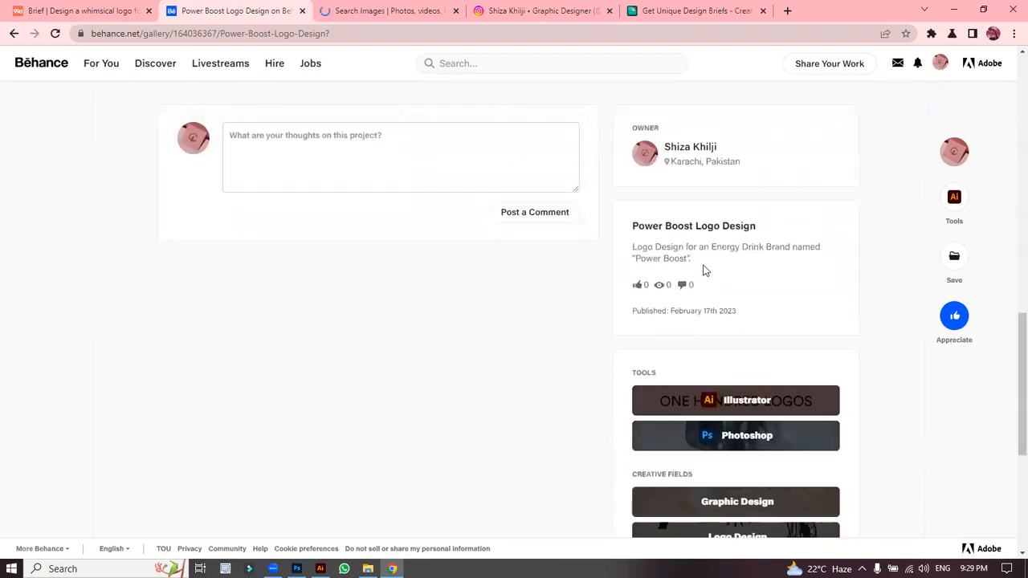
drag(1009, 367, 1011, 427)
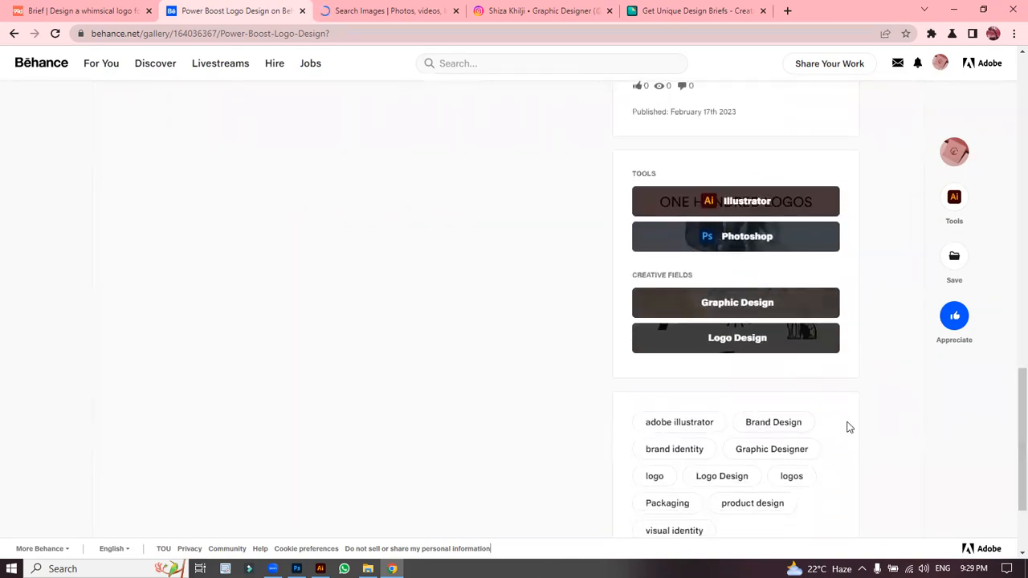
scroll(1010, 466, down, 2)
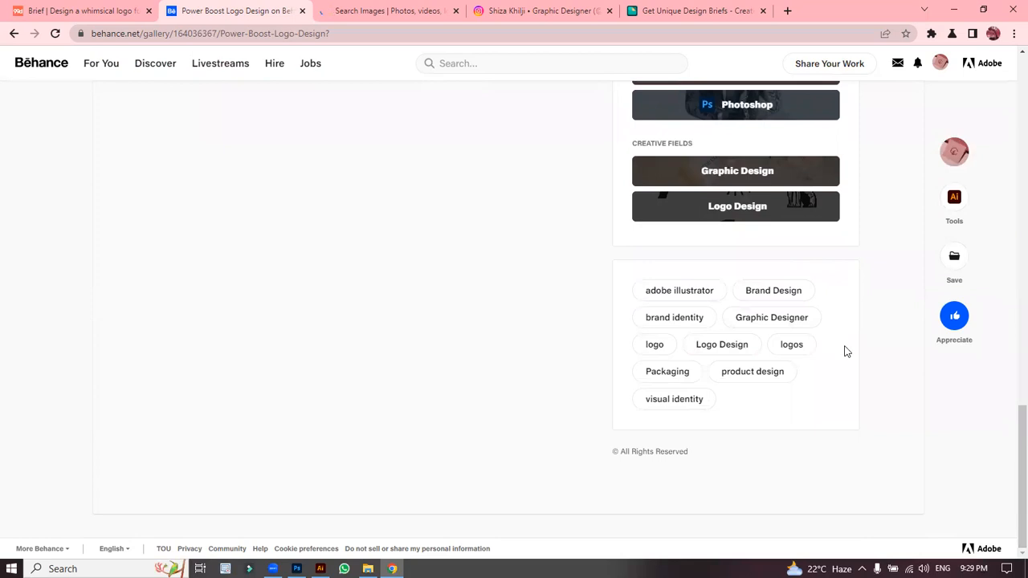
drag(1010, 447, 1009, 384)
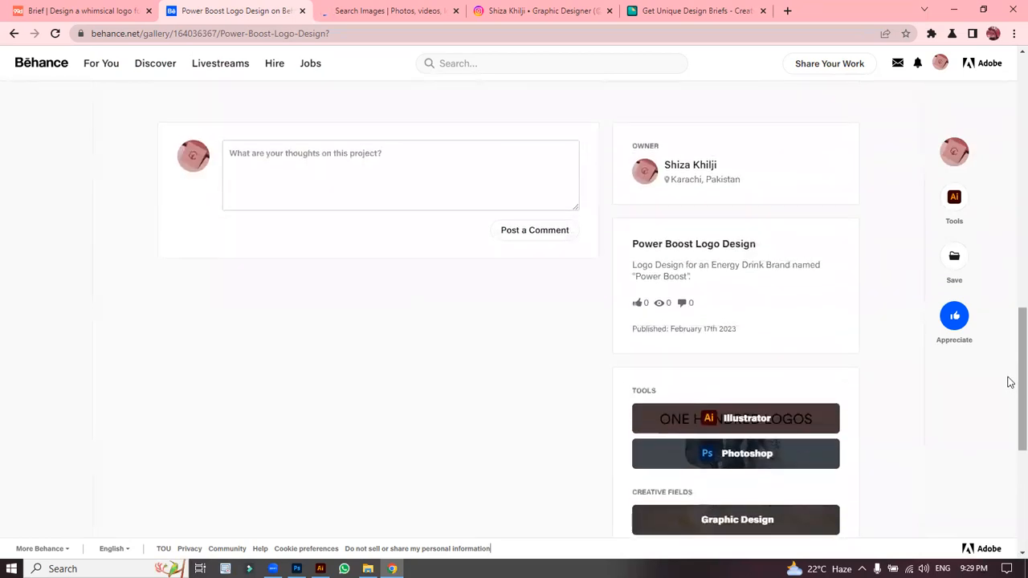
scroll(1007, 342, up, 8)
drag(1010, 199, 1007, 96)
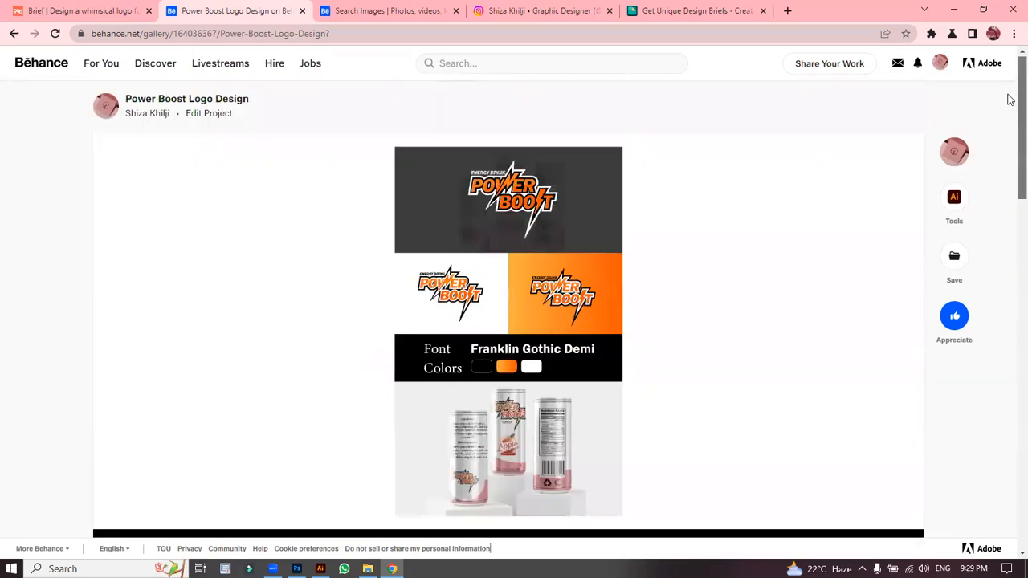
click(210, 115)
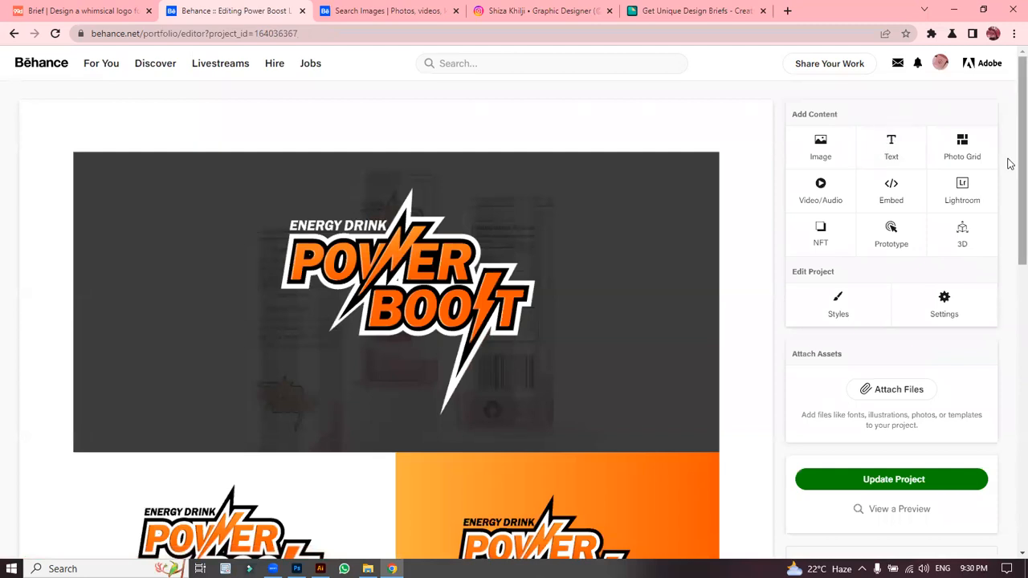
Step: Check the project's title, tags, tools and Graphic Design category in Settings, then update the project
scroll(1010, 303, down, 3)
scroll(1010, 303, down, 5)
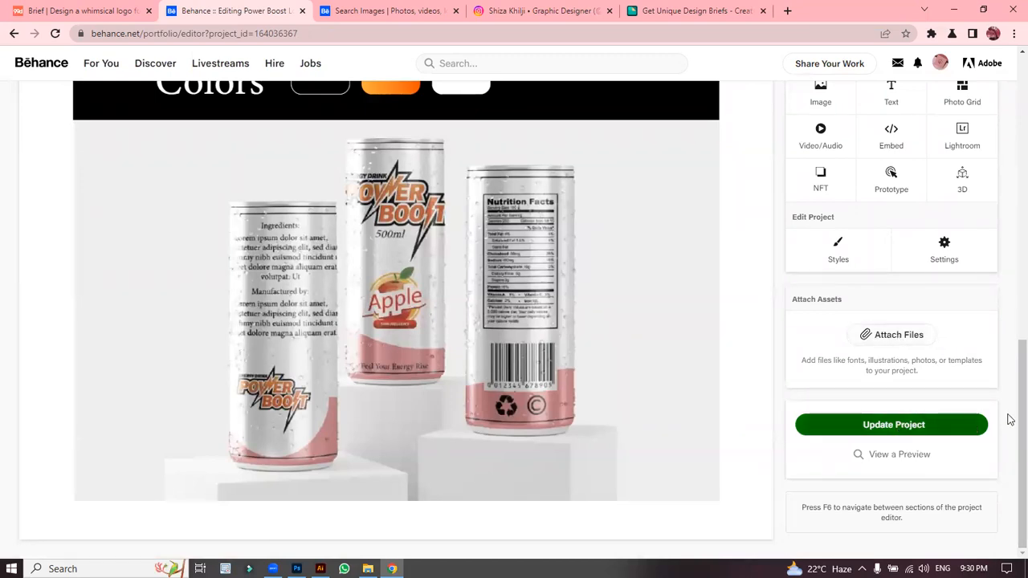
scroll(1011, 408, up, 1)
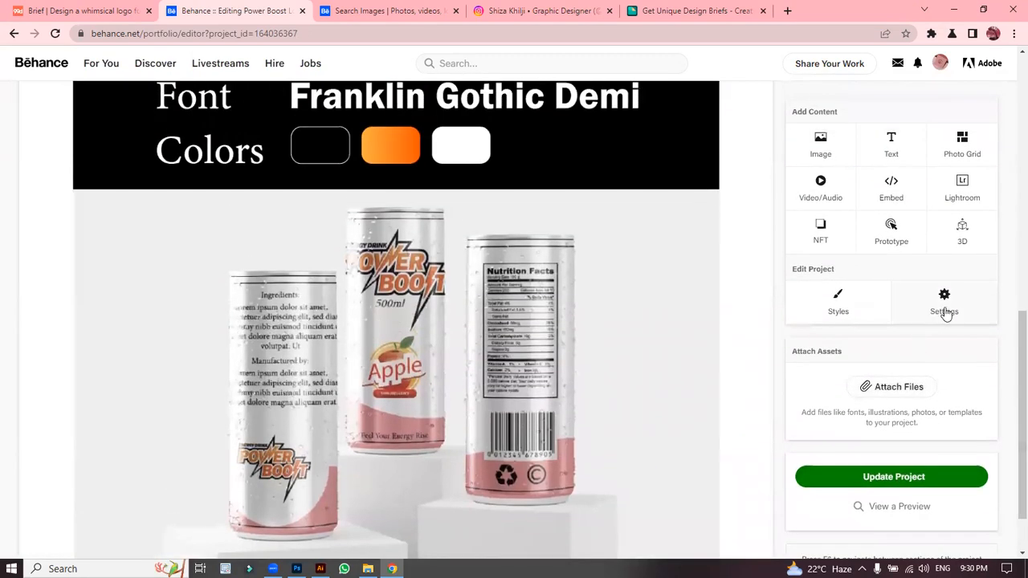
click(945, 311)
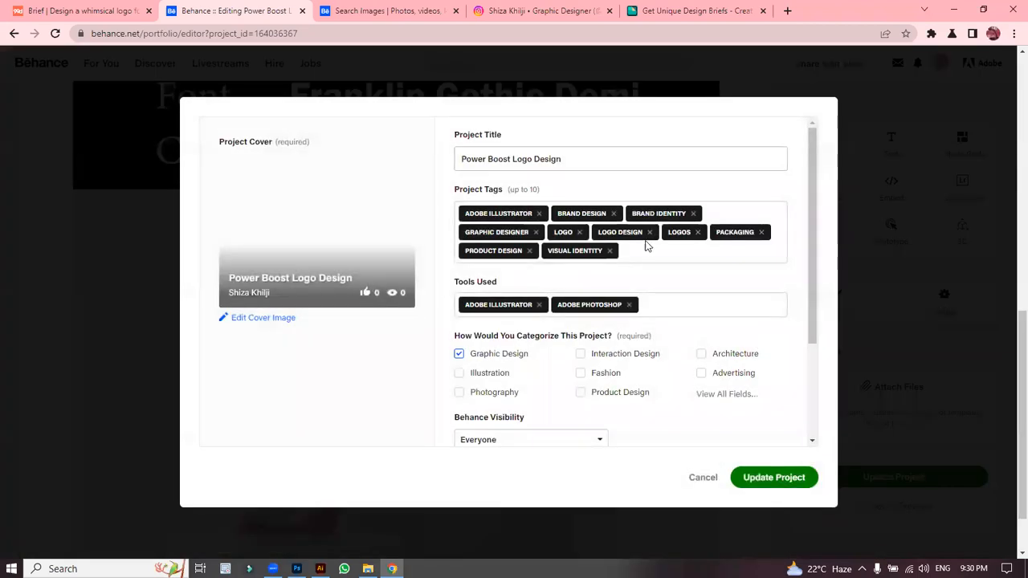
scroll(824, 319, down, 3)
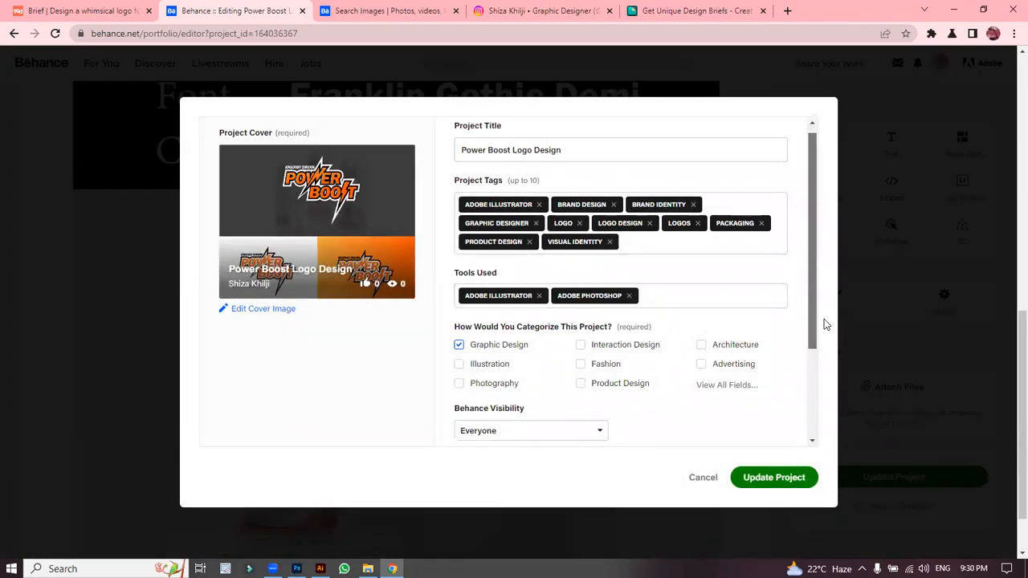
click(783, 482)
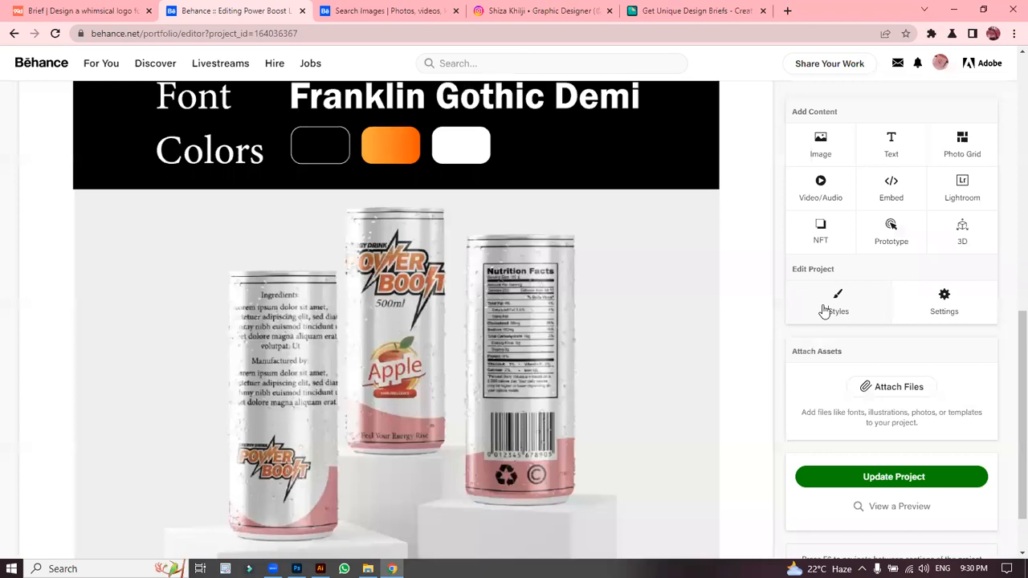
click(826, 310)
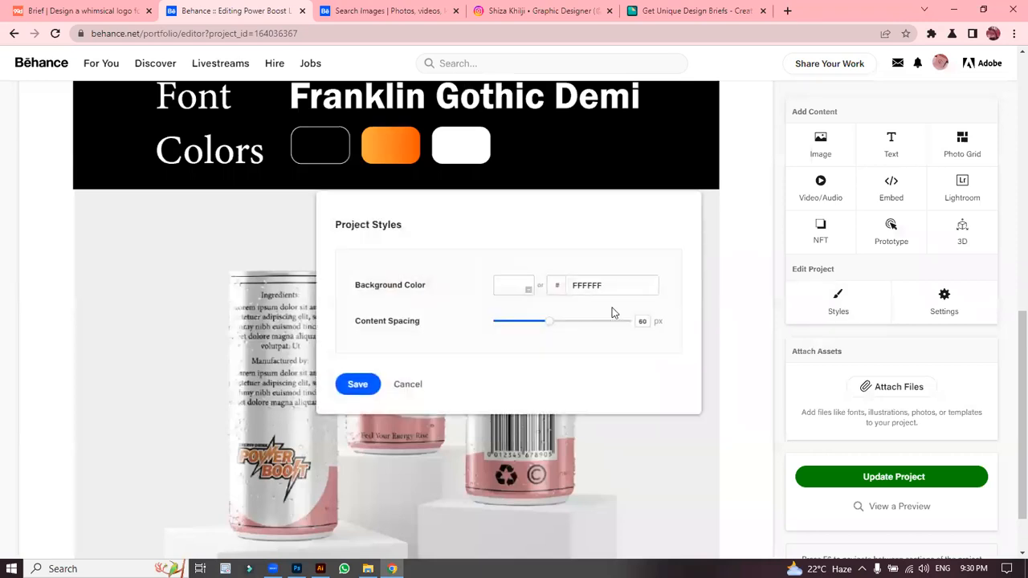
mouse_move(551, 329)
mouse_down()
mouse_move(512, 329)
mouse_move(627, 326)
mouse_move(527, 328)
mouse_move(559, 331)
mouse_up()
click(528, 289)
click(553, 324)
click(629, 318)
click(629, 316)
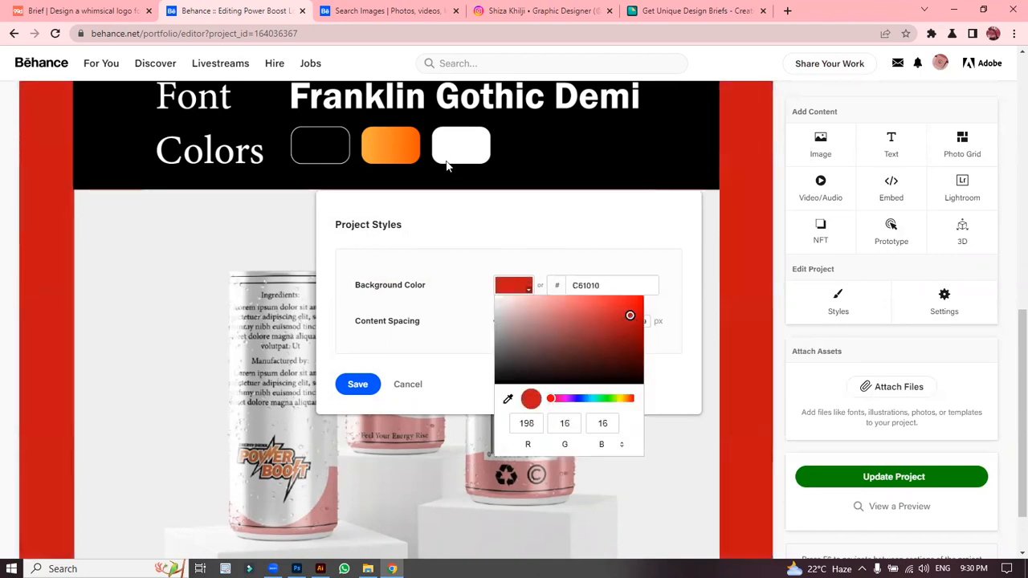
click(602, 398)
click(508, 399)
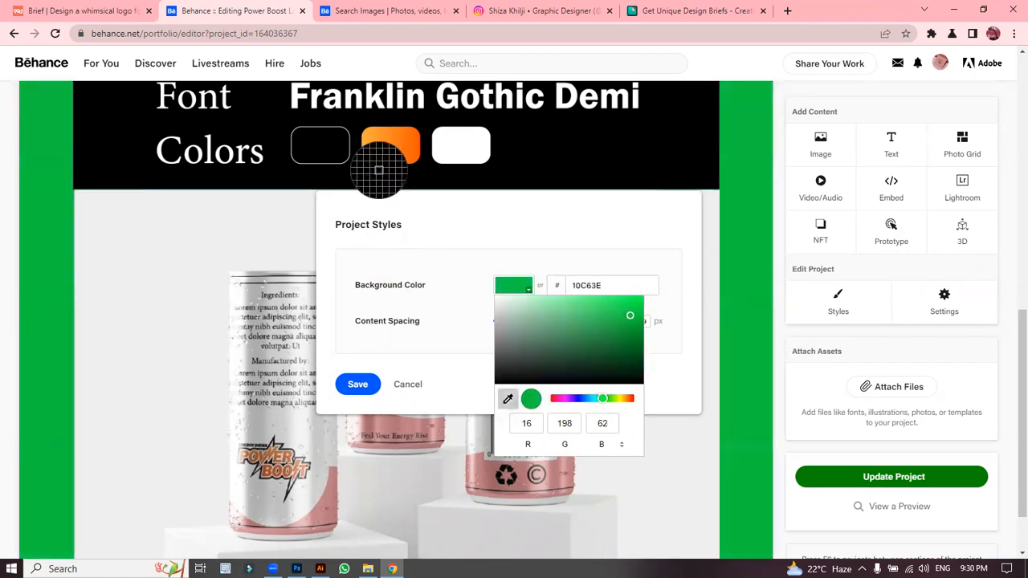
click(388, 144)
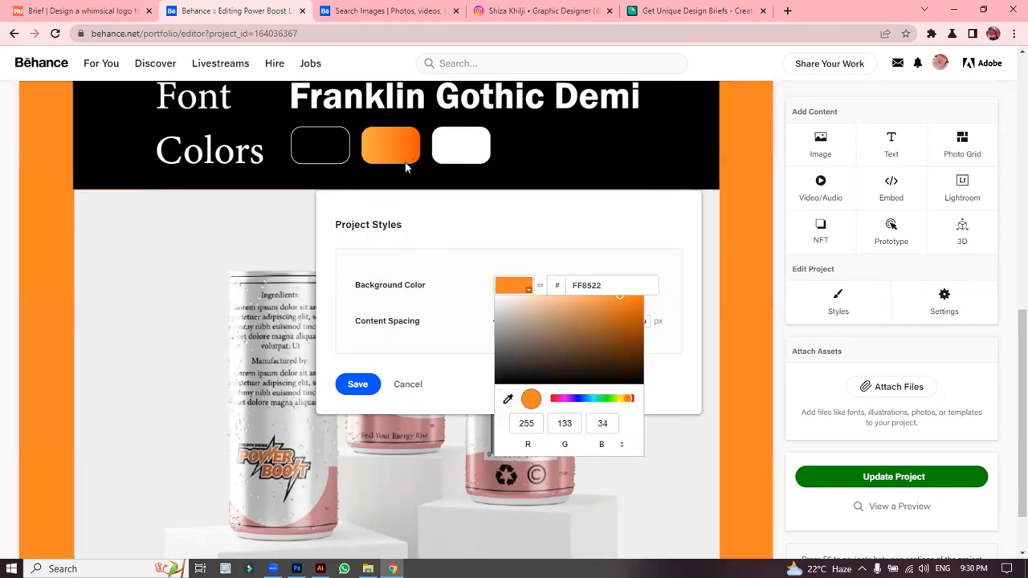
drag(548, 368, 483, 285)
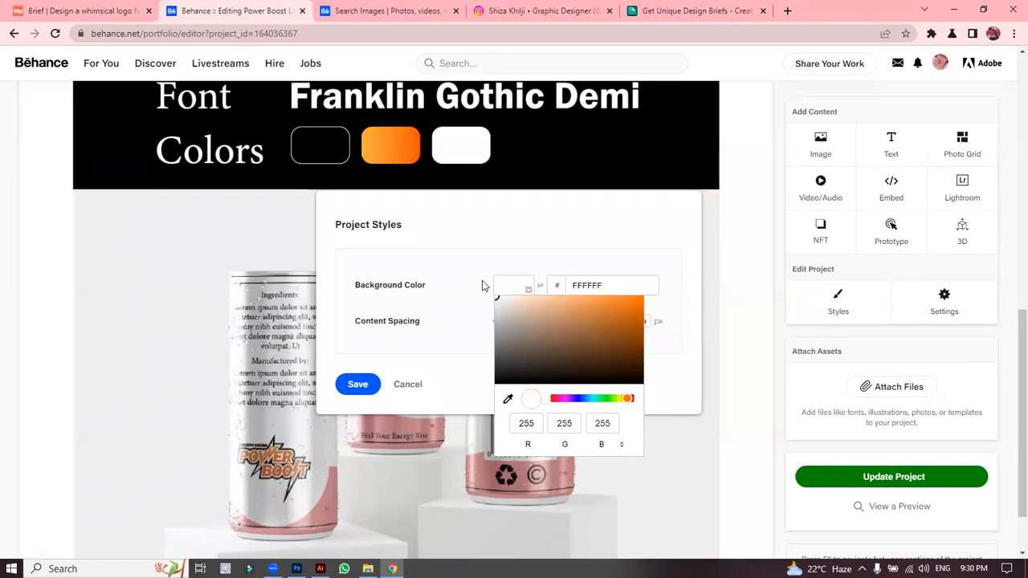
click(1010, 357)
scroll(1007, 318, up, 1)
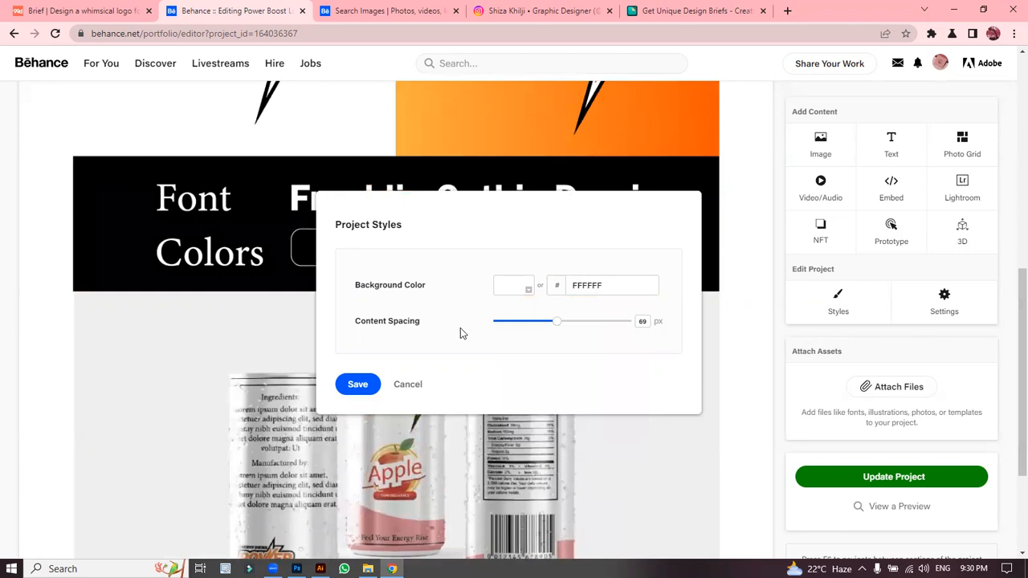
click(408, 384)
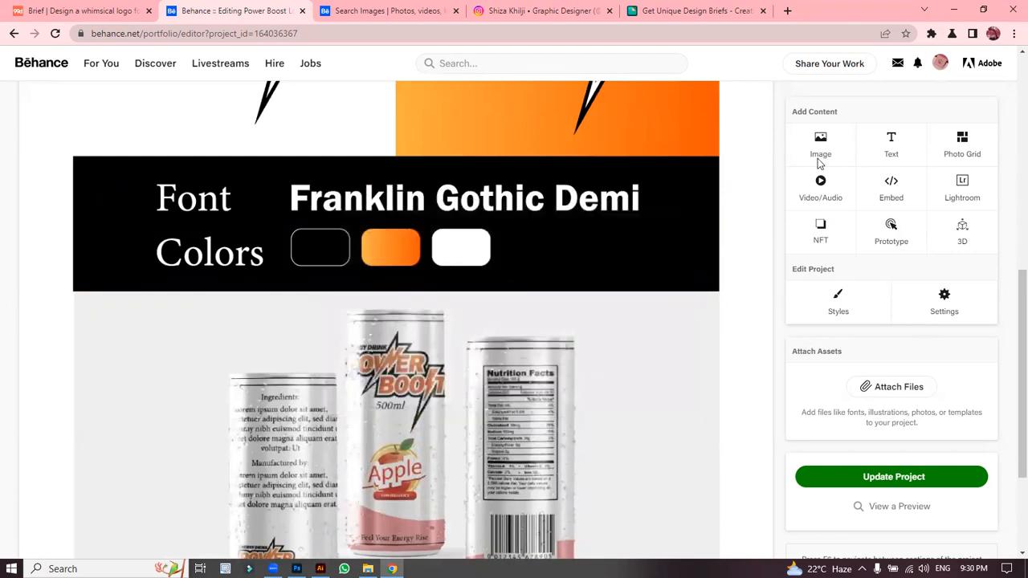
Step: Cancel an embed, delete an added empty Photo Grid, and open the cans mockup image's options
click(882, 185)
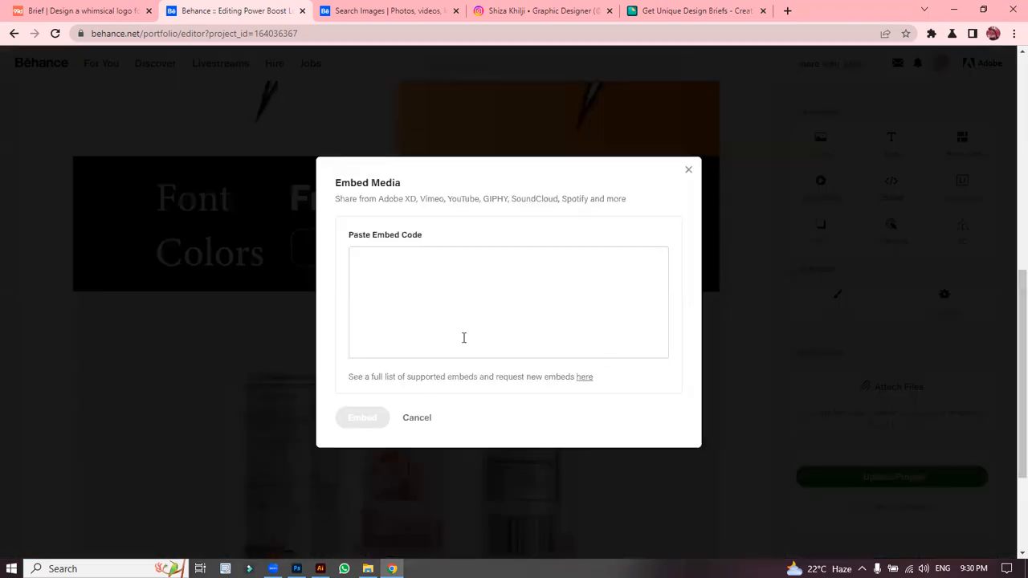
click(418, 415)
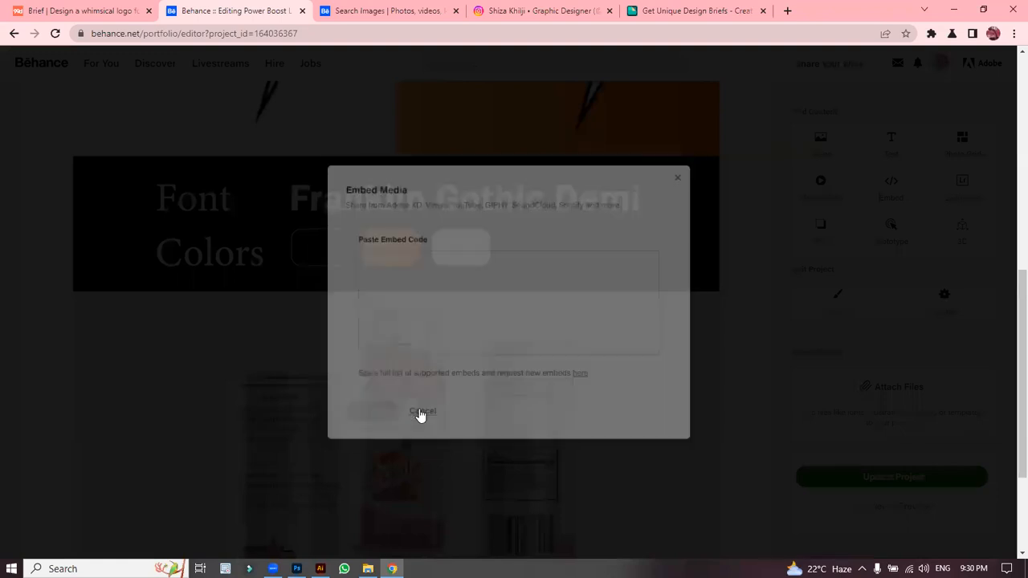
click(948, 158)
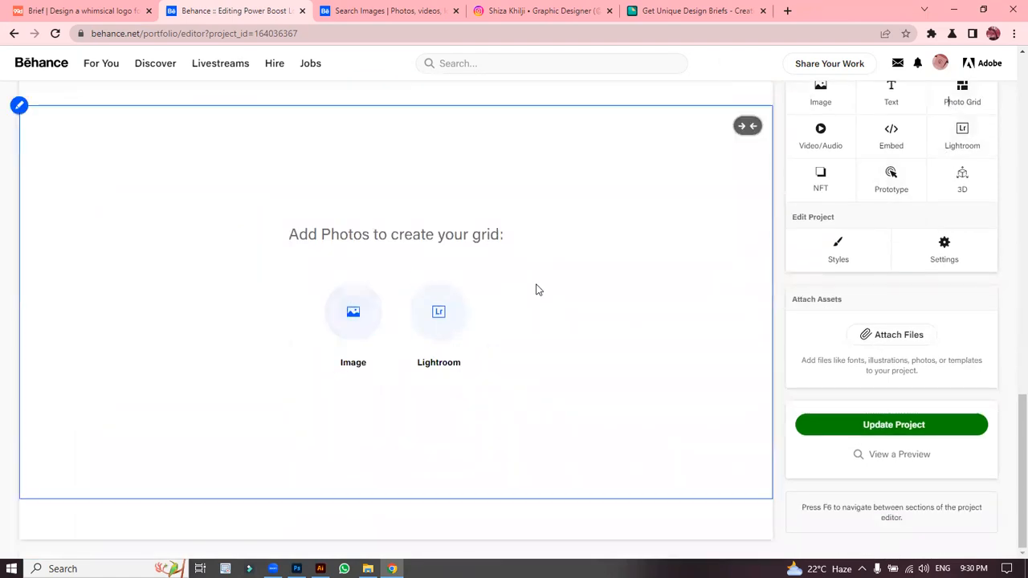
click(19, 106)
click(62, 157)
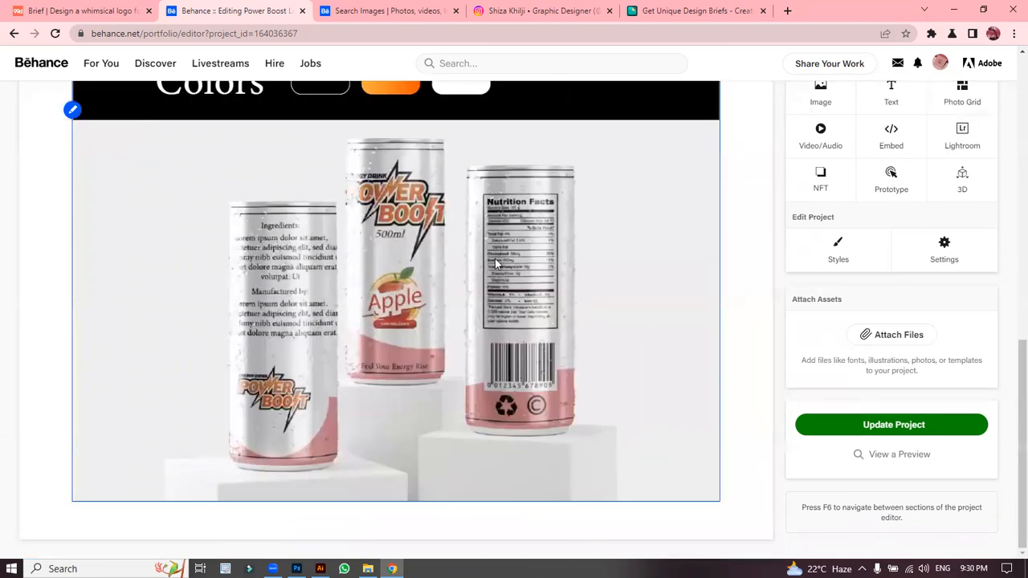
click(72, 109)
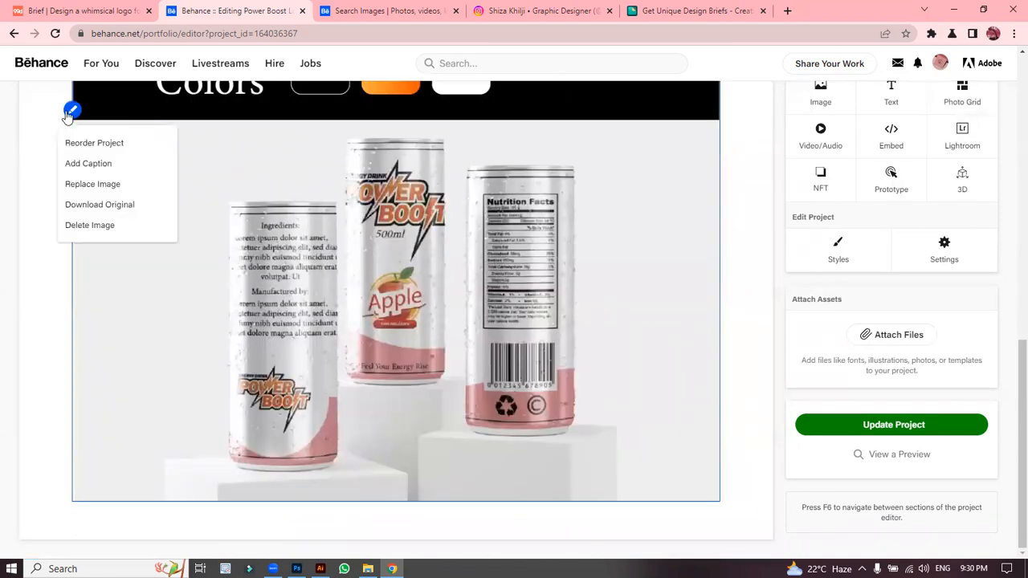
Step: Caption the three-can mockup image 'LOGO DESIGN' and centre-align the caption
click(135, 165)
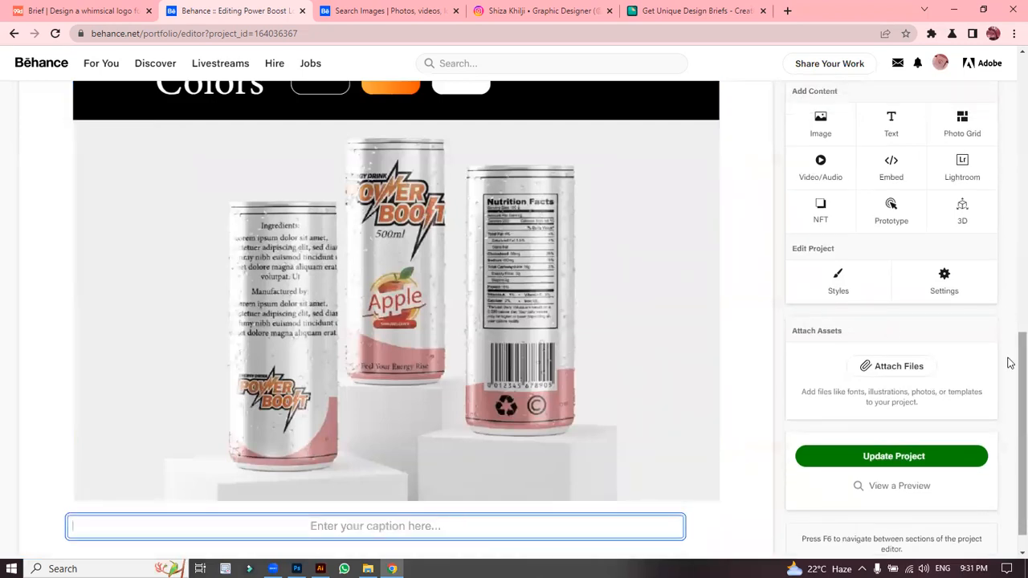
scroll(1010, 438, down, 1)
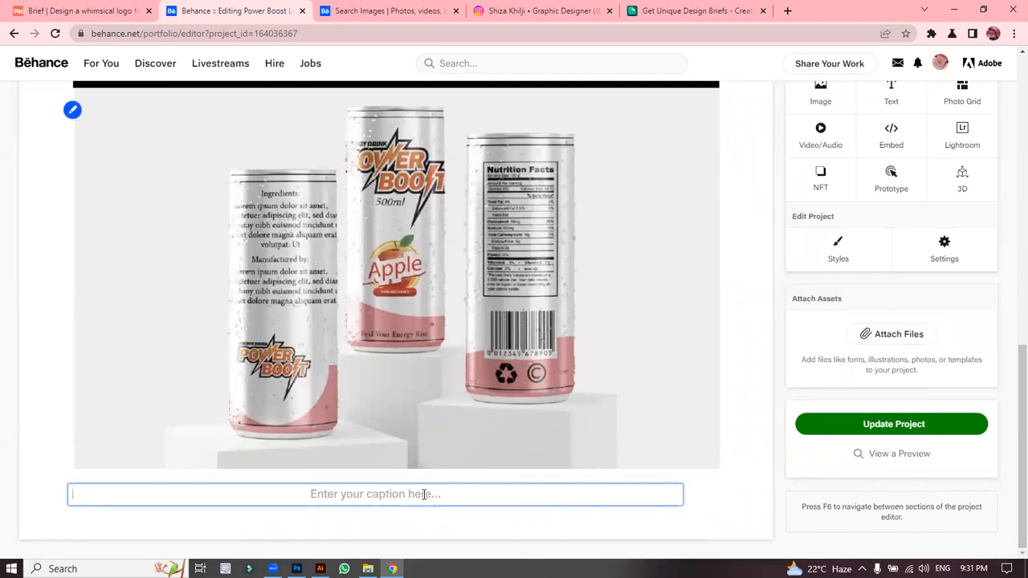
text(f)
key(BackSpace)
text(FOR M)
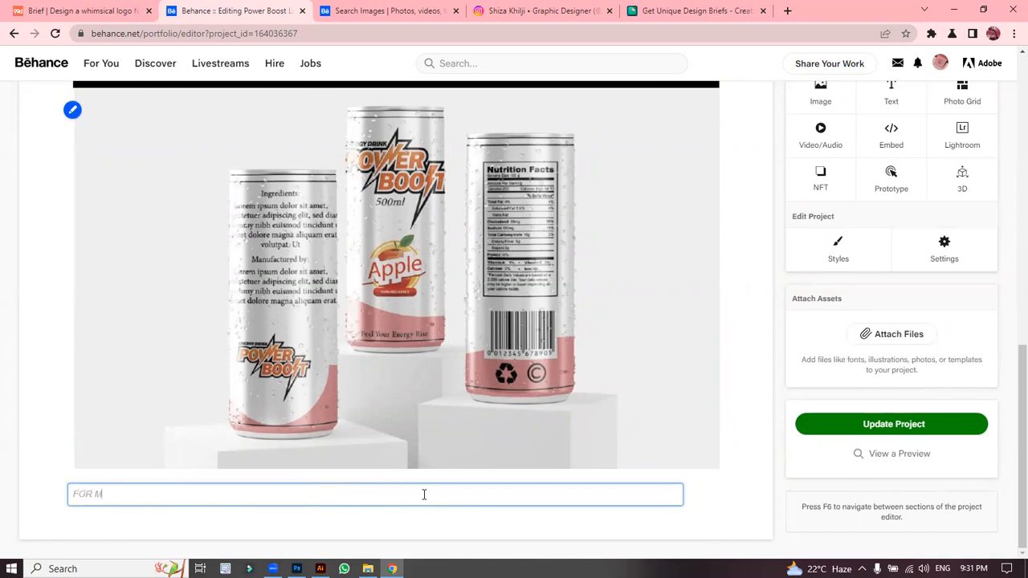
key(BackSpace)
text(LOGO DESIGN)
key(Return)
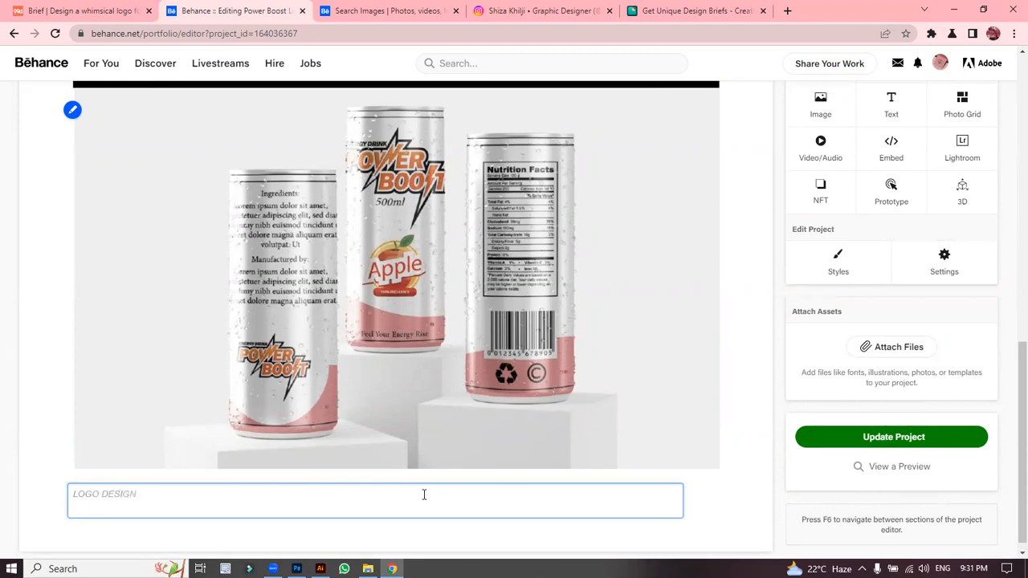
key(BackSpace)
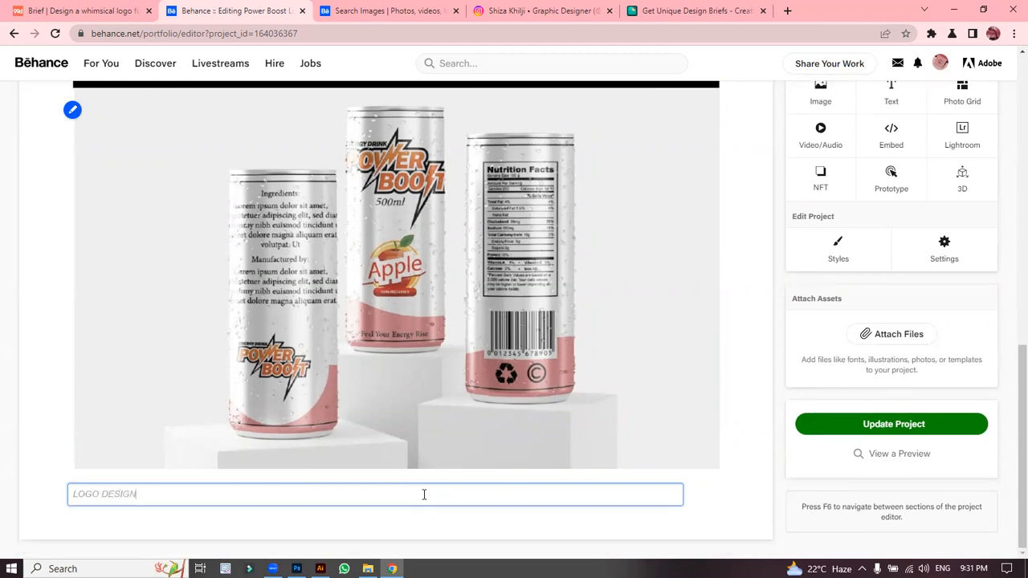
click(49, 367)
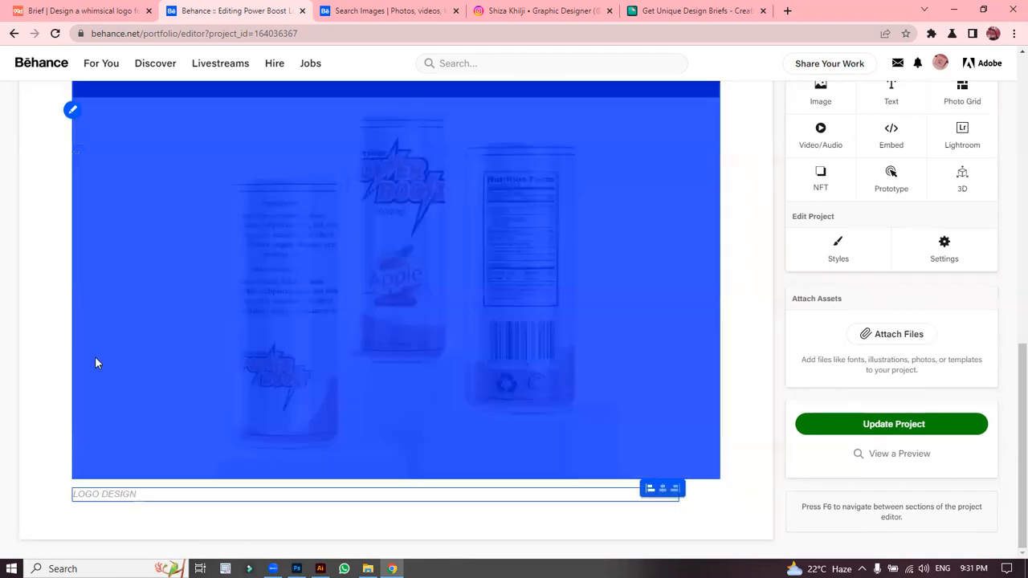
click(662, 488)
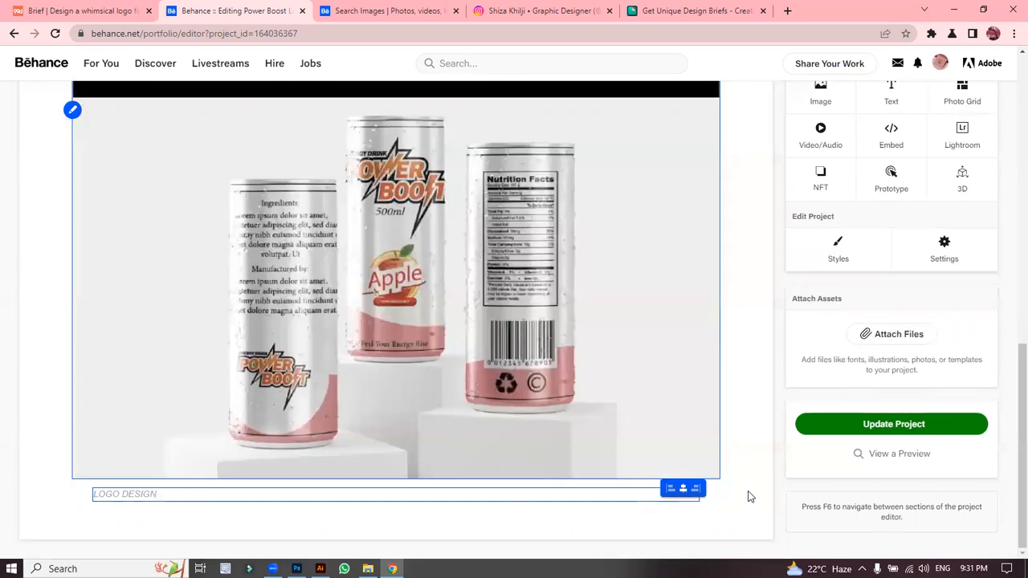
click(746, 494)
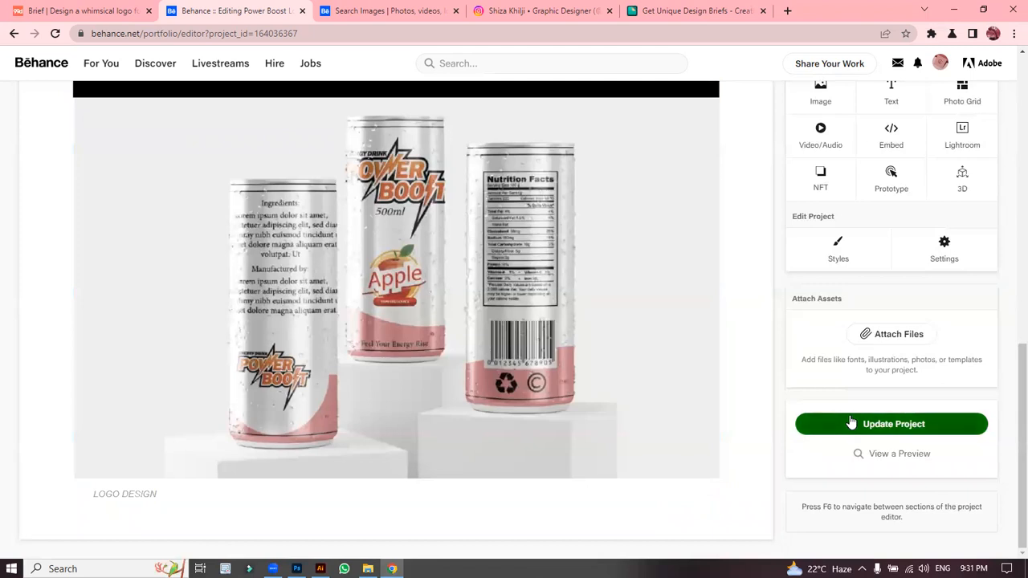
Step: Add a text block reading 'For more Details Contact me at:' followed by the designer's email address
click(892, 96)
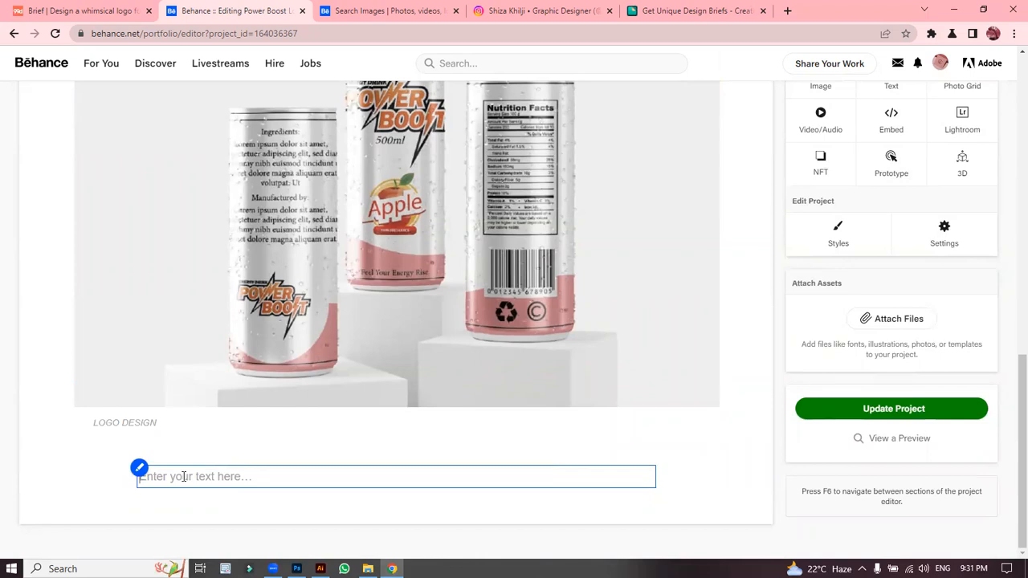
click(184, 477)
text(For more Details Contact me at)
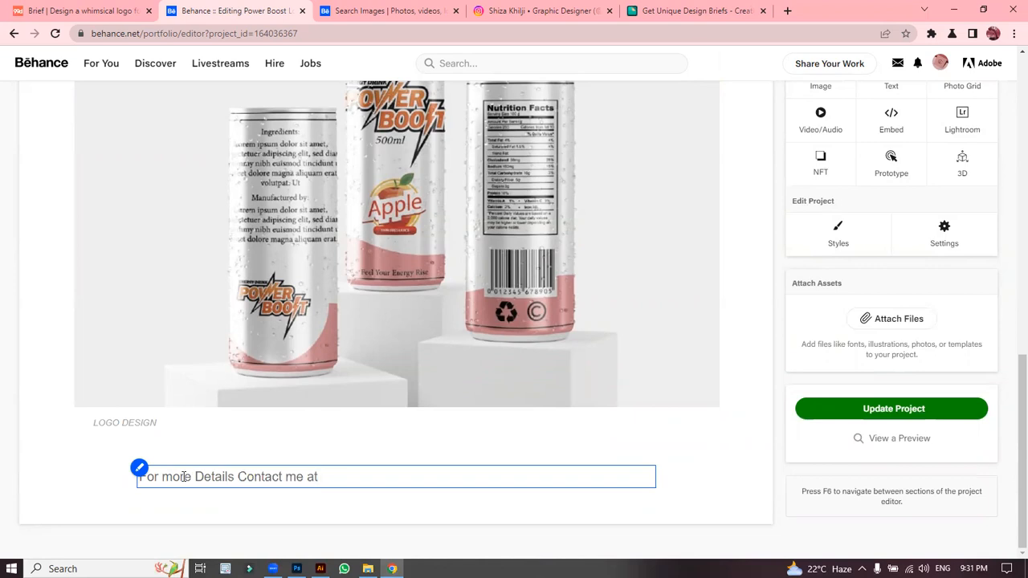
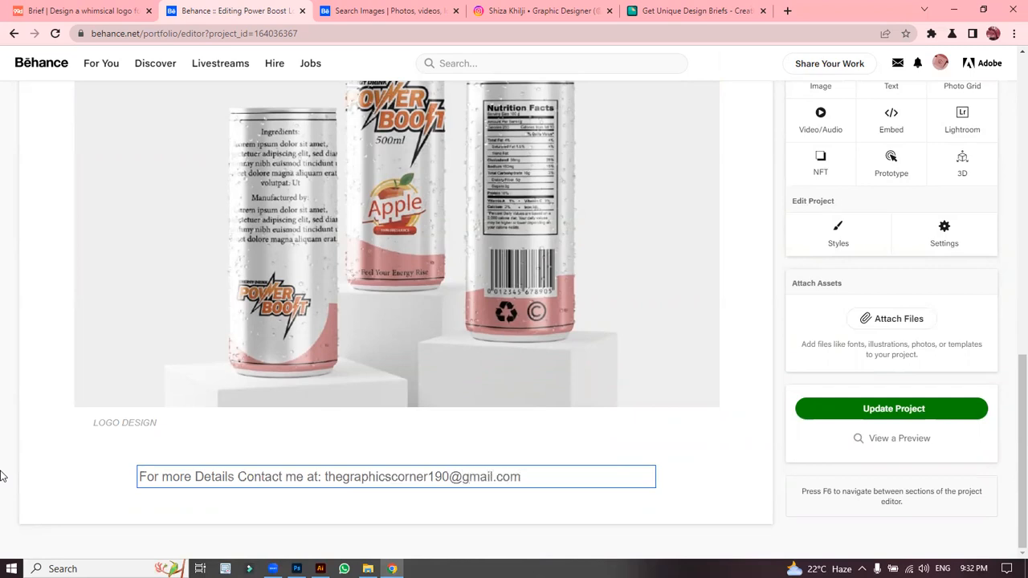
Step: Put the email on its own 'Email:' line, add an Instagram handle line, and drop the empty block
click(323, 477)
key(Return)
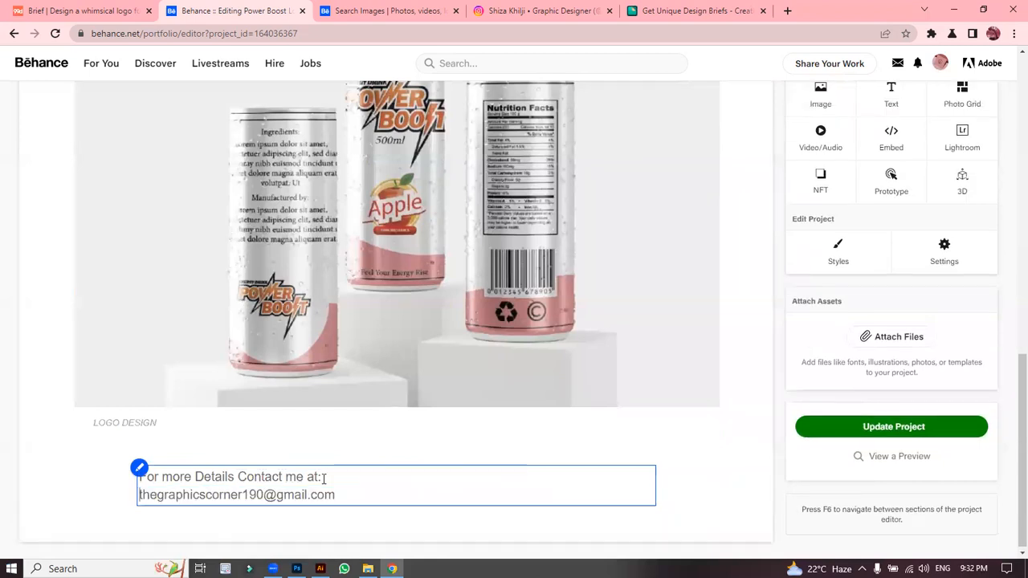
text(Email:)
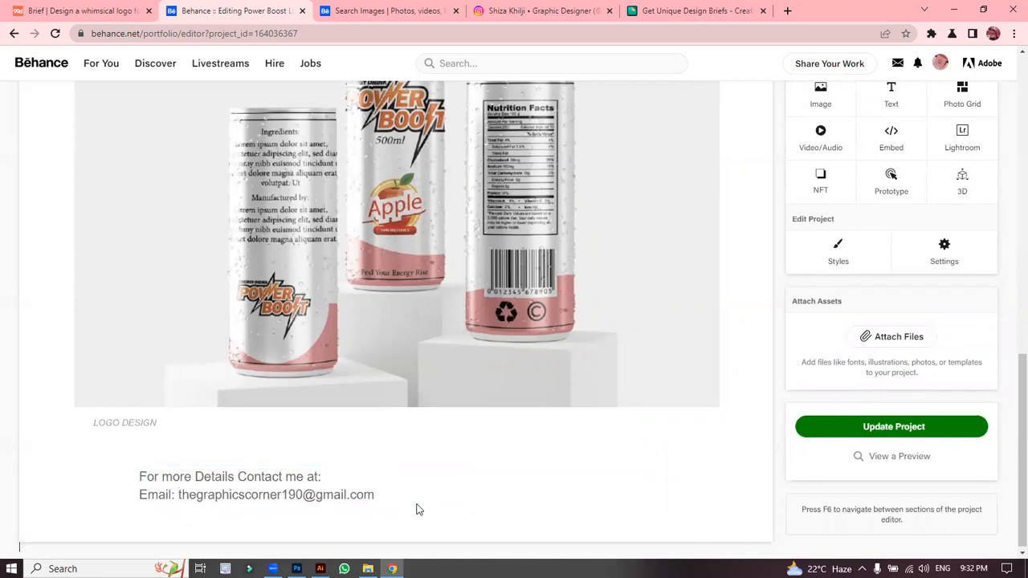
key(Return)
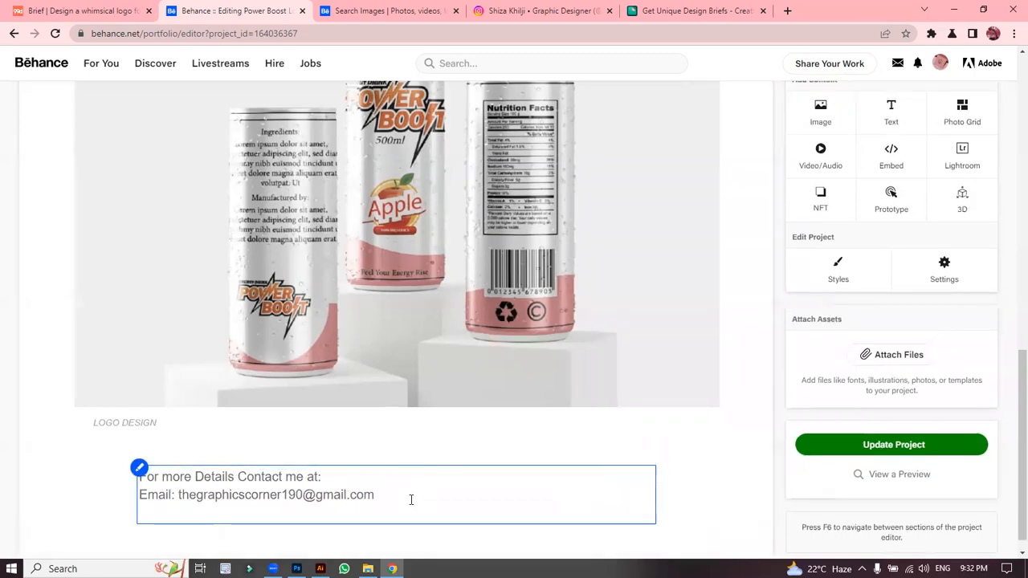
text(Instagran)
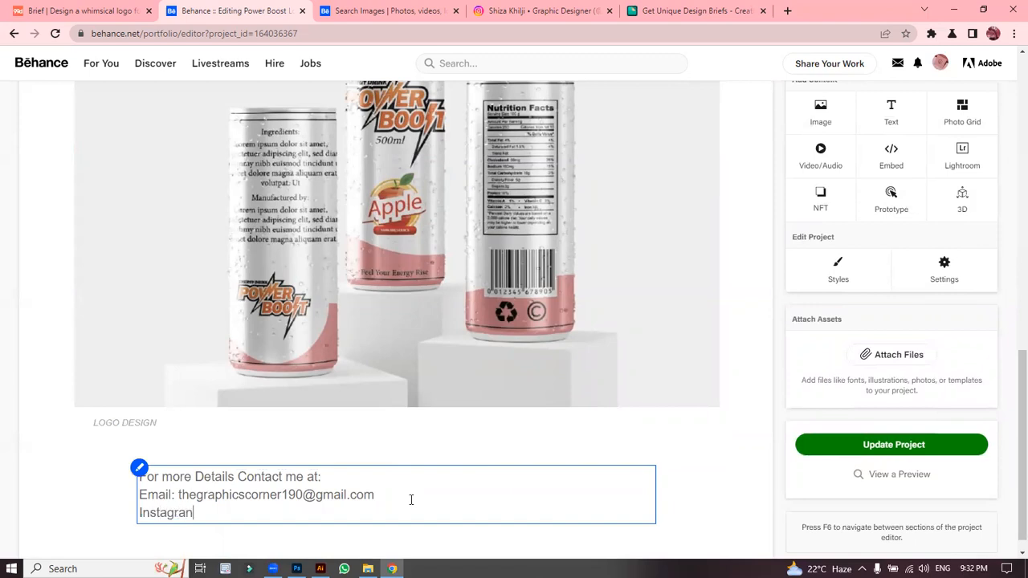
key(BackSpace)
text(m: thegraphicscorner)
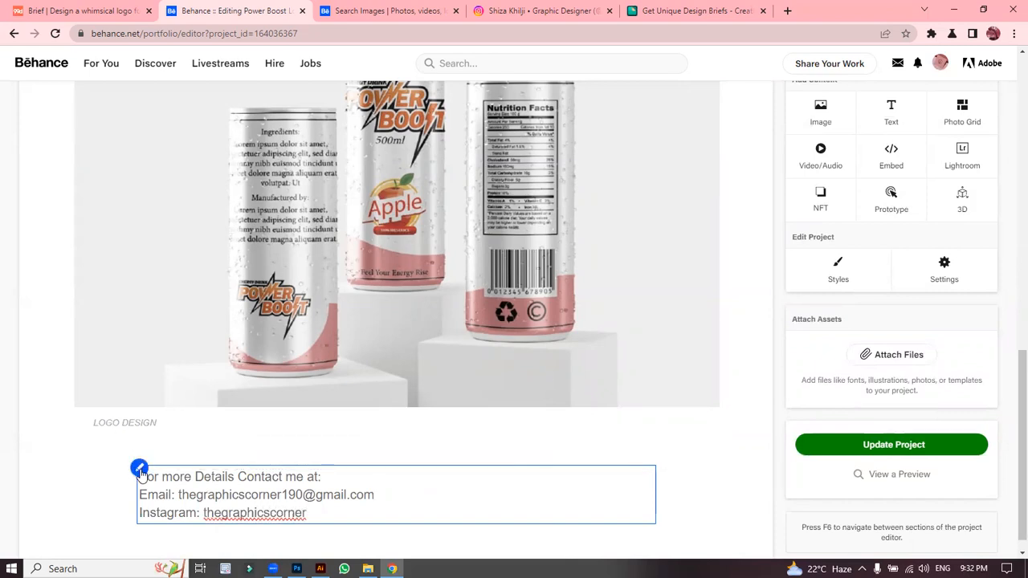
mouse_move(258, 469)
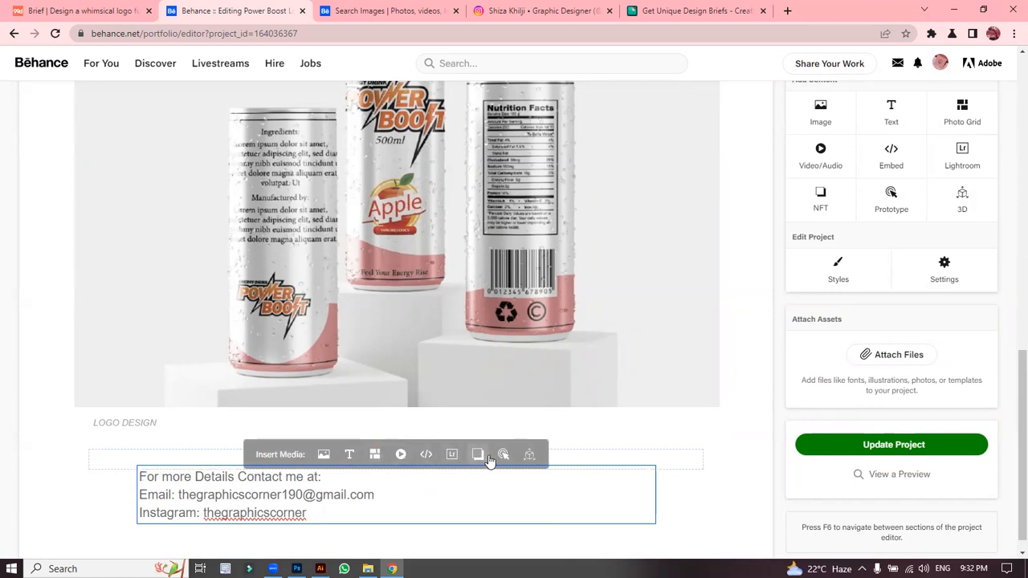
click(351, 455)
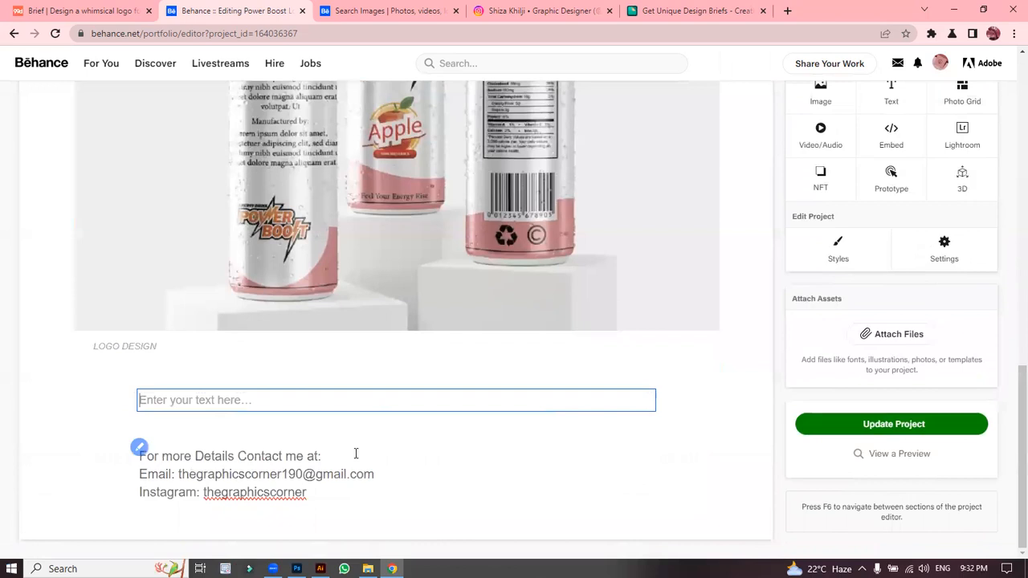
click(159, 468)
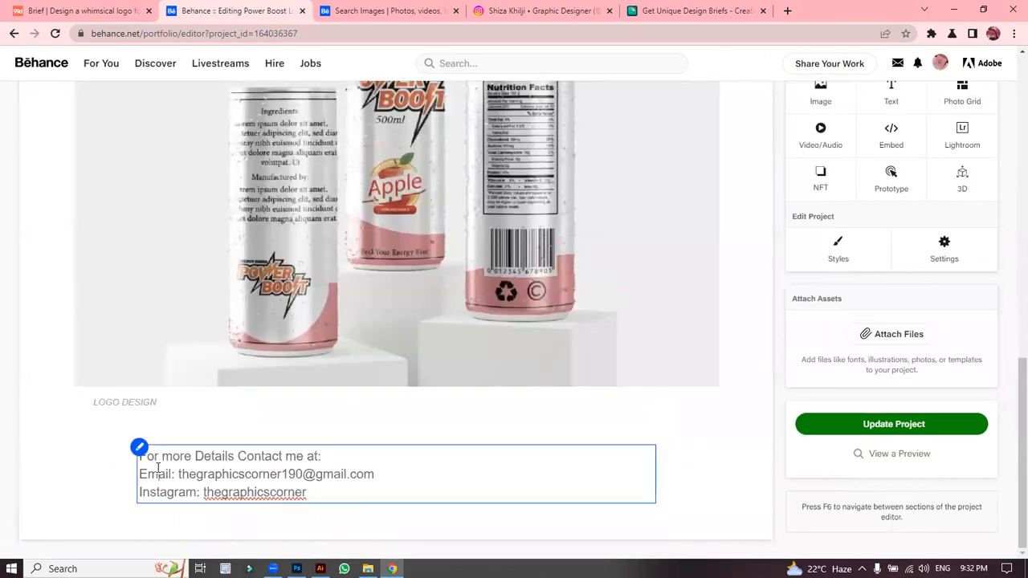
Step: Select all three lines of contact text and centre-align them
double_click(213, 474)
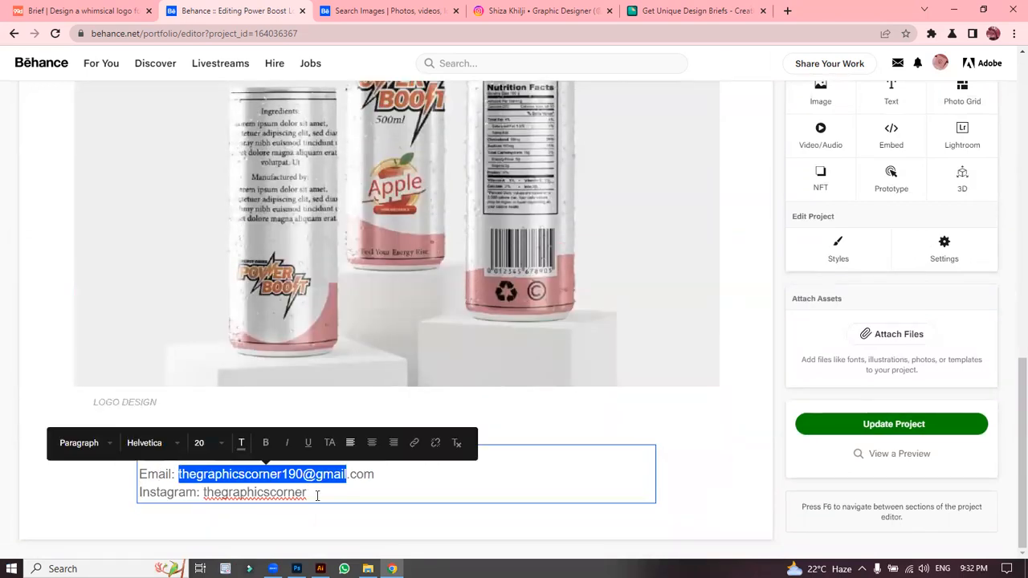
drag(326, 496, 219, 450)
click(239, 428)
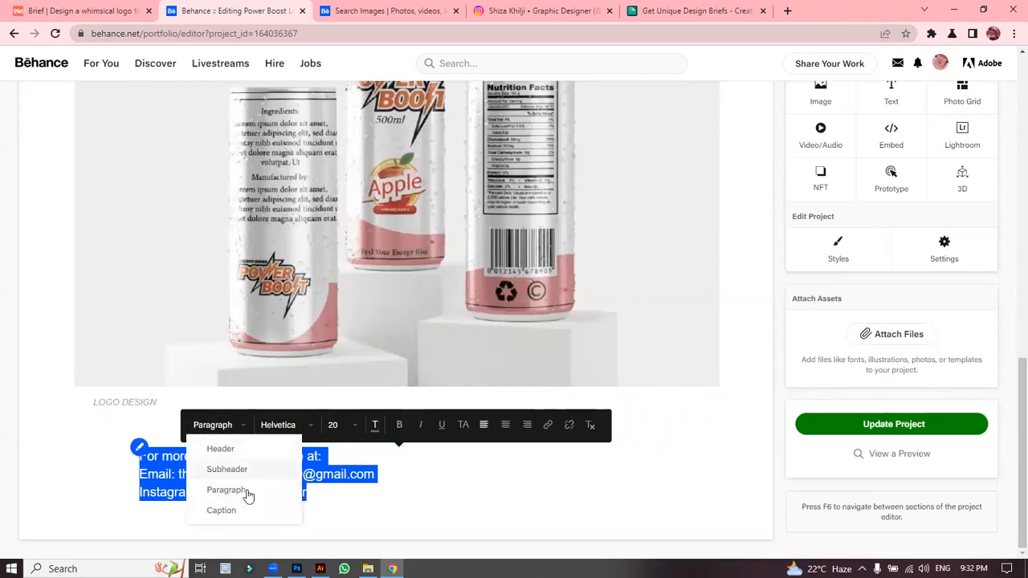
click(285, 432)
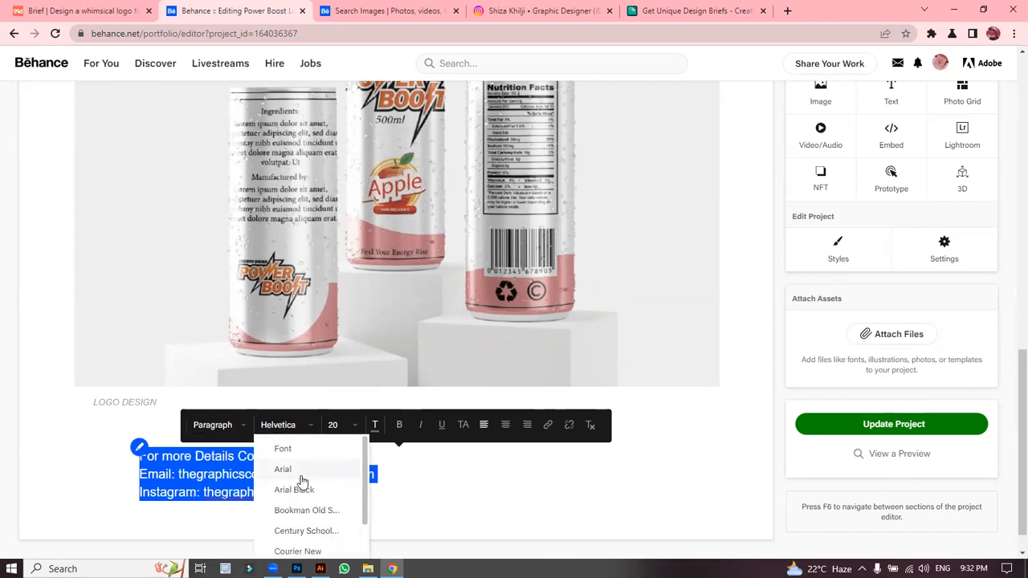
click(354, 428)
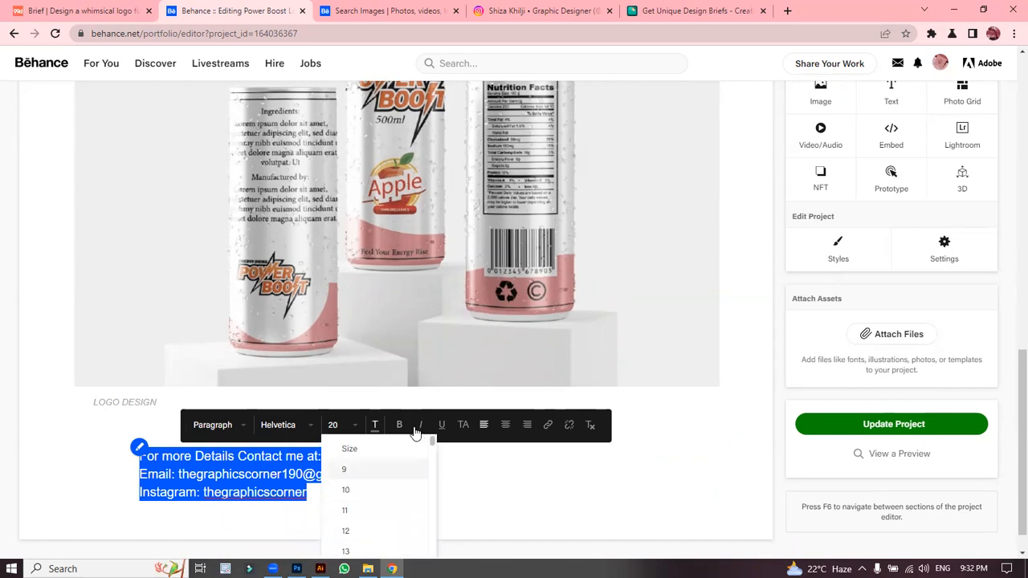
click(506, 431)
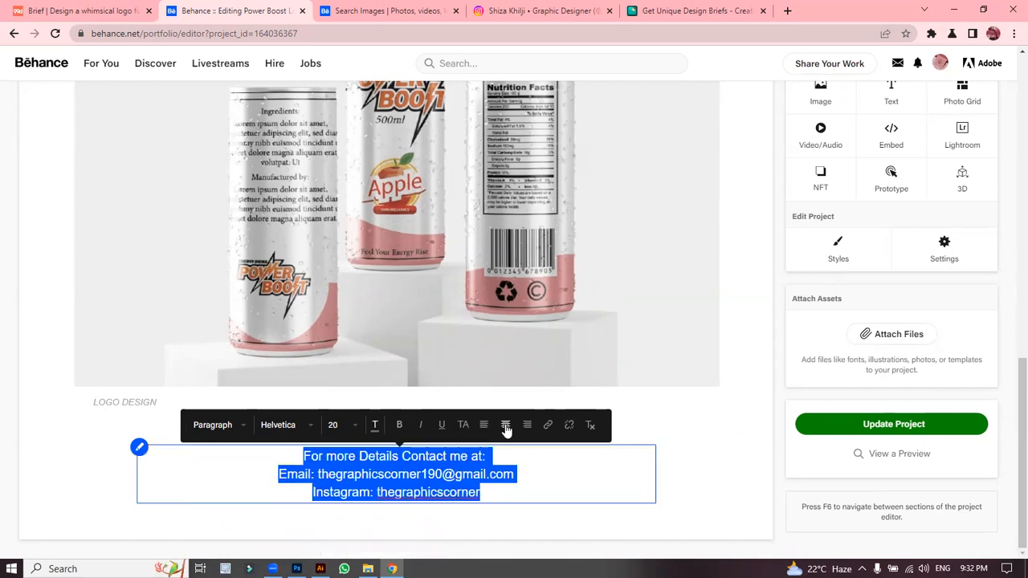
Step: Set the contact text to size 22 in the Tahoma font
click(354, 426)
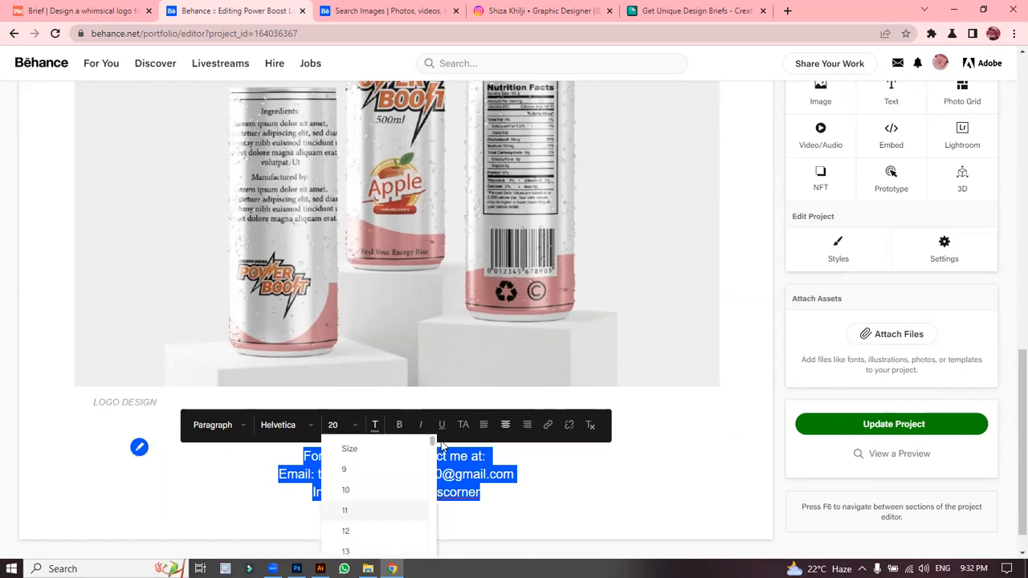
drag(432, 444, 435, 462)
click(379, 545)
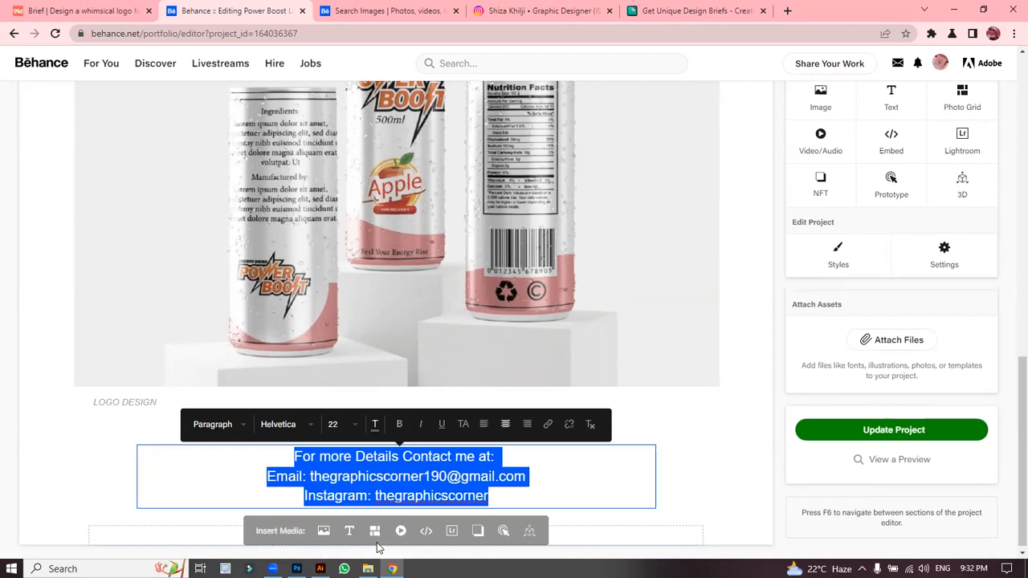
click(298, 431)
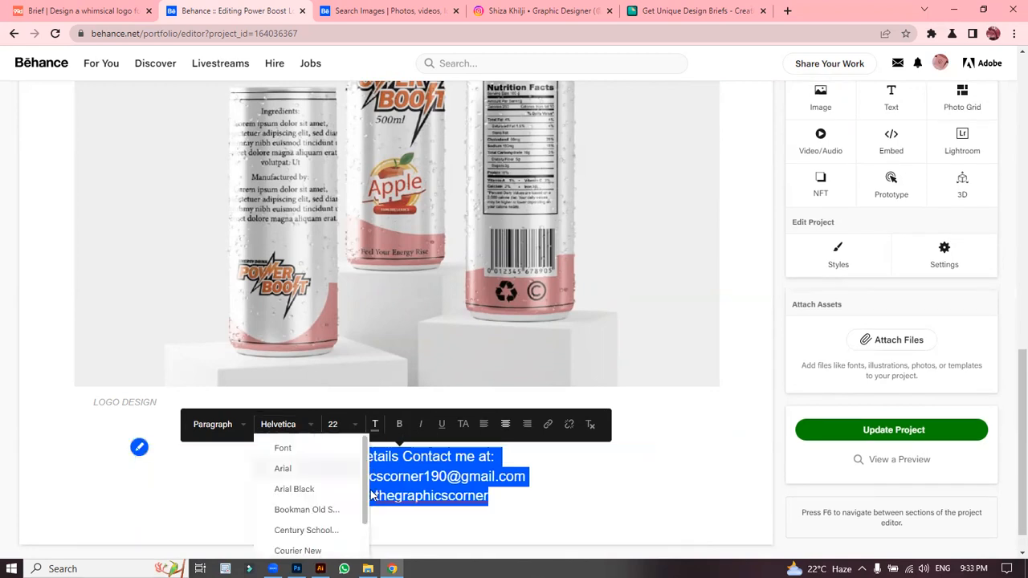
scroll(357, 476, down, 2)
click(290, 477)
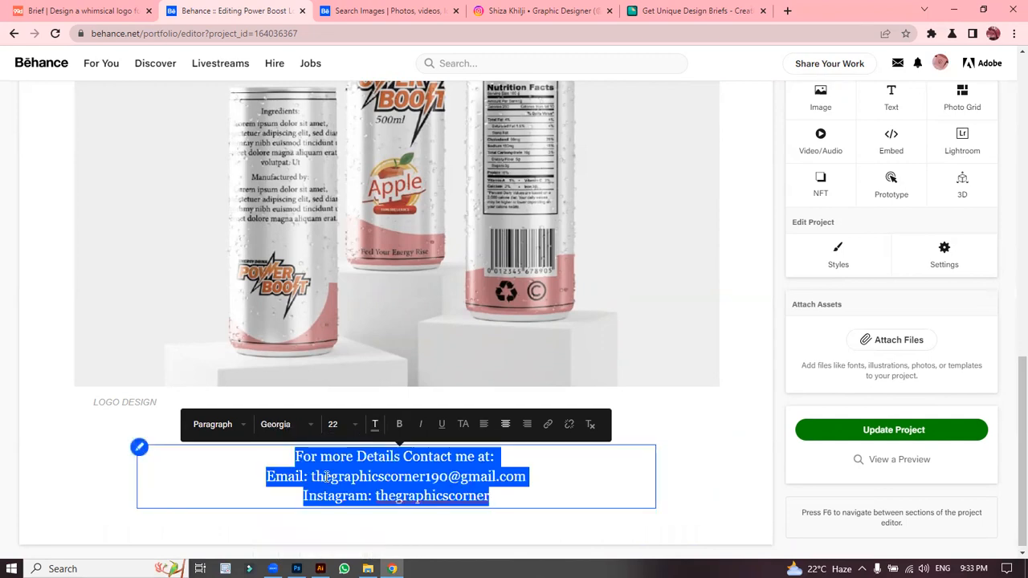
click(319, 426)
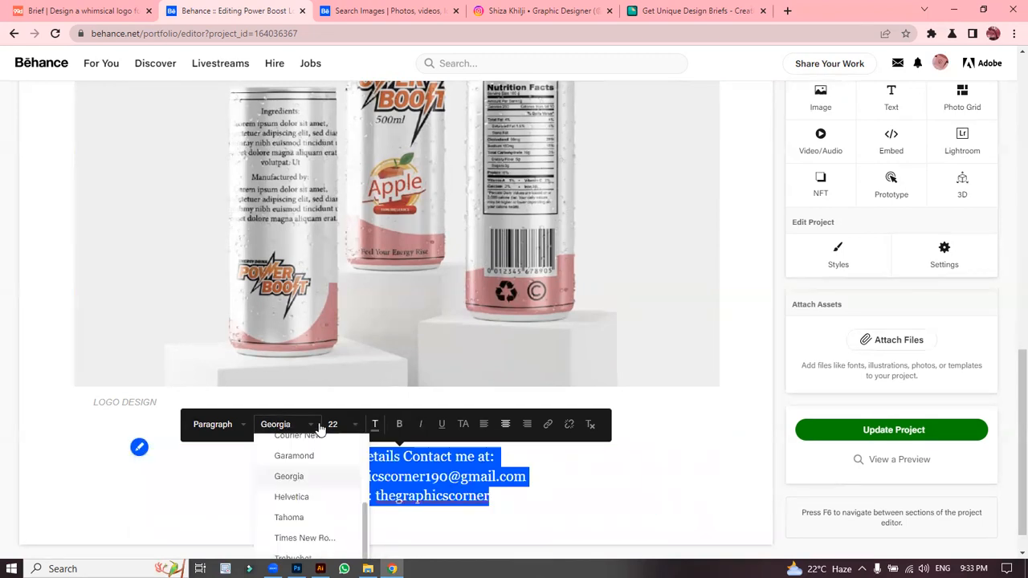
click(321, 519)
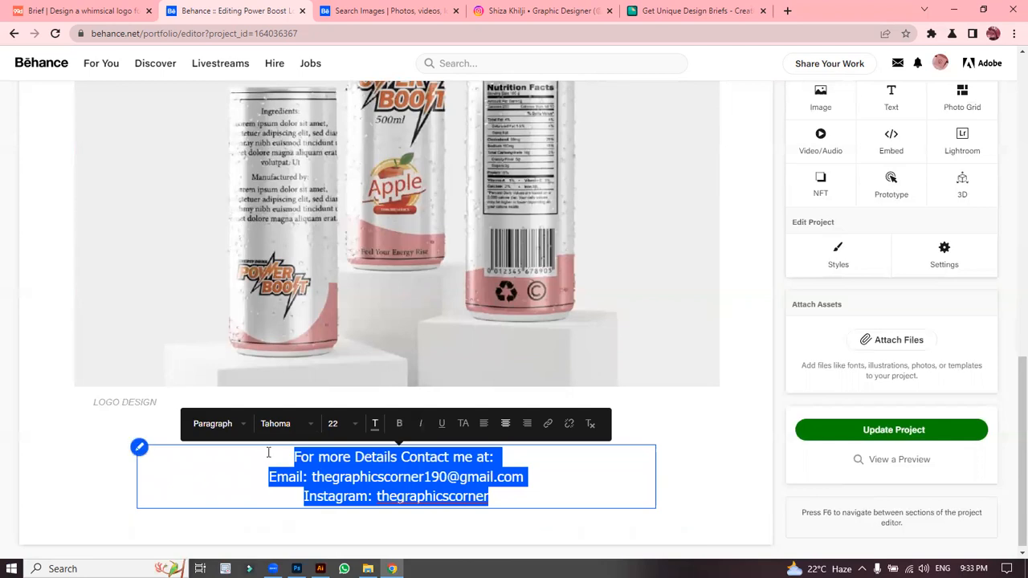
click(108, 452)
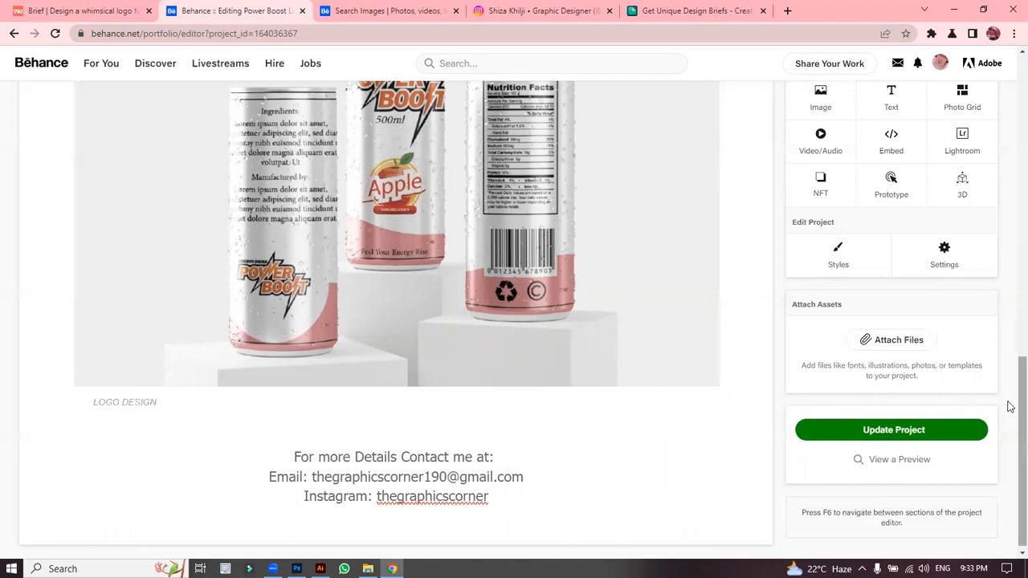
scroll(1009, 407, up, 10)
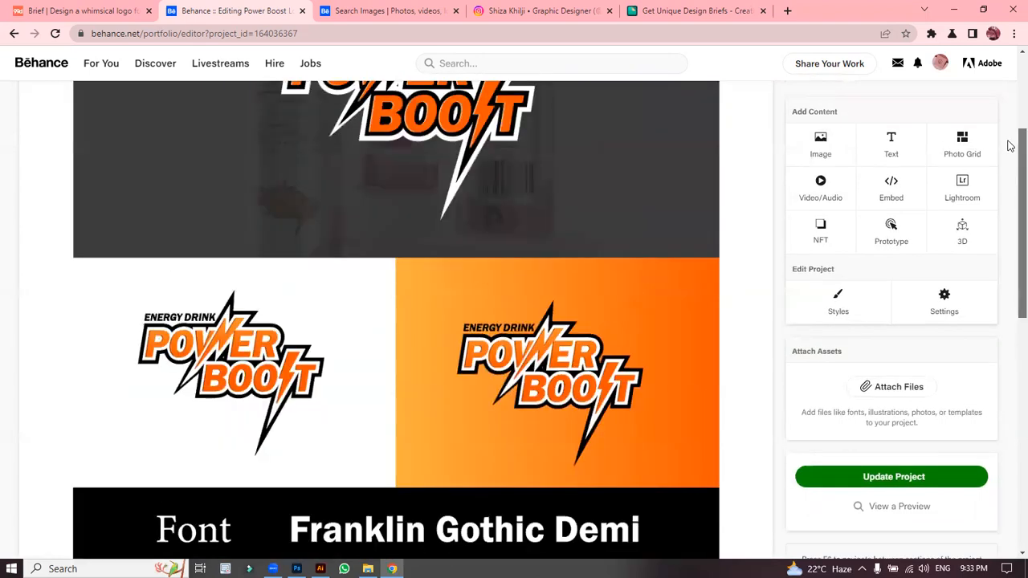
scroll(1010, 146, up, 3)
scroll(1009, 128, down, 2)
scroll(1009, 120, up, 2)
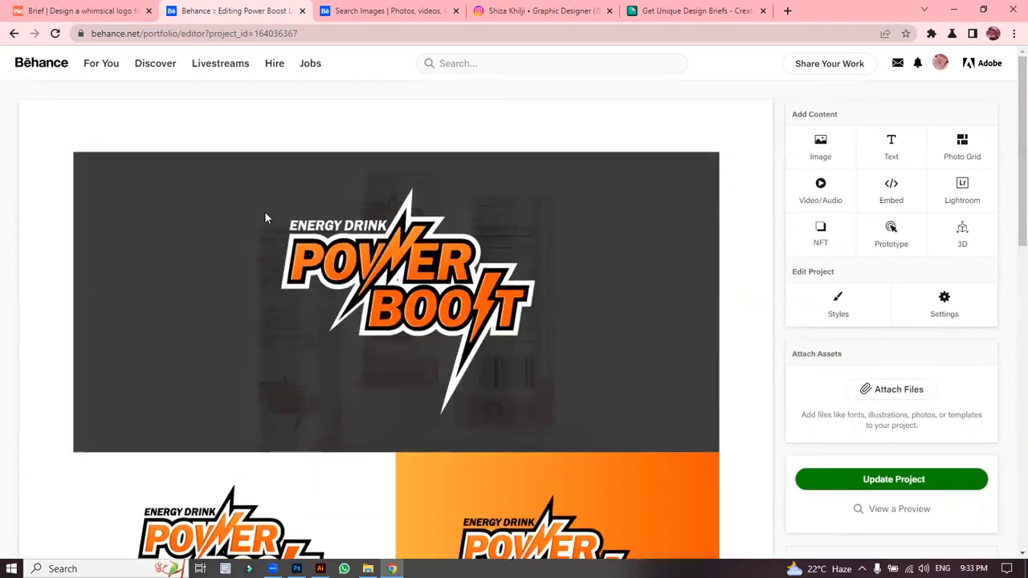
mouse_move(259, 120)
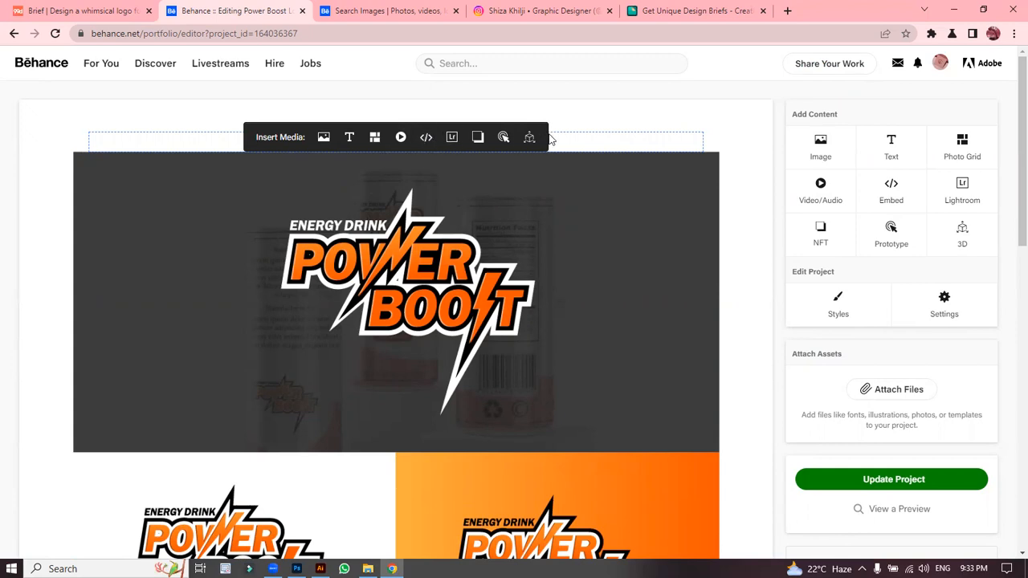
mouse_move(592, 305)
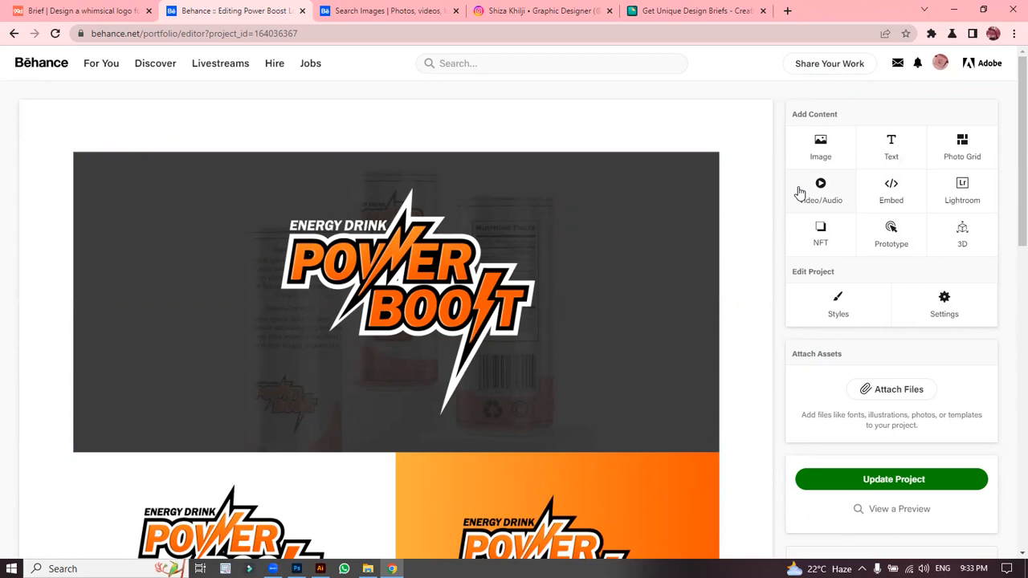
mouse_move(536, 266)
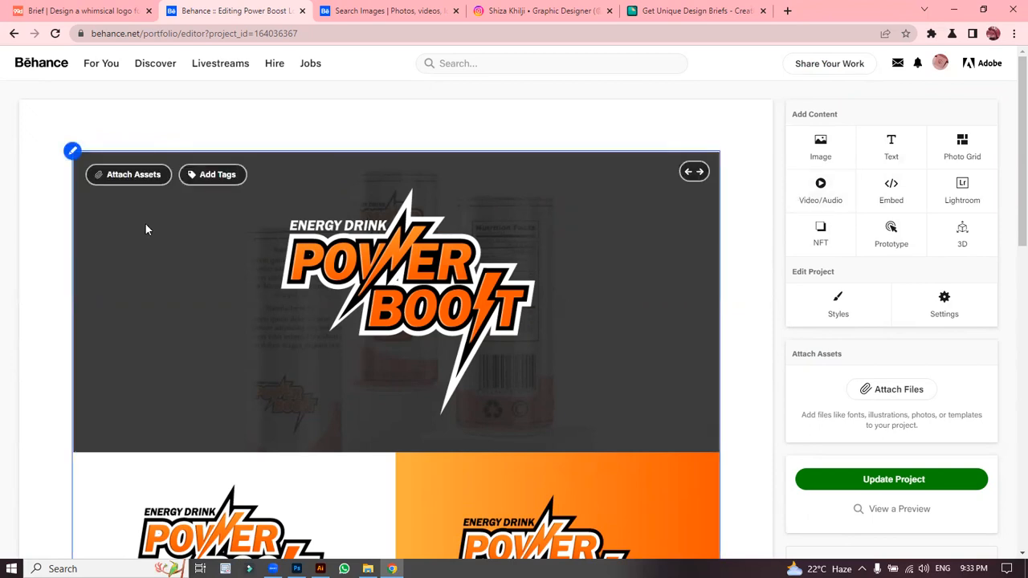
click(125, 179)
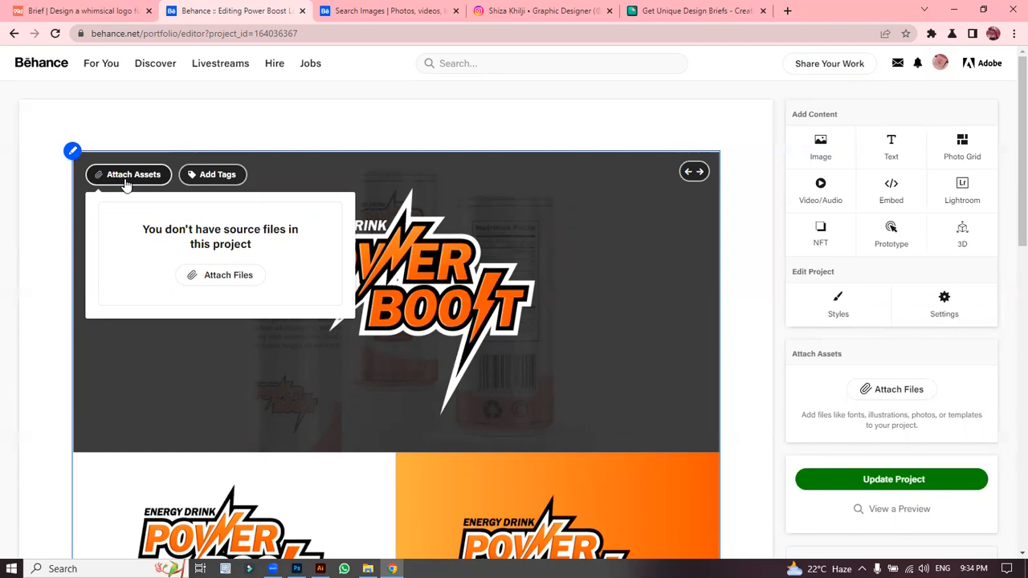
mouse_move(424, 133)
mouse_move(694, 173)
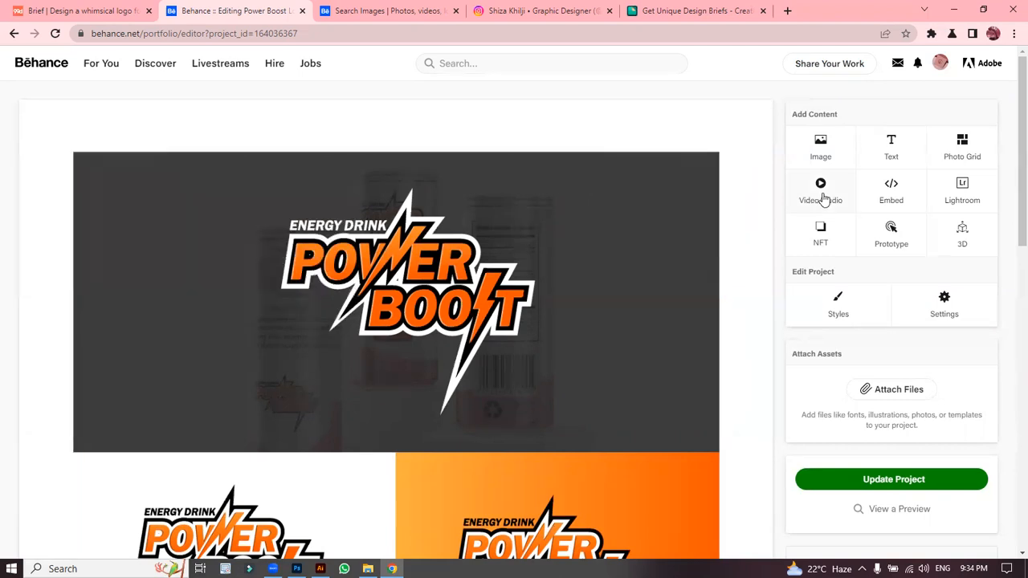
drag(1009, 127, 1009, 362)
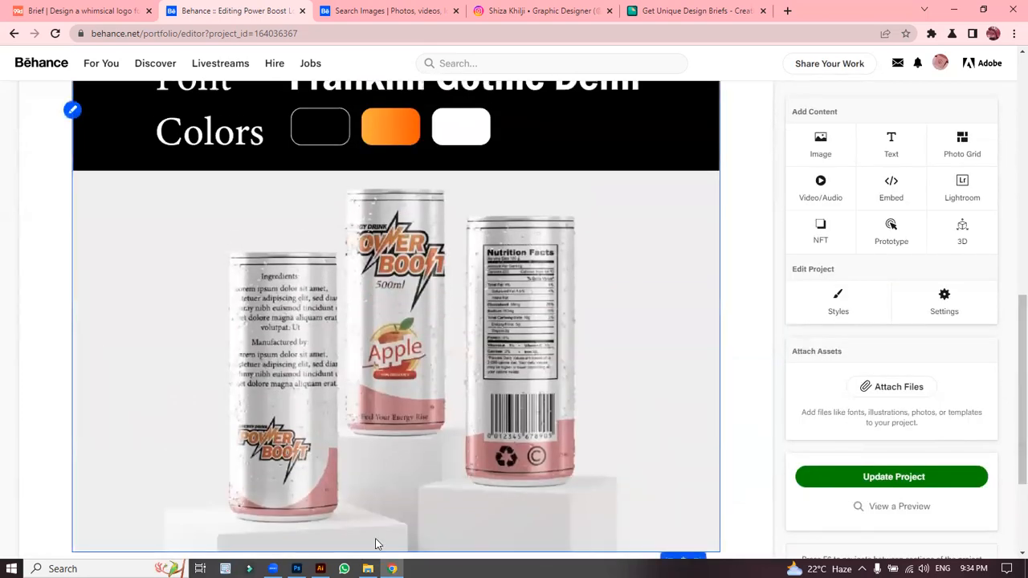
Step: In the Illustrator presentation file, delete the title text from the right-hand artboard
click(320, 569)
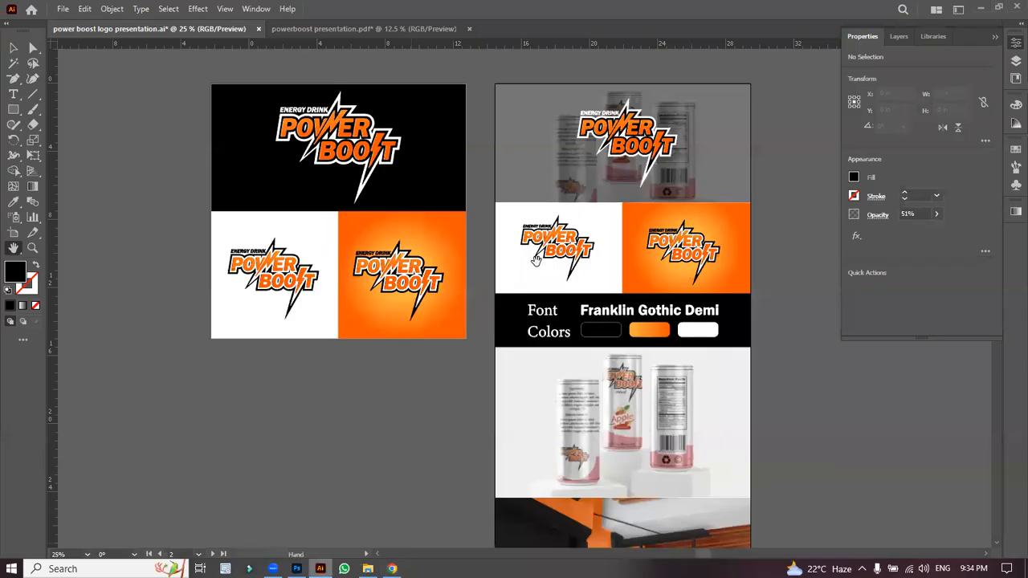
drag(764, 233, 492, 218)
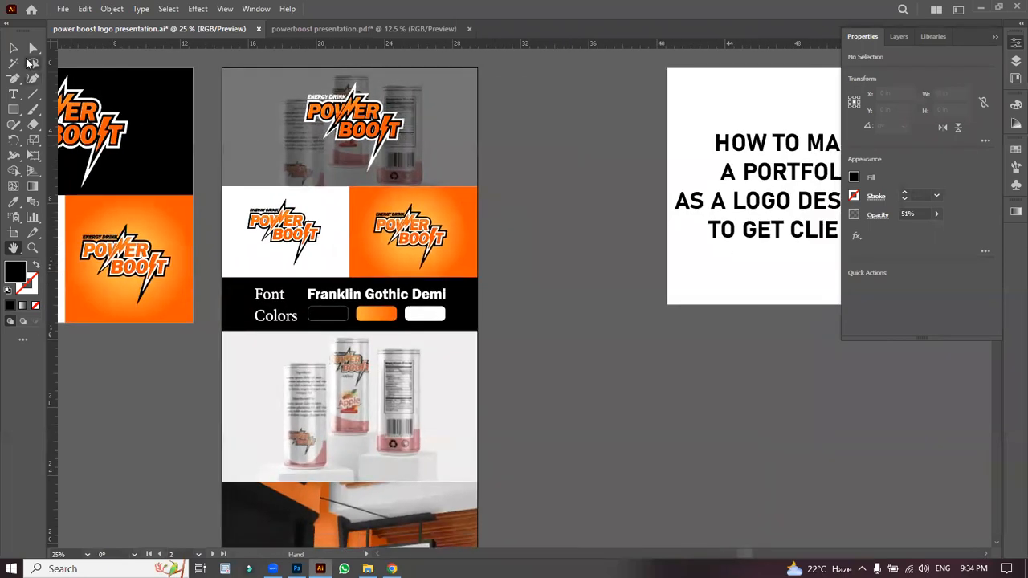
click(13, 48)
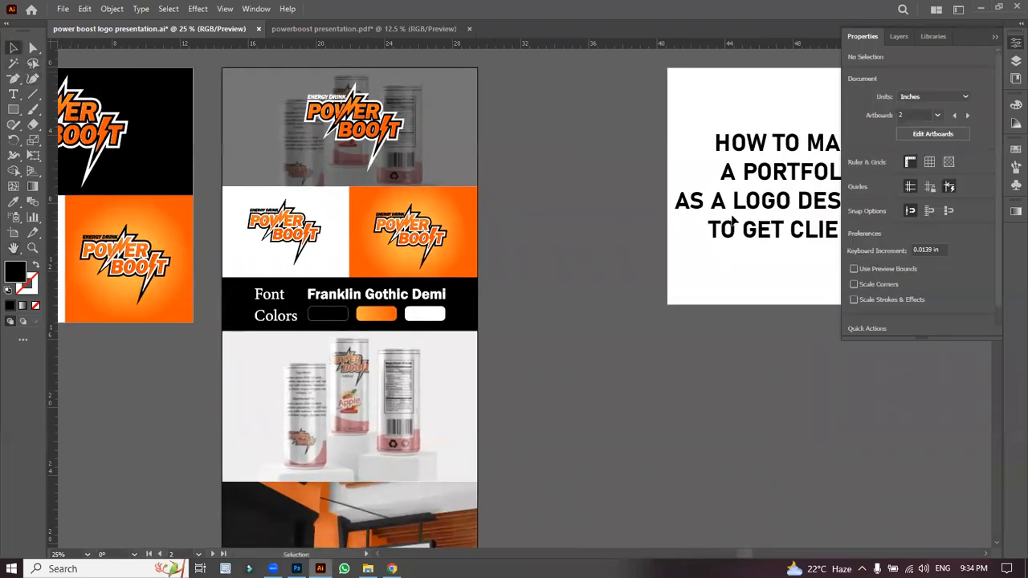
click(795, 273)
key(Delete)
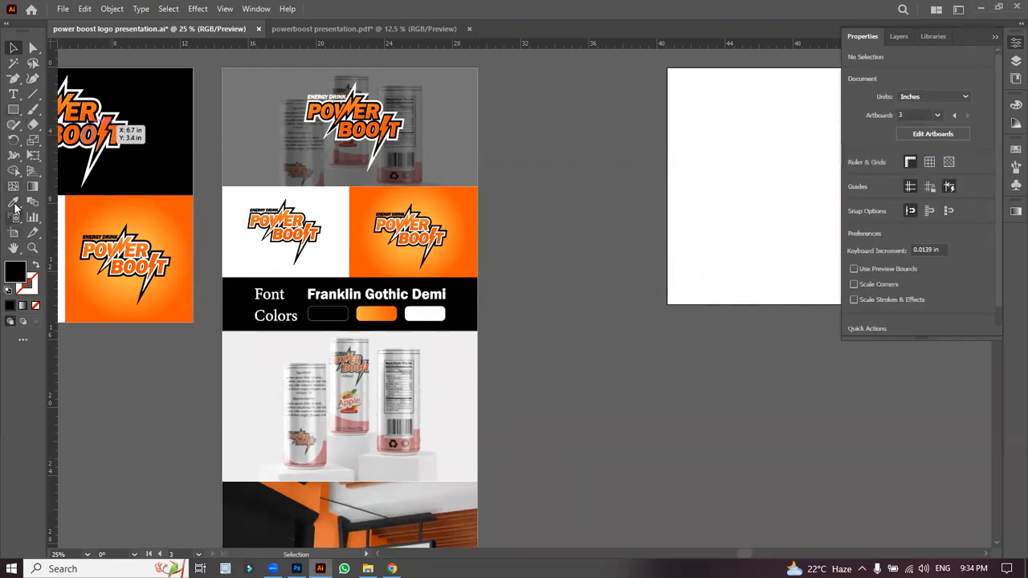
Step: Move the blank Artboard 9 left beside the others and stretch it to 33.72 in tall
click(13, 233)
drag(727, 168, 565, 169)
key(ctrl+minus)
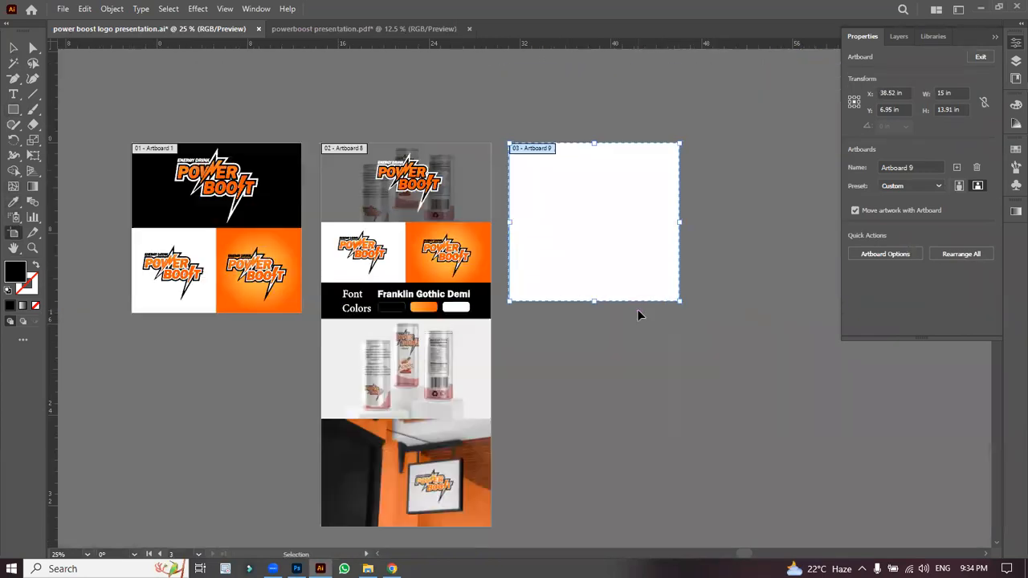
drag(596, 301, 595, 524)
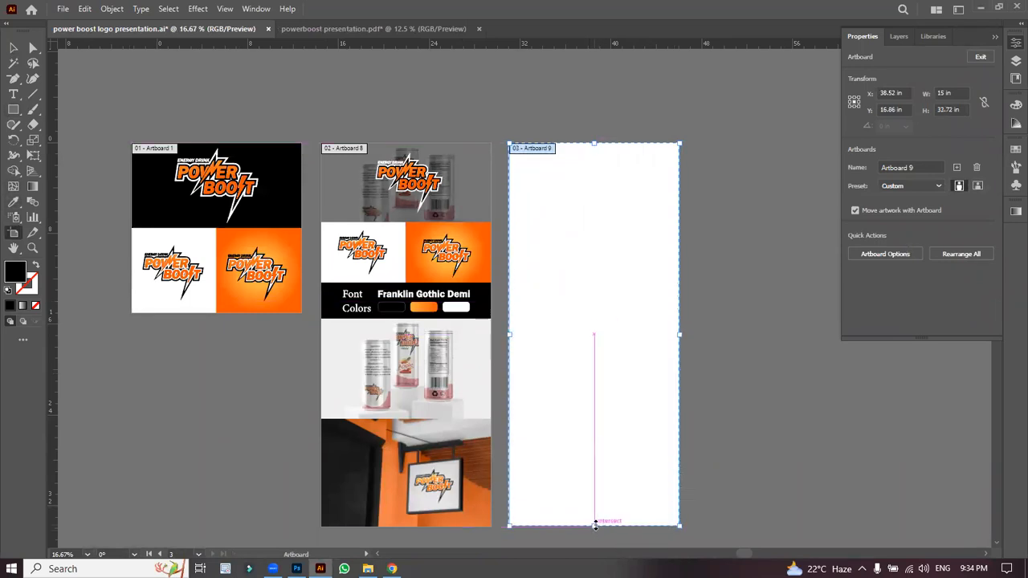
click(13, 47)
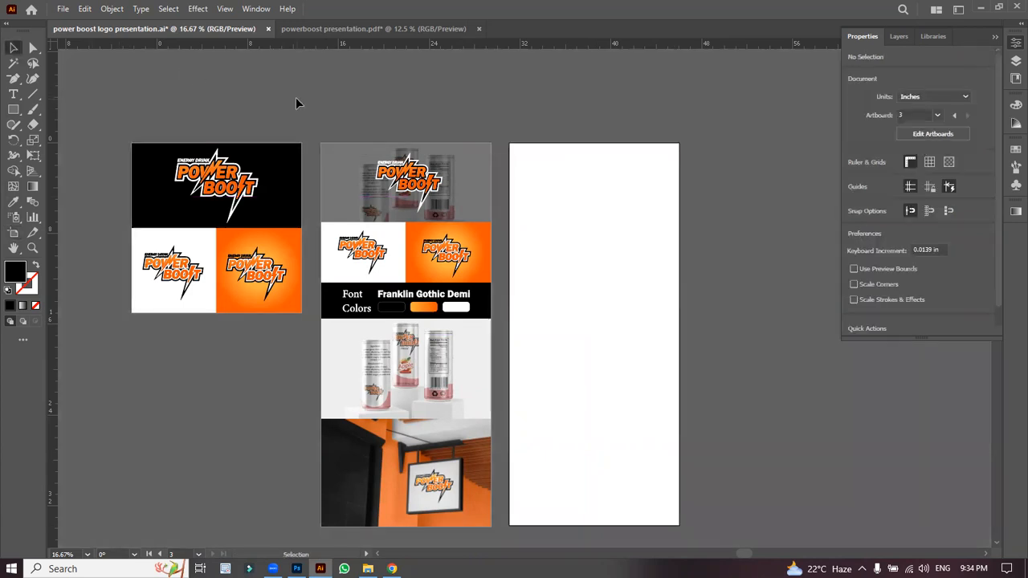
Step: Alt-drag the second board's artwork onto the third artboard and shorten that artboard to 7.11 in
click(478, 491)
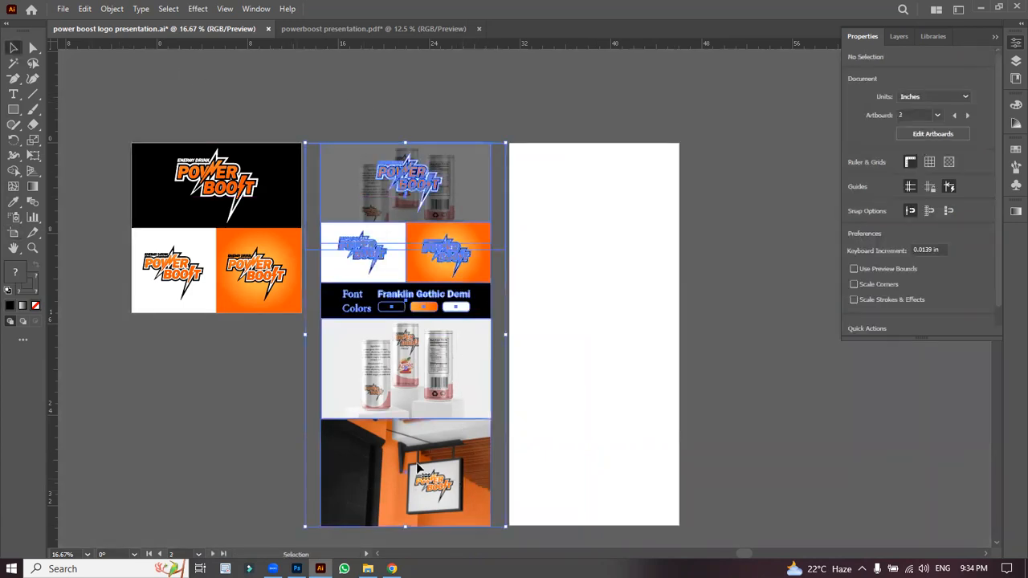
drag(407, 455, 595, 455)
click(727, 427)
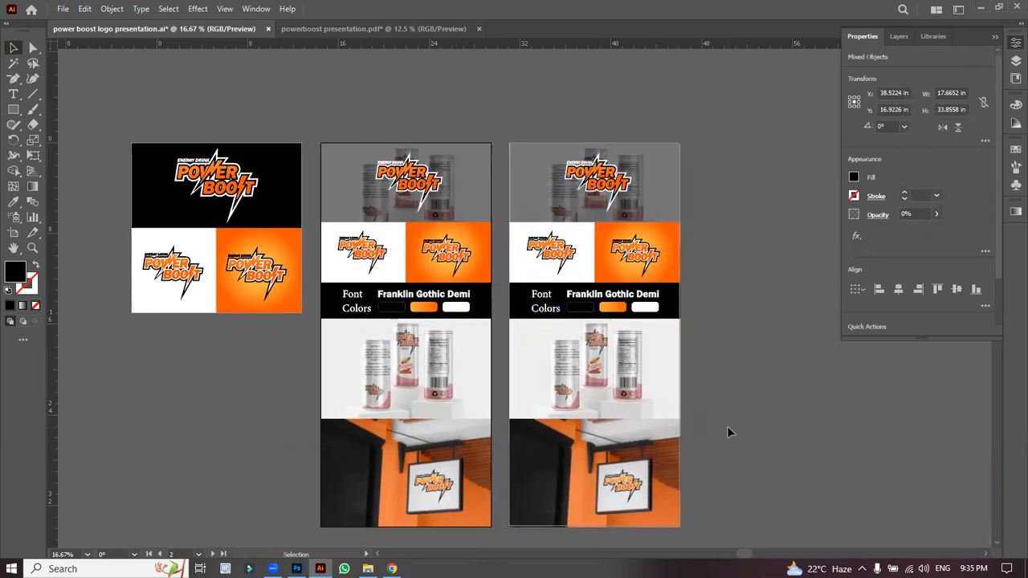
click(13, 233)
click(600, 407)
drag(596, 527, 596, 223)
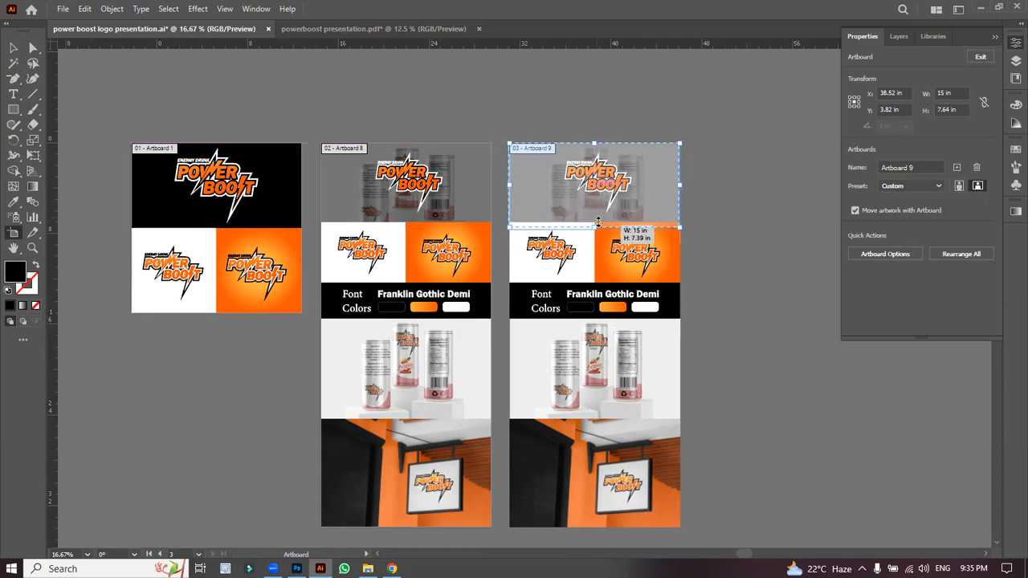
drag(598, 220, 598, 222)
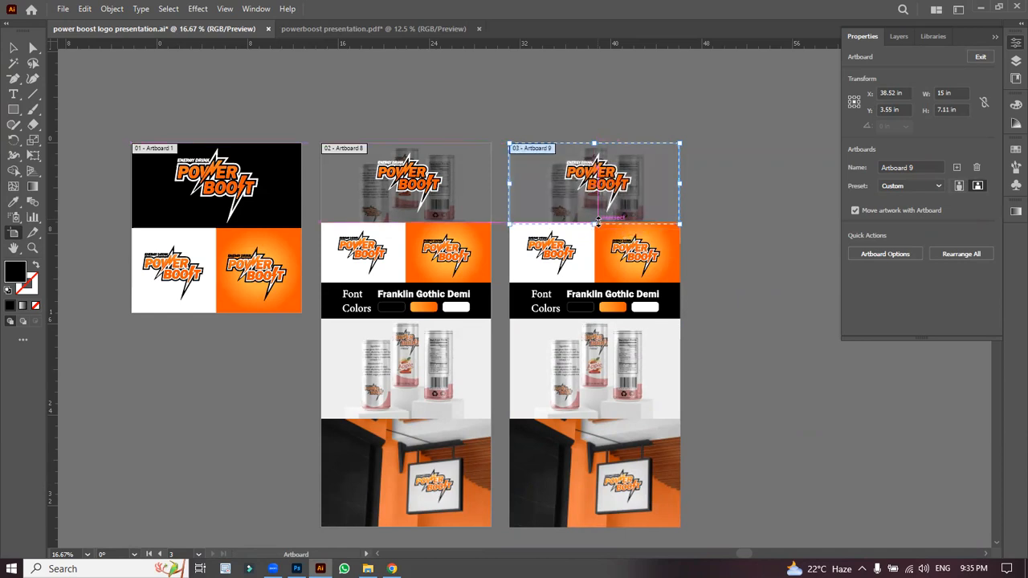
Step: Zoom in on the top logo section and trim the third artboard's height to 7.06 in
key(ctrl+equal)
key(ctrl+equal)
key(ctrl+equal)
key(h)
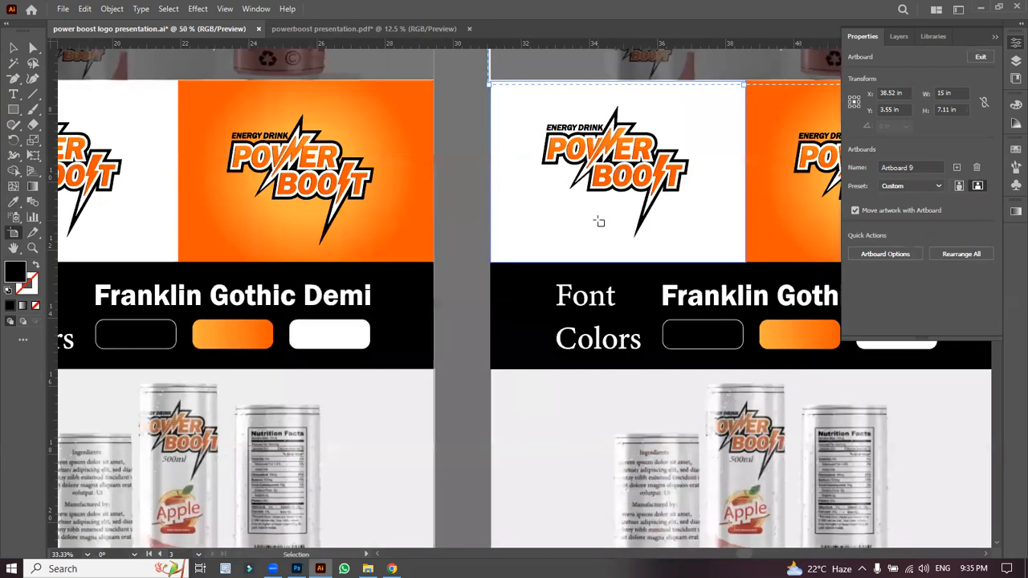
drag(530, 239, 175, 406)
scroll(298, 451, up, 3)
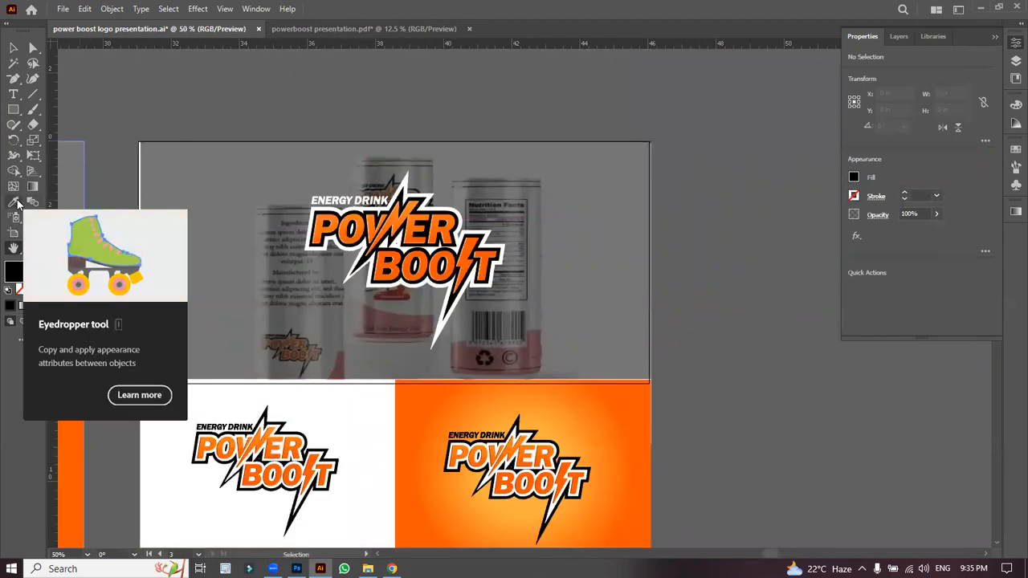
click(13, 232)
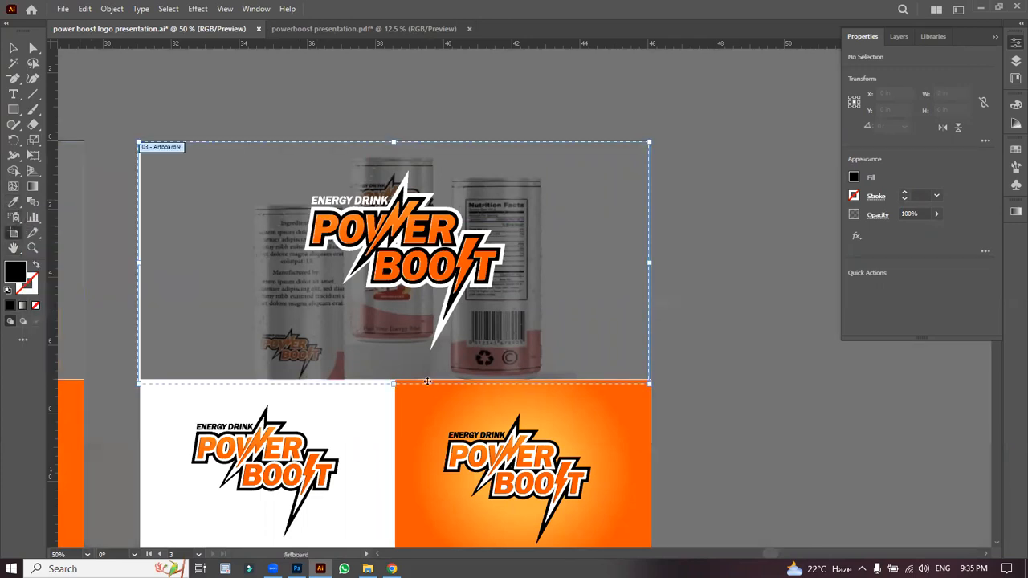
drag(395, 385, 395, 379)
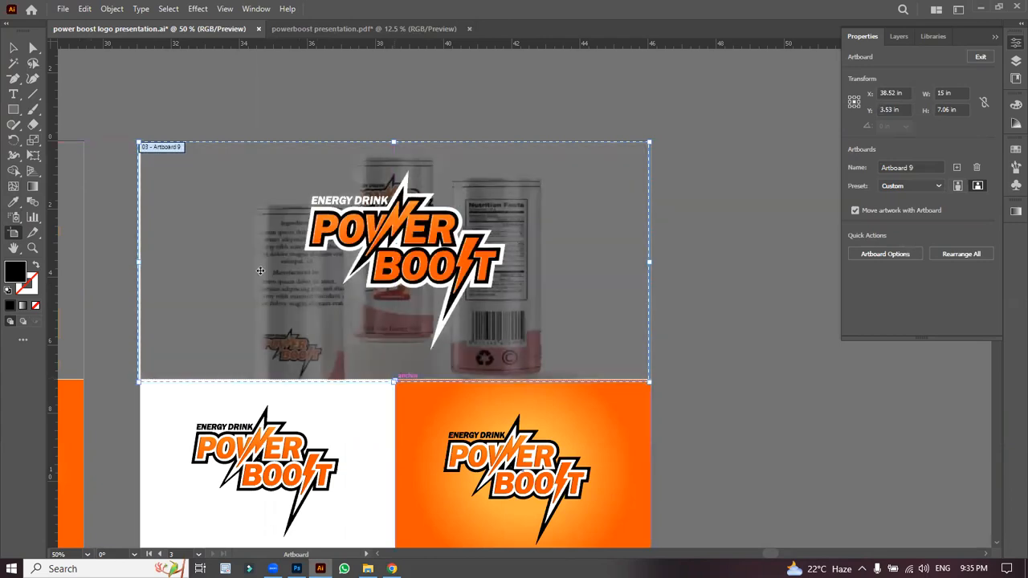
click(14, 48)
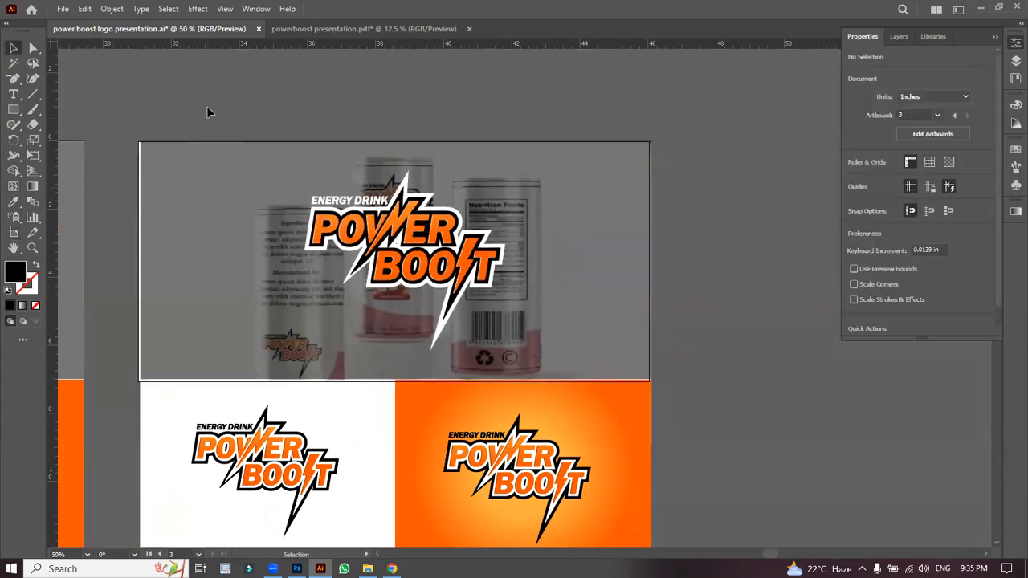
Step: Align the cans image, group it with the logo and overlay, and send the group to back
click(198, 310)
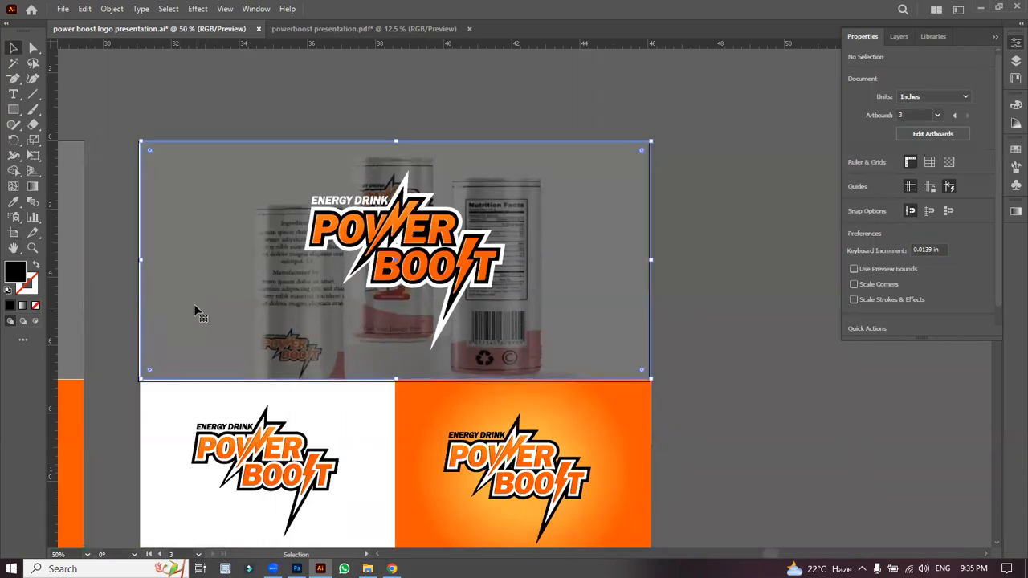
drag(193, 307, 193, 311)
drag(290, 183, 291, 184)
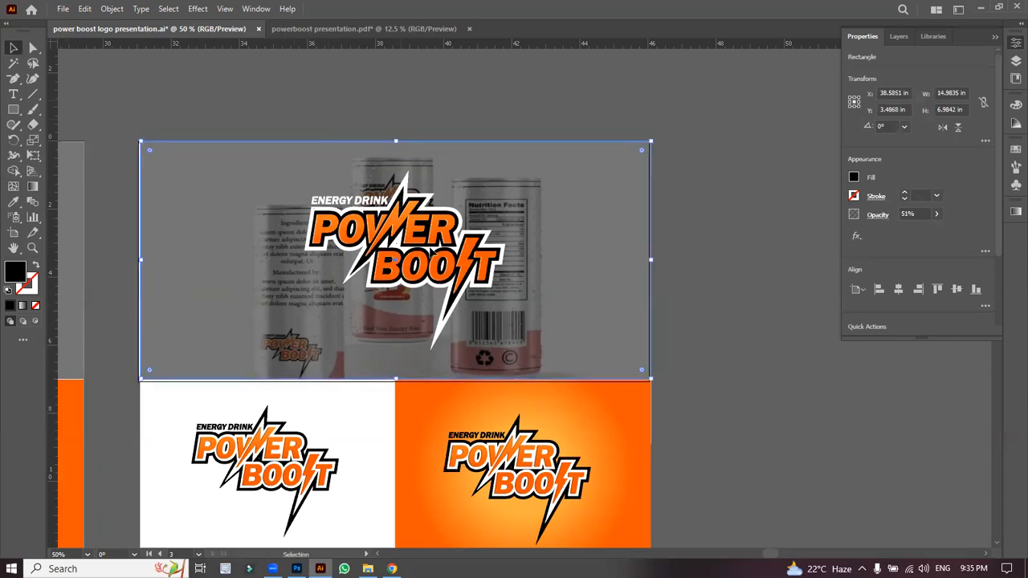
key(ctrl+a)
right_click(431, 249)
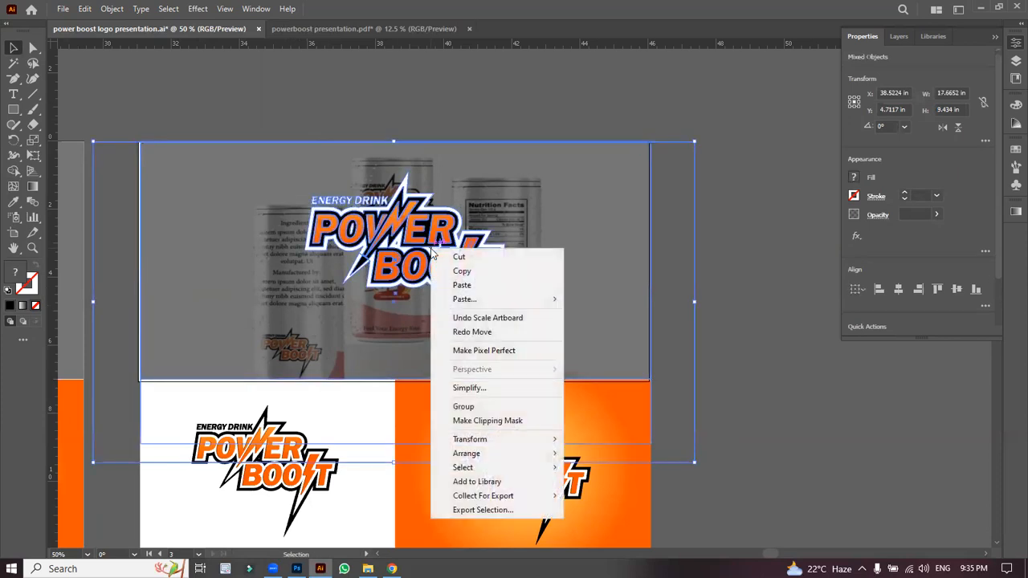
click(498, 406)
drag(504, 303, 503, 302)
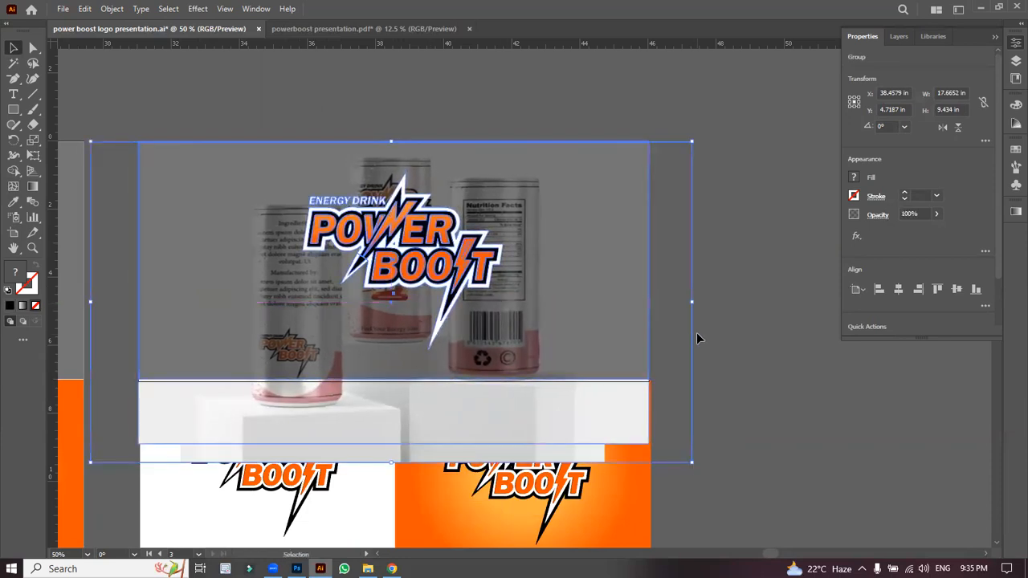
click(697, 337)
click(544, 324)
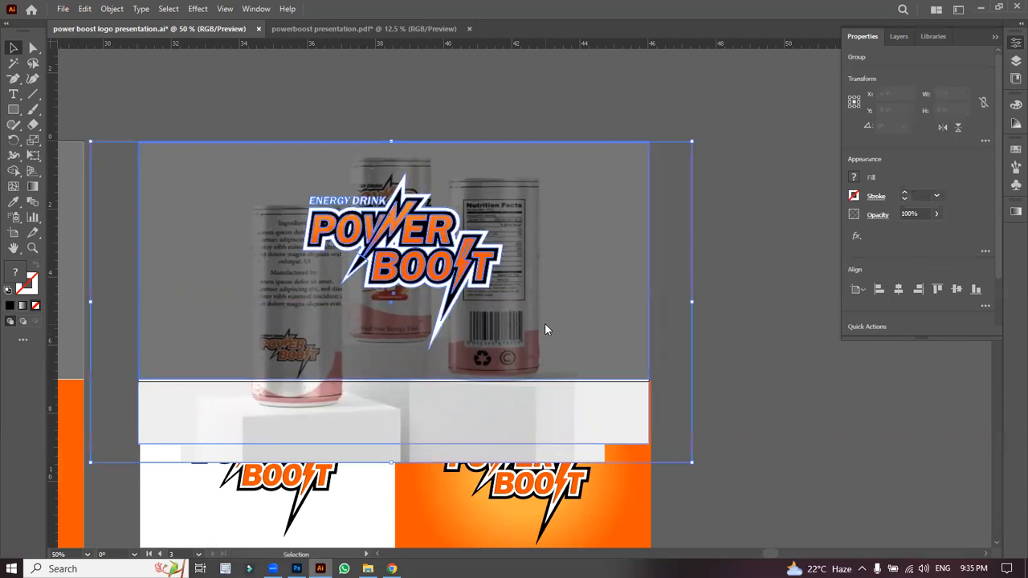
right_click(545, 322)
mouse_move(604, 265)
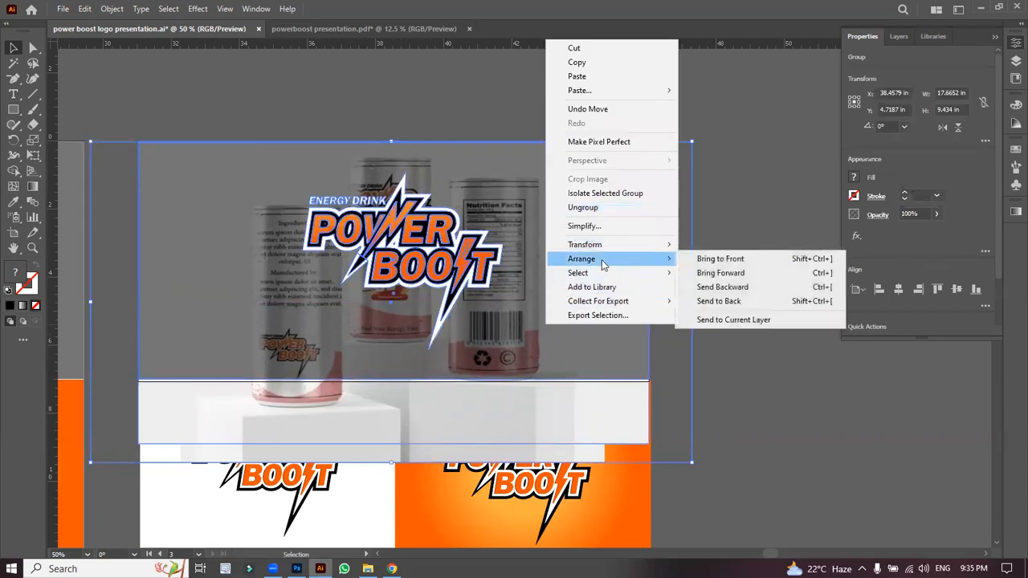
click(711, 304)
click(710, 305)
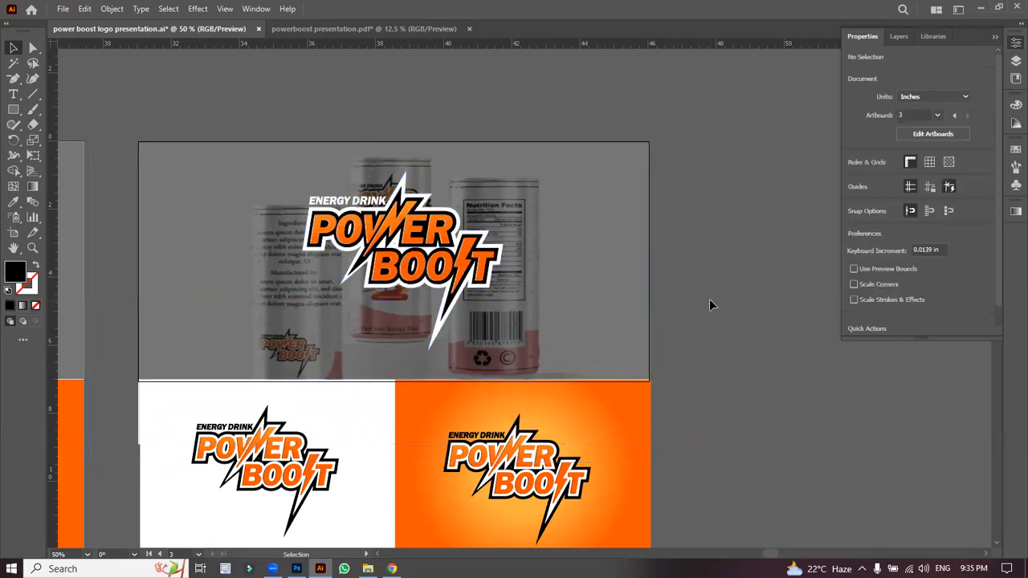
Step: Nudge the right artboard's artwork group left to sit at Y 20.5 in
key(ctrl+minus)
key(ctrl+minus)
key(ctrl+minus)
key(ctrl+minus)
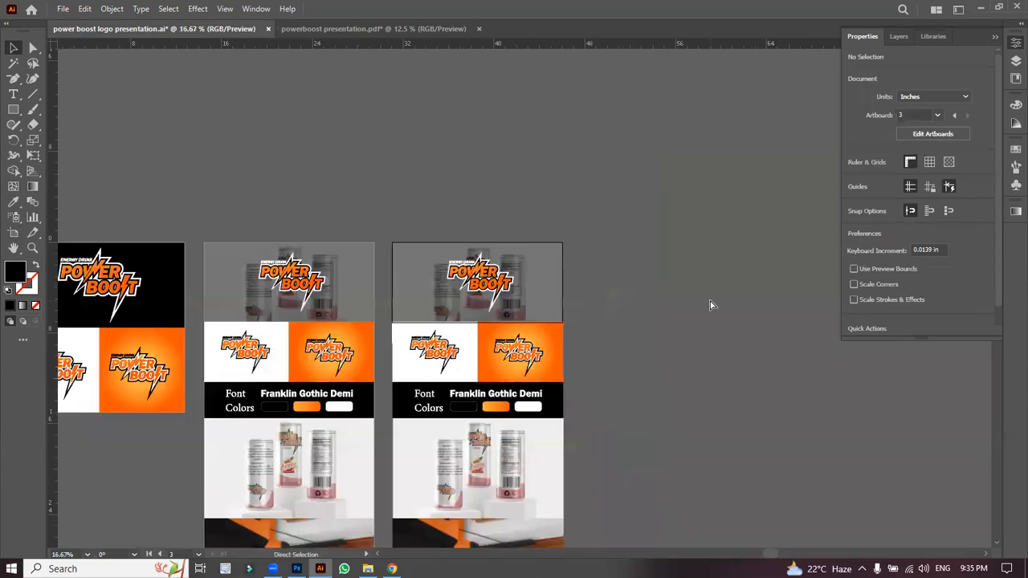
scroll(474, 534, down, 1)
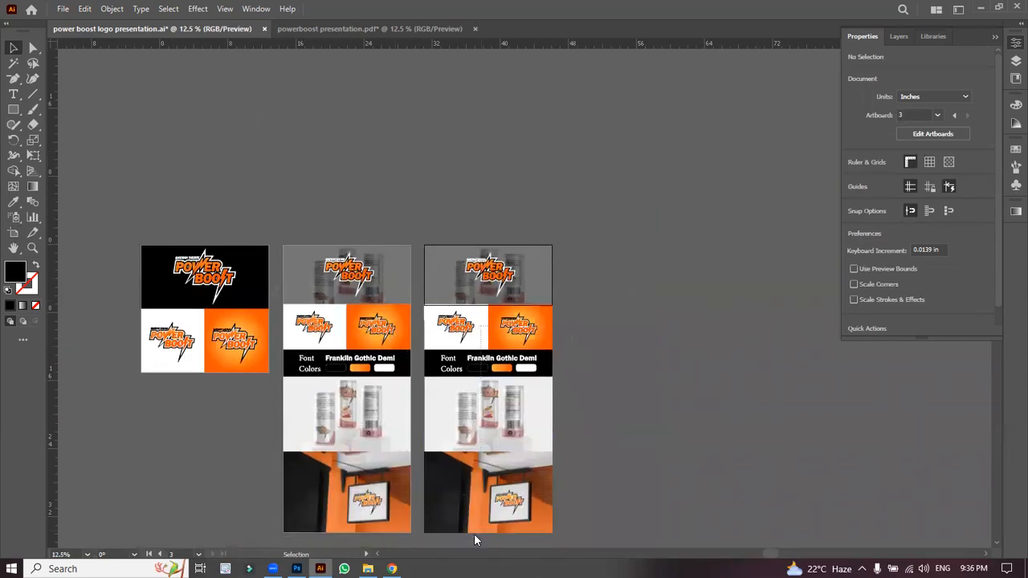
click(494, 415)
key(Left)
click(593, 324)
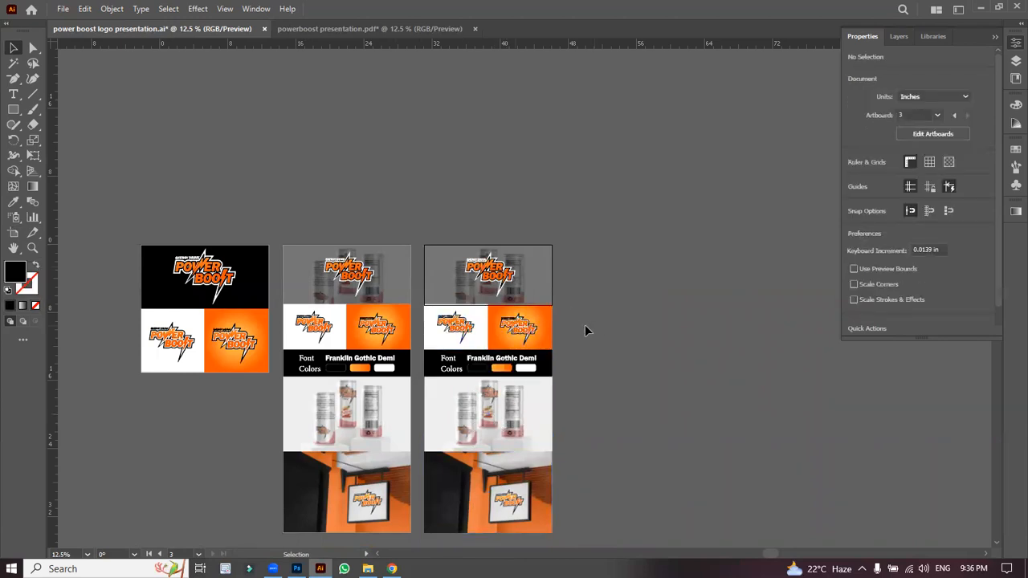
Step: Inspect the middle presentation's sections, top-banner logo group and orange rectangle, then select the Artboard tool
click(420, 322)
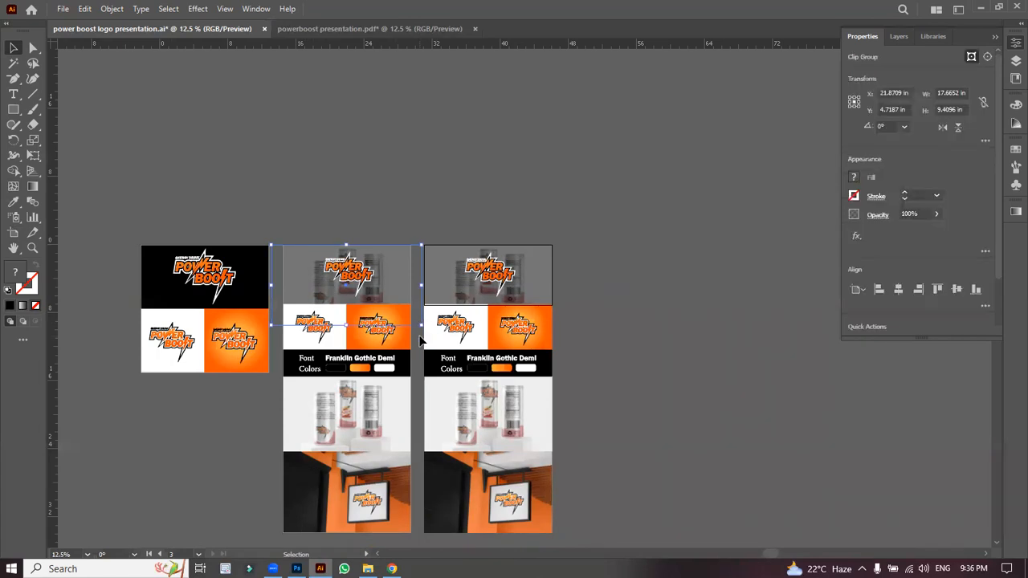
drag(615, 504, 569, 511)
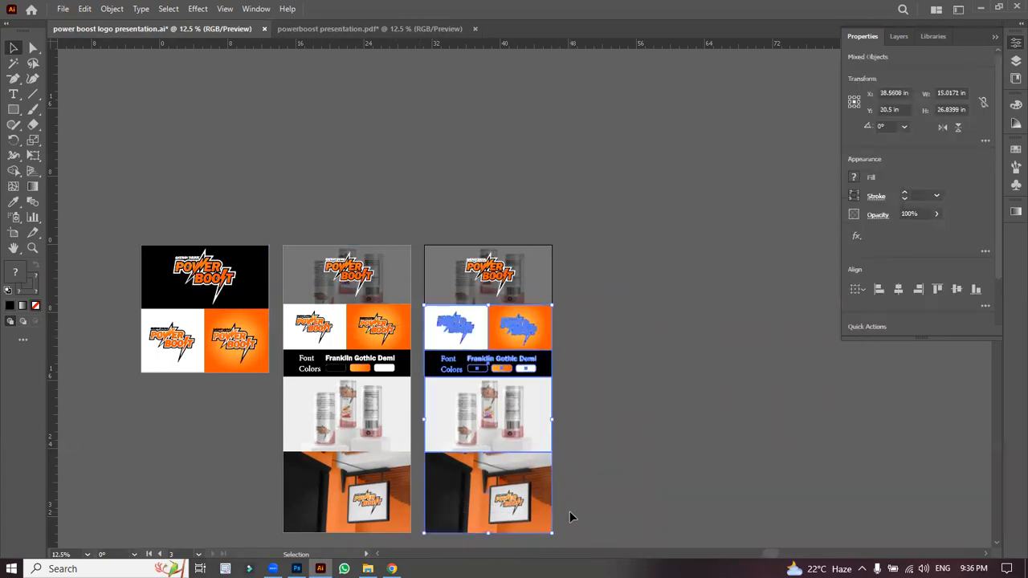
key(ctrl+plus)
key(ctrl+plus)
key(ctrl+minus)
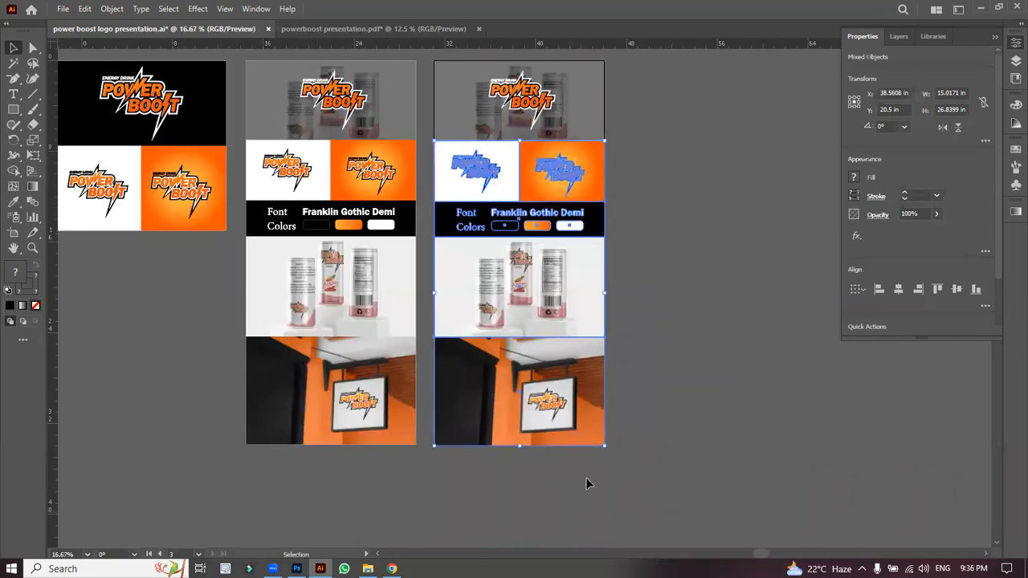
click(679, 366)
click(474, 131)
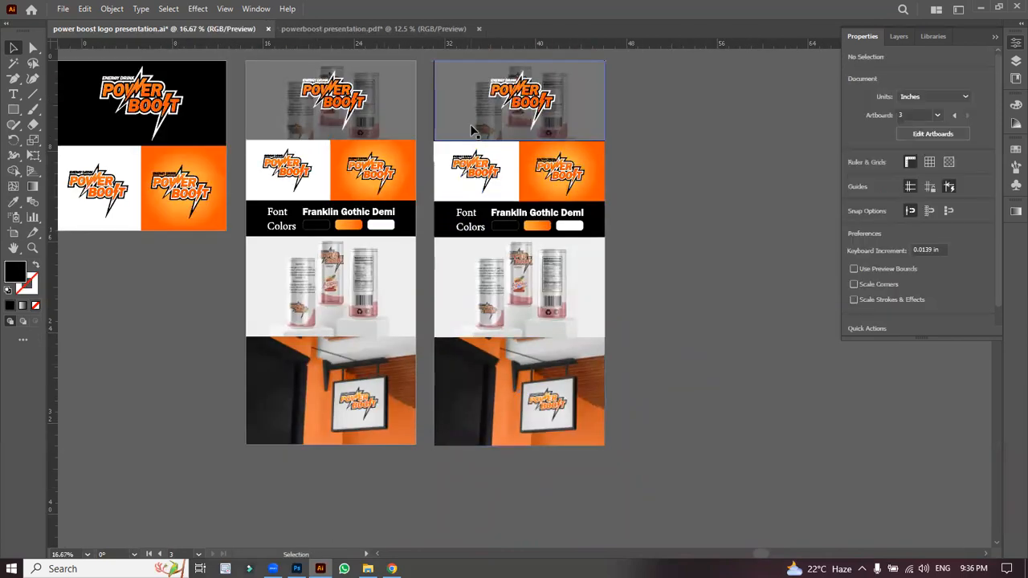
click(596, 186)
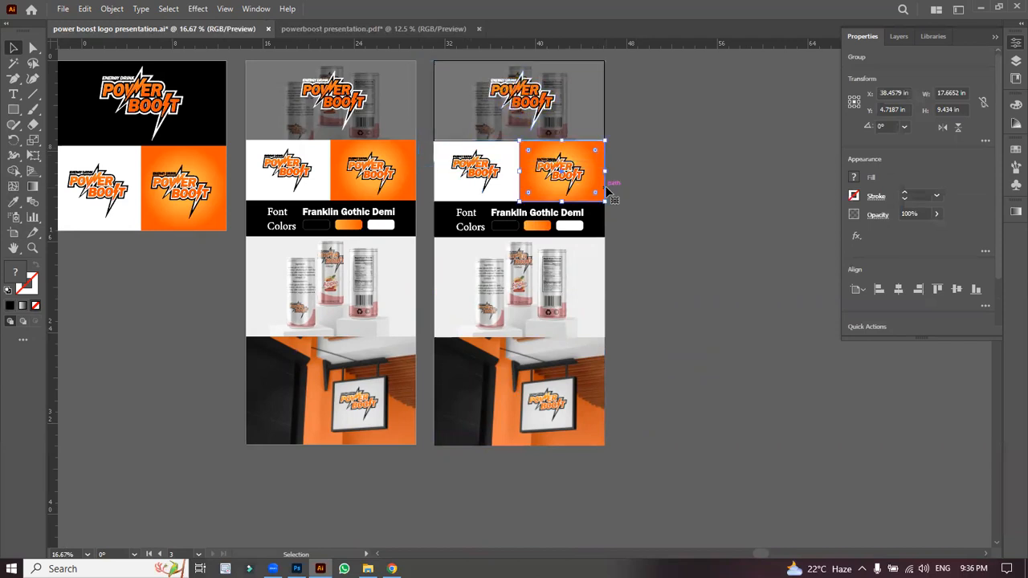
click(211, 265)
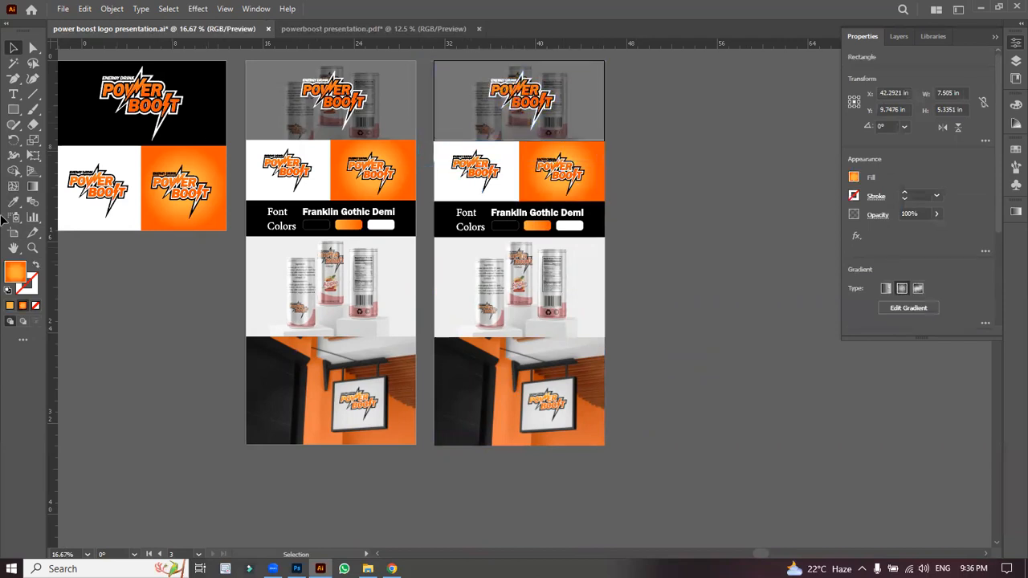
click(13, 234)
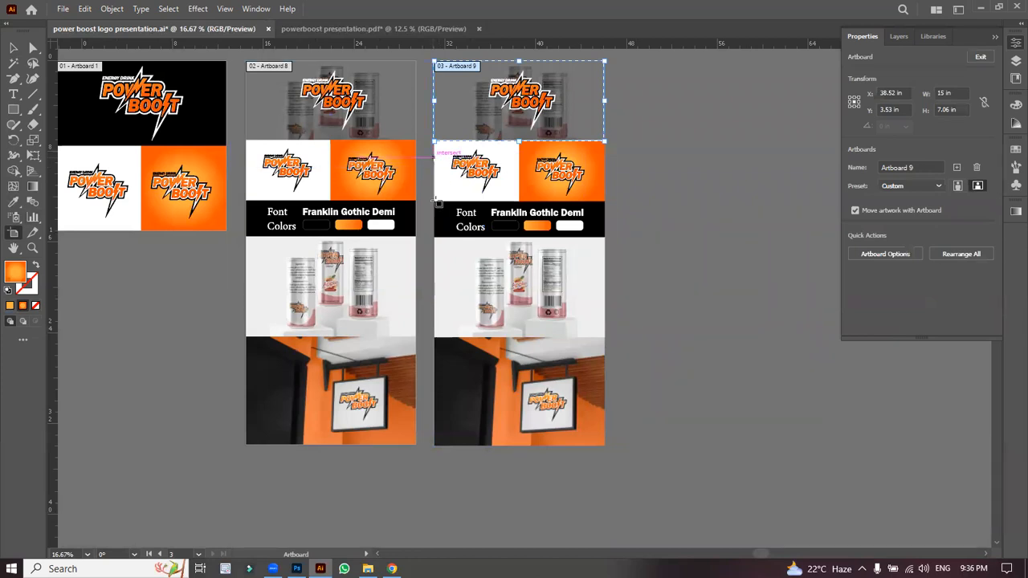
Step: Draw a new artboard around the logo row, undoing an accidental move
drag(436, 202, 604, 142)
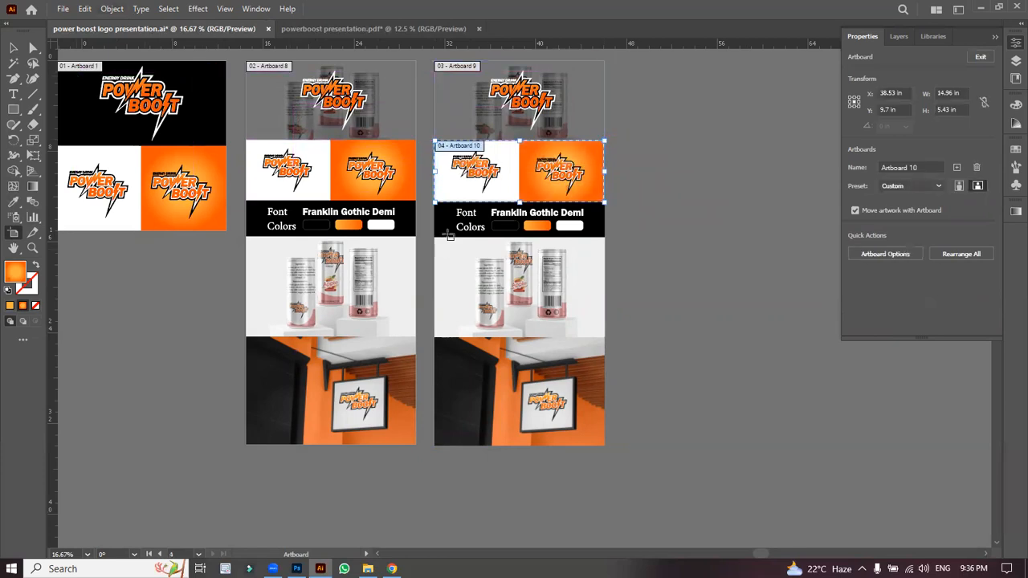
drag(472, 191, 472, 274)
key(ctrl+z)
click(454, 110)
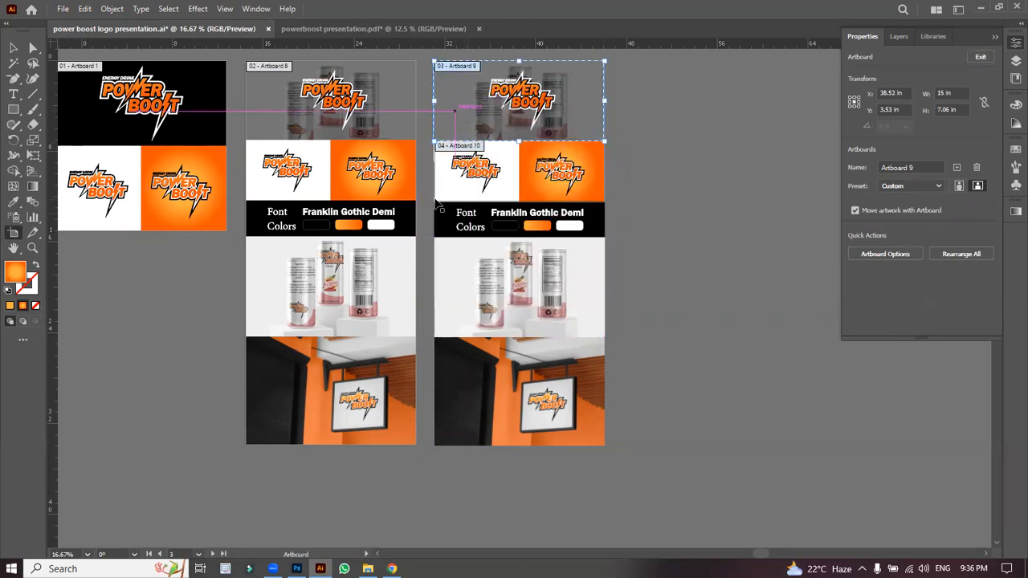
click(61, 290)
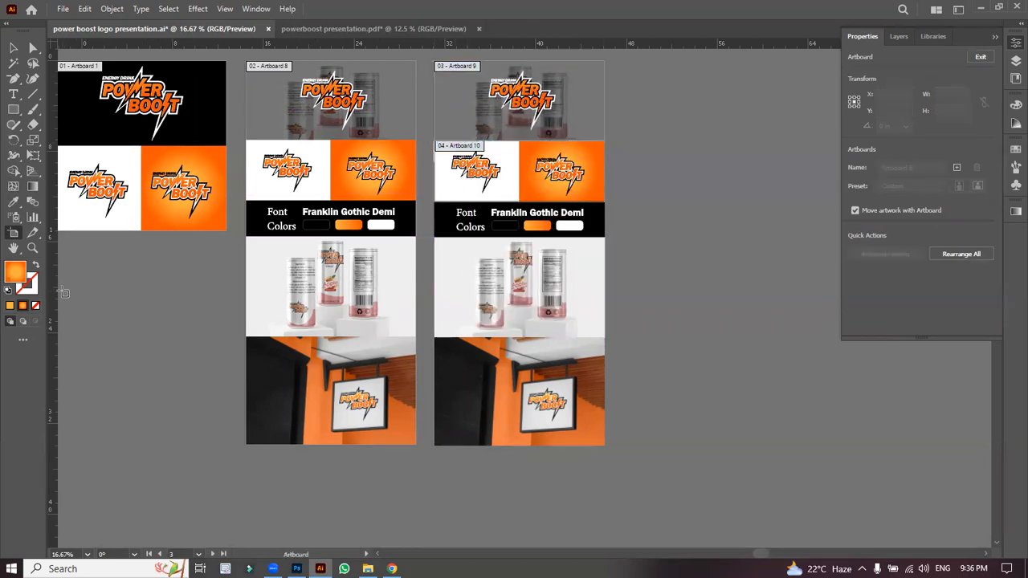
click(12, 49)
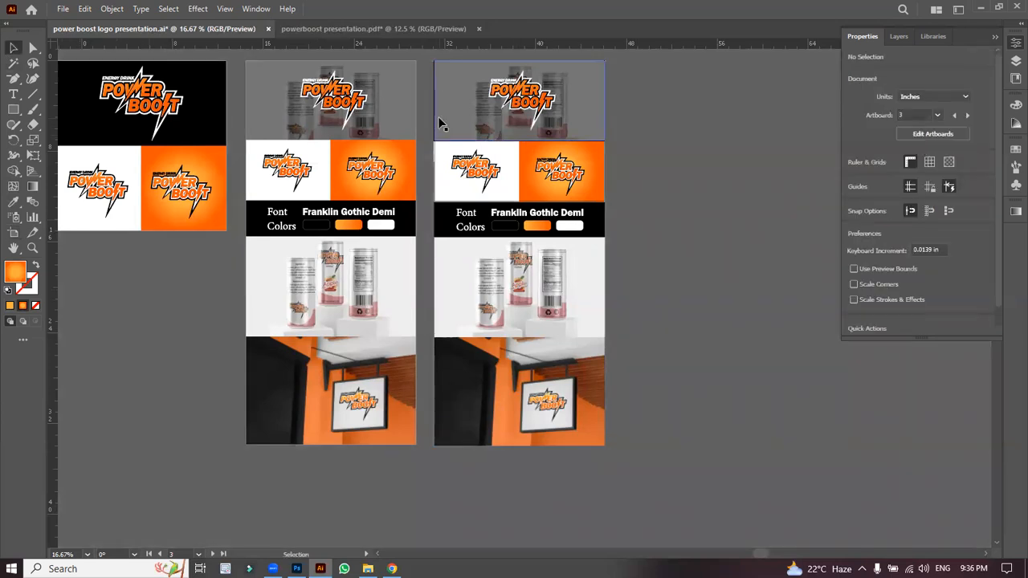
click(13, 234)
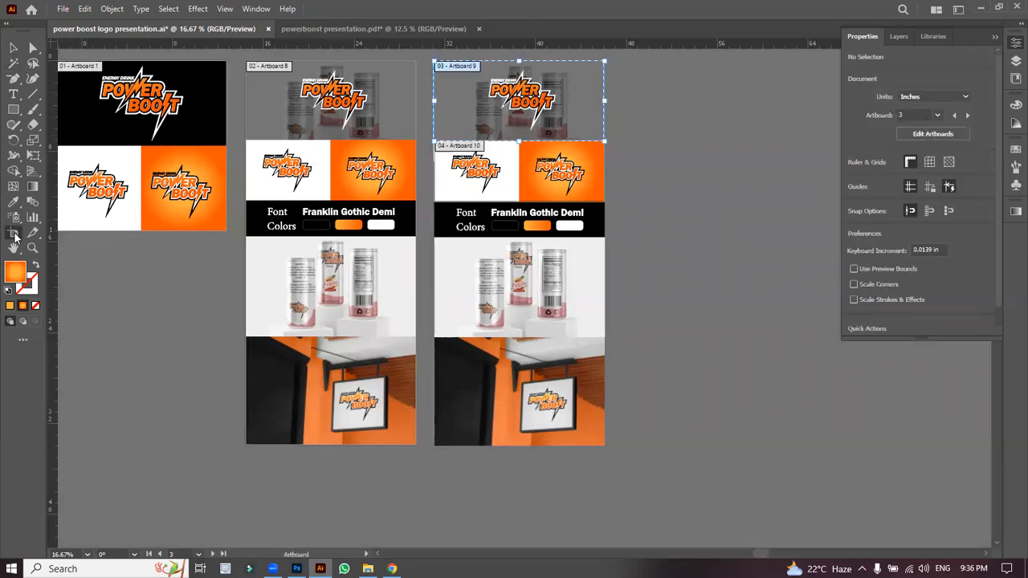
Step: Draw artboards around the Font/Colors band, the cans photo and the shop-sign photo, then zoom to 12.5%
drag(435, 203, 608, 237)
click(14, 48)
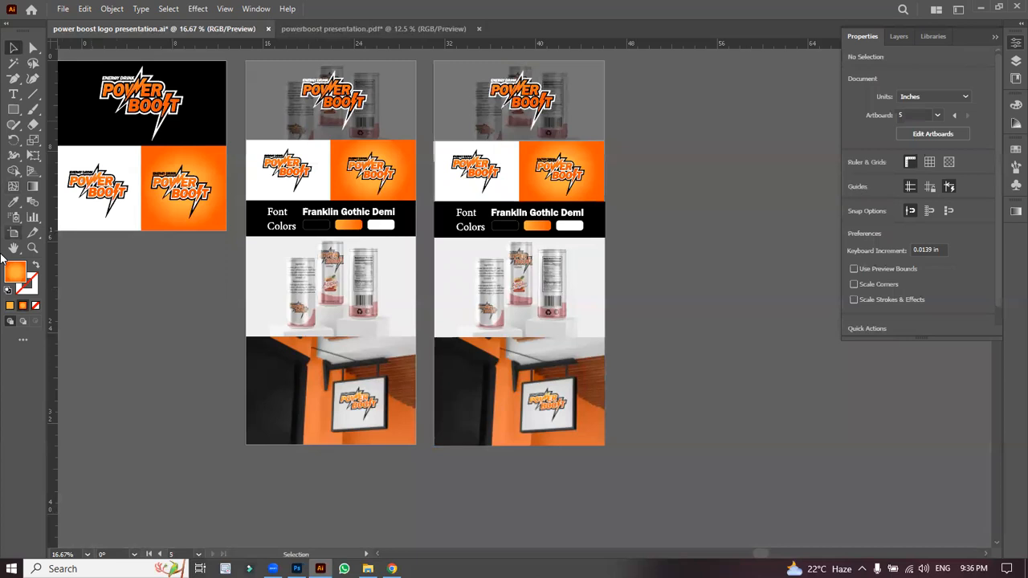
click(14, 233)
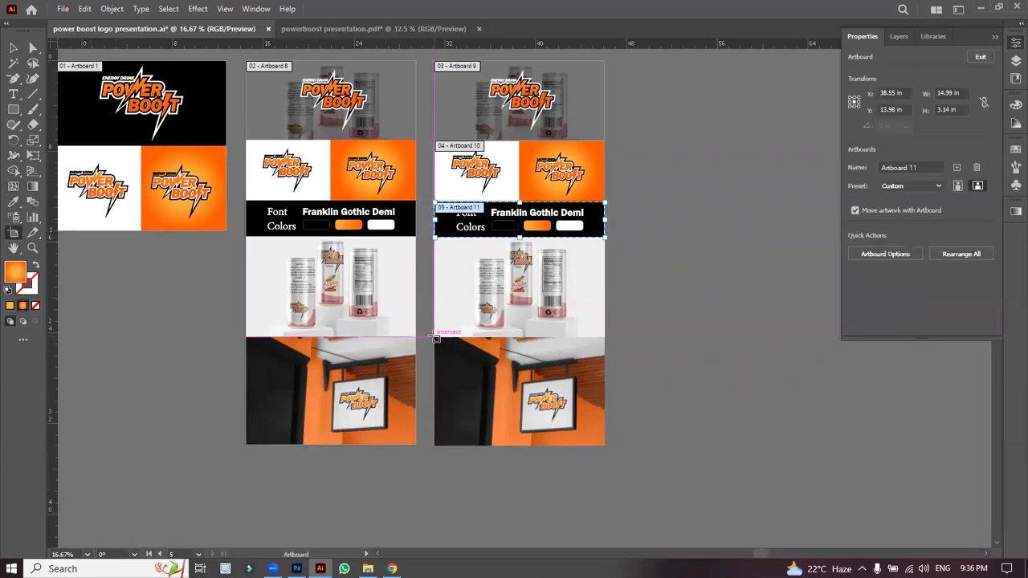
drag(435, 339, 607, 238)
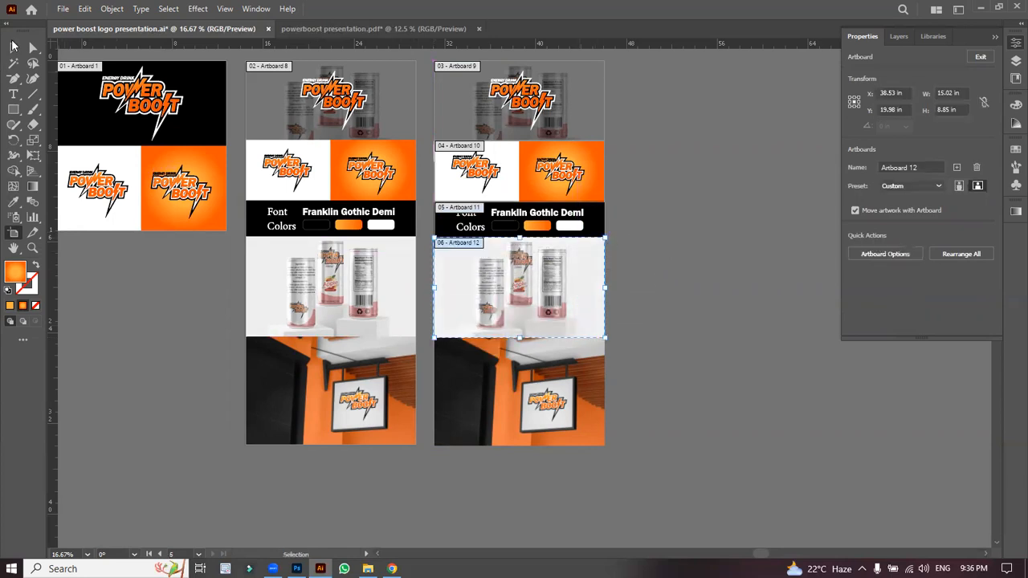
click(20, 50)
click(14, 234)
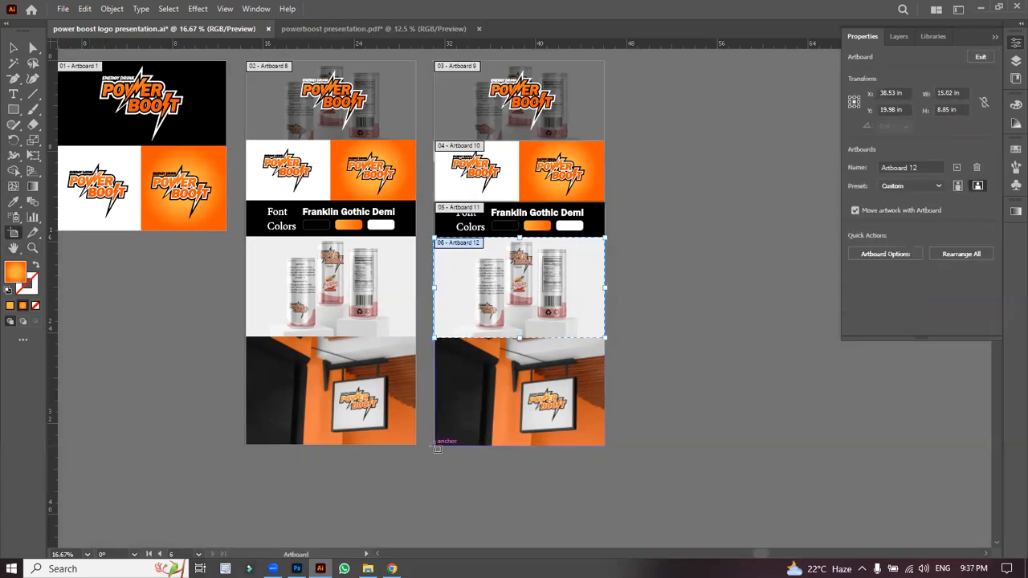
drag(437, 448, 605, 339)
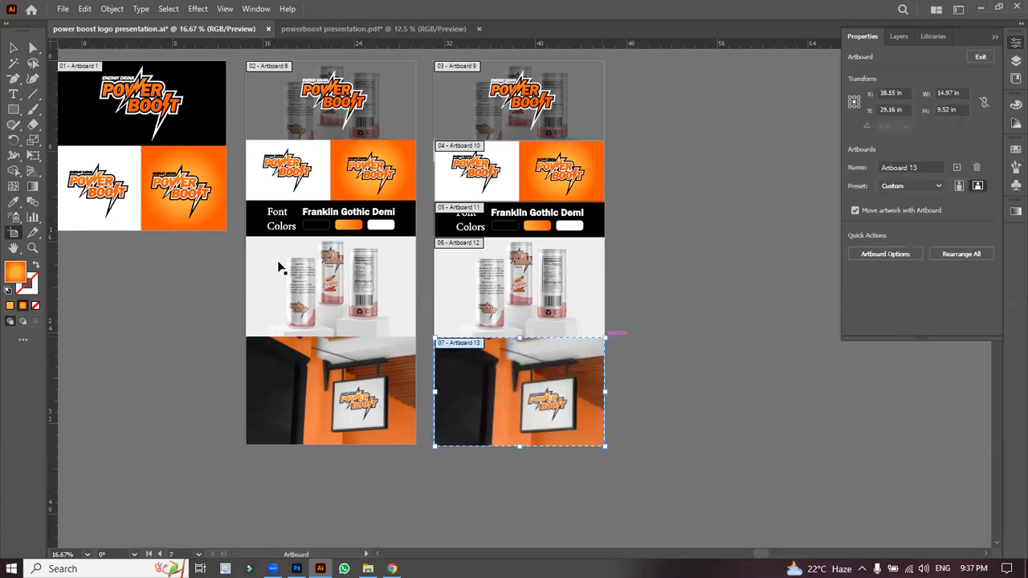
click(17, 48)
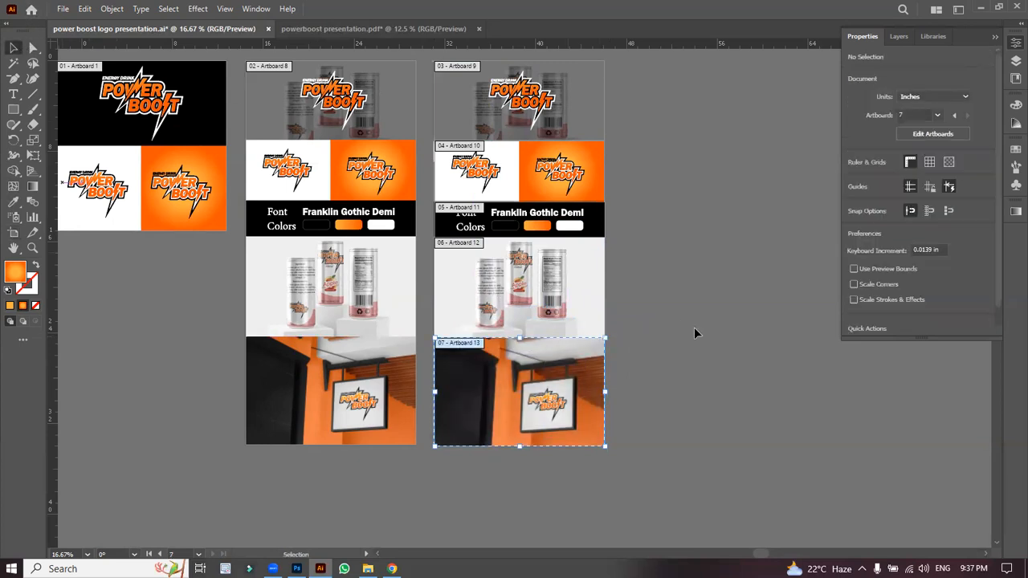
key(ctrl+minus)
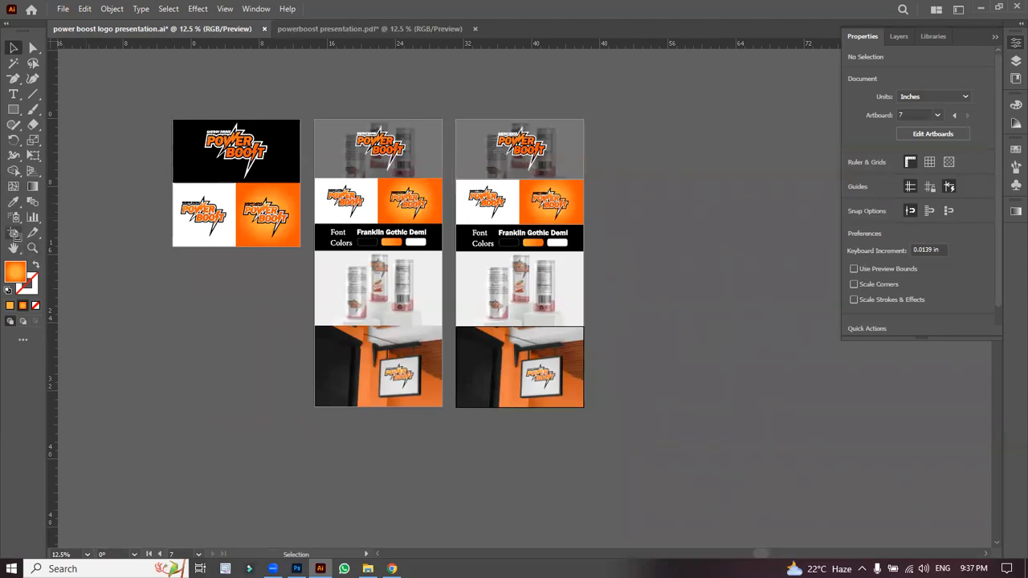
key(shift+o)
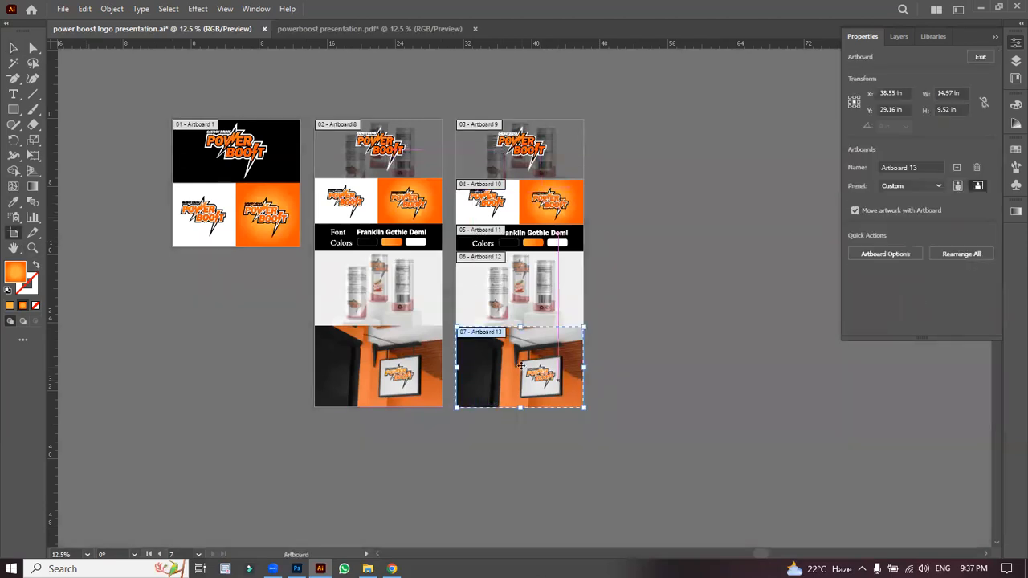
Step: Nudge the shop-sign image into place and move the cans image out beside the right column
drag(526, 406, 523, 459)
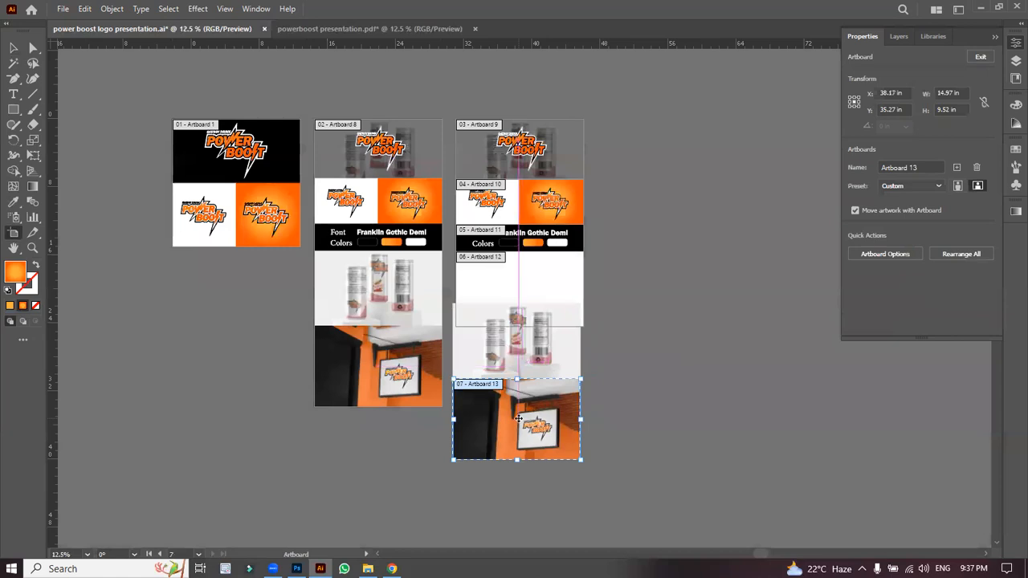
key(ctrl+z)
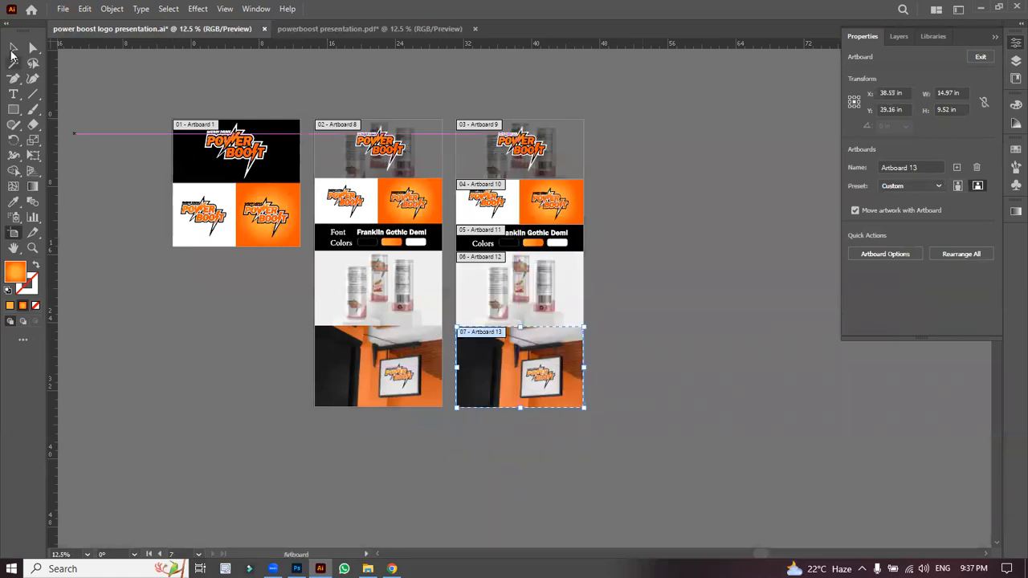
click(13, 49)
mouse_move(488, 395)
mouse_down()
mouse_move(617, 433)
mouse_move(480, 396)
mouse_up()
drag(506, 307, 702, 235)
click(546, 294)
drag(503, 363, 513, 413)
Step: Move the cans artboard below the font band and raise the Colors bar under the logo row
click(14, 232)
drag(518, 282, 517, 321)
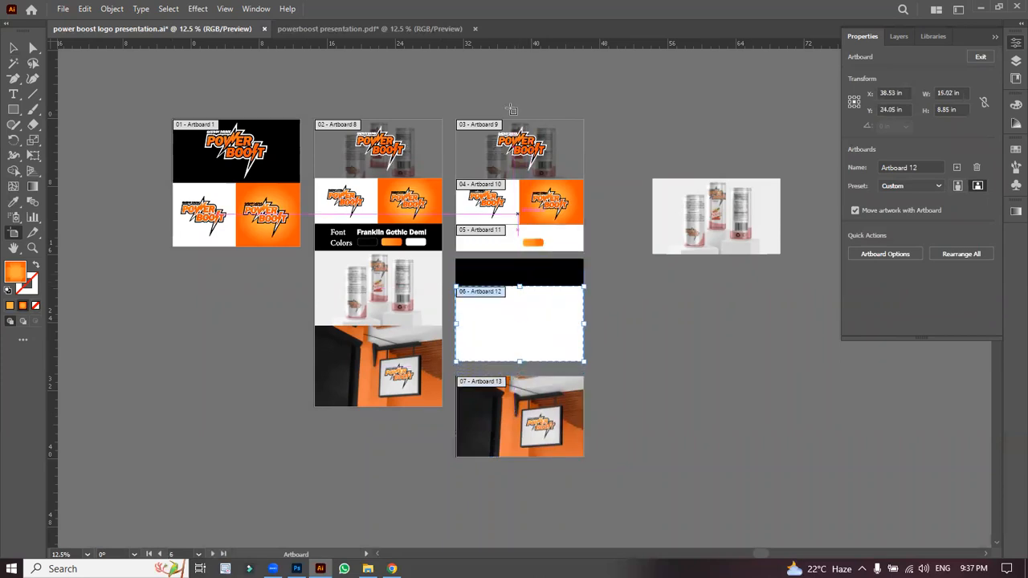
click(14, 49)
drag(507, 273, 506, 244)
click(602, 286)
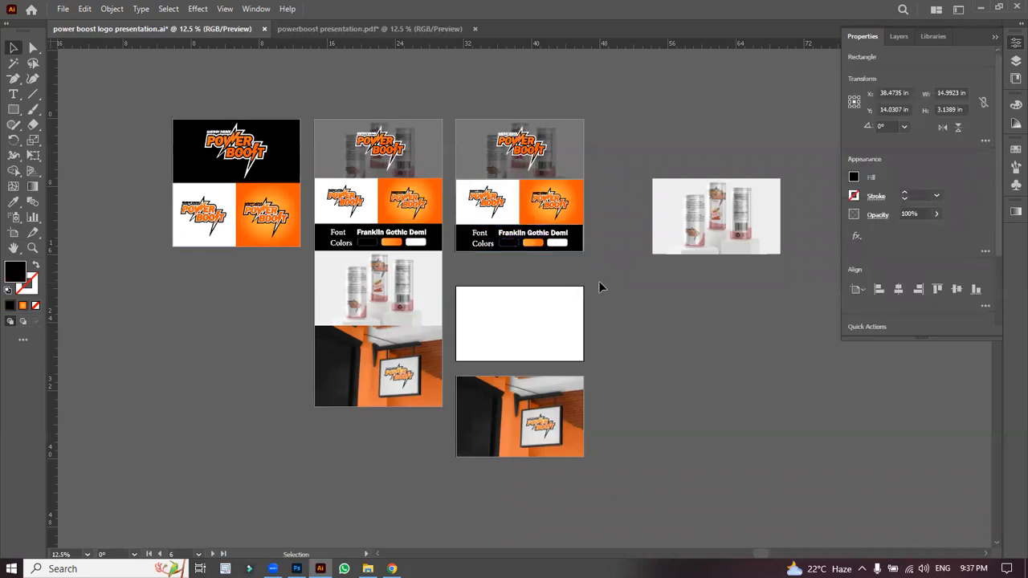
click(585, 251)
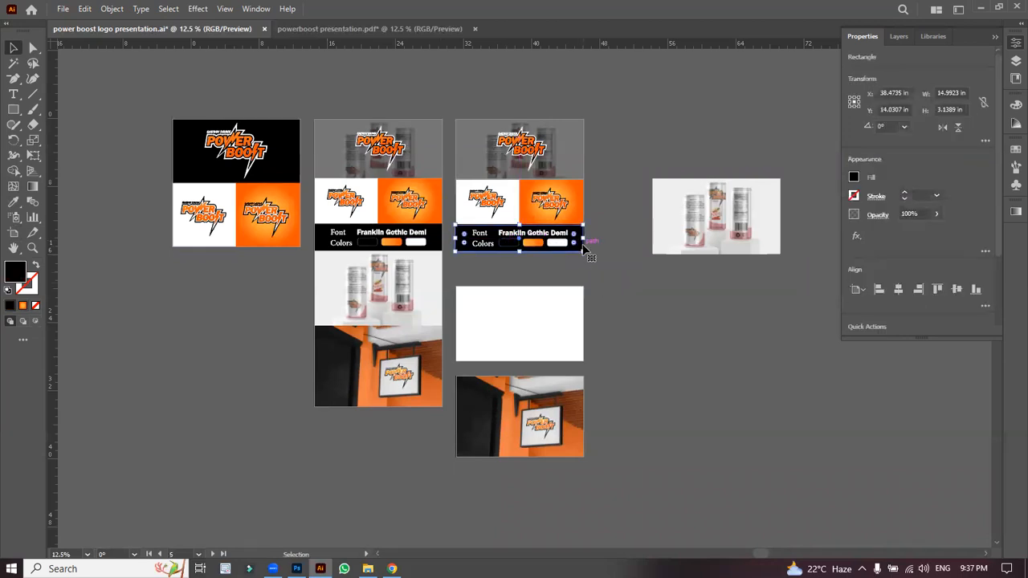
click(628, 299)
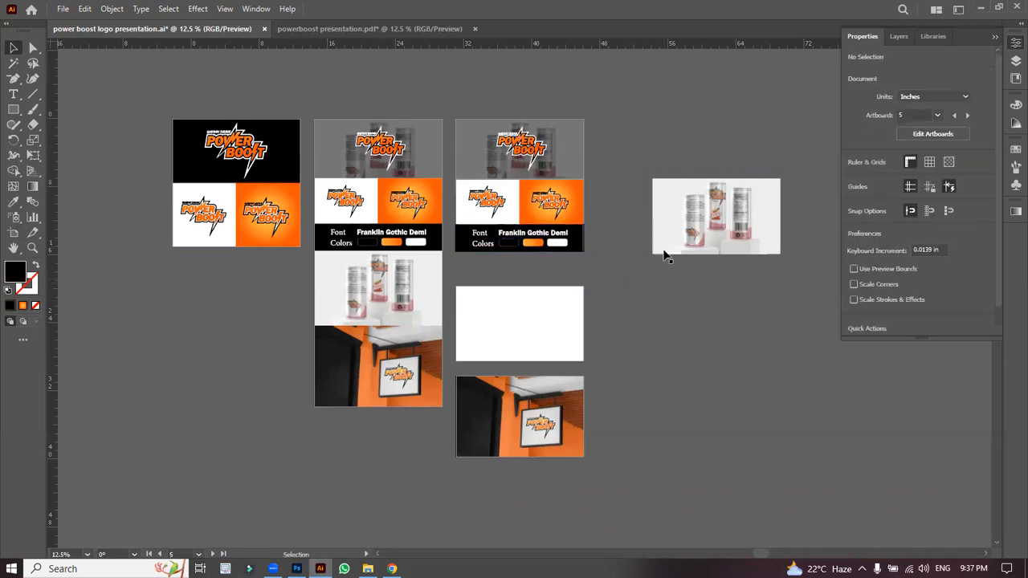
Step: Place the cans image on the empty white artboard and shift the Font/Colors artboard down
drag(726, 236, 527, 334)
click(637, 319)
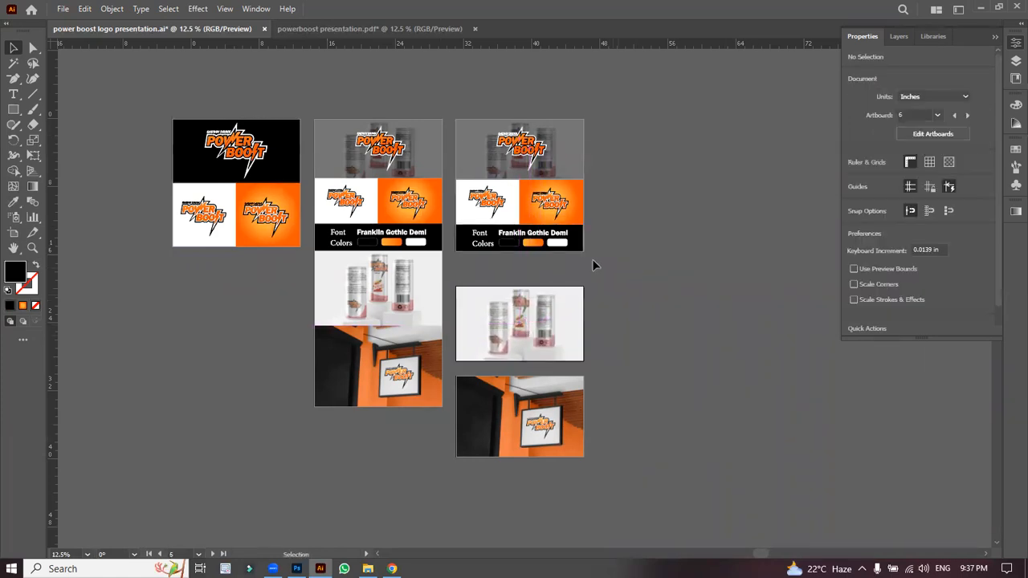
click(19, 235)
drag(507, 235, 509, 262)
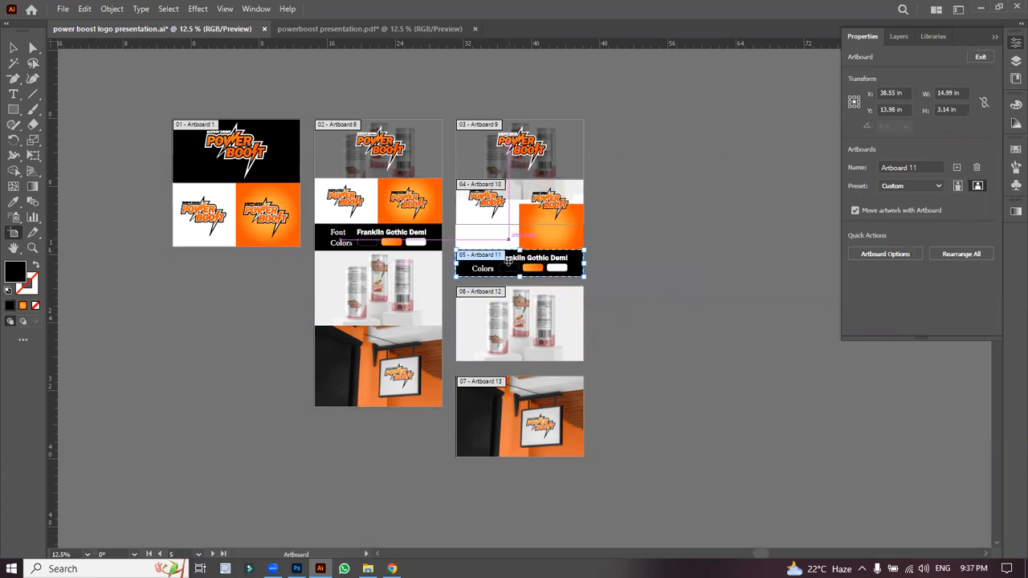
Step: Move the white and orange logo cards upward and nudge the black Font/Colors box
click(14, 48)
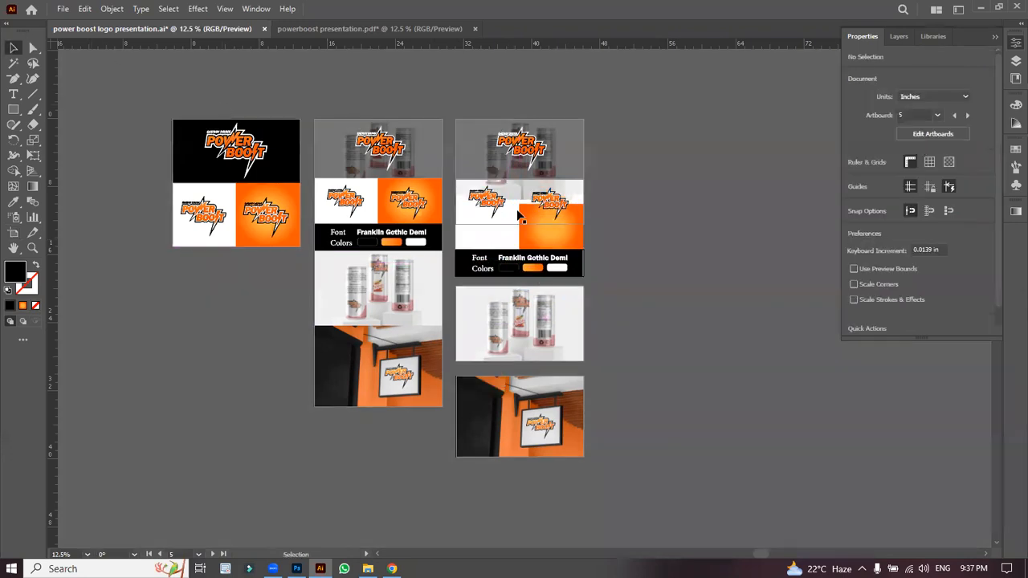
click(554, 255)
click(482, 240)
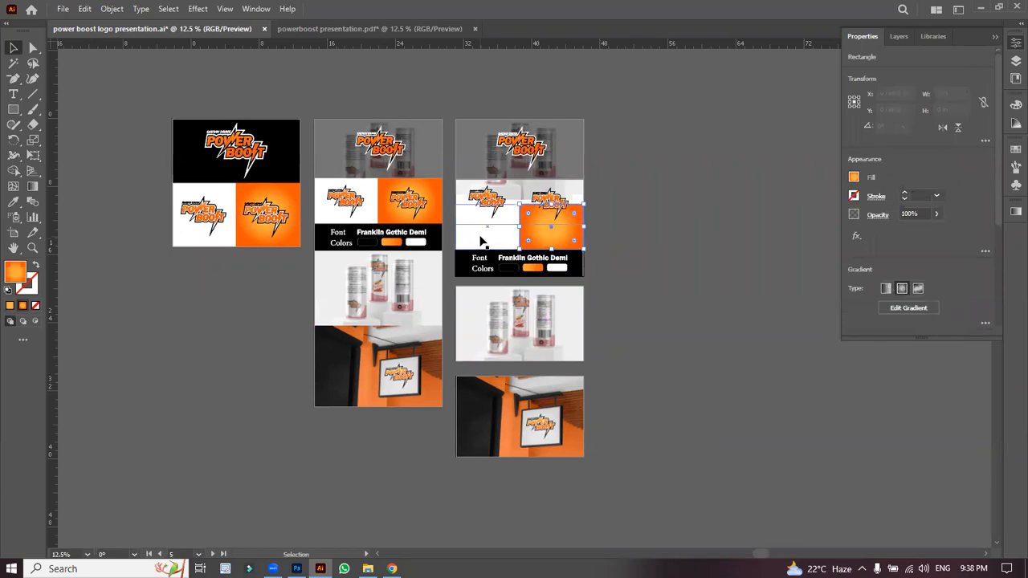
scroll(482, 239, up, 3)
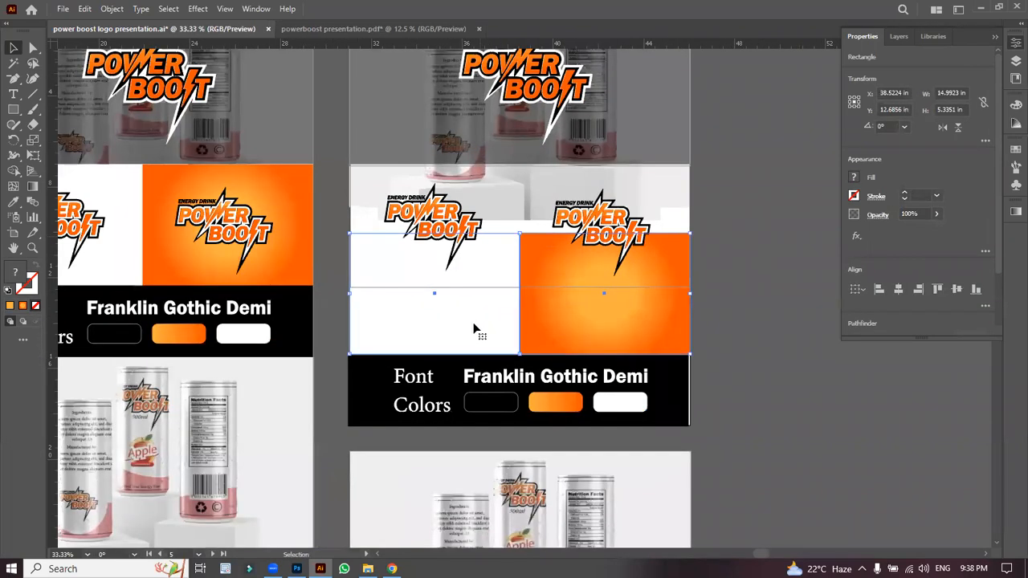
drag(475, 328, 474, 257)
drag(677, 402, 680, 402)
click(762, 401)
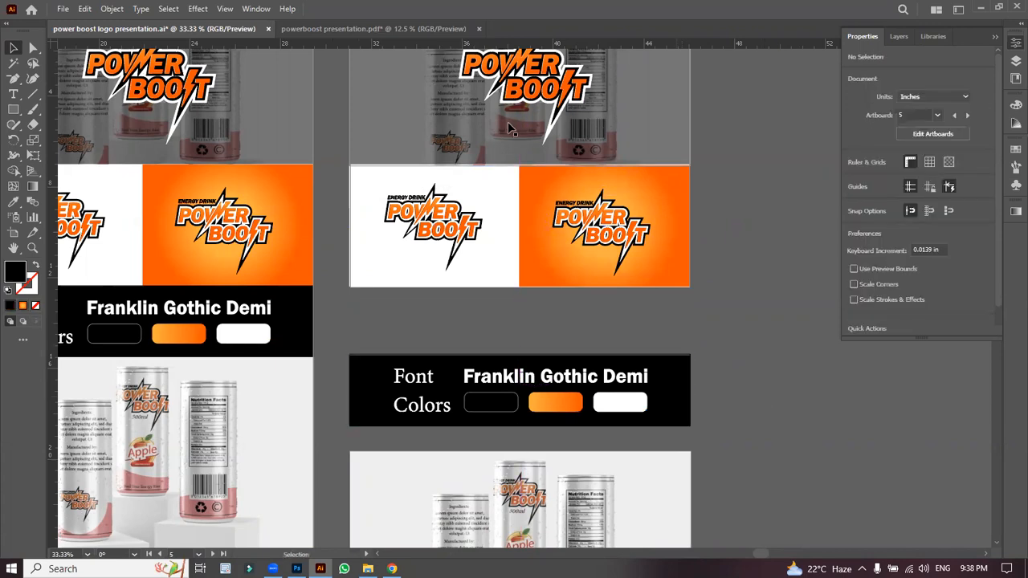
Step: Group the two logo cards, drag the group to empty canvas, and raise the top can mockup slightly
click(429, 260)
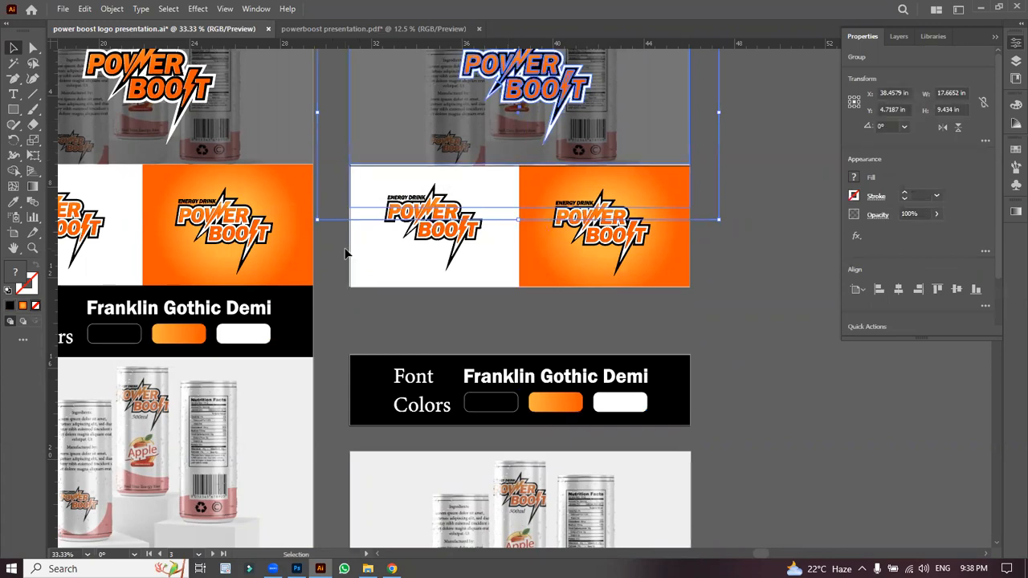
click(685, 233)
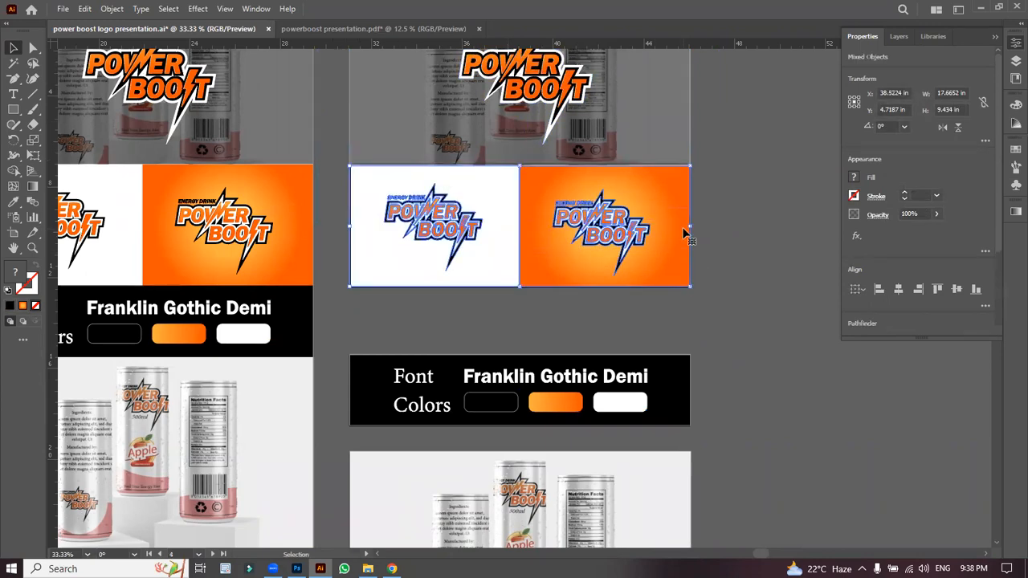
key(ctrl+minus)
key(ctrl+minus)
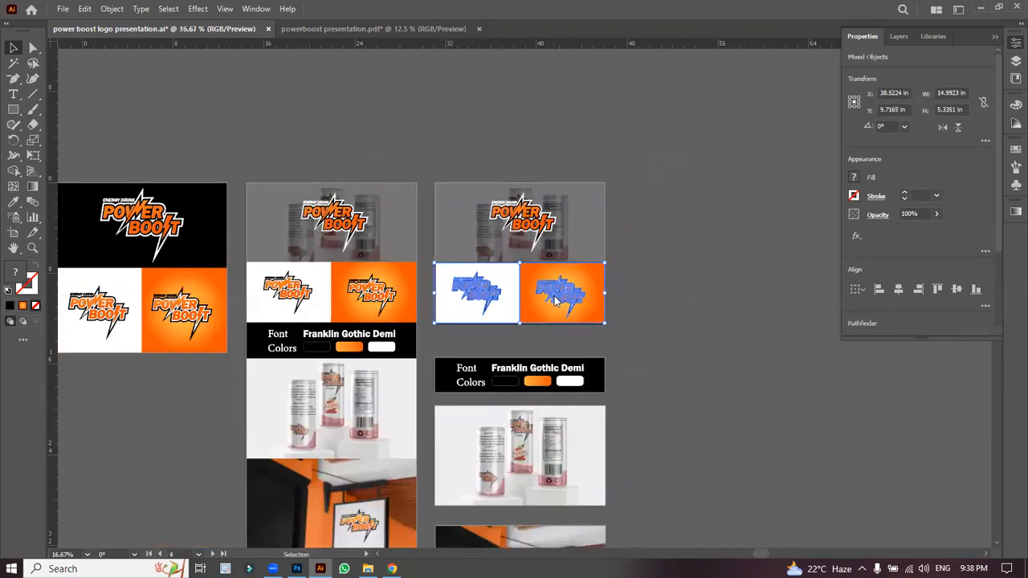
right_click(555, 297)
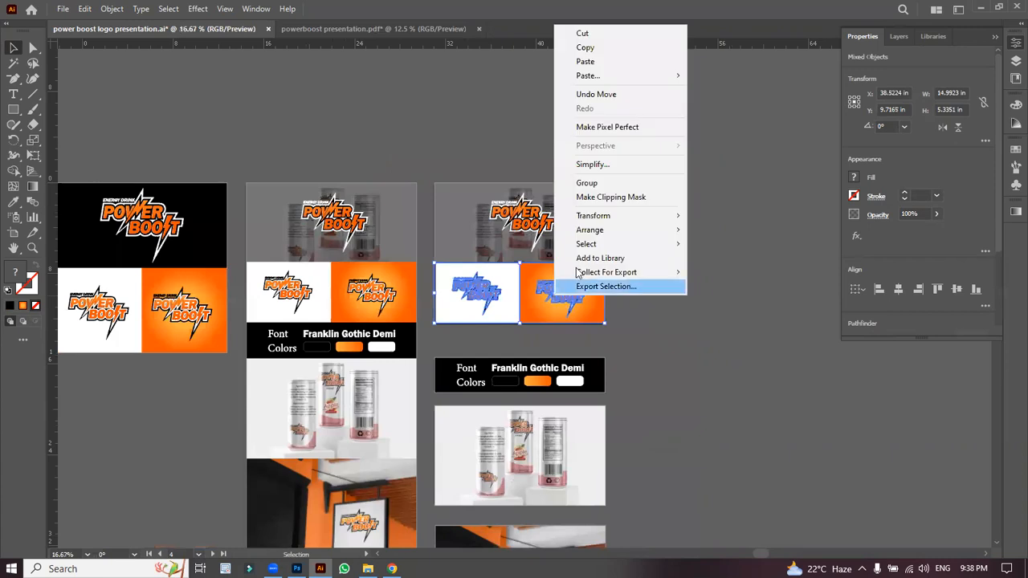
click(587, 183)
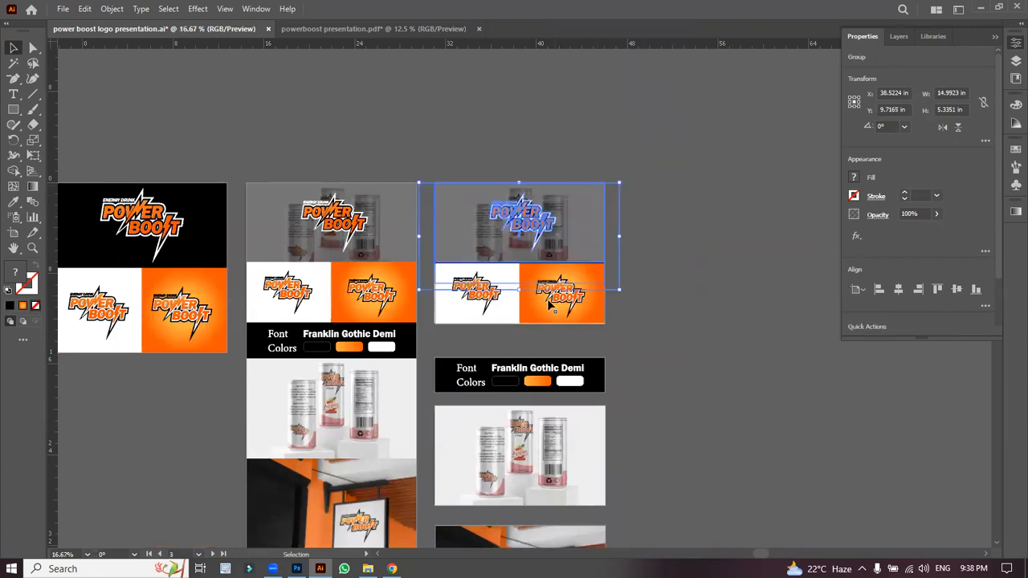
drag(551, 305, 806, 401)
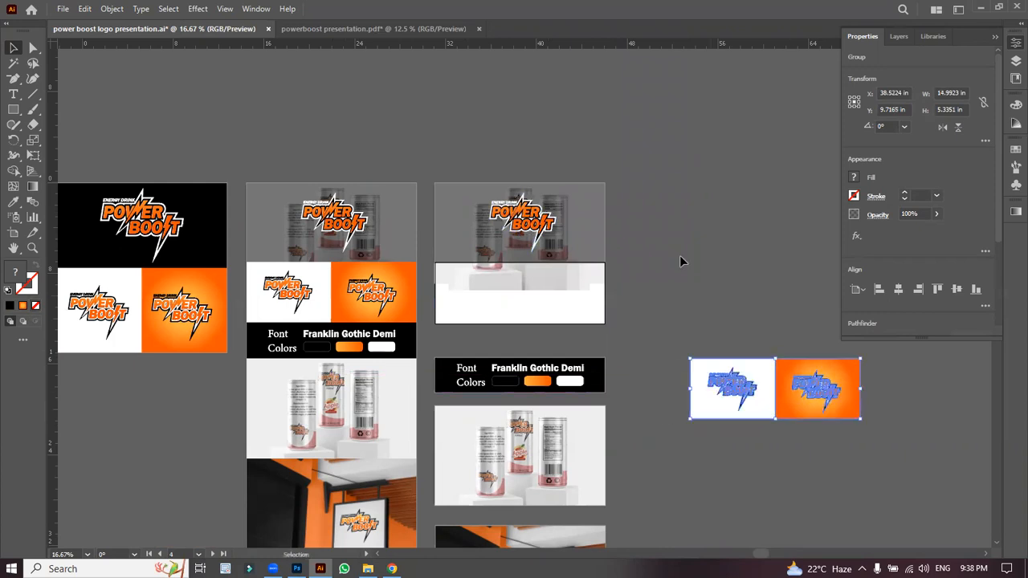
drag(516, 275, 514, 273)
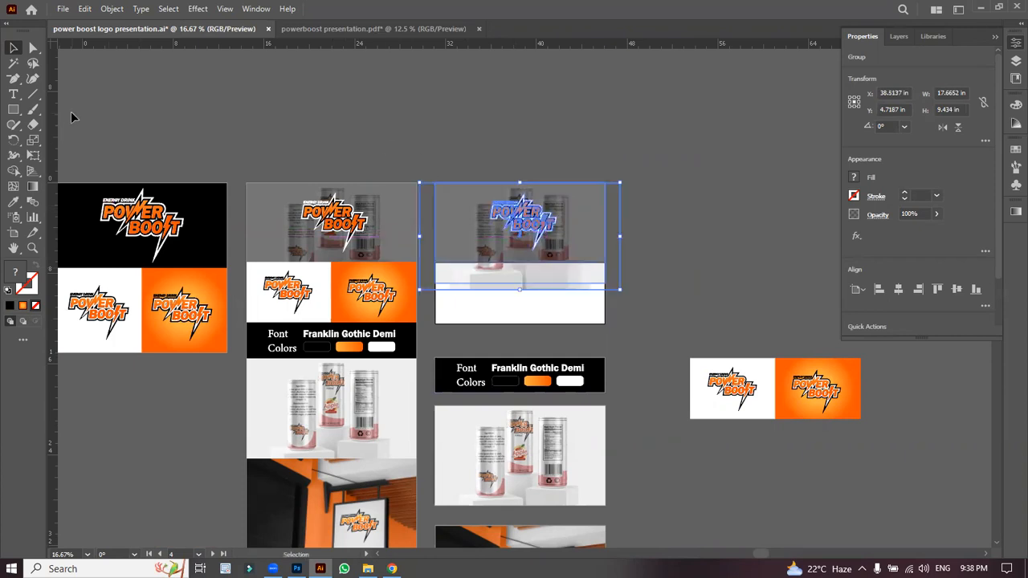
Step: Reselect the can mockup group and zoom in, trying resizes from its bottom and left edges
click(85, 9)
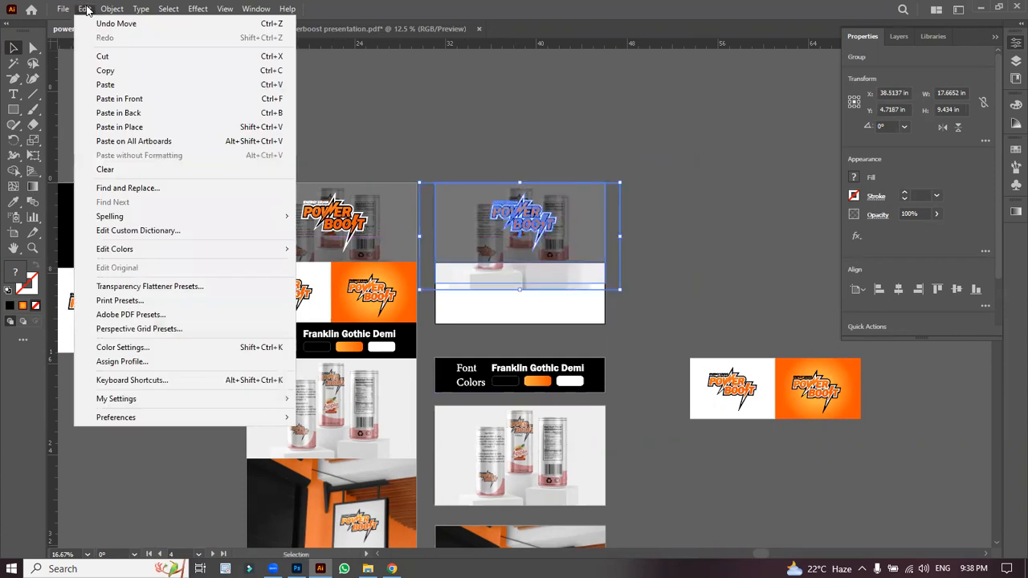
mouse_move(168, 9)
drag(1002, 228, 1001, 289)
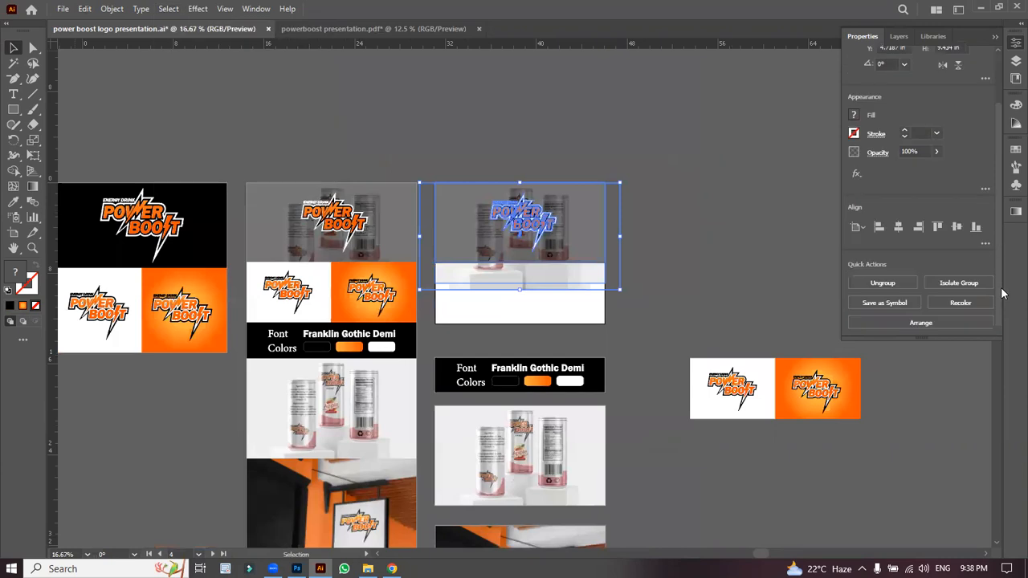
click(596, 306)
click(504, 273)
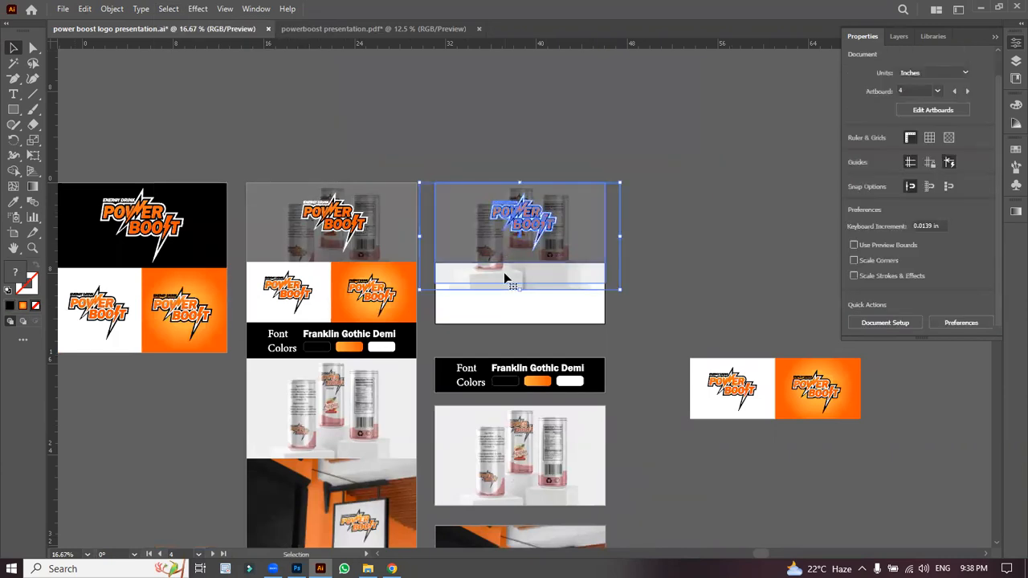
key(ctrl+equal)
key(ctrl+equal)
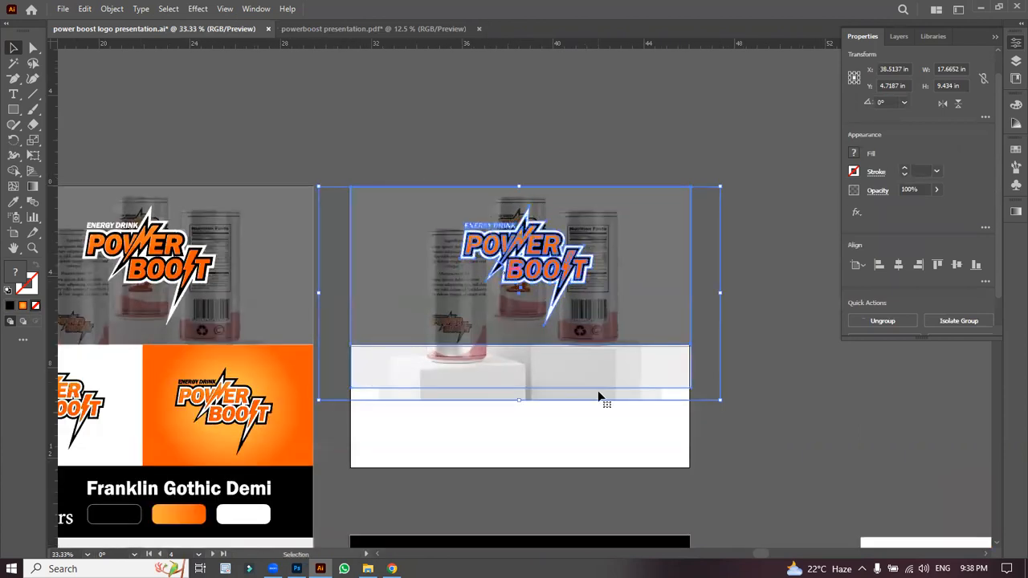
drag(520, 397, 539, 401)
key(ctrl+z)
mouse_move(318, 293)
mouse_down()
mouse_move(348, 299)
mouse_move(312, 300)
mouse_move(322, 303)
mouse_up()
Step: Ungroup the can mockup and move the dark semi-transparent overlay off to the lower right
right_click(425, 186)
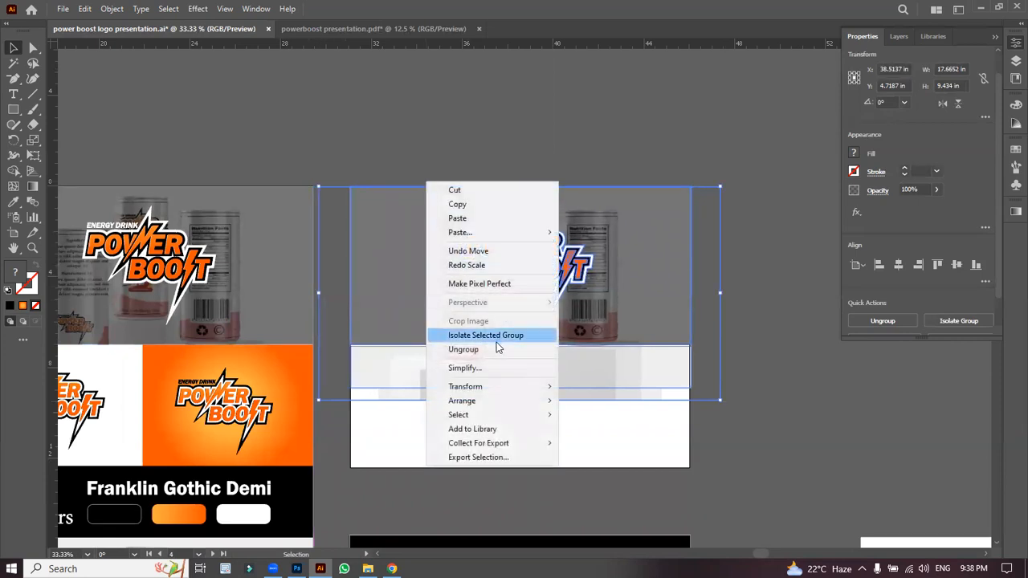
click(497, 355)
click(439, 167)
click(413, 271)
right_click(412, 277)
click(450, 429)
drag(401, 294, 972, 546)
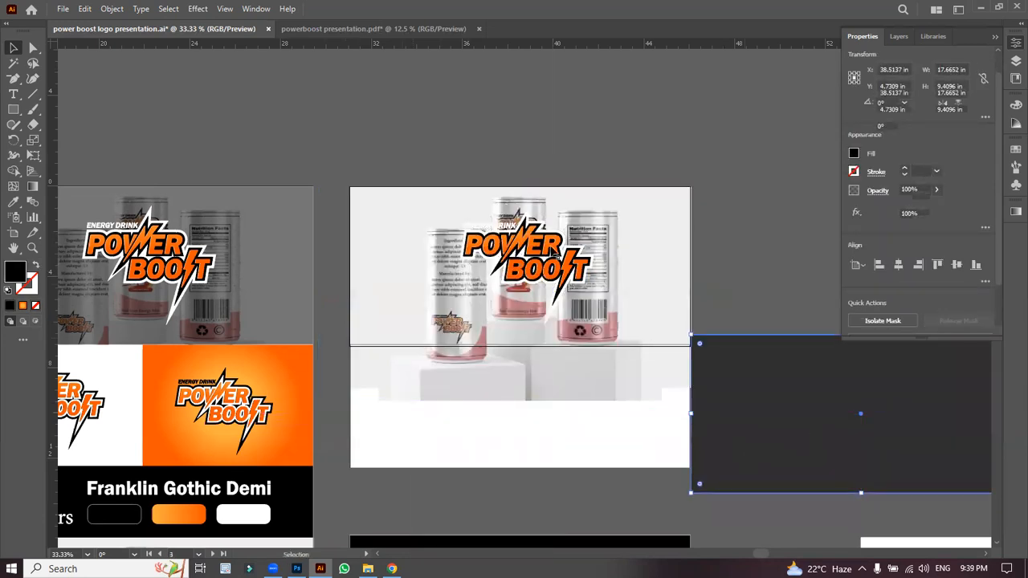
Step: Release the can image's clipping mask, move the photo aside, and shorten the light panel to the artboard
click(640, 257)
right_click(641, 256)
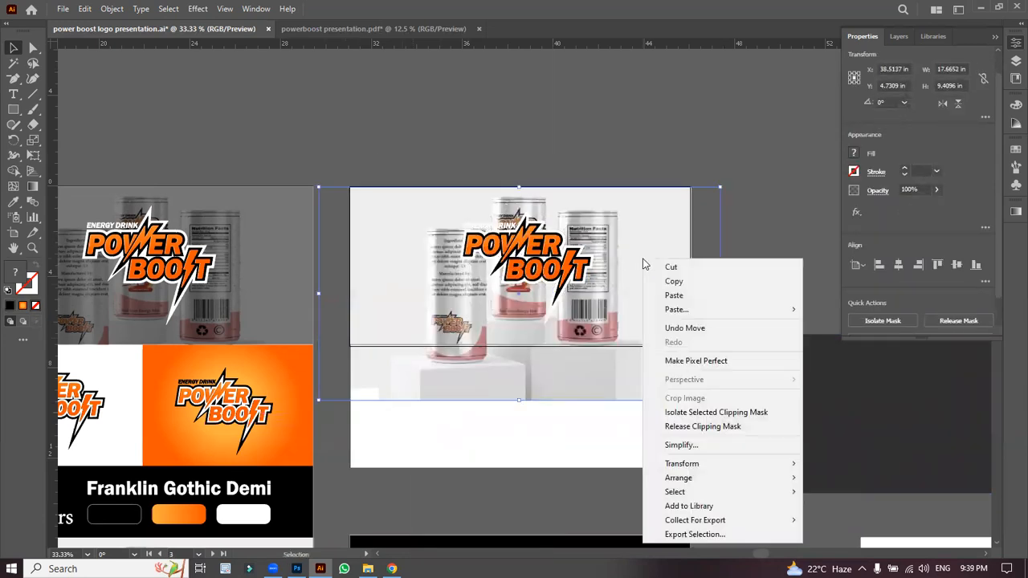
click(693, 426)
click(745, 266)
drag(539, 165, 798, 115)
click(554, 370)
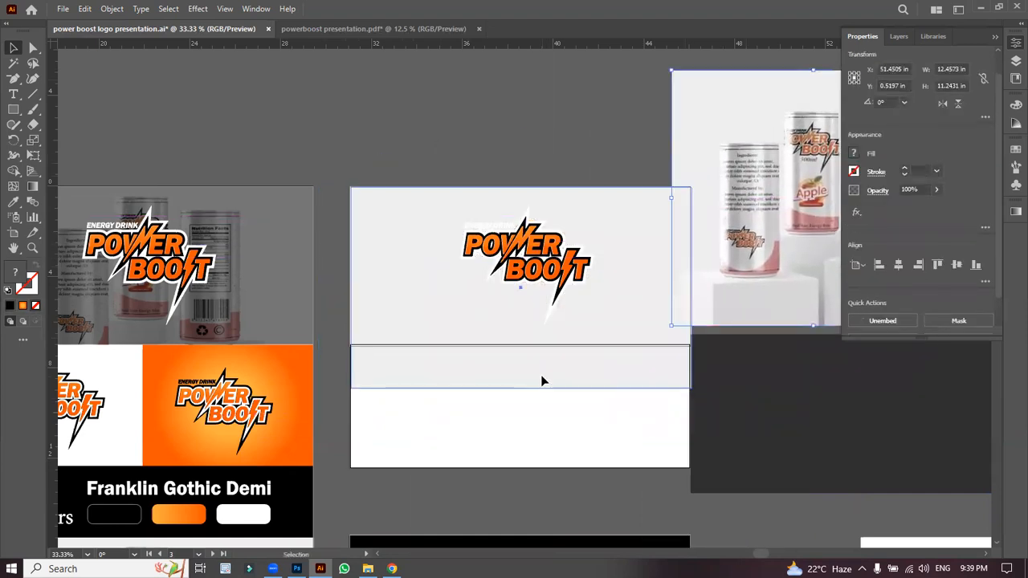
drag(522, 388, 521, 334)
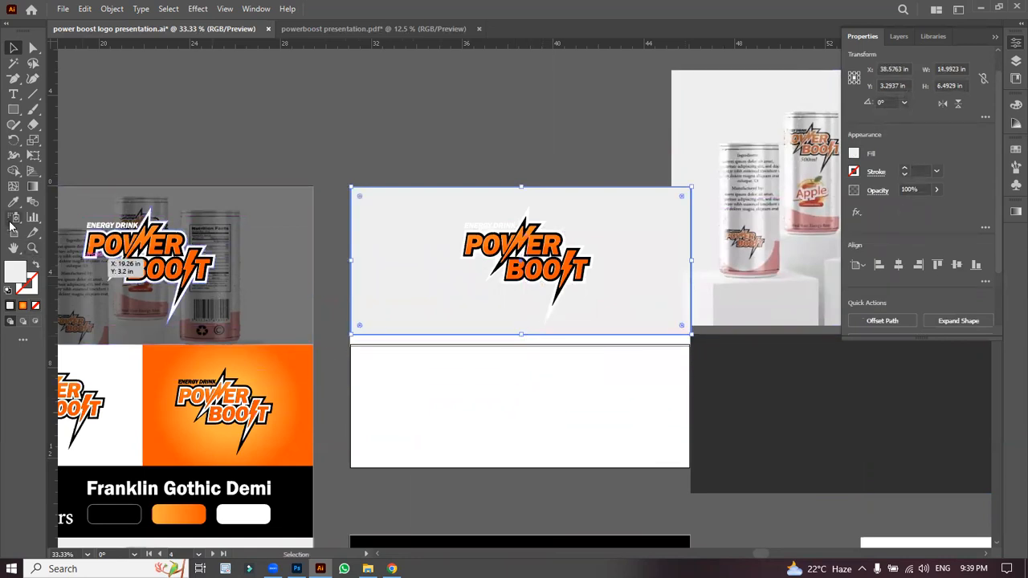
drag(770, 440, 817, 434)
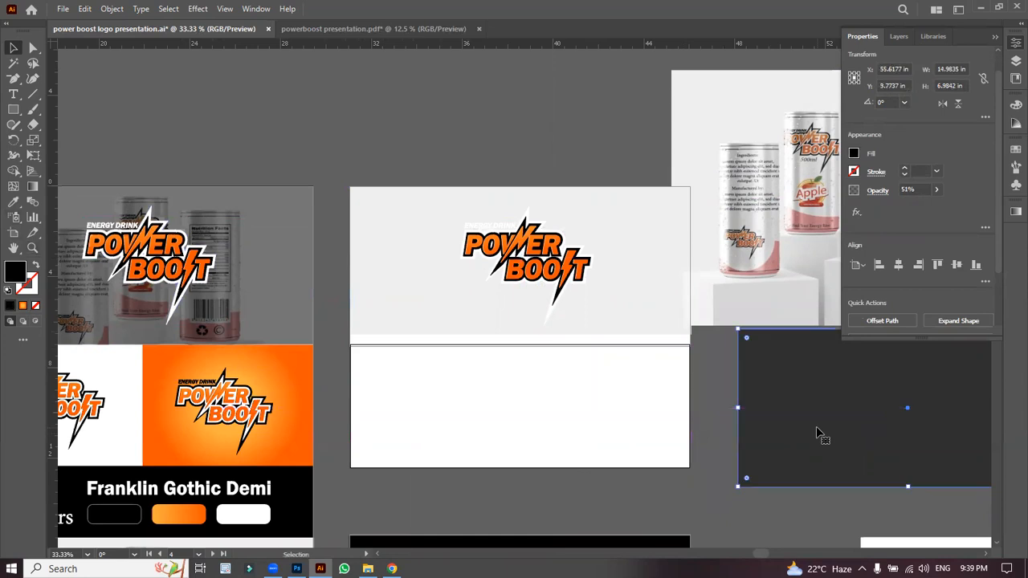
Step: Move Artboard 10 down to leave a gap below the logo artboard
click(12, 249)
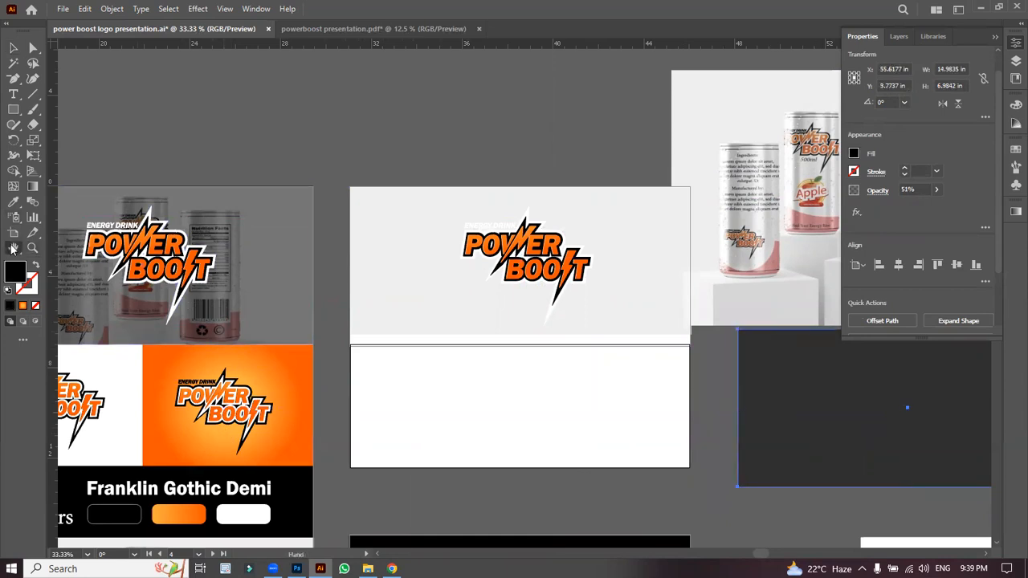
click(12, 233)
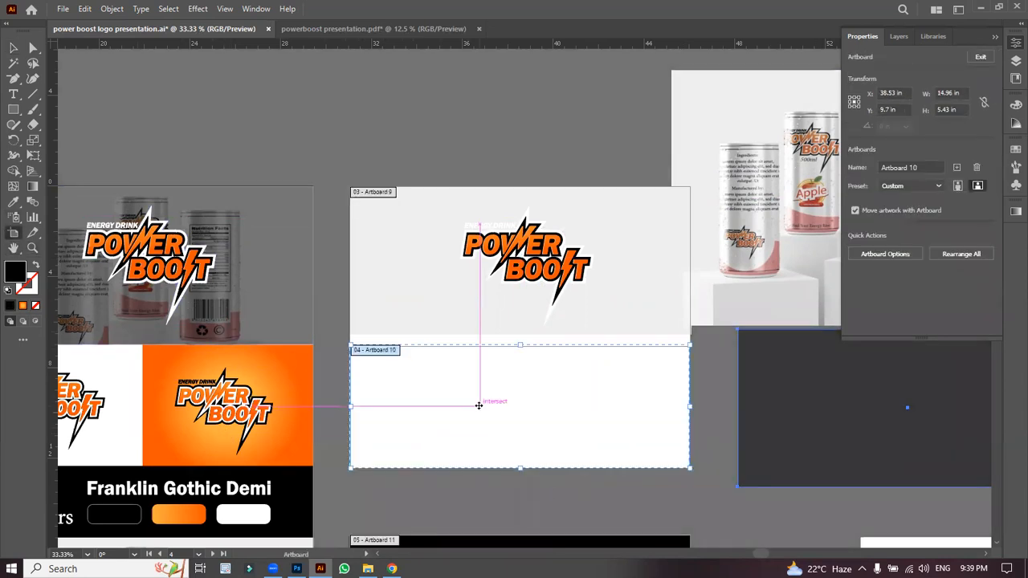
drag(490, 403, 490, 450)
click(11, 49)
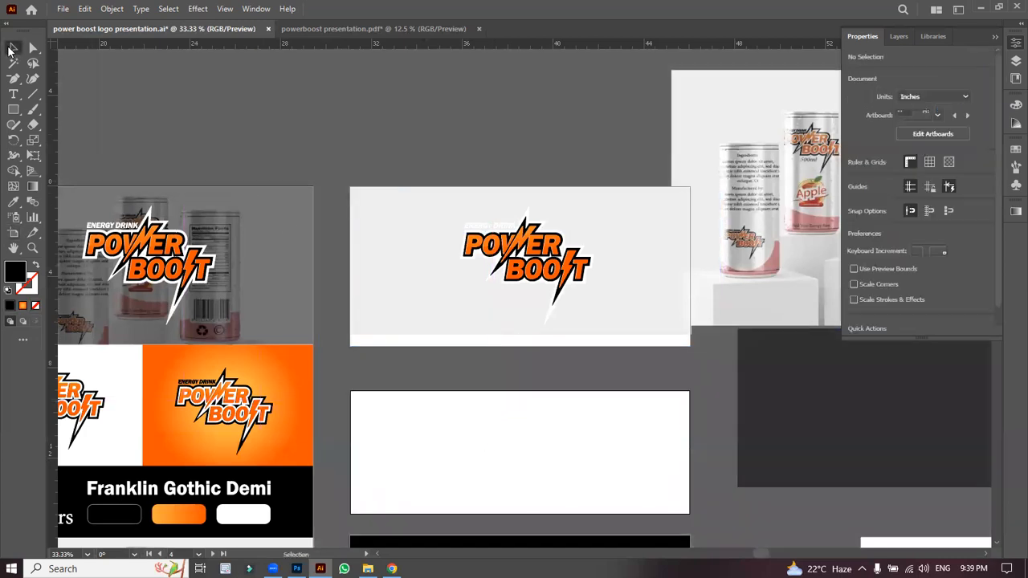
Step: Extend the grey panel slightly, then move the can photo onto the logo artboard and enlarge it upward
click(425, 323)
drag(521, 336, 522, 346)
click(551, 402)
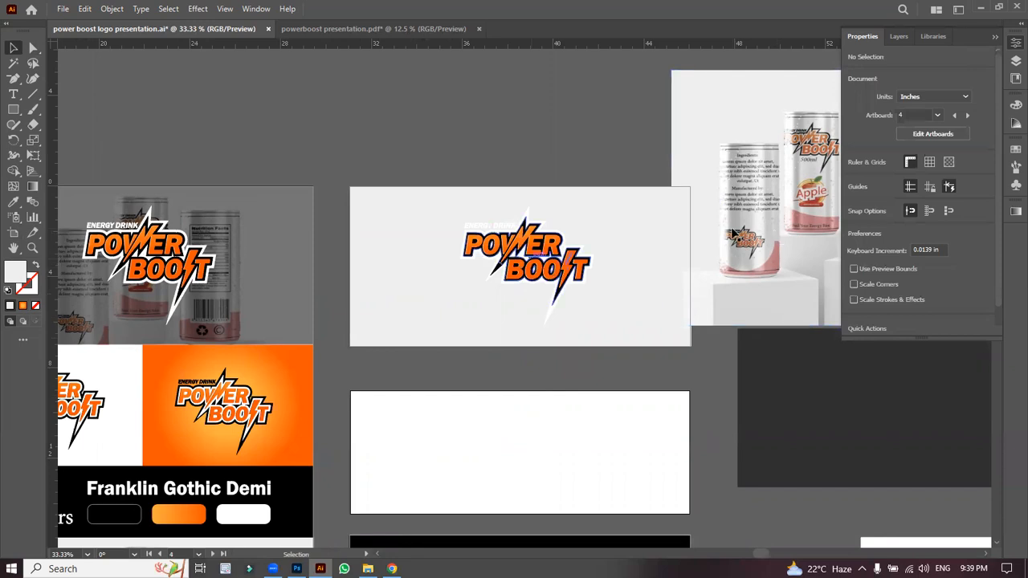
drag(732, 233, 453, 300)
drag(524, 142, 524, 62)
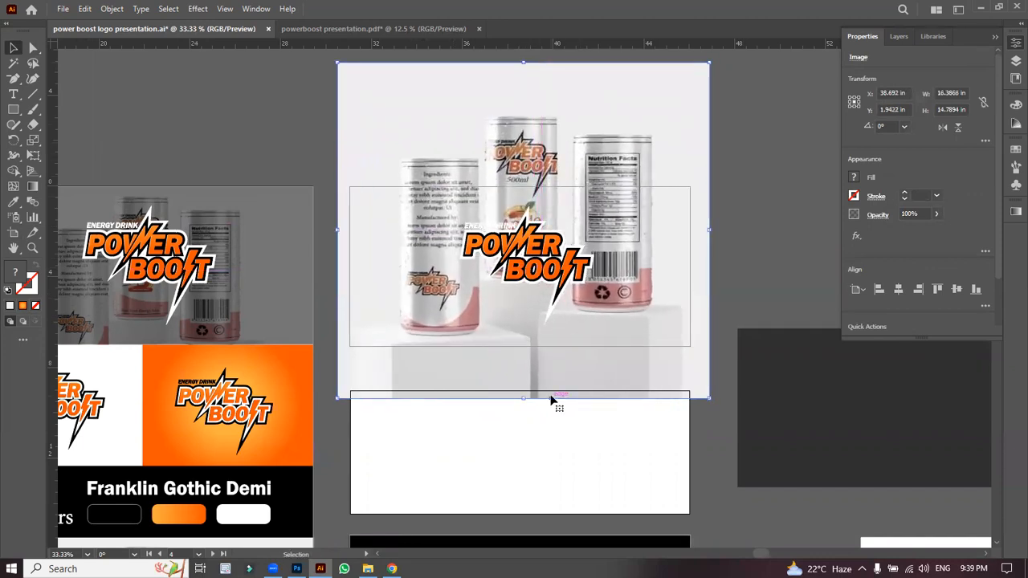
drag(546, 375, 544, 420)
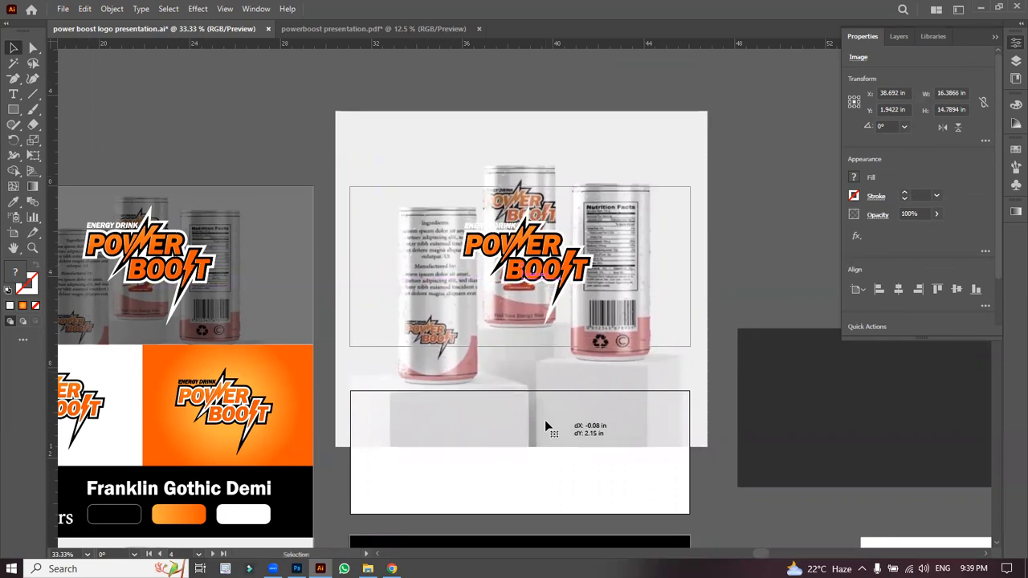
Step: Send the can photo to the back behind the logo panel, then select both together
click(716, 210)
right_click(663, 174)
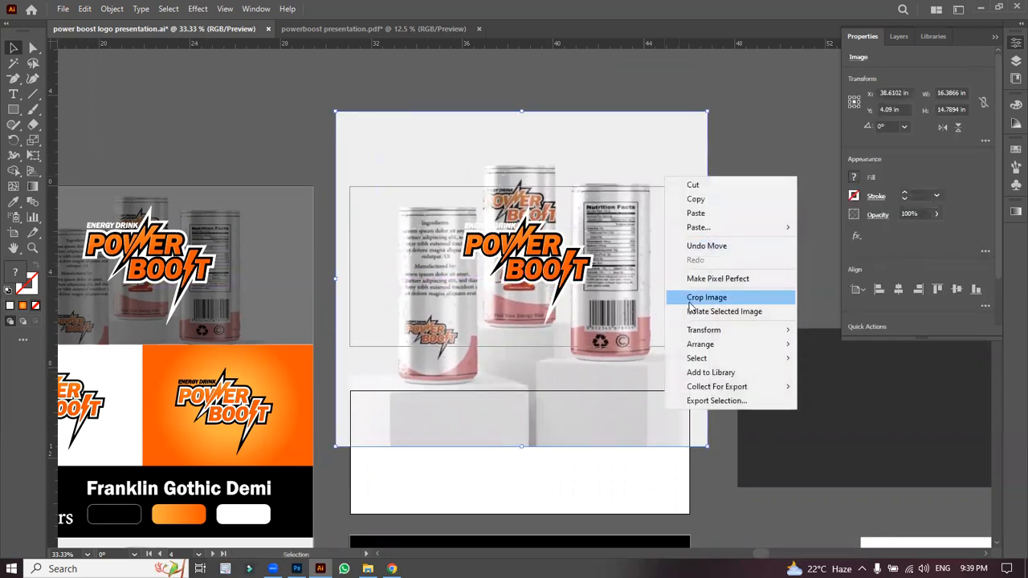
mouse_move(710, 351)
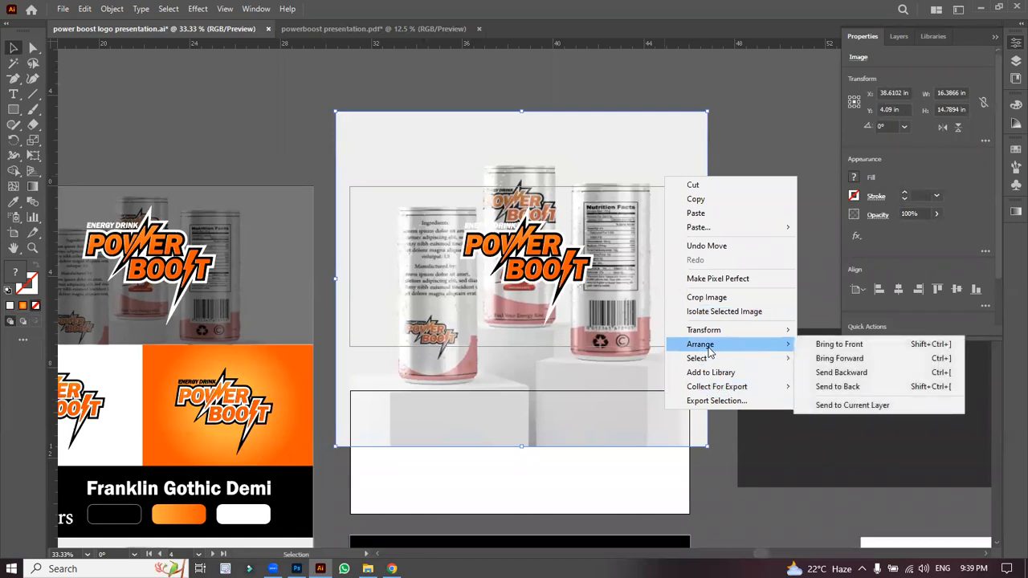
click(838, 387)
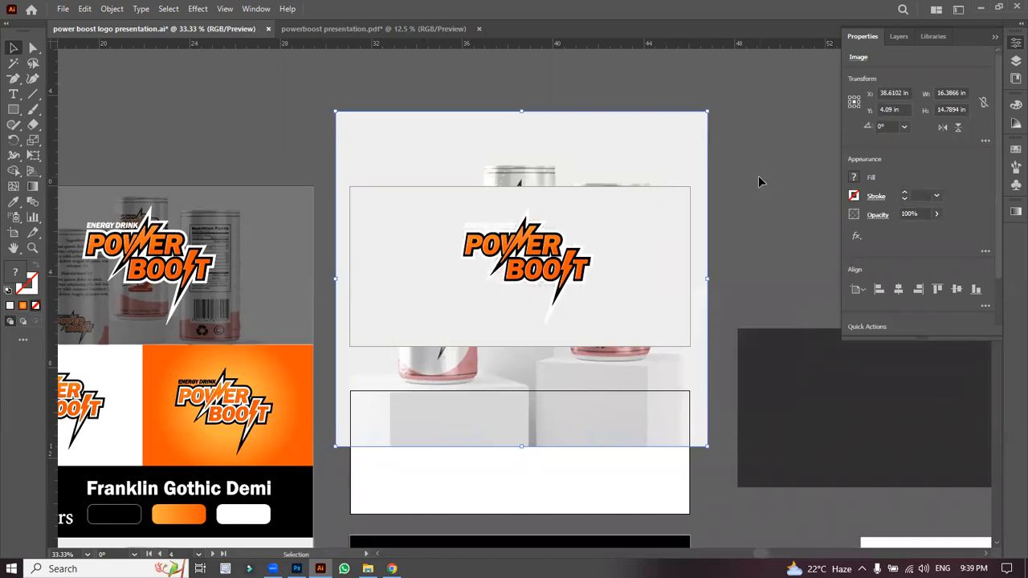
click(759, 177)
click(625, 230)
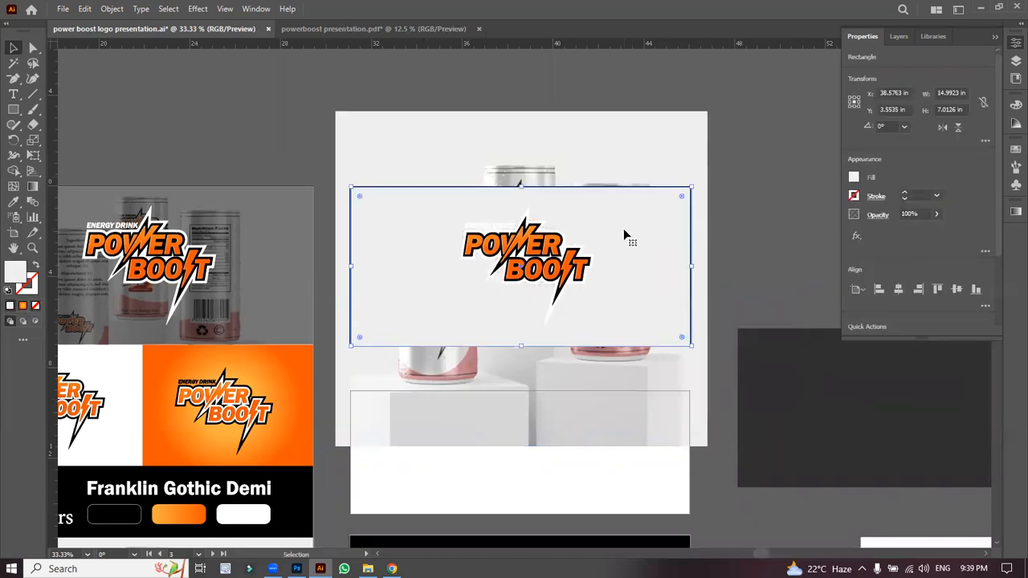
shift+click(677, 254)
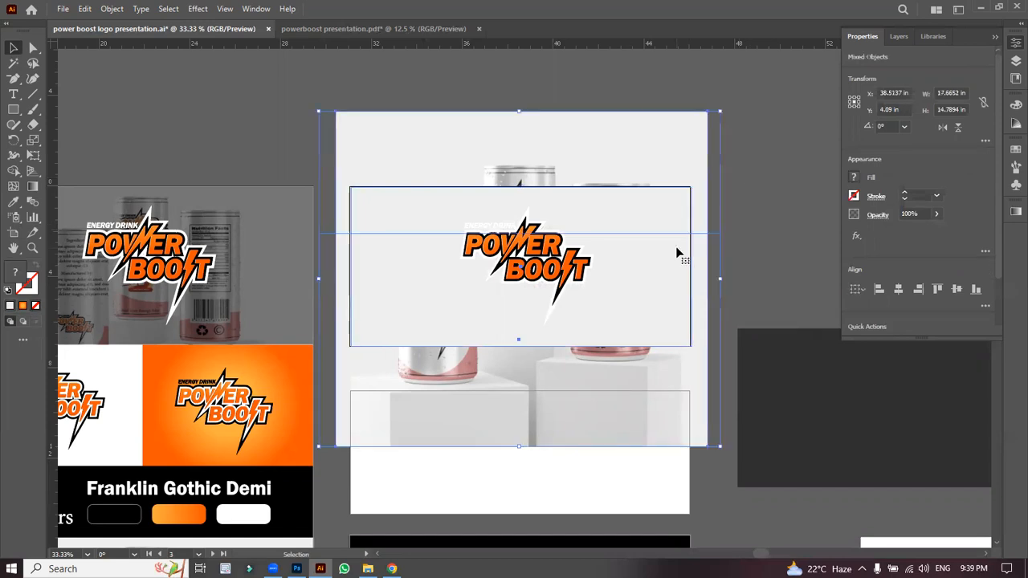
click(758, 216)
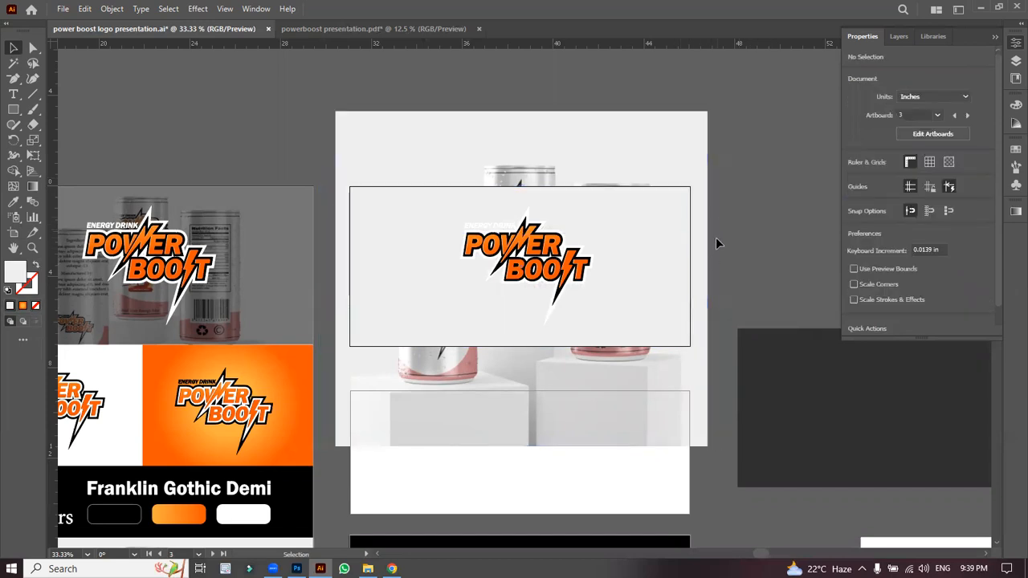
click(699, 237)
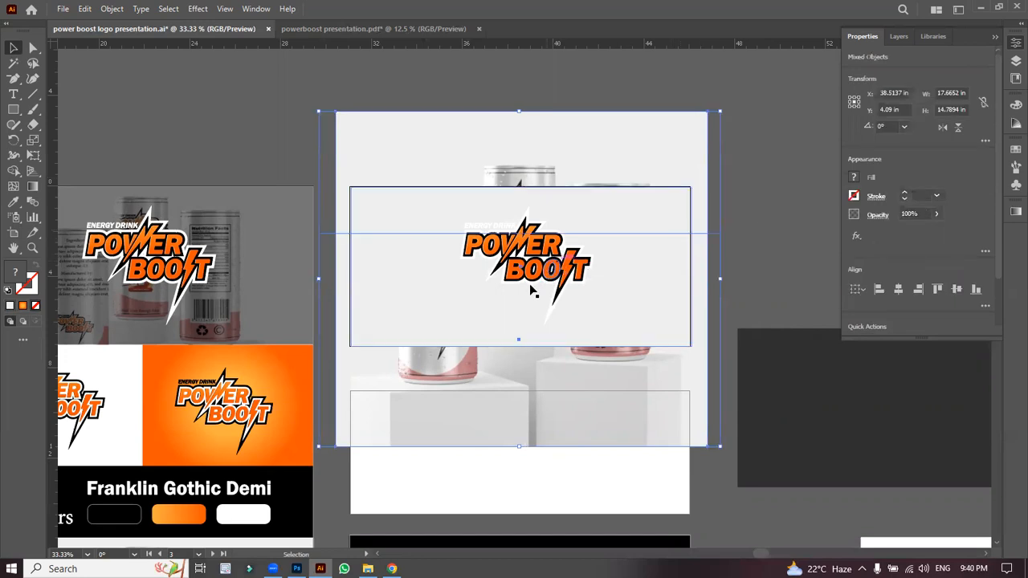
Step: Position the can mockup photo over the banner rectangle behind the logo
click(751, 310)
drag(652, 166, 463, 123)
click(722, 278)
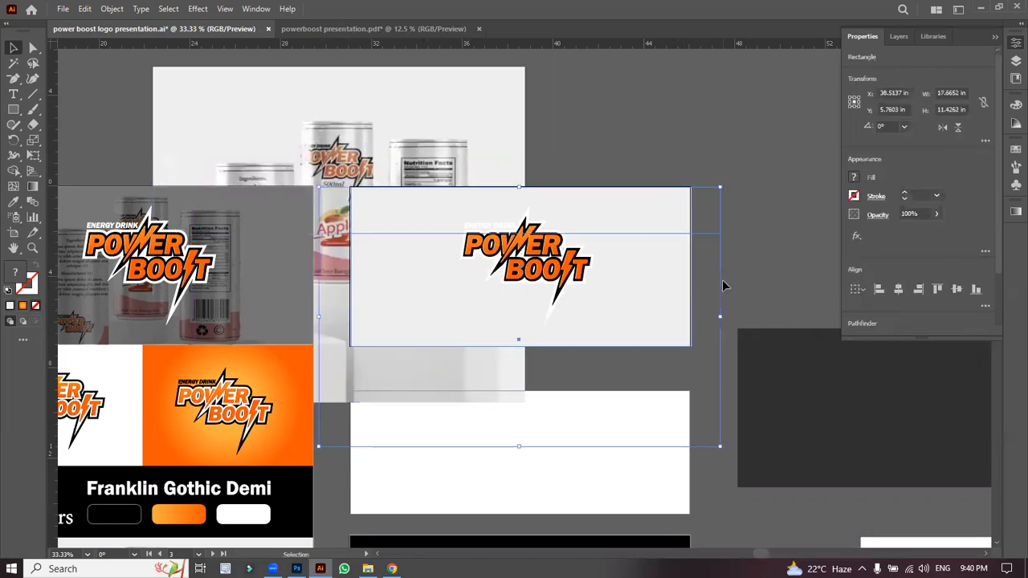
click(722, 287)
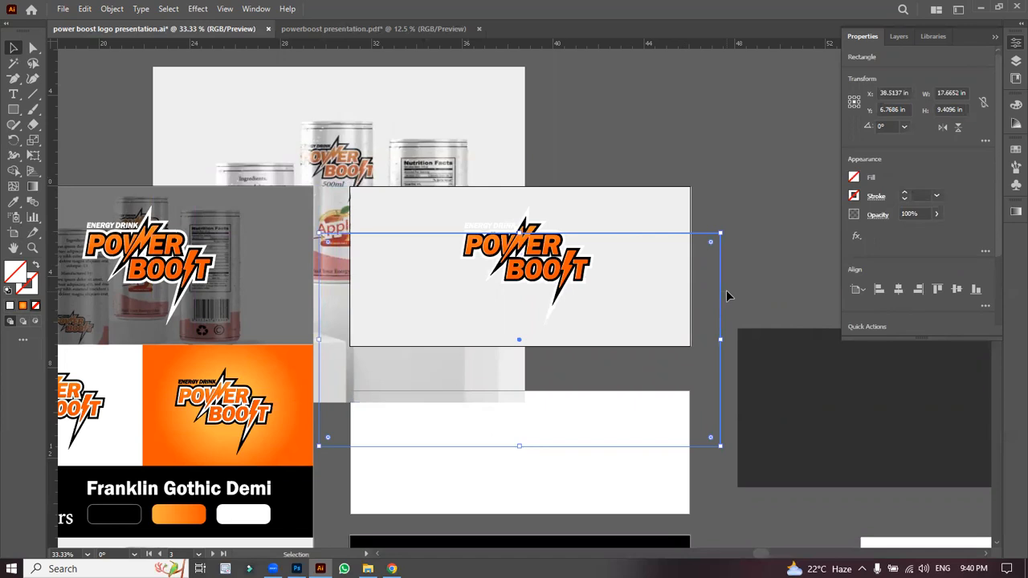
click(725, 273)
drag(457, 119, 669, 157)
drag(675, 157, 656, 157)
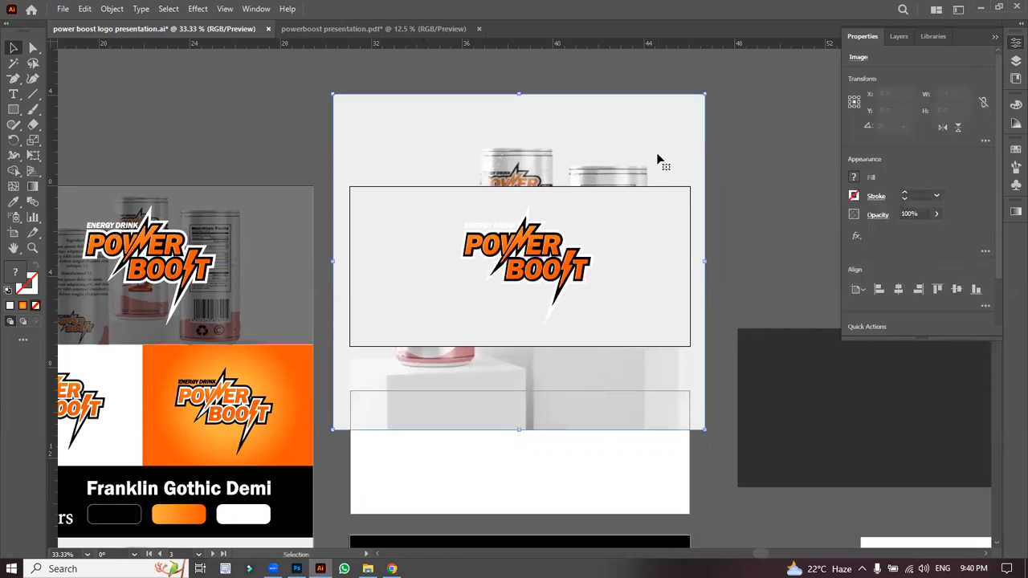
click(651, 217)
click(723, 208)
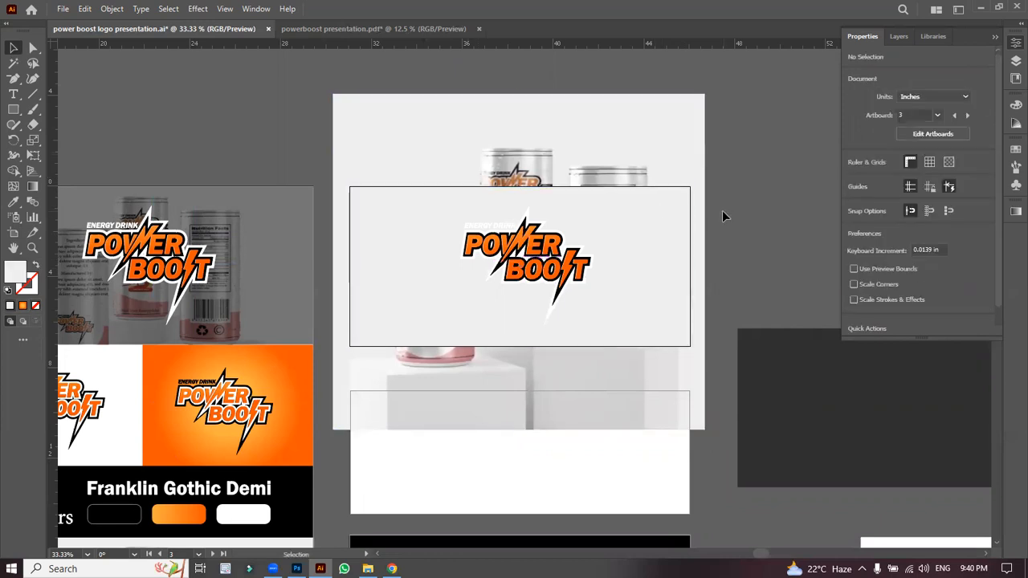
drag(595, 124, 596, 141)
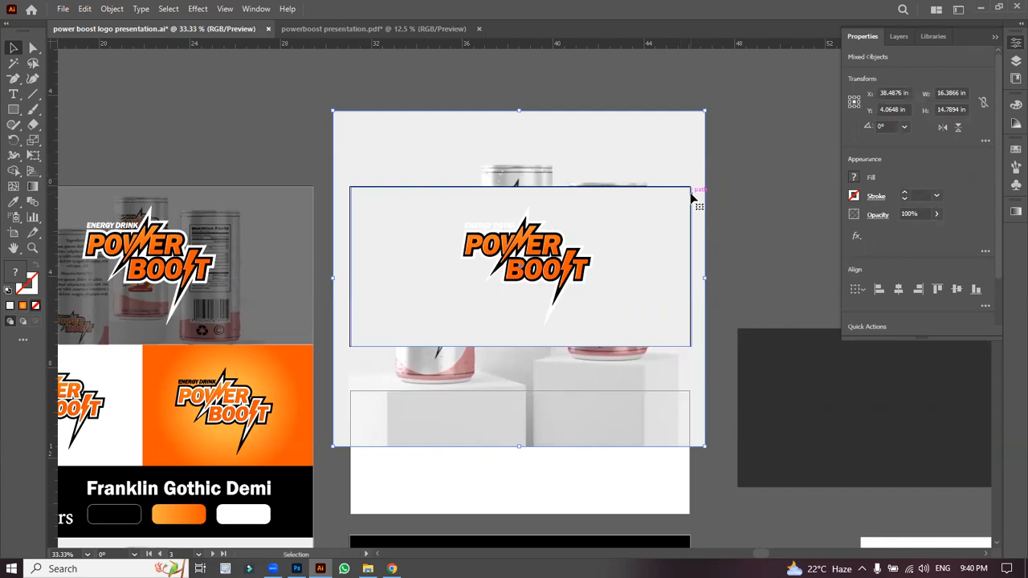
Step: Clip the can photo to the banner rectangle and lay the 51% black overlay over it
right_click(692, 197)
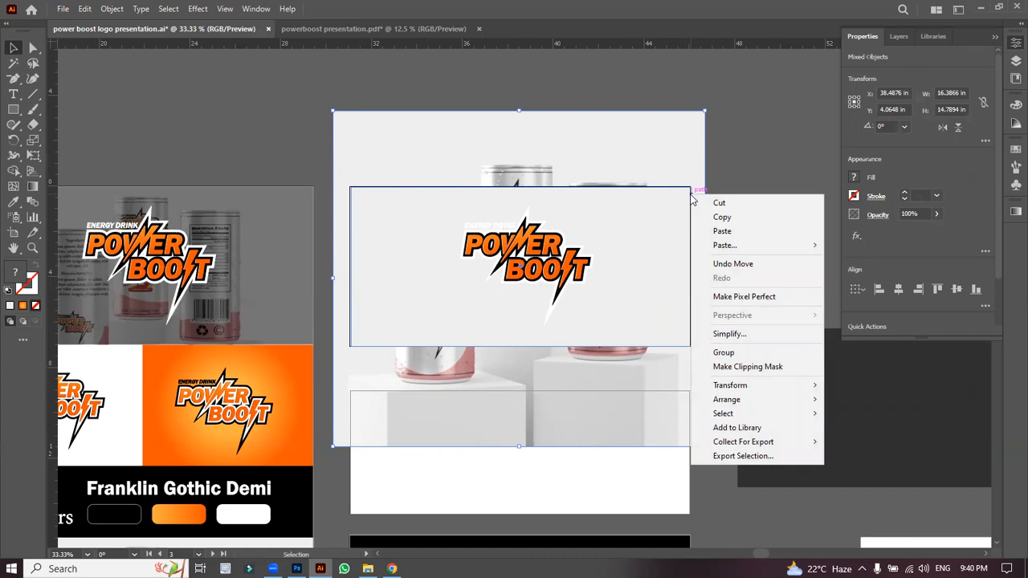
click(752, 373)
click(750, 258)
drag(662, 271, 662, 270)
click(734, 271)
drag(771, 374, 491, 232)
drag(746, 291, 641, 277)
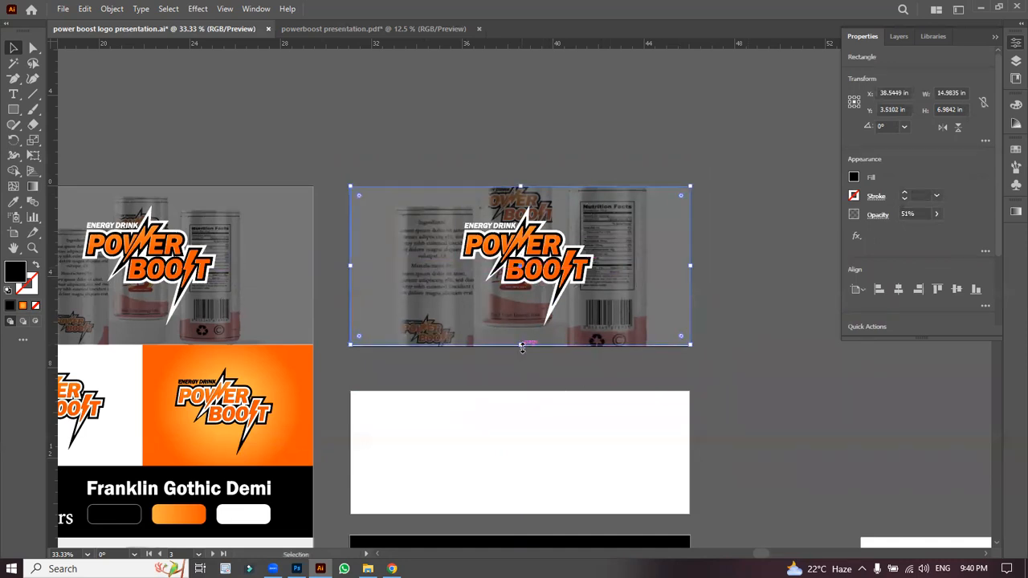
click(709, 313)
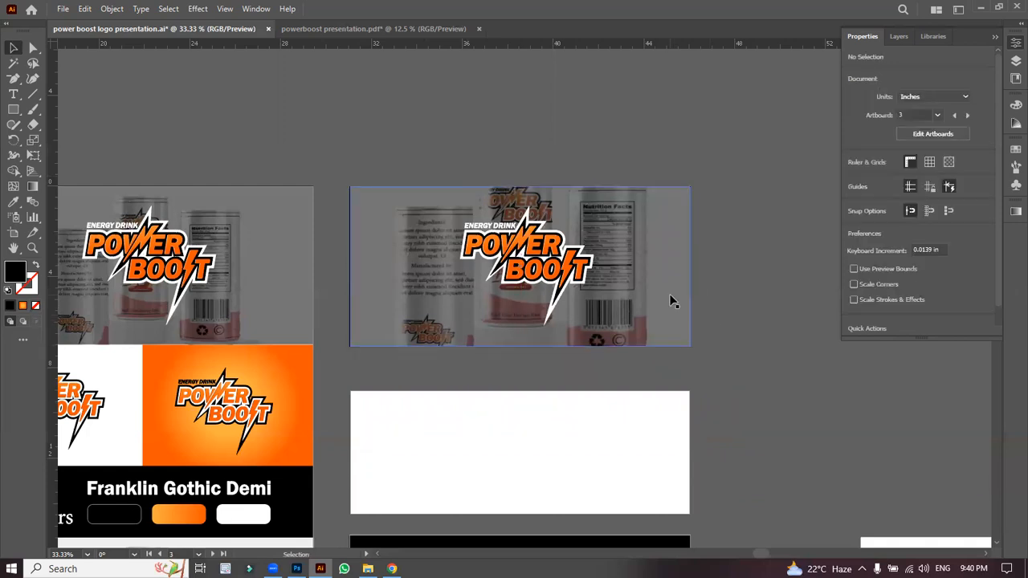
Step: Drop the white and orange logo pair onto the empty artboard above the Font/Colors band and ungroup it
key(ctrl+minus)
key(ctrl+minus)
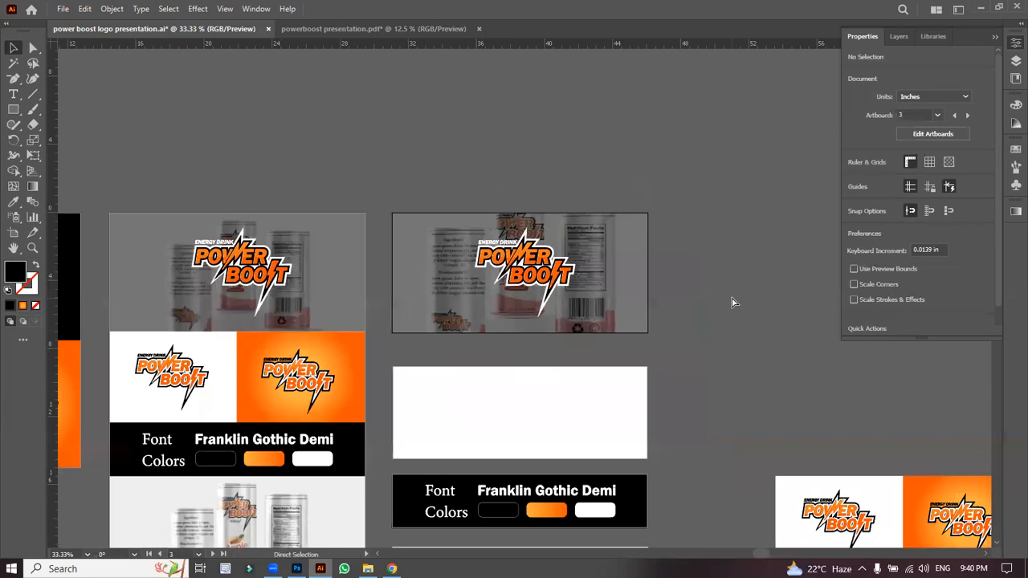
drag(785, 463, 517, 385)
key(ctrl+equal)
key(ctrl+equal)
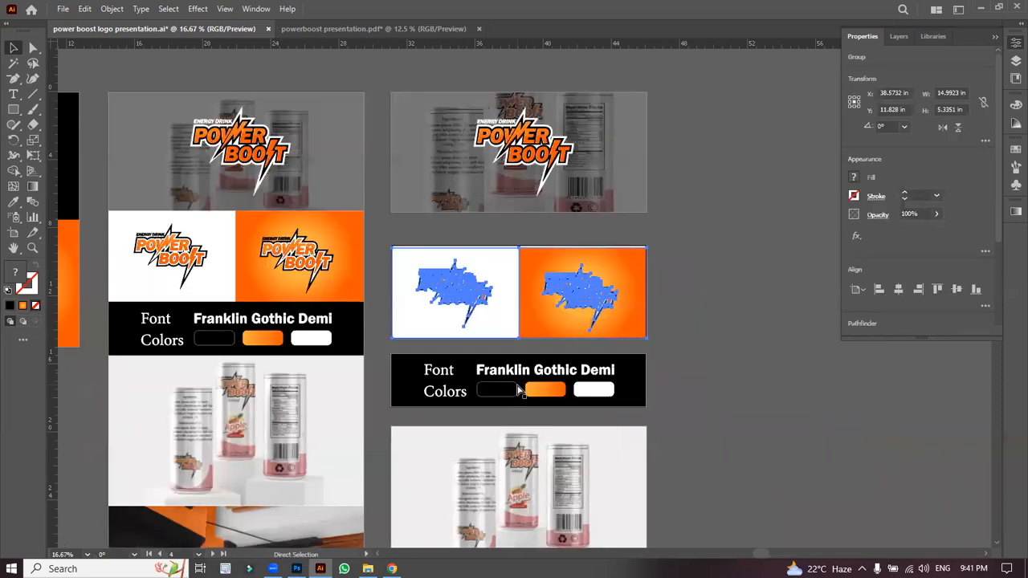
key(ctrl+equal)
key(ctrl+equal)
drag(540, 333, 542, 337)
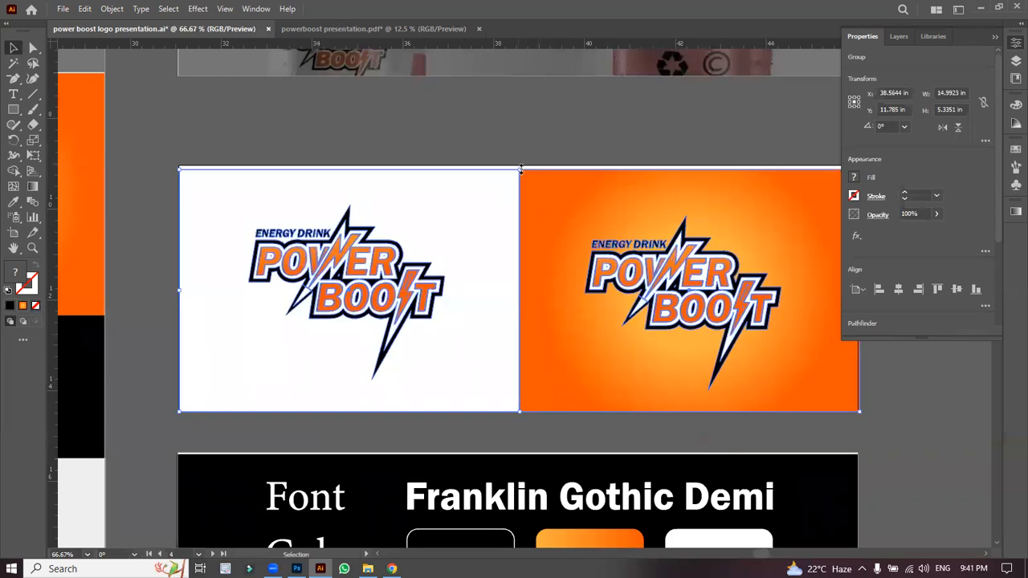
right_click(456, 138)
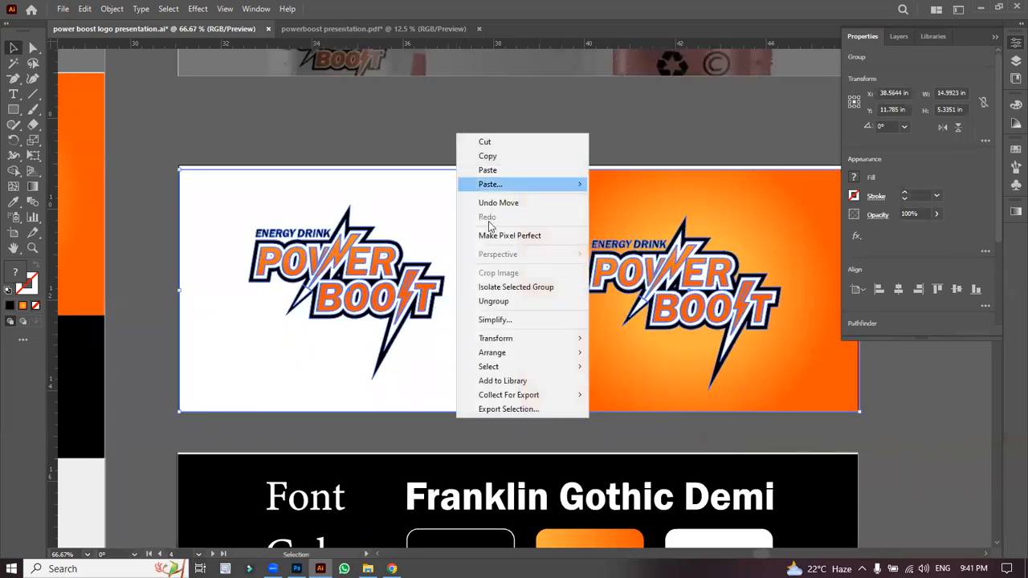
click(498, 301)
click(543, 193)
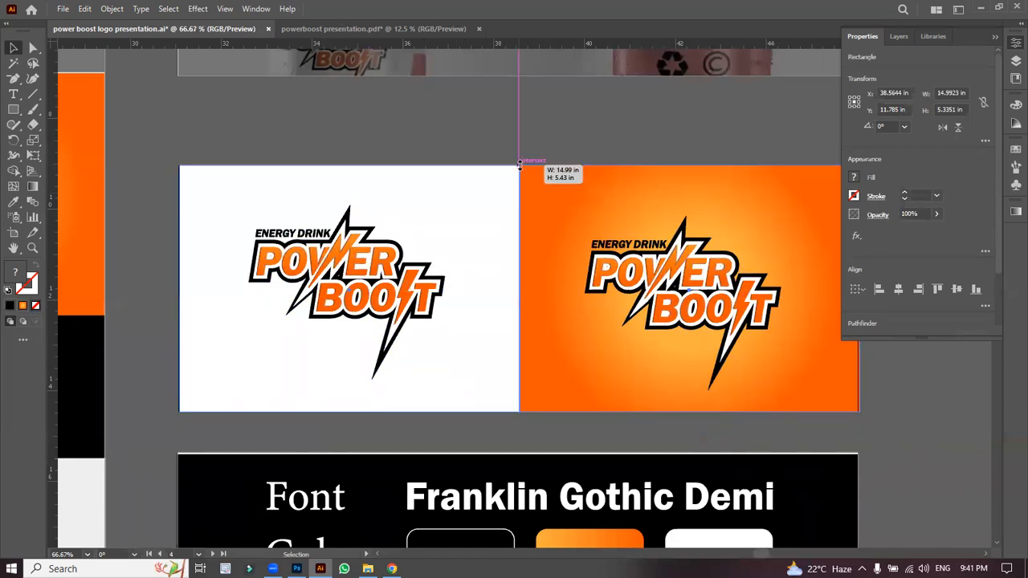
click(404, 128)
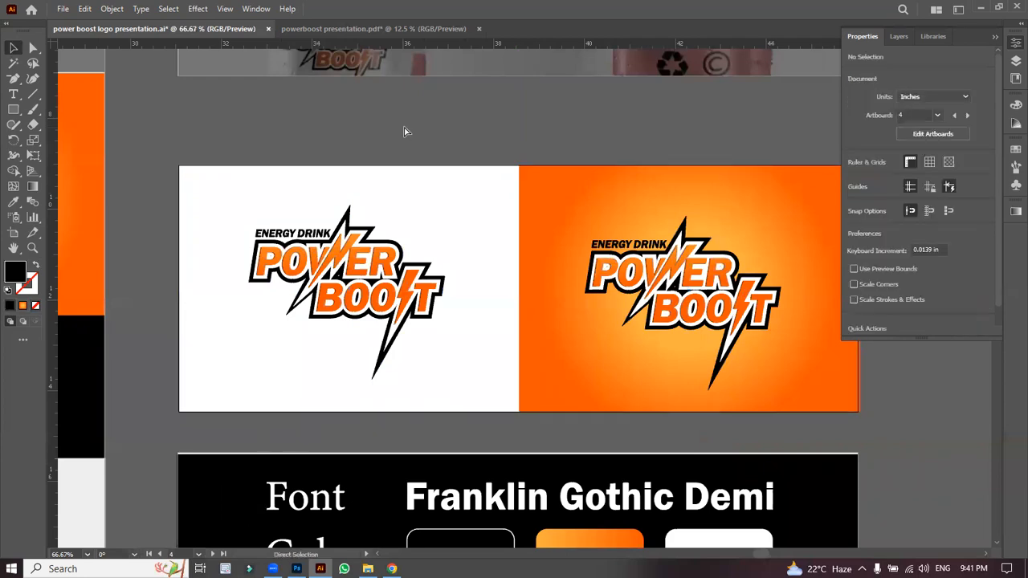
key(ctrl+minus)
key(ctrl+minus)
key(ctrl+minus)
key(ctrl+minus)
key(ctrl+minus)
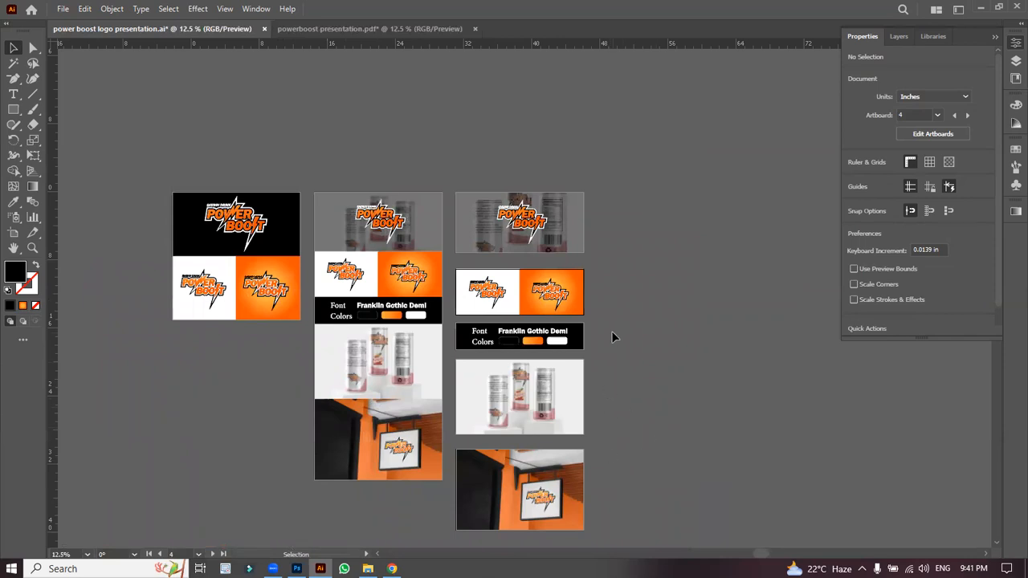
Step: In Export for Screens, select Artboards 9, 10, 11, 12 and 13 only
click(62, 9)
mouse_move(117, 289)
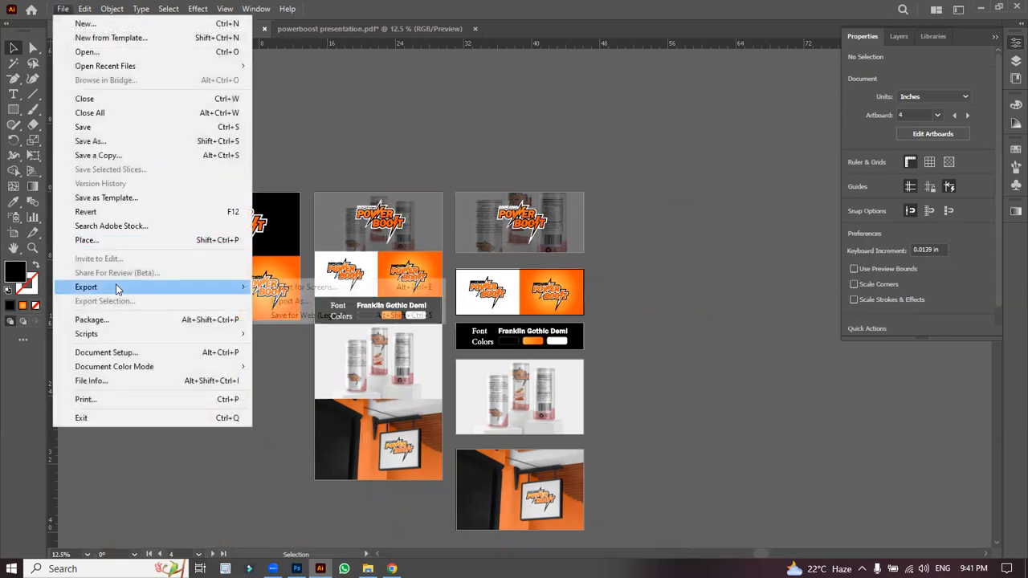
click(291, 289)
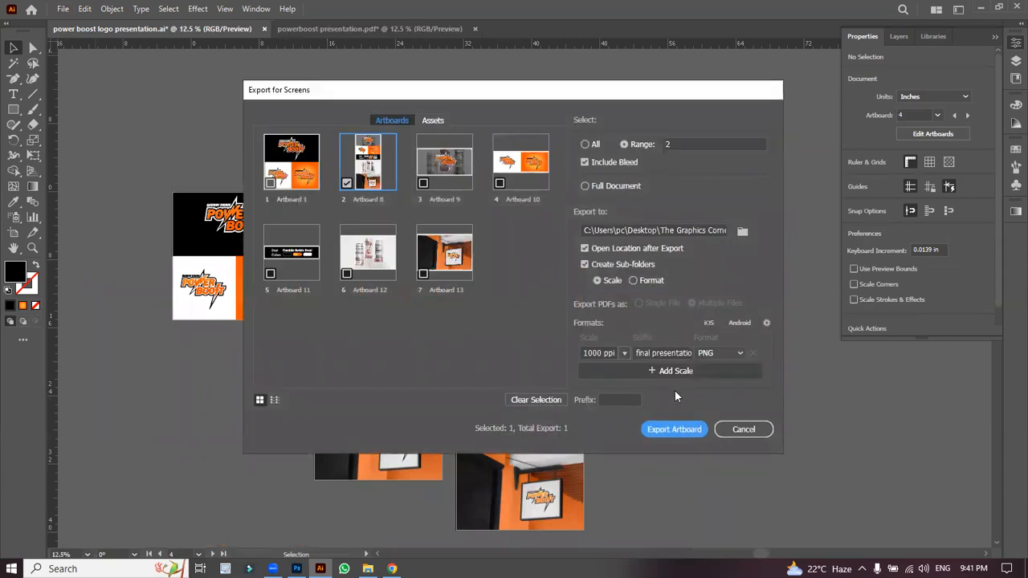
click(347, 184)
click(347, 184)
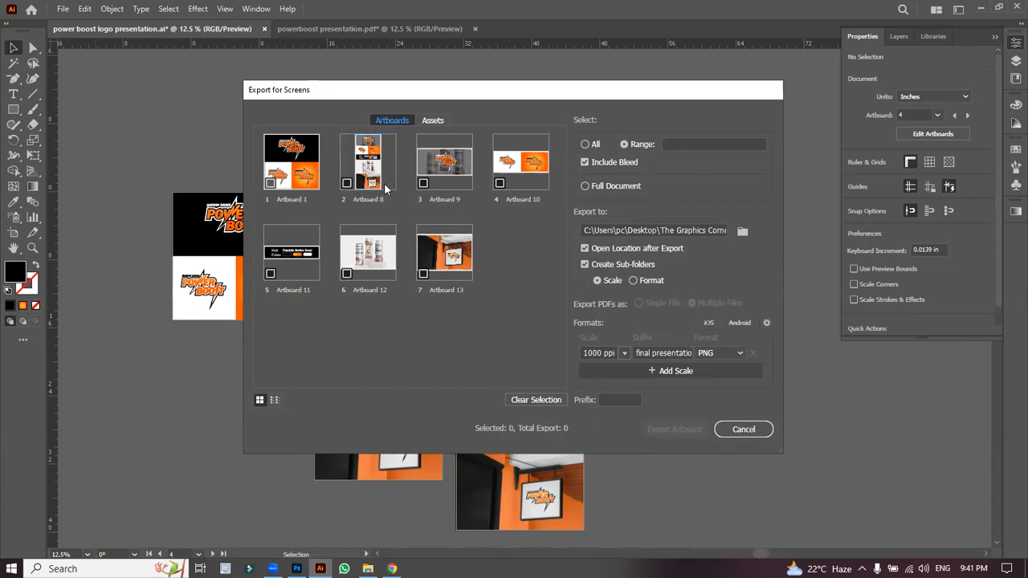
click(425, 182)
click(498, 182)
click(314, 252)
click(367, 251)
click(436, 257)
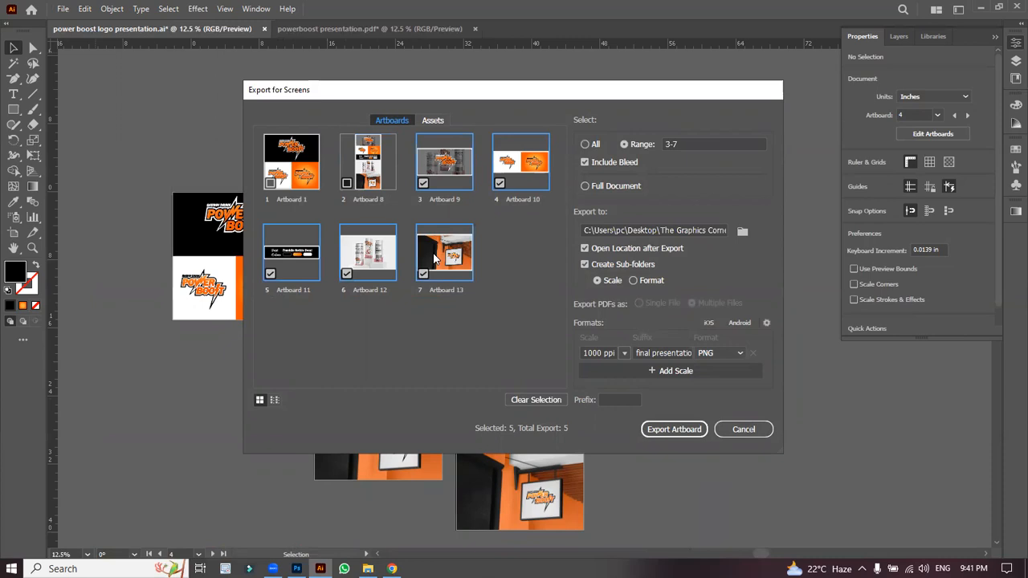
Step: Set the Desktop as destination and export the five artboards as 1000 ppi PNGs
click(742, 231)
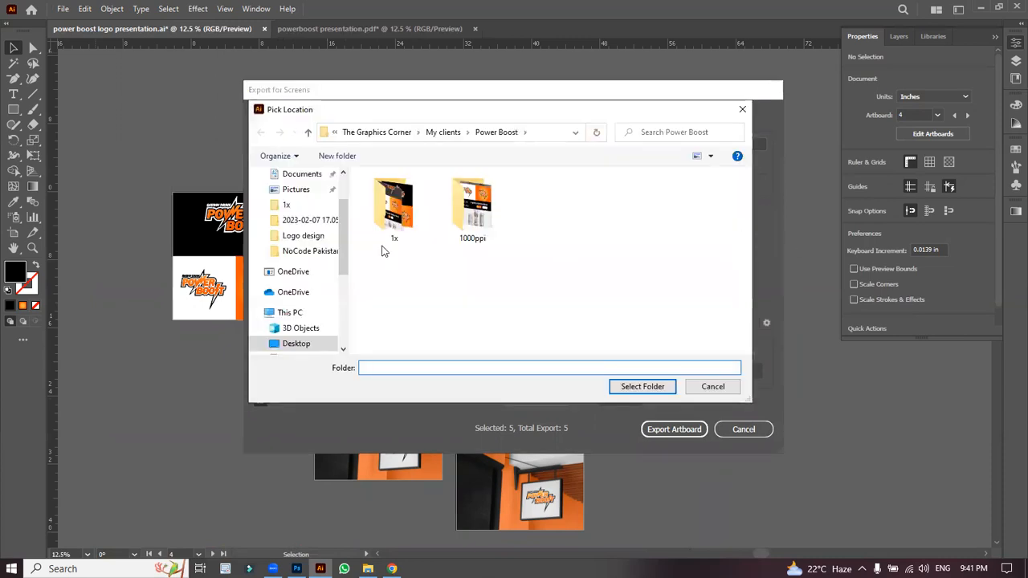
click(295, 343)
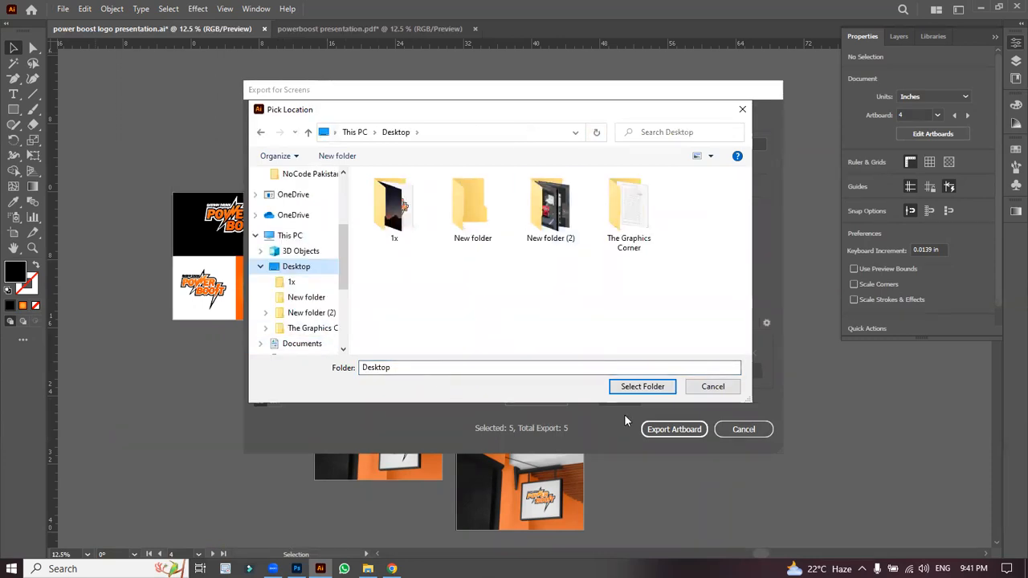
click(631, 387)
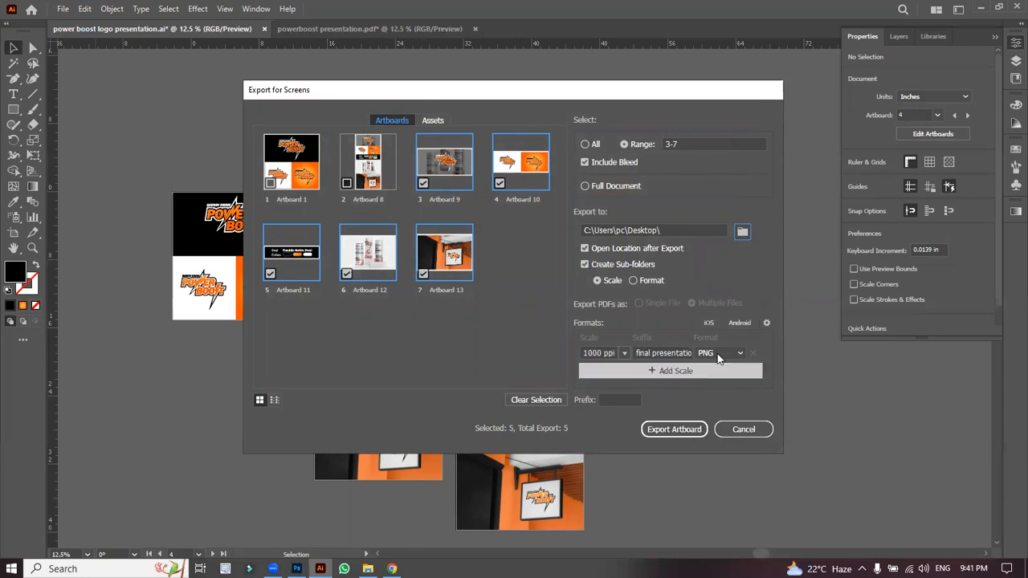
click(672, 433)
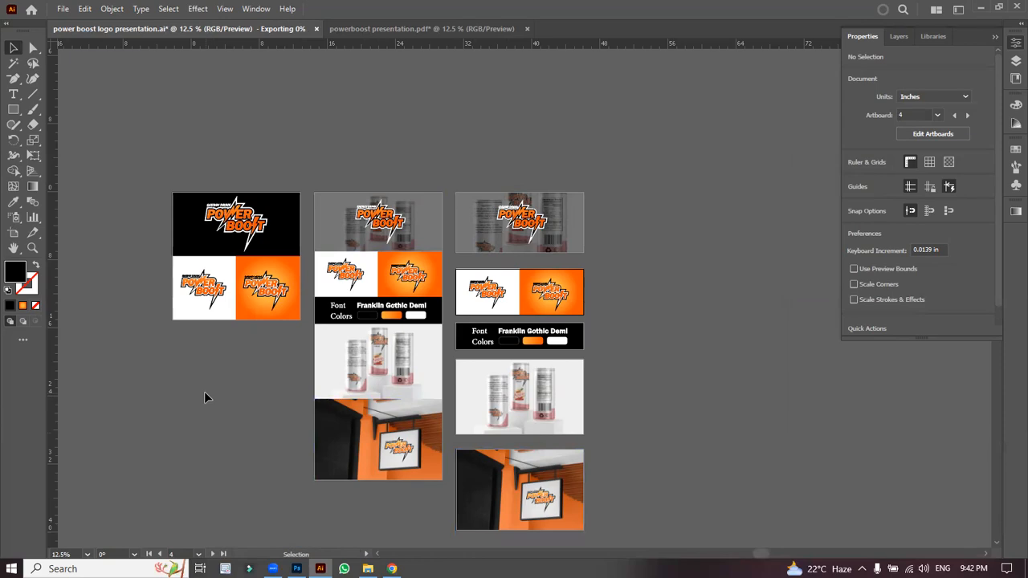
Step: In the Behance project editor, reset the page zoom to 100%
click(392, 568)
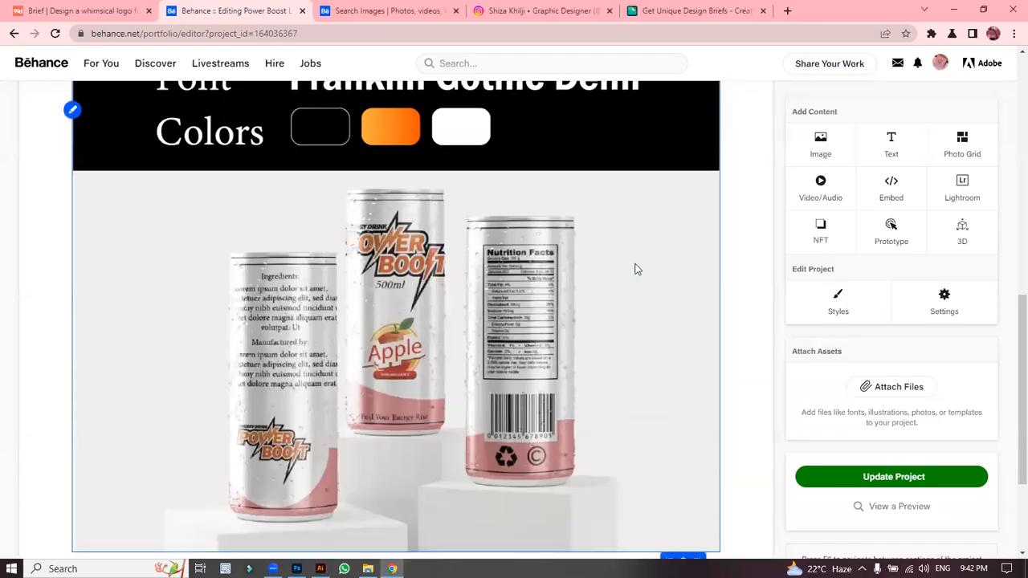
key(ctrl+minus)
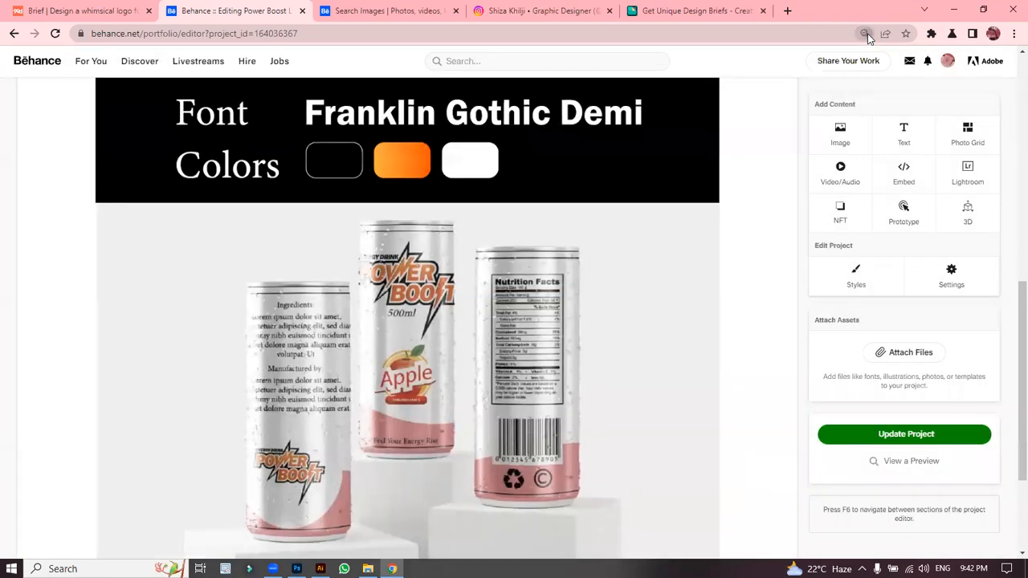
click(865, 33)
click(885, 57)
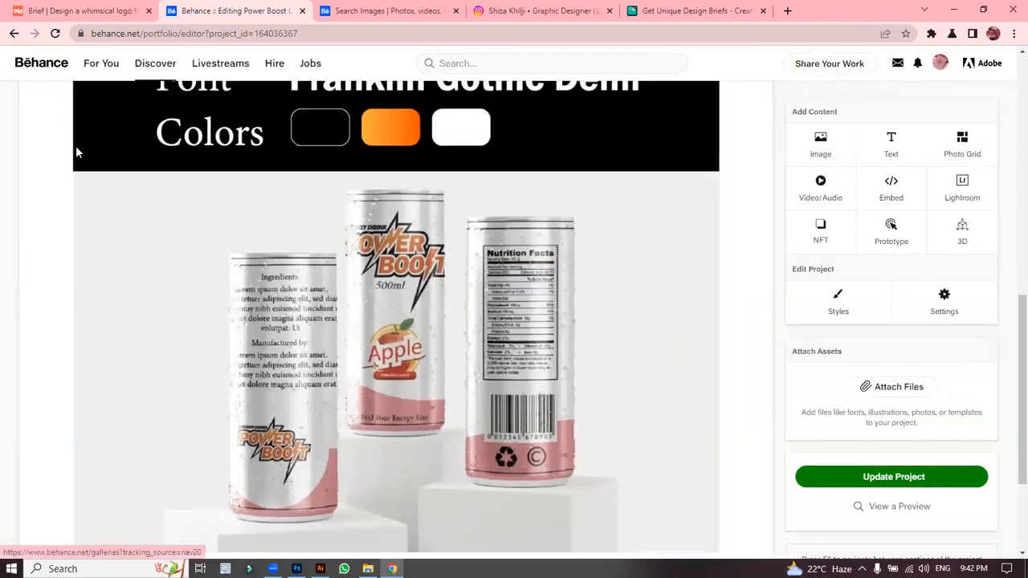
Step: Delete the can image block from the project and return to Illustrator to check the export
click(73, 112)
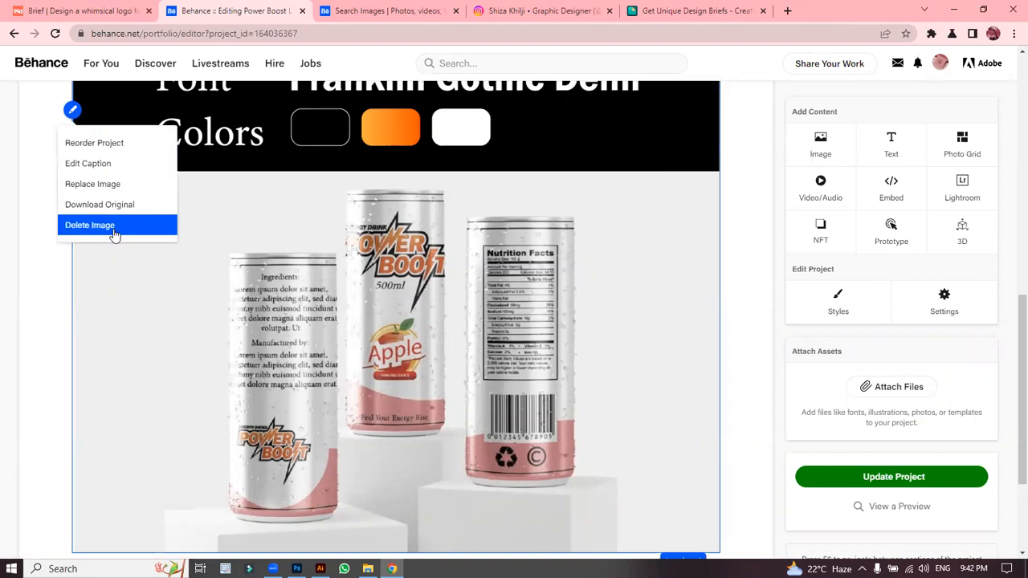
click(113, 229)
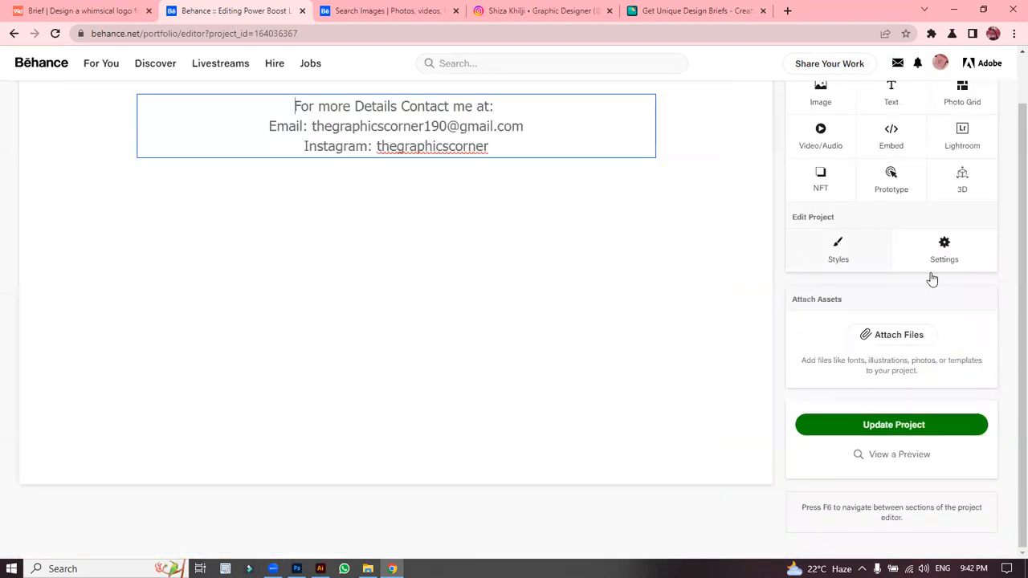
scroll(1010, 329, up, 2)
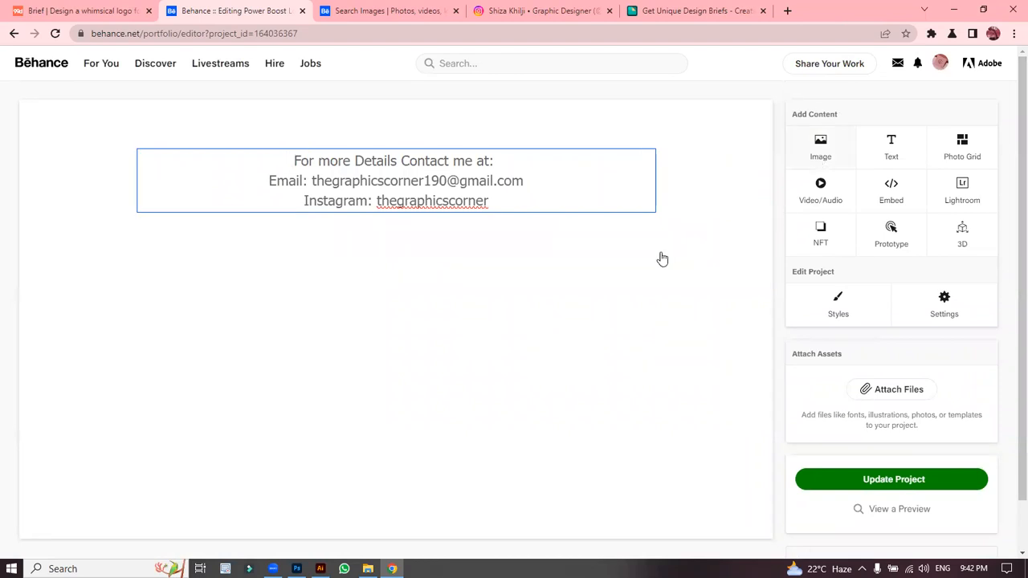
click(320, 569)
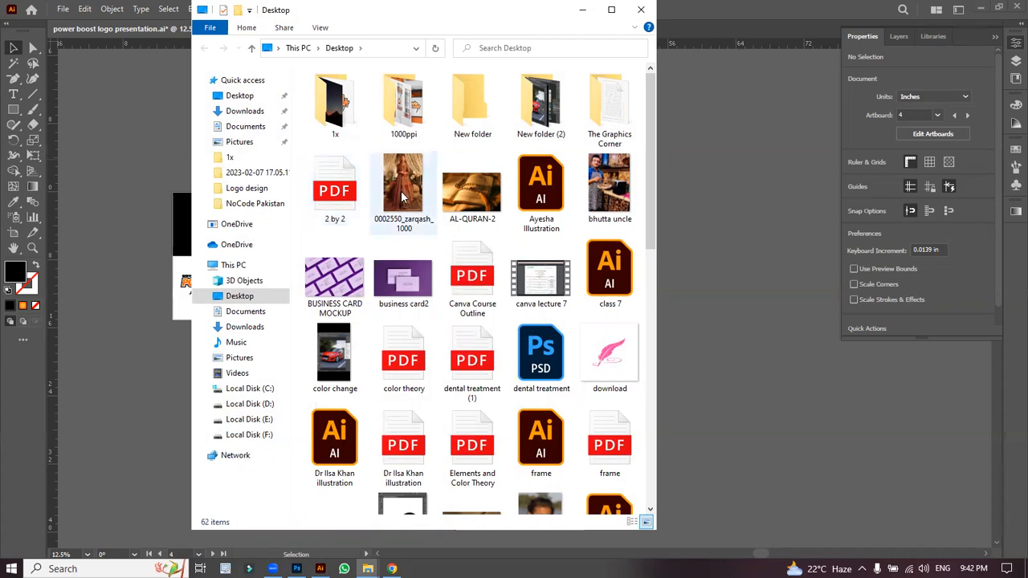
Step: Open the 1000ppi folder and drag its Explorer window lower and to the right on screen
click(399, 117)
double_click(399, 116)
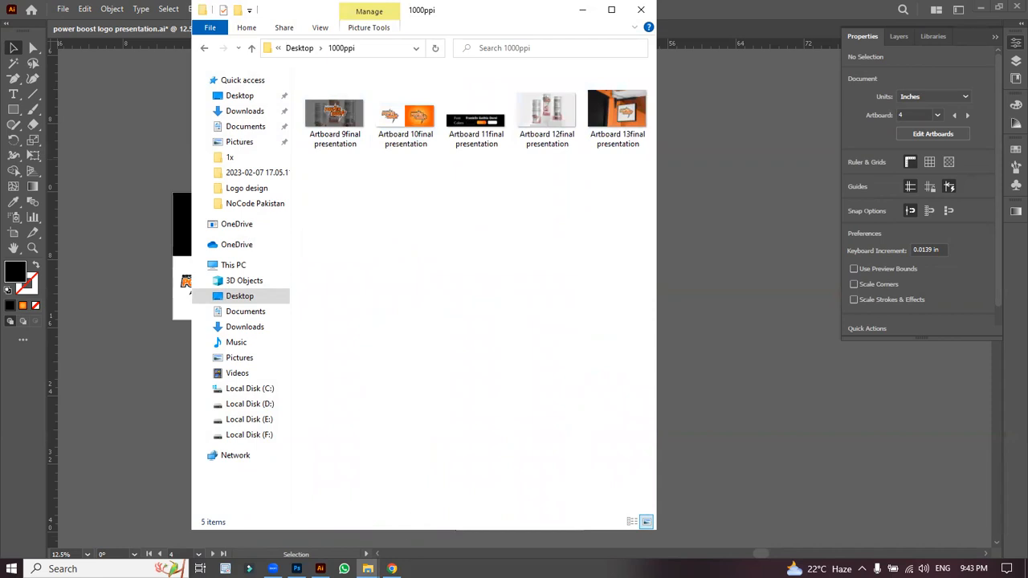
click(392, 569)
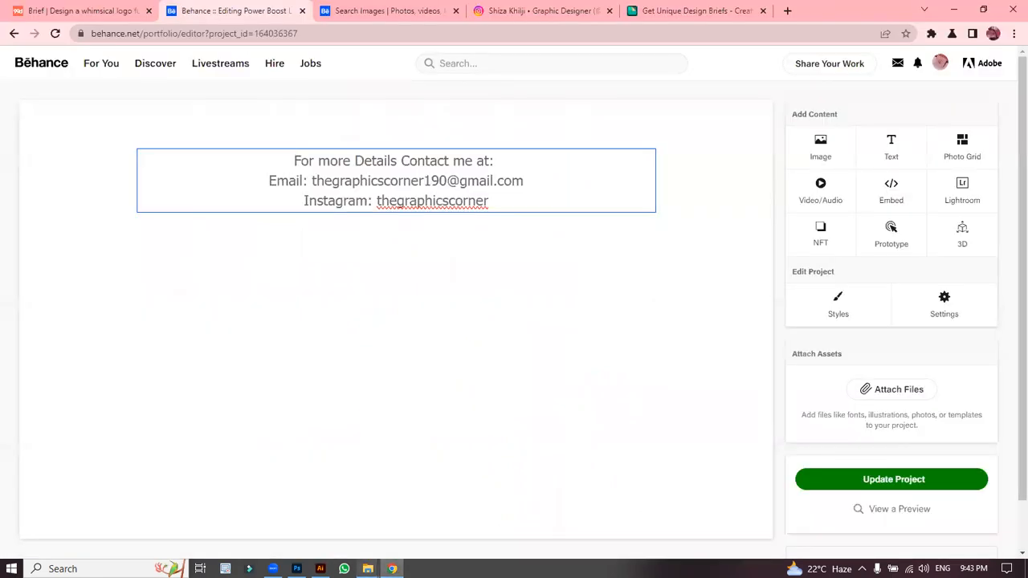
mouse_move(368, 569)
click(401, 540)
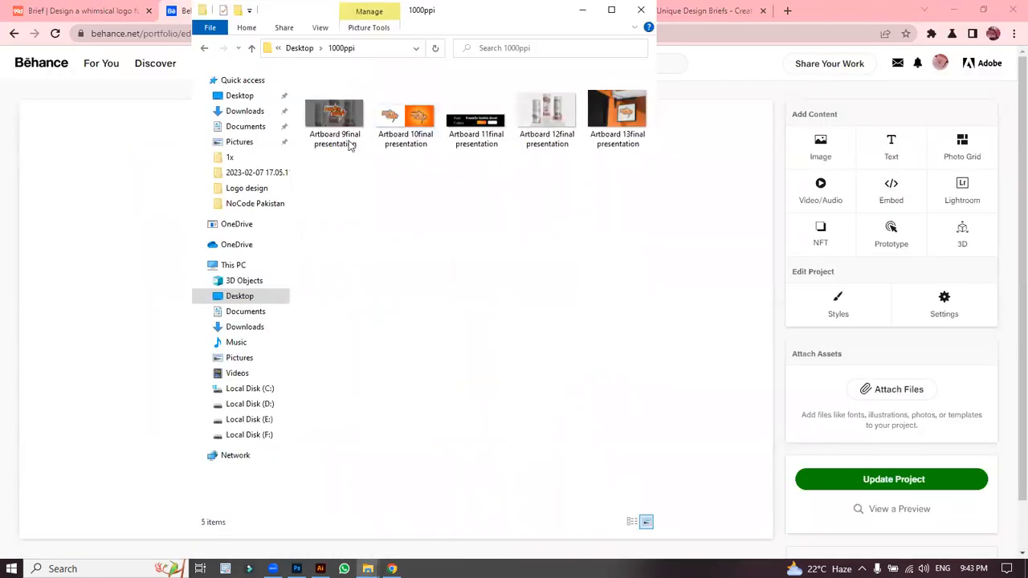
drag(469, 24, 361, 337)
drag(371, 401, 443, 346)
Step: Add an Image and upload all five Artboard files from the 1000ppi folder
click(819, 138)
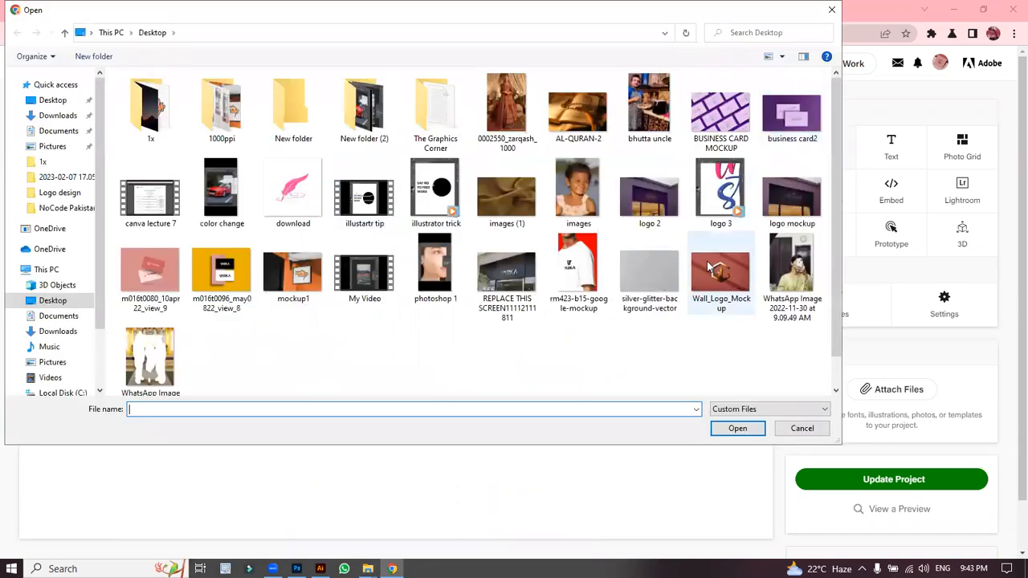
double_click(222, 109)
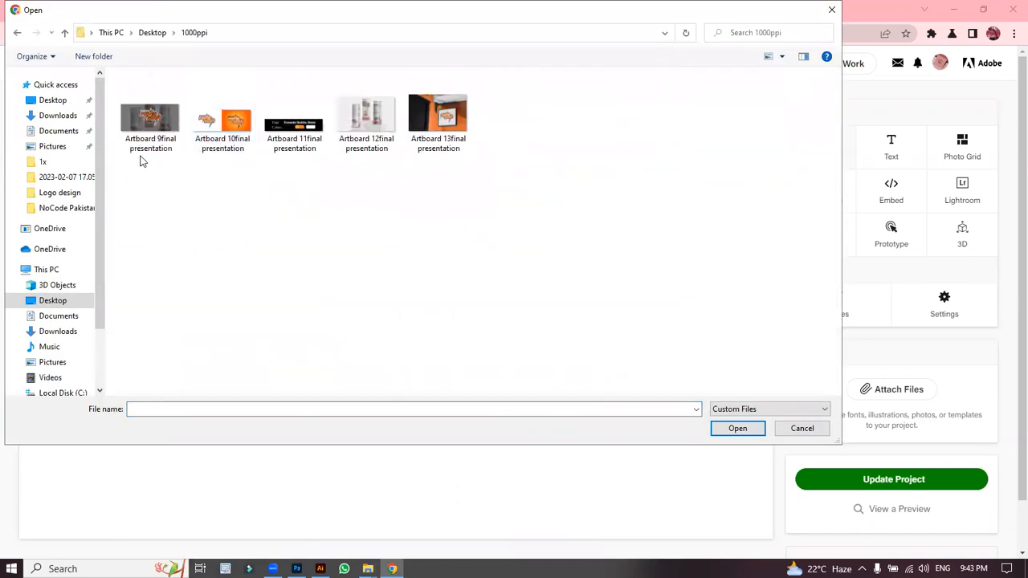
drag(145, 175, 497, 124)
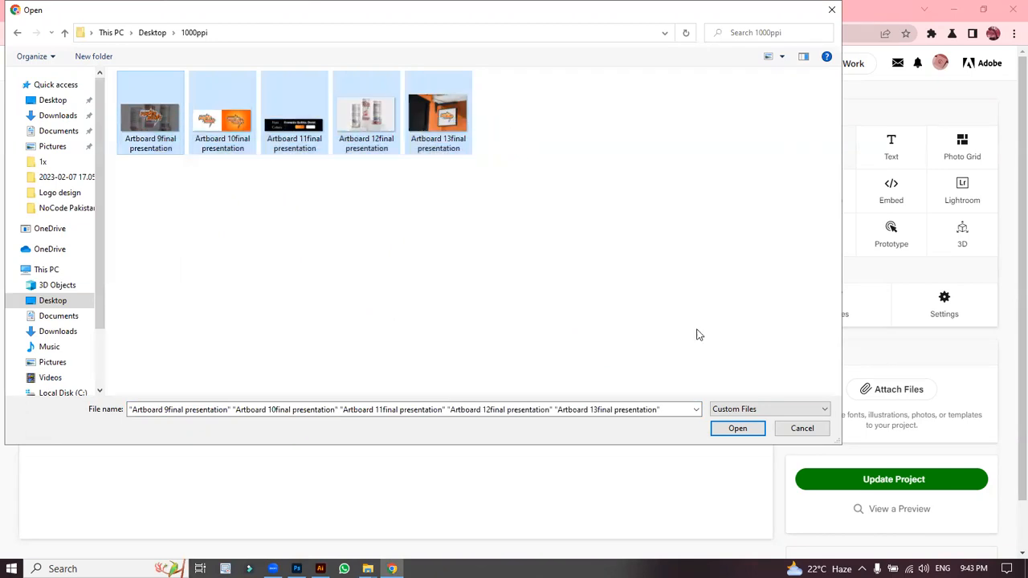
click(737, 428)
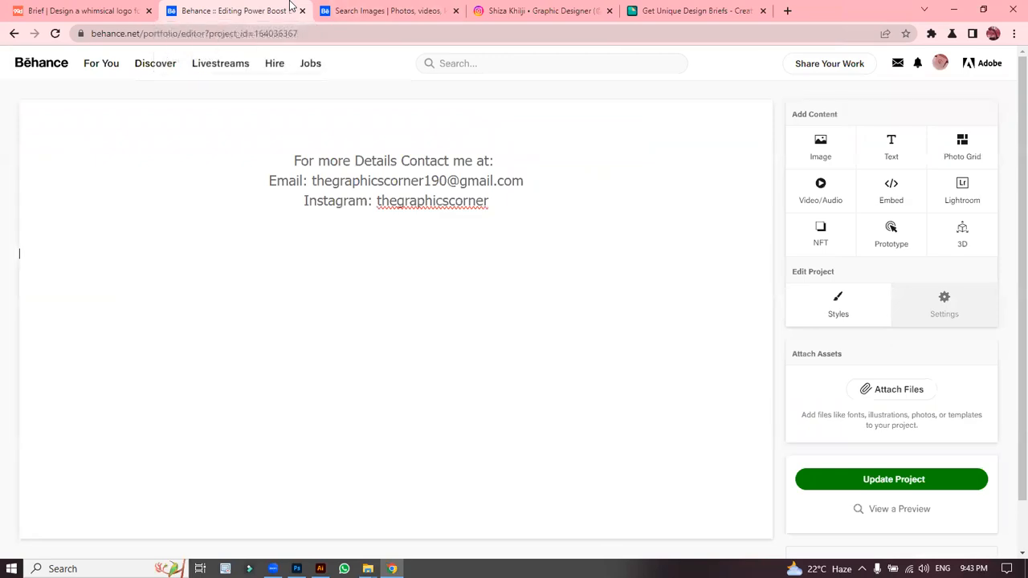
scroll(1008, 265, down, 1)
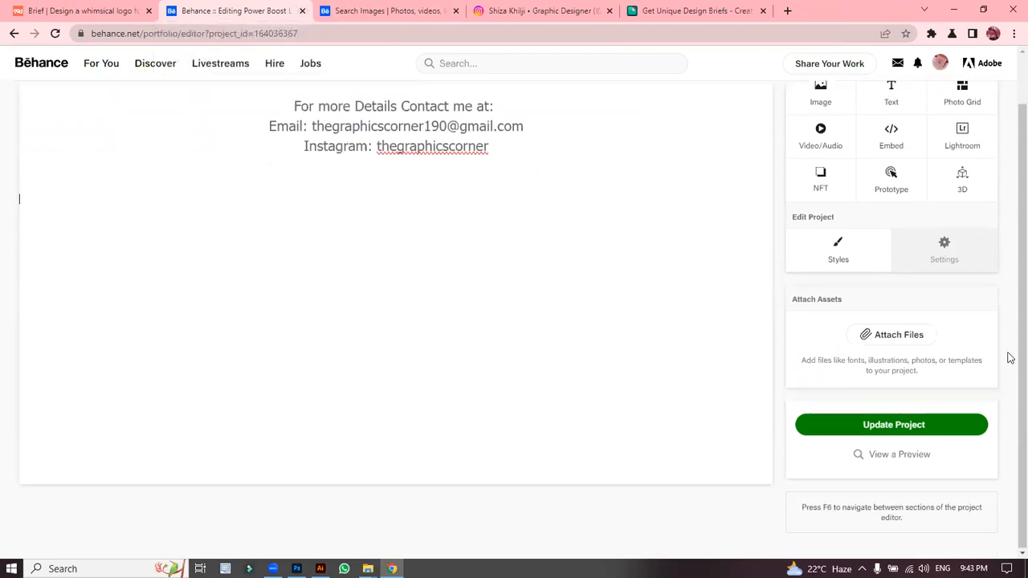
scroll(1011, 180, up, 1)
scroll(1009, 174, up, 1)
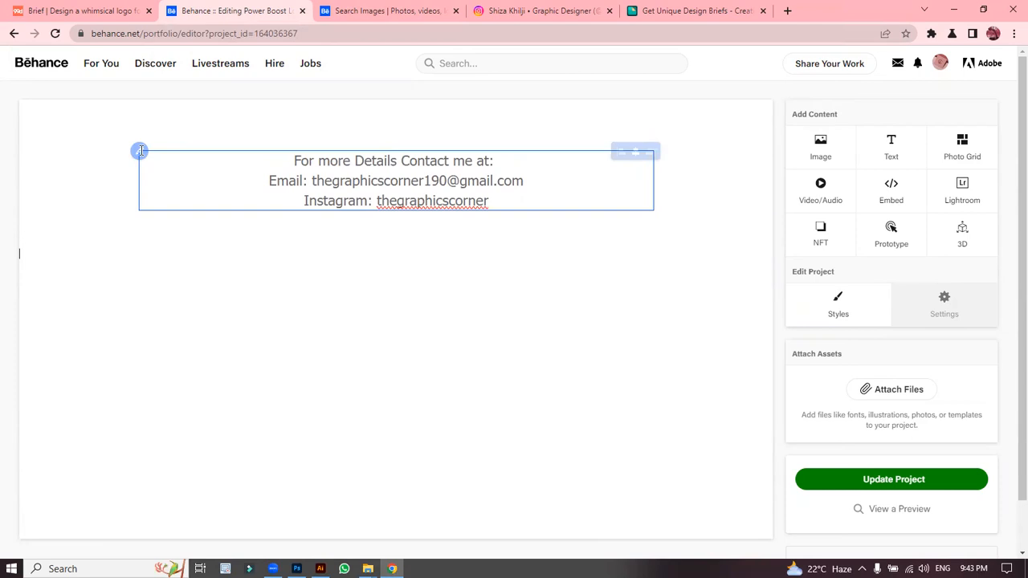
mouse_move(112, 168)
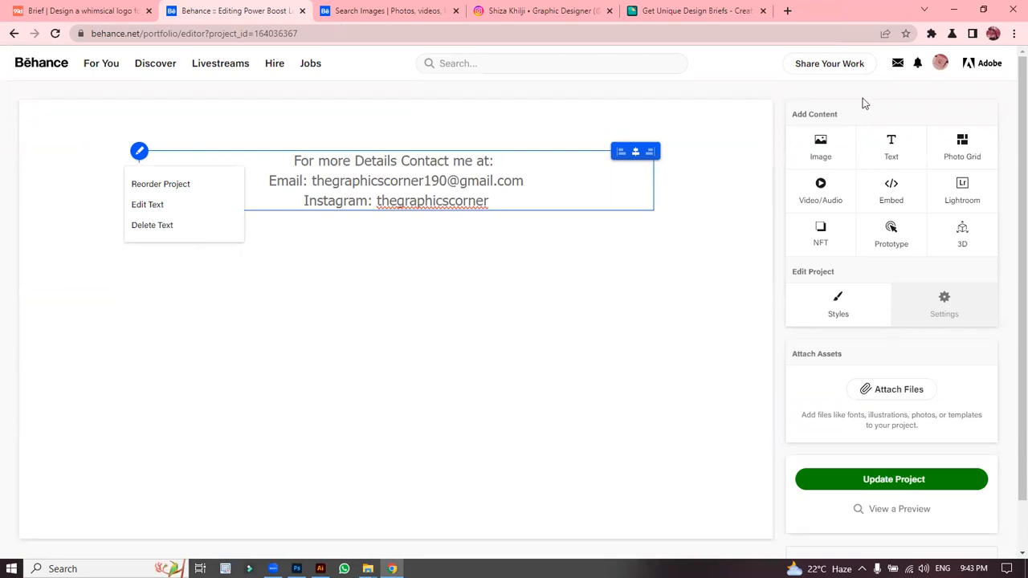
Step: Reload the editor, leave without saving, and start a new Behance project
click(374, 10)
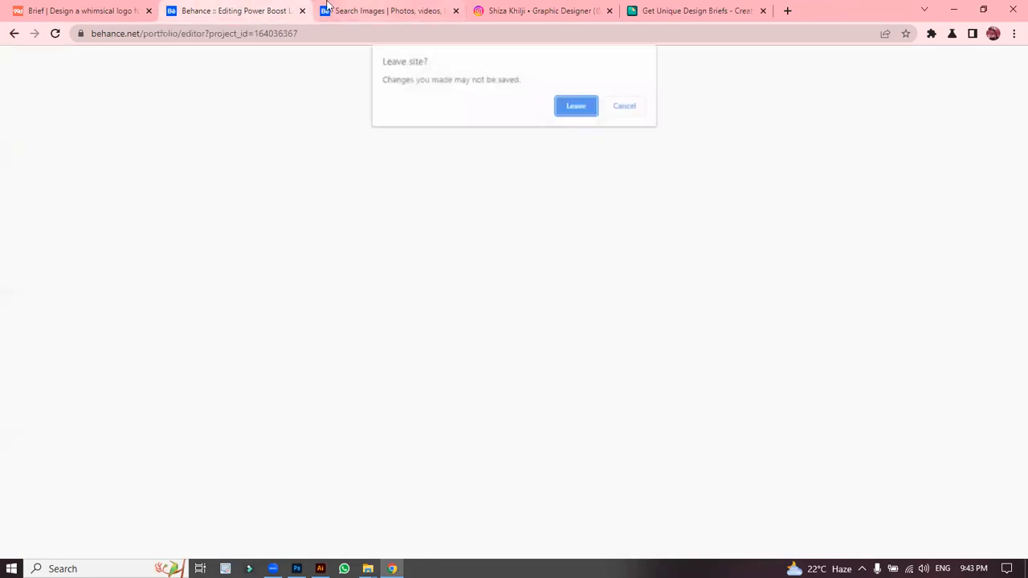
click(578, 105)
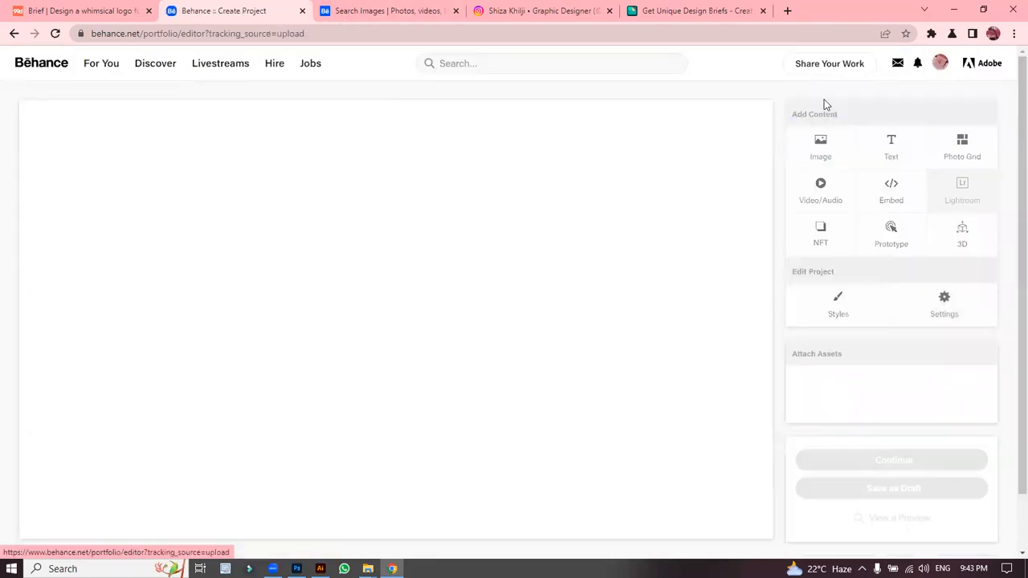
mouse_move(826, 105)
click(777, 123)
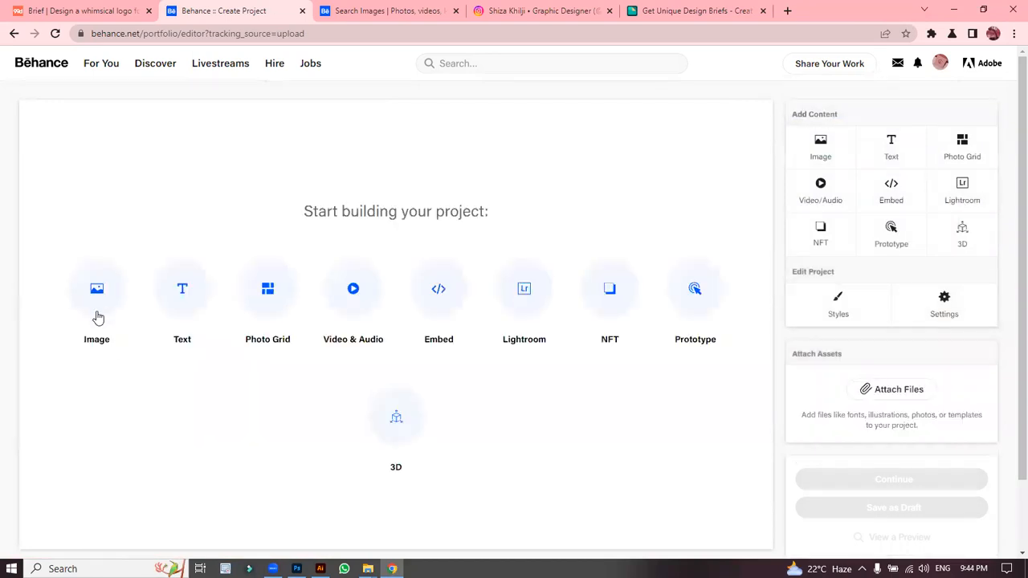
Step: Upload Artboard 9final and Artboard 10final as the first two project images
click(97, 303)
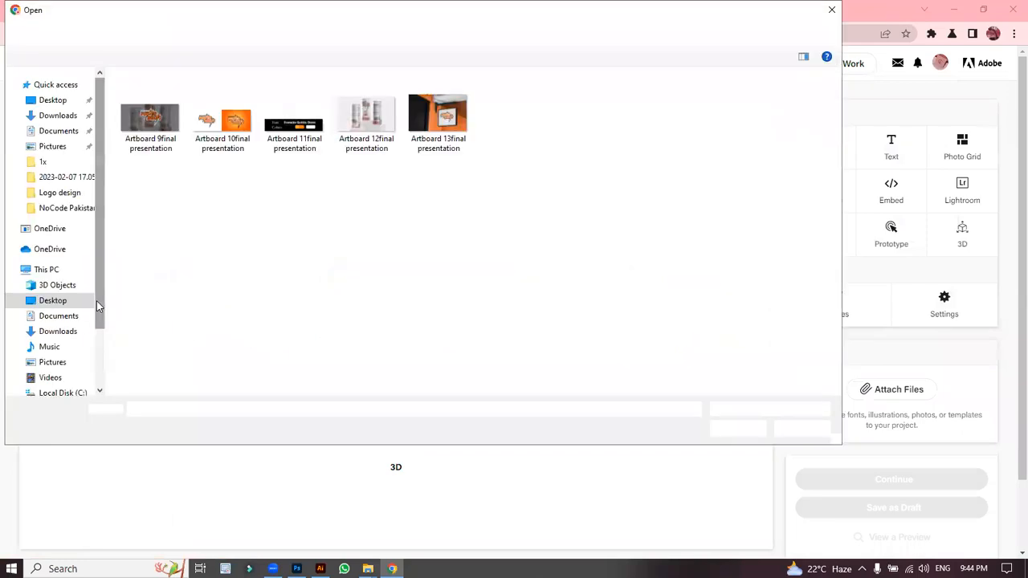
click(152, 153)
click(736, 430)
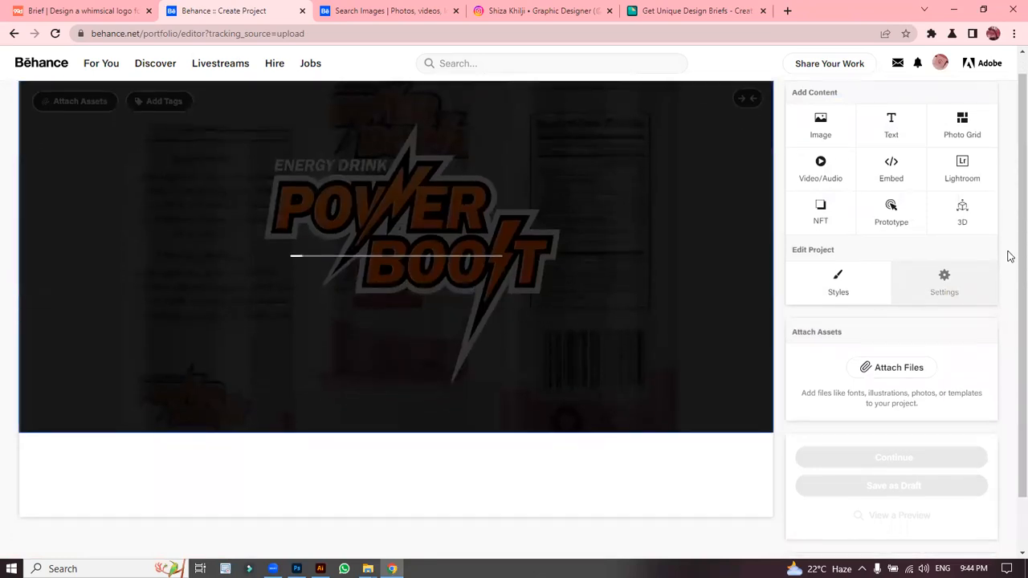
drag(1009, 237, 1009, 171)
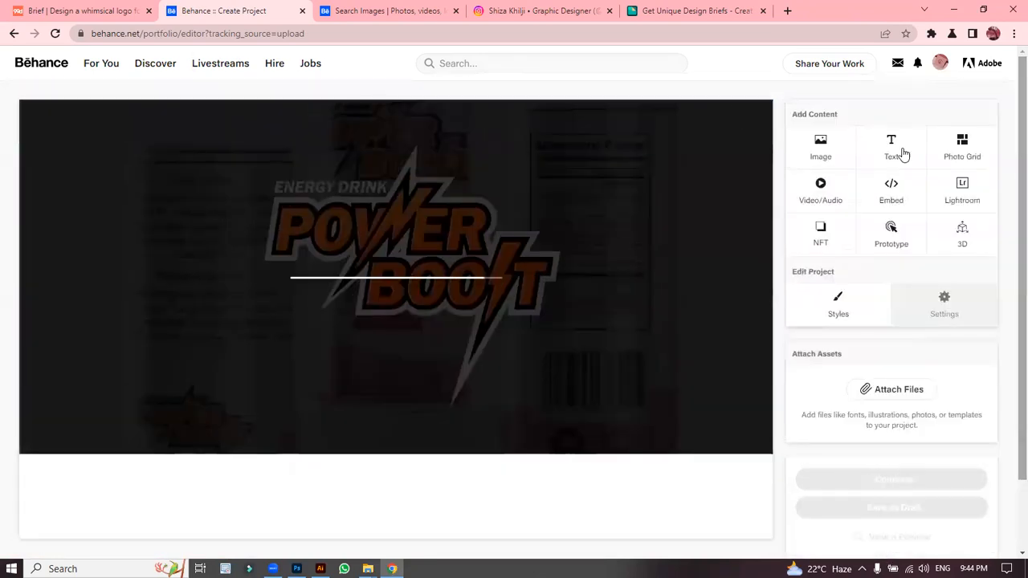
click(837, 145)
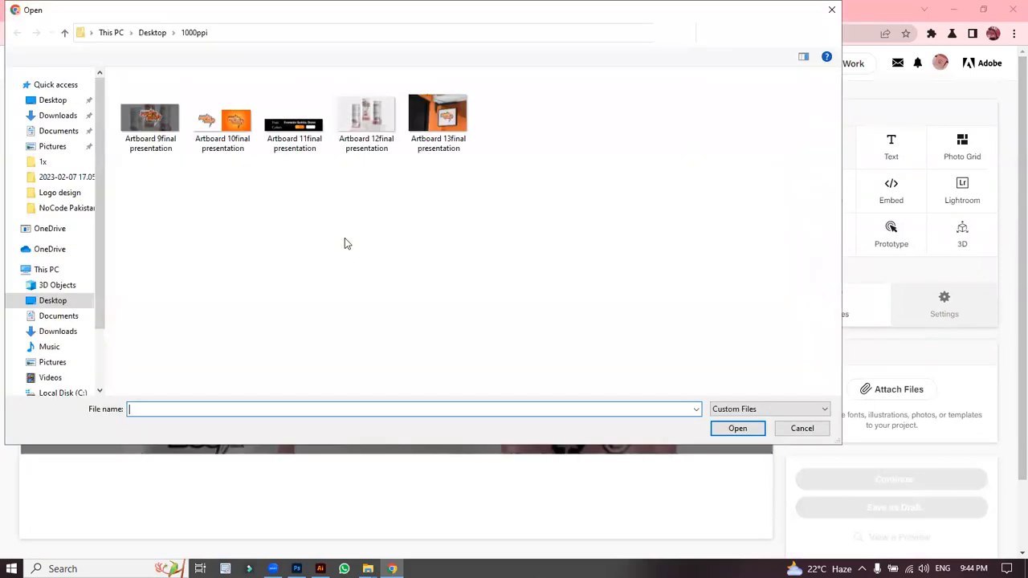
click(220, 132)
click(746, 429)
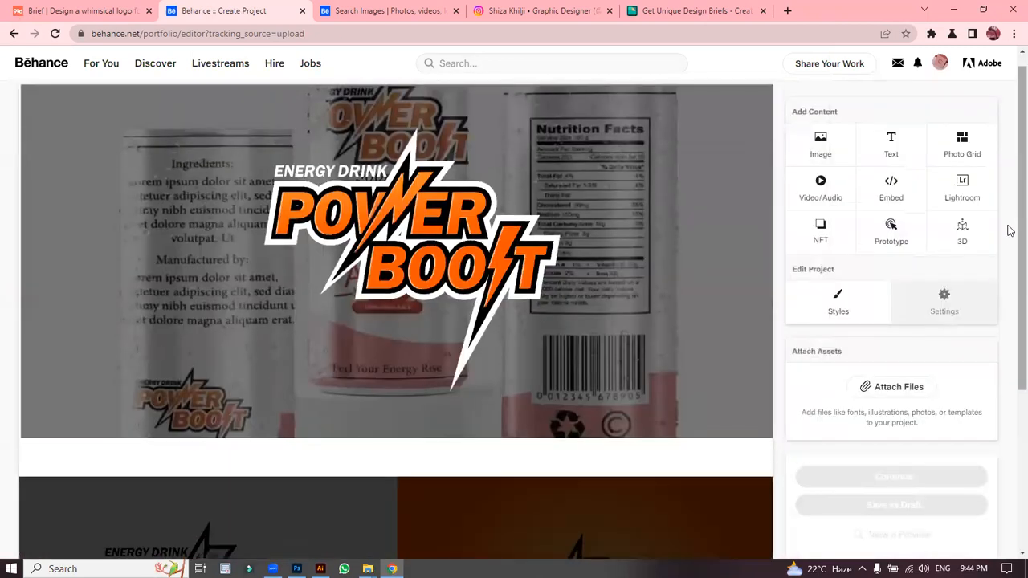
drag(1020, 233, 1009, 166)
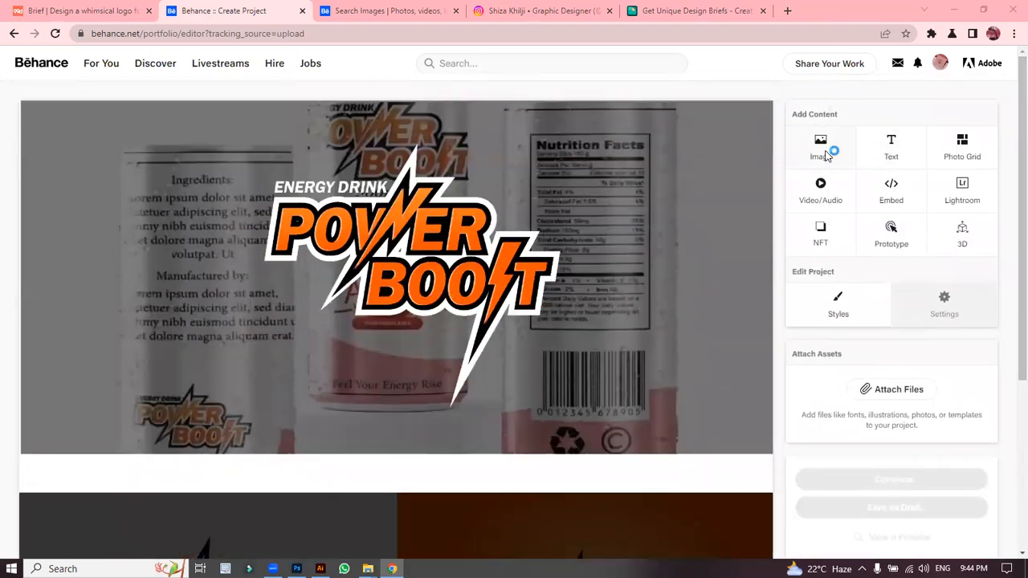
Step: Upload Artboard 11 through Artboard 13 together from 1000ppi and review the images
click(830, 152)
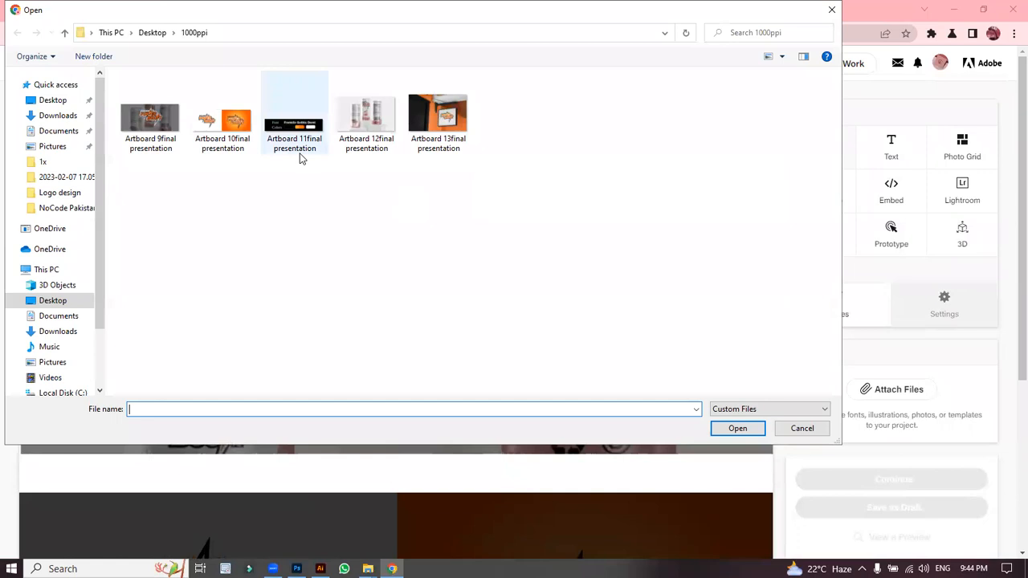
click(298, 158)
drag(301, 195, 470, 74)
click(731, 428)
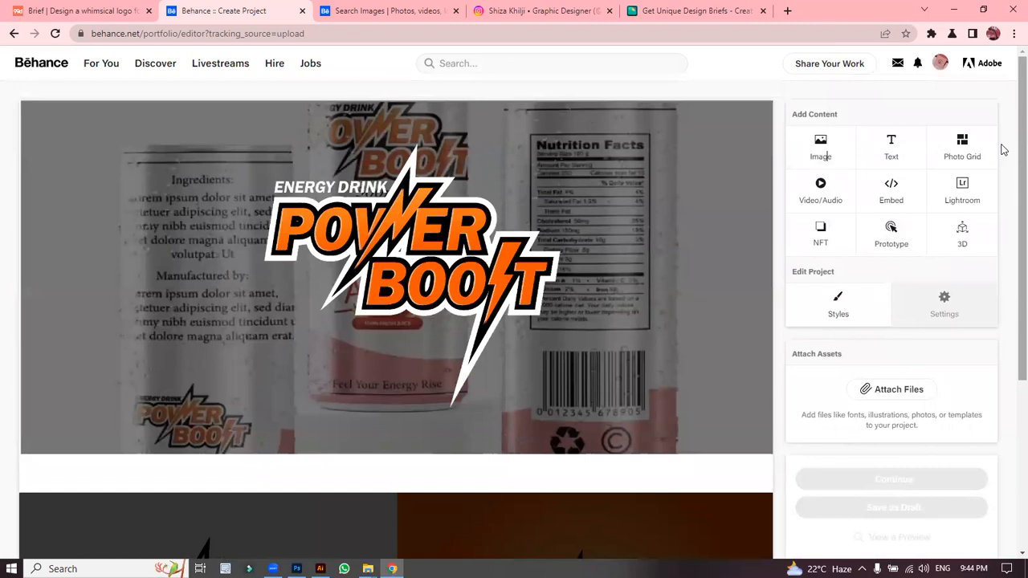
scroll(1009, 298, down, 3)
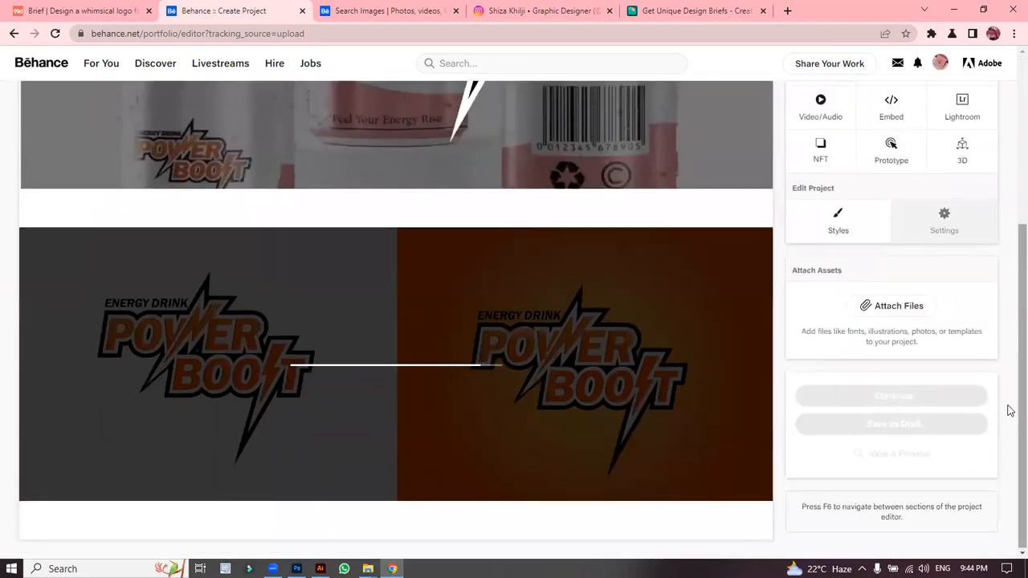
drag(1009, 406, 1009, 362)
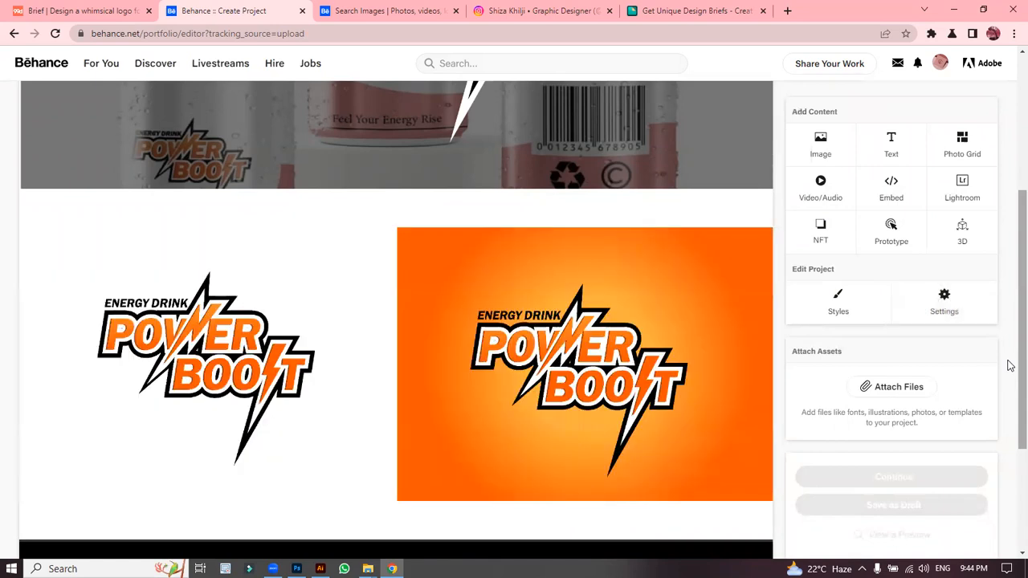
scroll(1010, 403, down, 4)
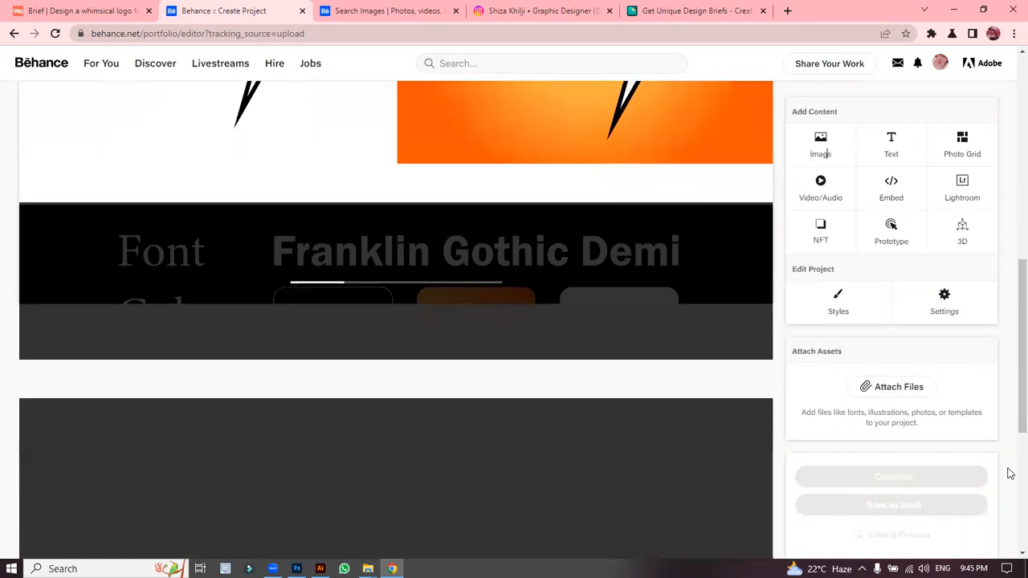
scroll(1010, 492, down, 1)
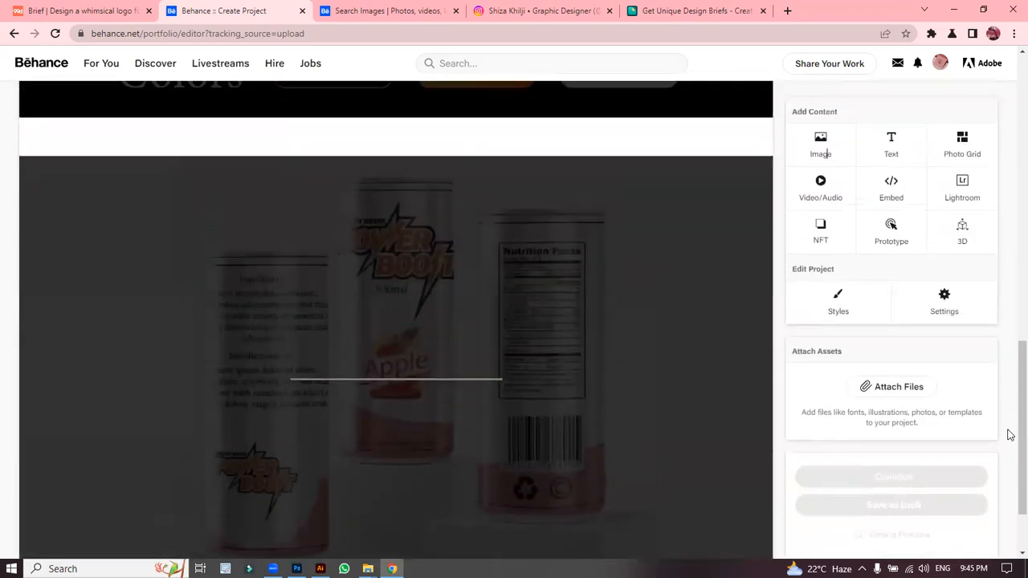
scroll(1010, 522, down, 1)
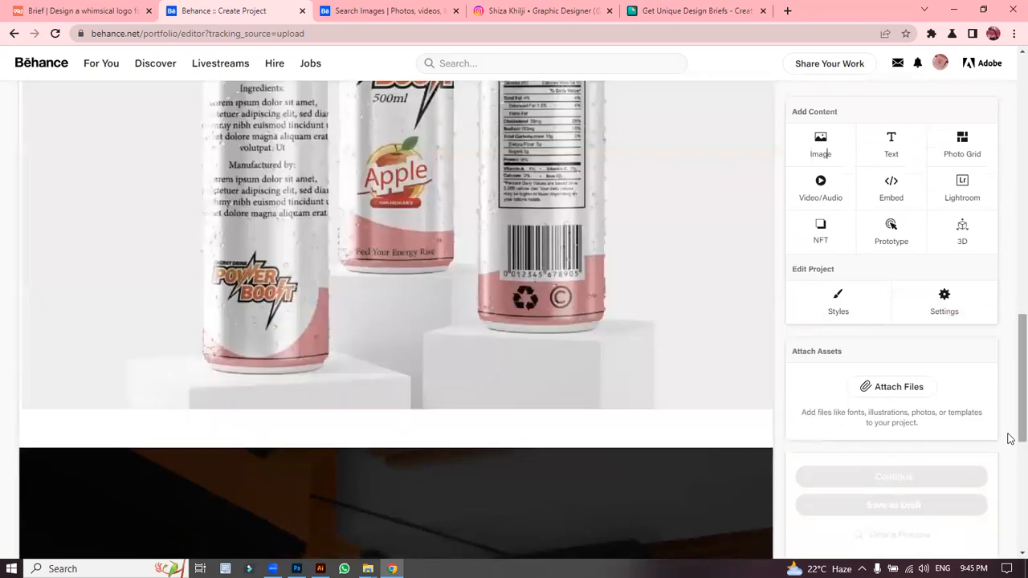
drag(1010, 436, 987, 129)
drag(1010, 340, 1010, 160)
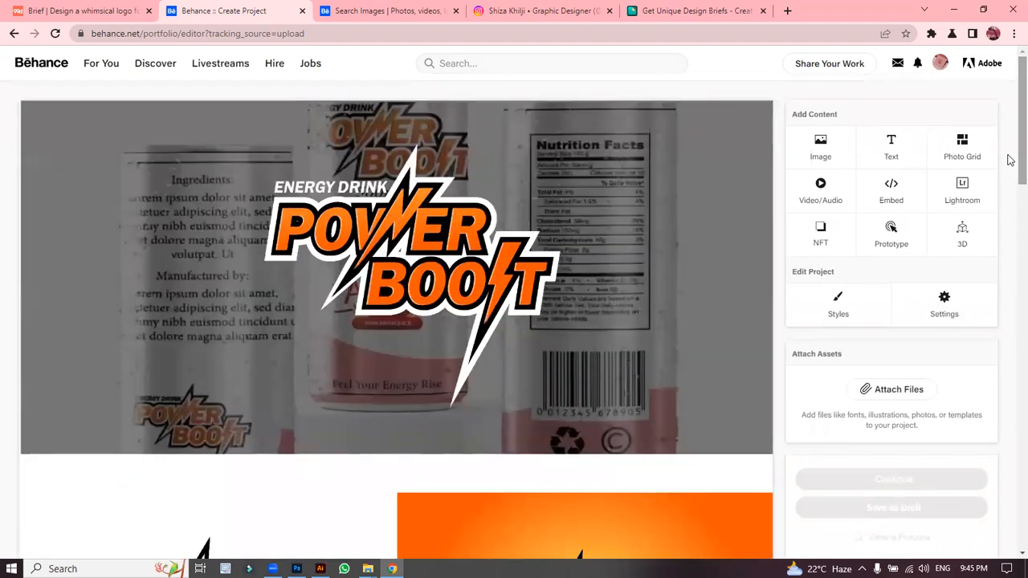
Step: In project Styles, drag Content Spacing down to 0 px and save the styles
click(868, 303)
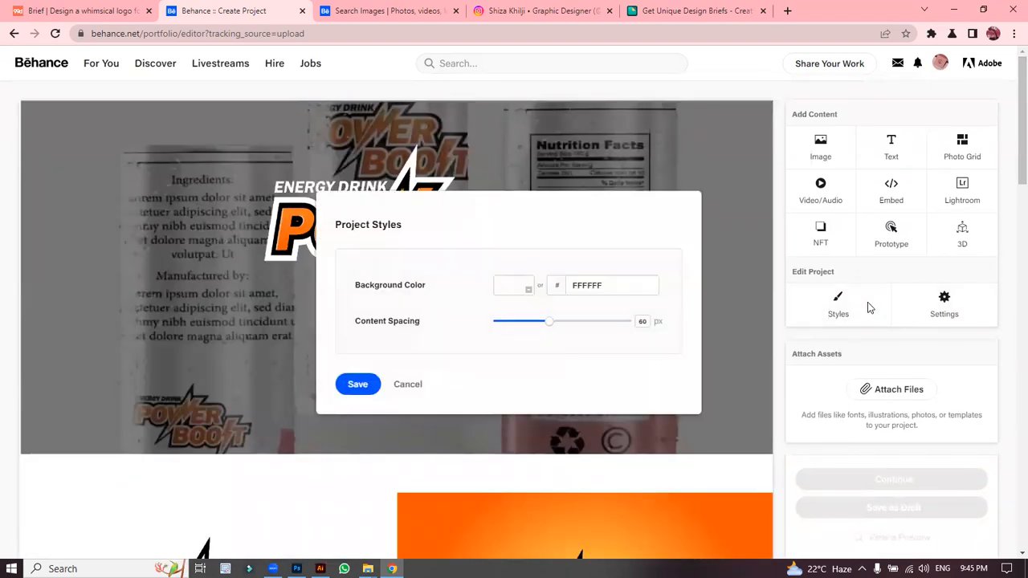
drag(551, 328, 482, 335)
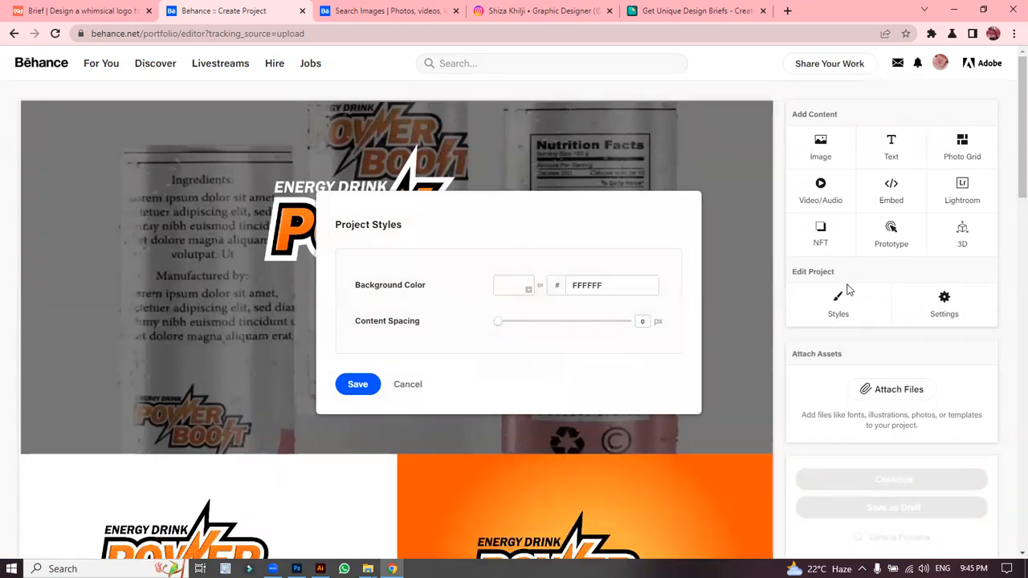
scroll(1010, 337, down, 3)
scroll(1008, 339, down, 5)
scroll(1007, 337, up, 1)
scroll(1007, 336, down, 2)
scroll(1010, 273, up, 3)
scroll(1011, 265, up, 1)
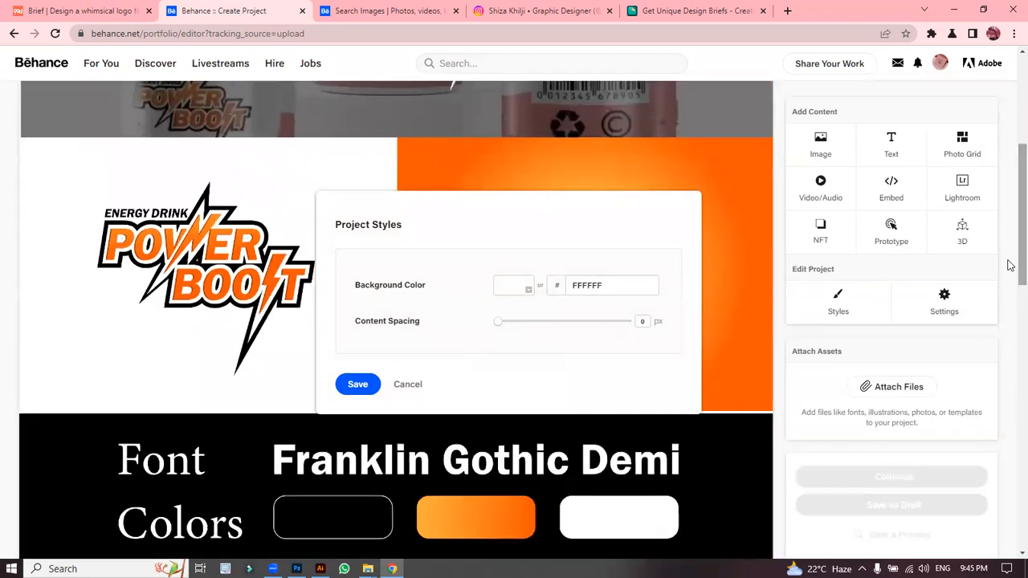
scroll(1011, 265, down, 5)
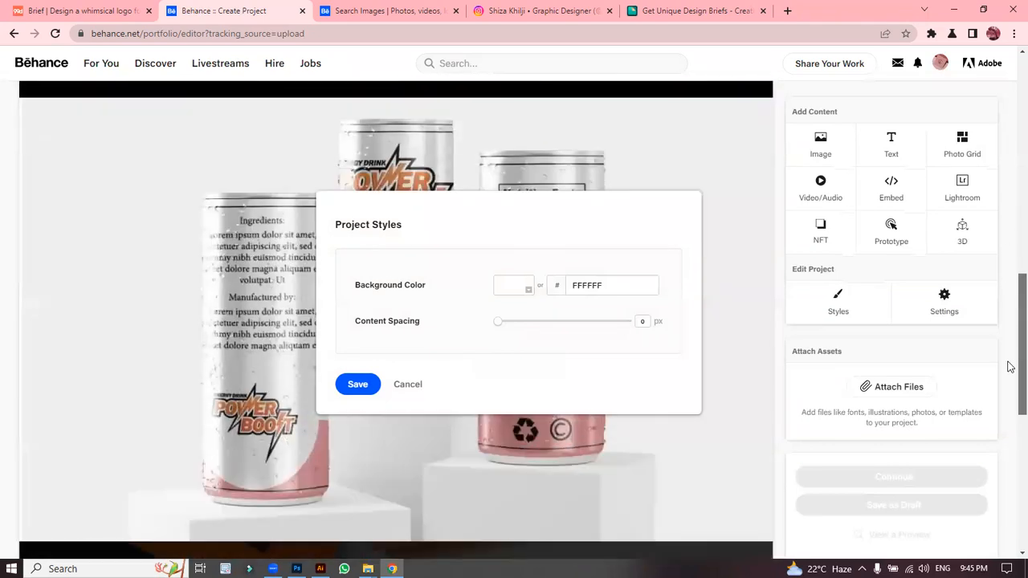
scroll(1009, 321, up, 4)
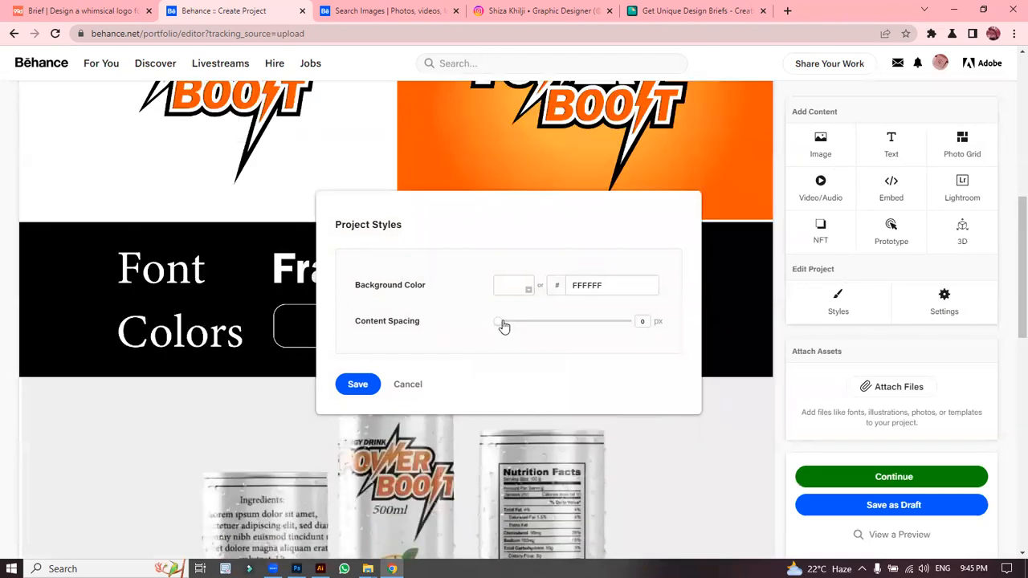
drag(498, 326, 482, 328)
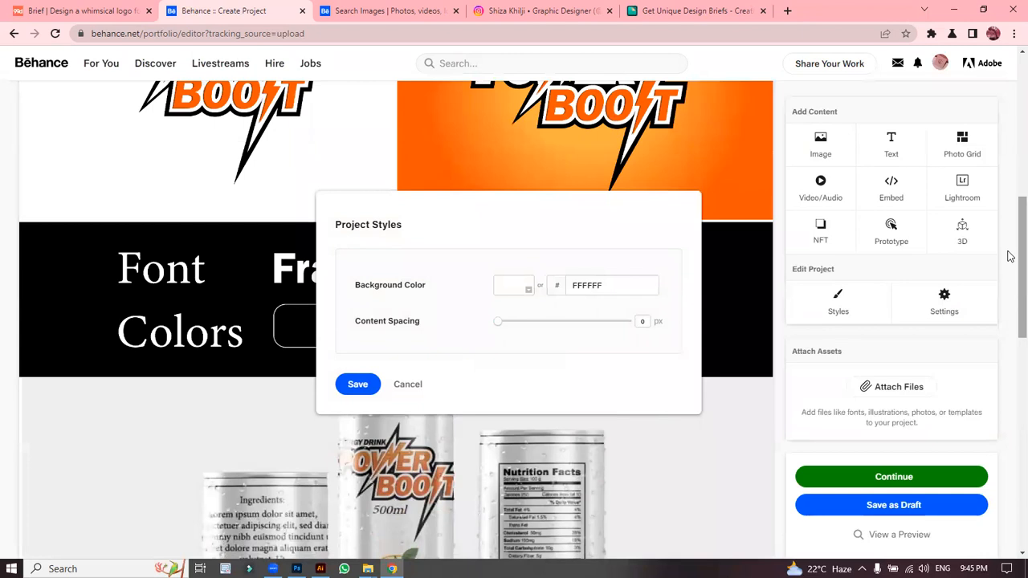
click(353, 384)
drag(1010, 273, 1010, 111)
Step: Title the project 'Power Boost Logo Design' and start typing 'log' into Project Tags
click(944, 309)
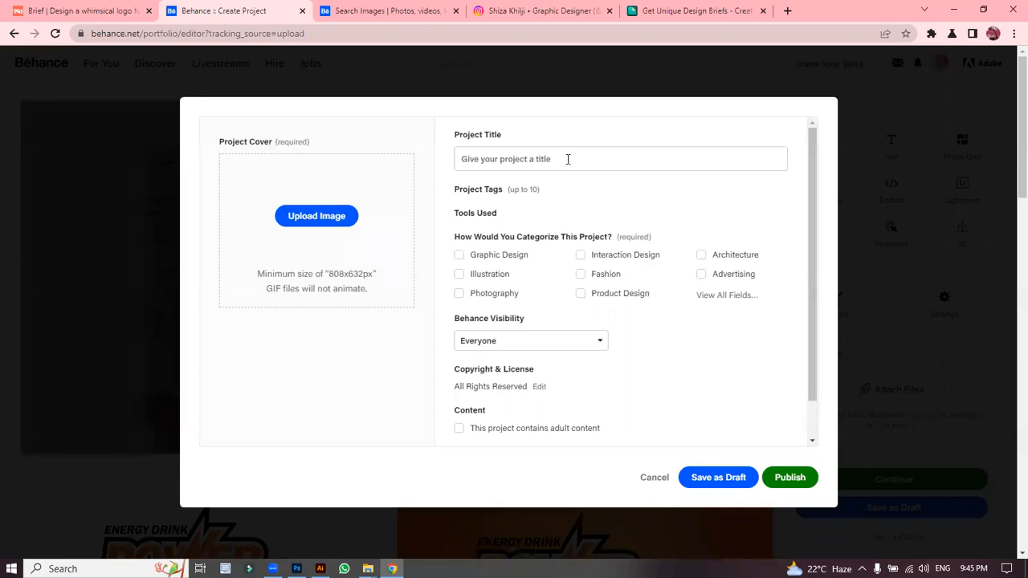
click(517, 157)
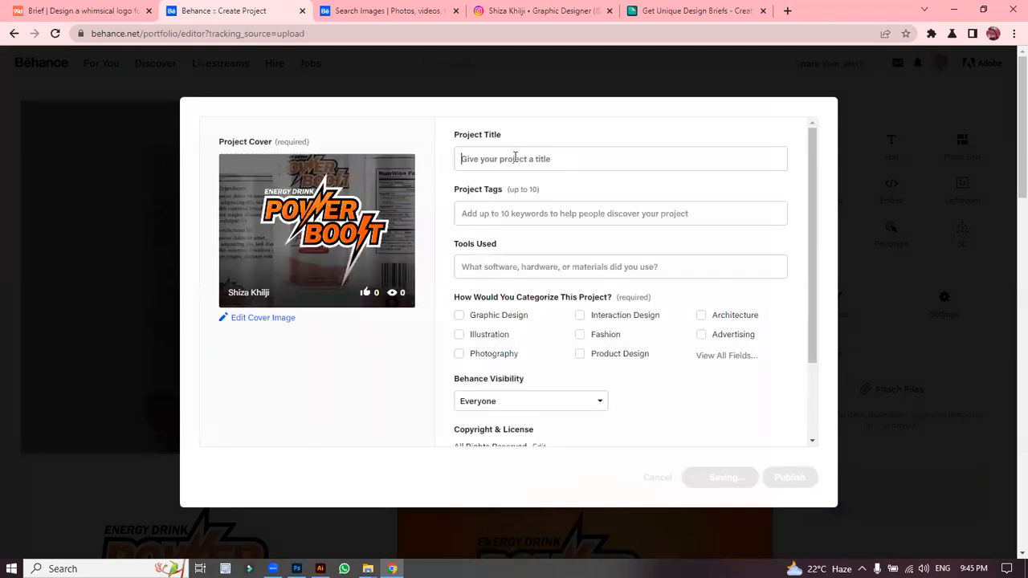
text(Power Boost Logo )
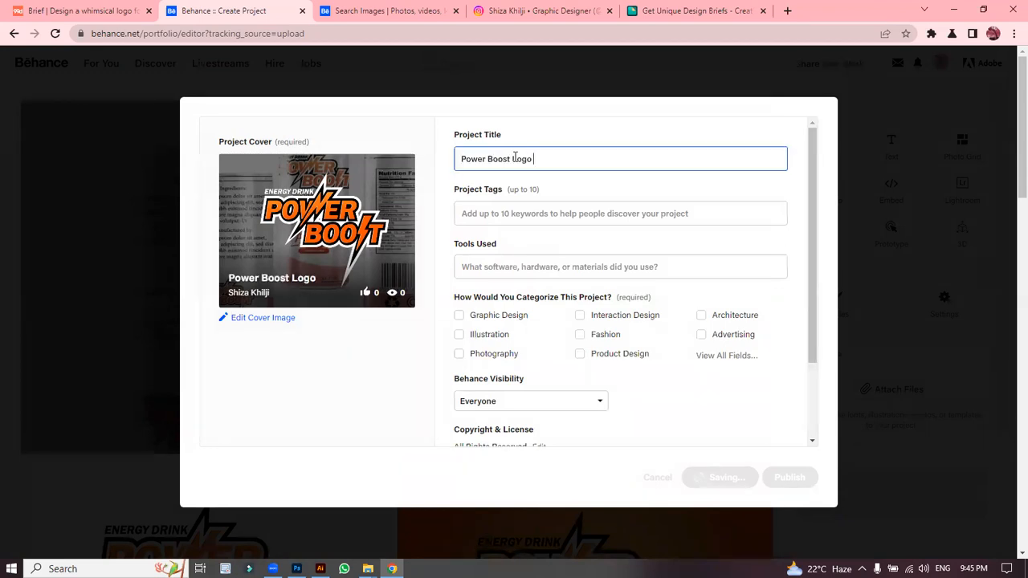
text(Design)
click(530, 216)
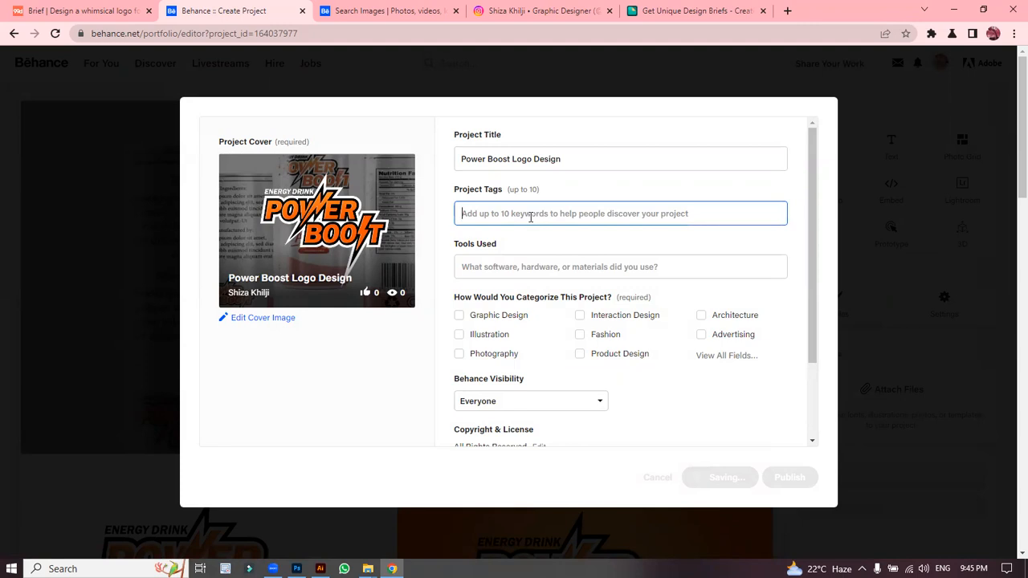
text(logo)
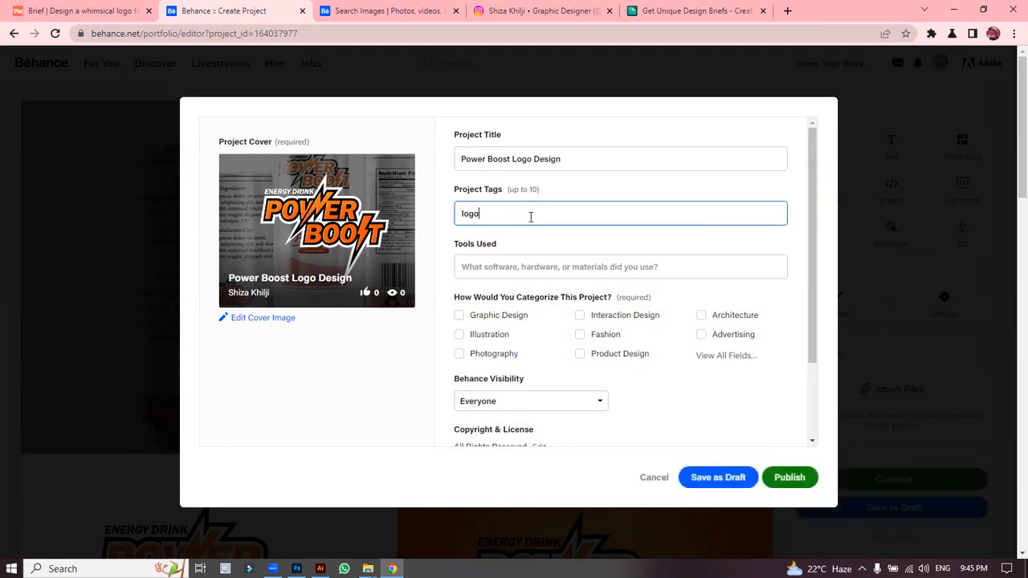
Step: Add the tags logo, logo design, brand identity, logotype, brand design, logo designer, packaging, design, adobe illustrator, graphic designer
click(500, 254)
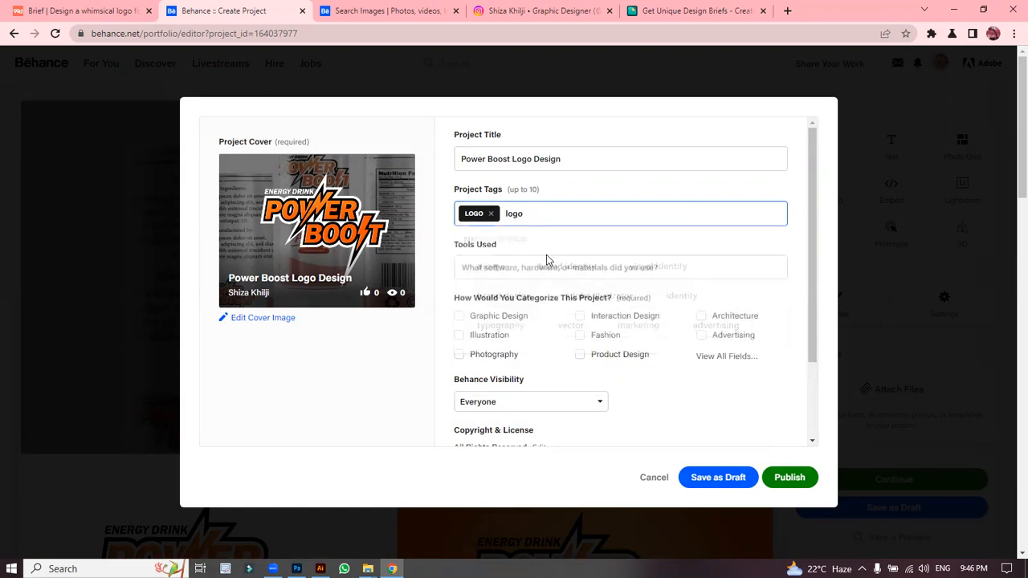
click(511, 244)
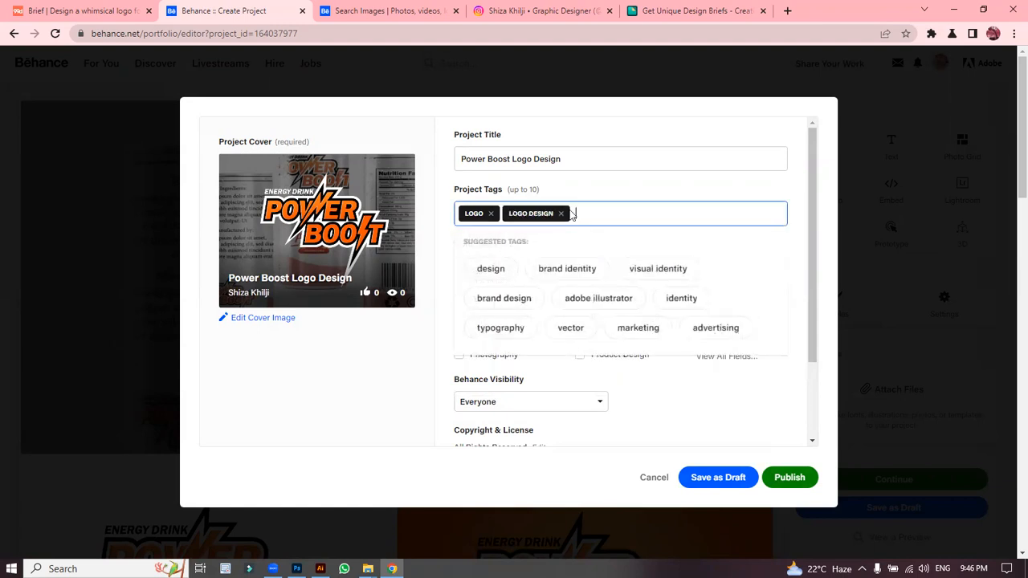
click(506, 269)
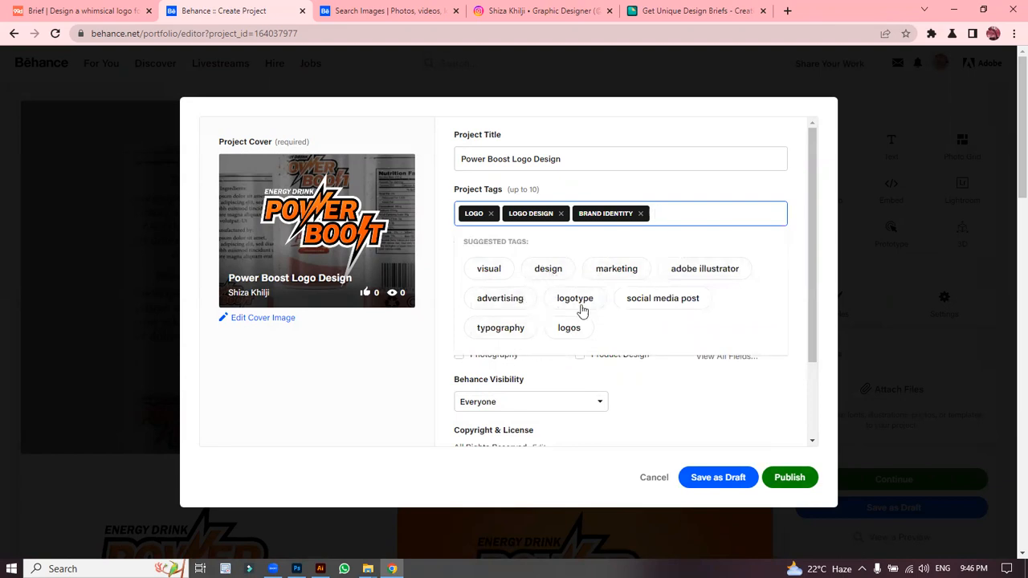
click(580, 304)
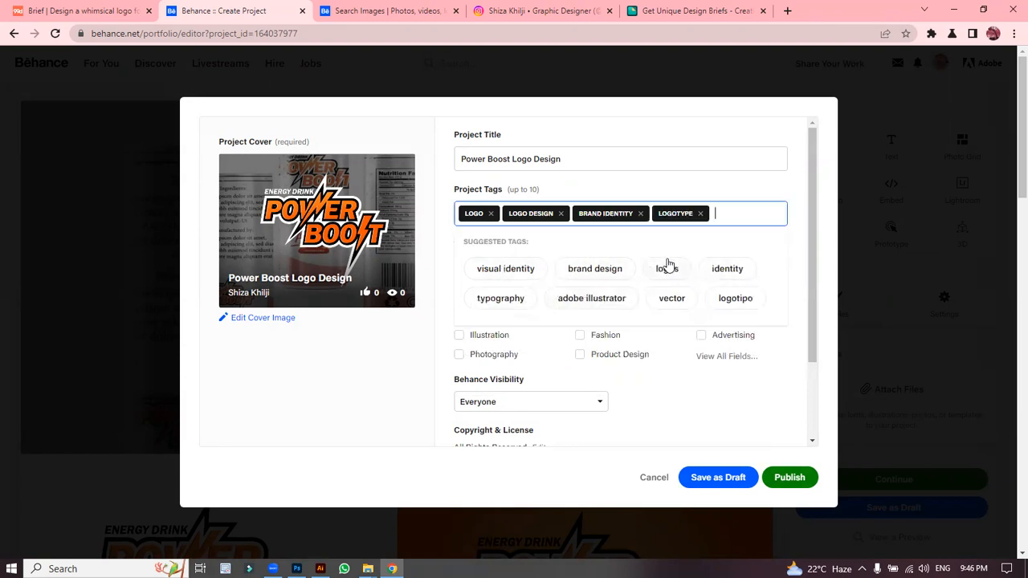
click(605, 267)
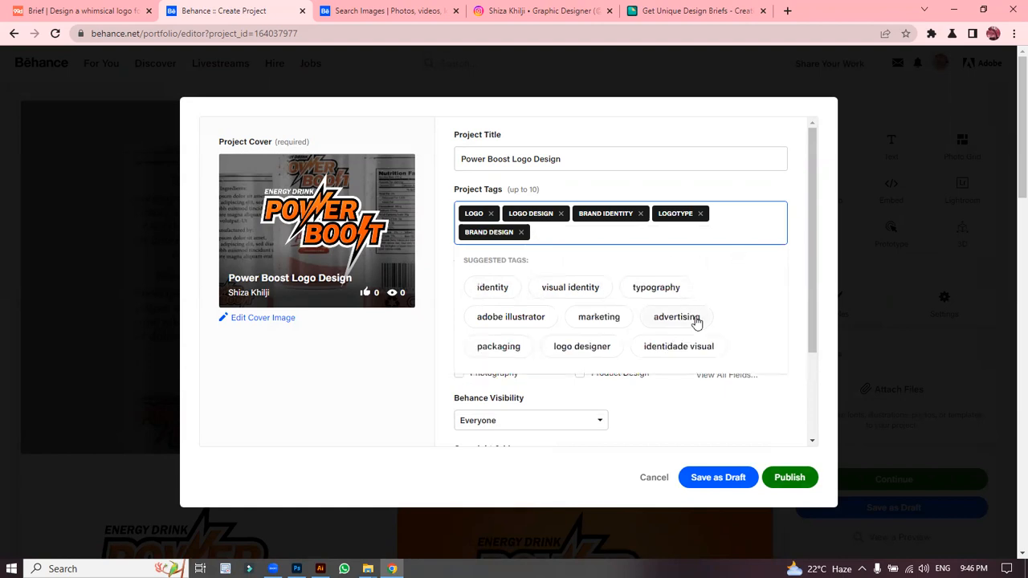
click(578, 351)
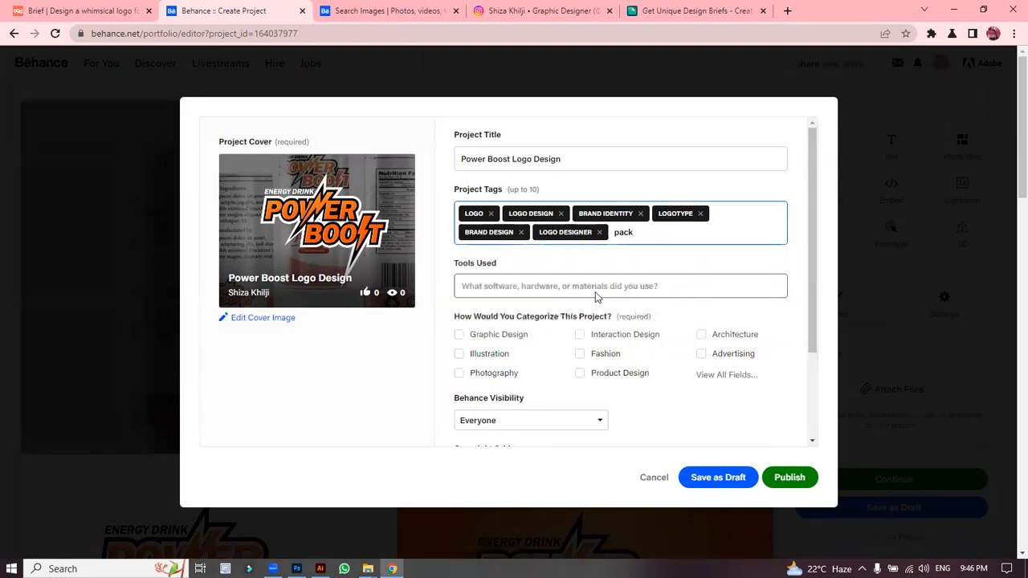
click(565, 265)
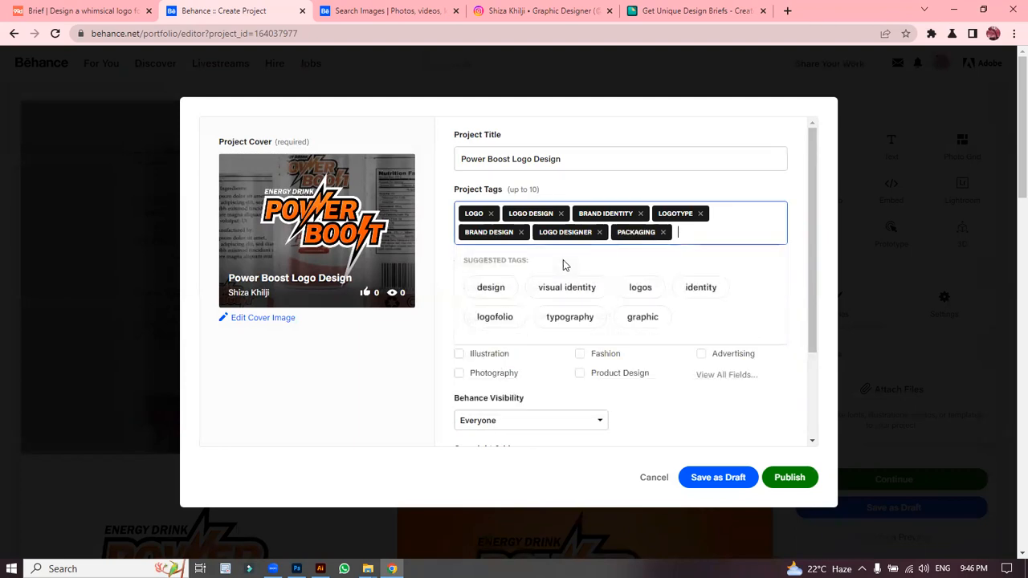
click(597, 287)
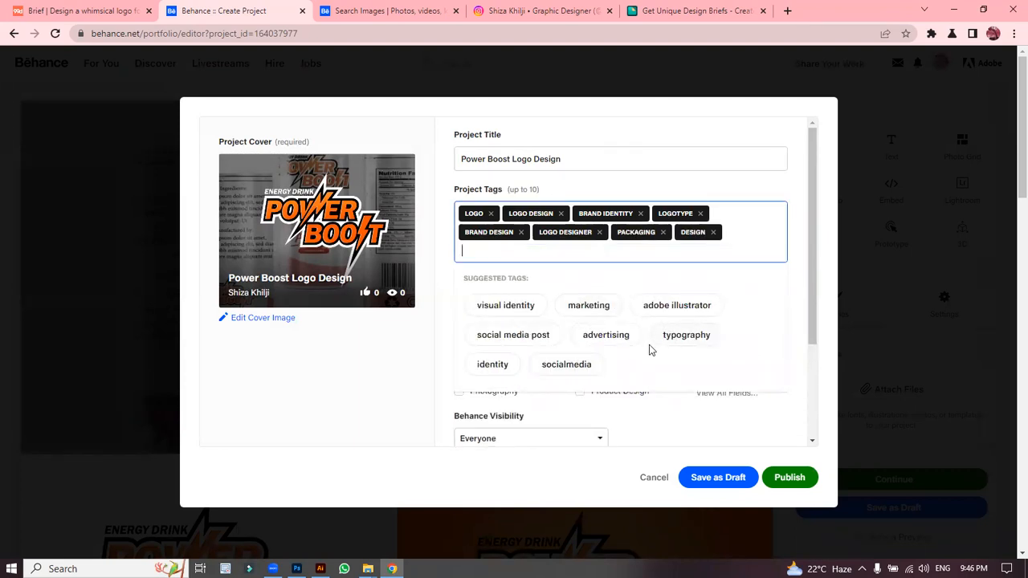
click(666, 310)
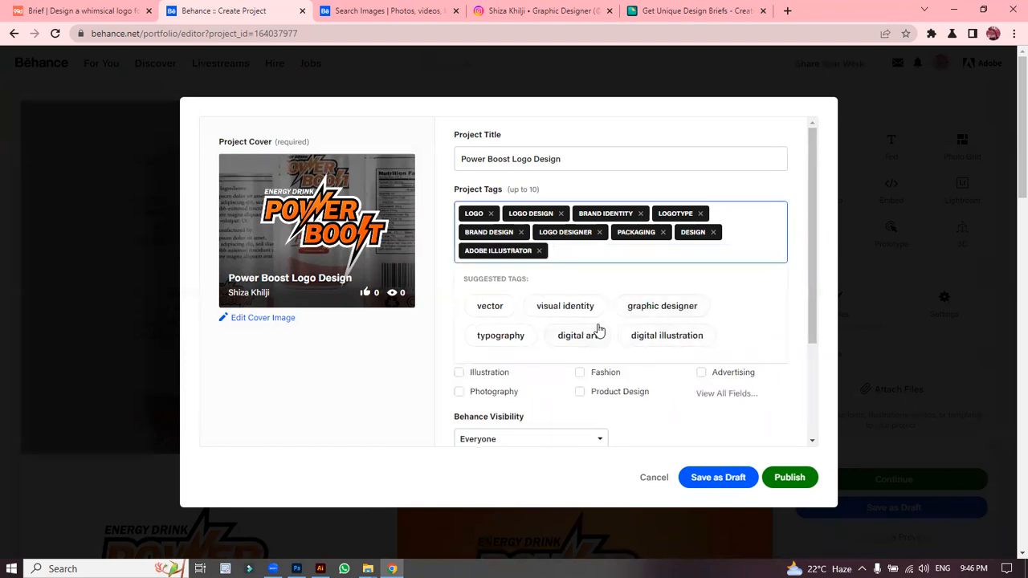
click(660, 305)
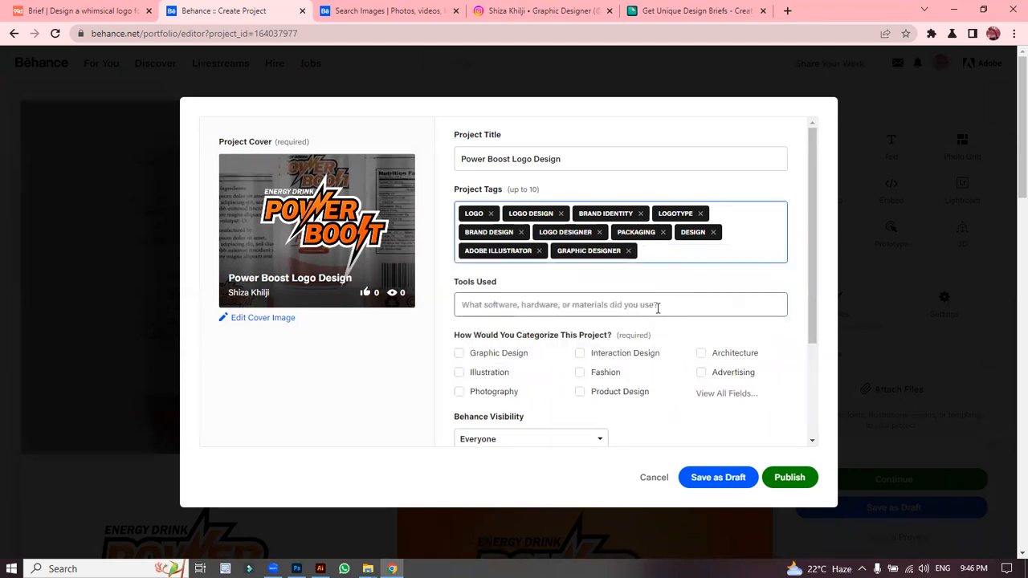
Step: List Adobe Photoshop and Adobe Illustrator as tools used, then open the Creative Fields chooser
click(567, 305)
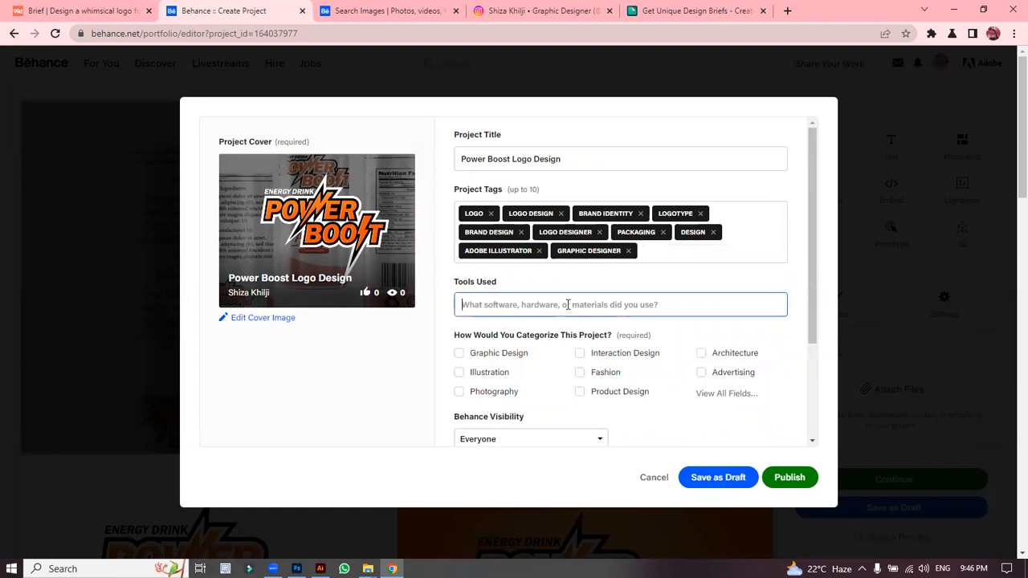
text(Adobe)
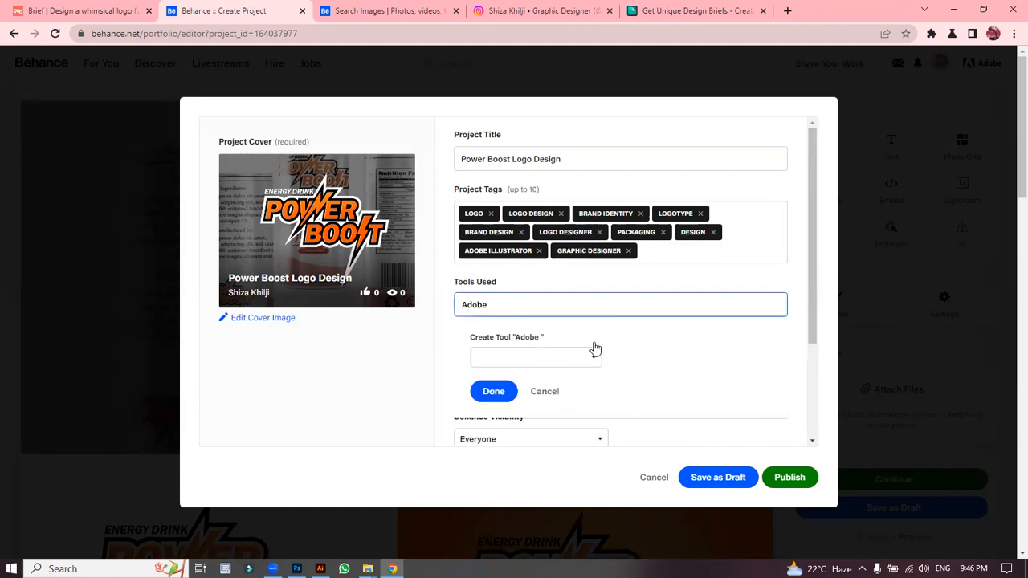
click(563, 328)
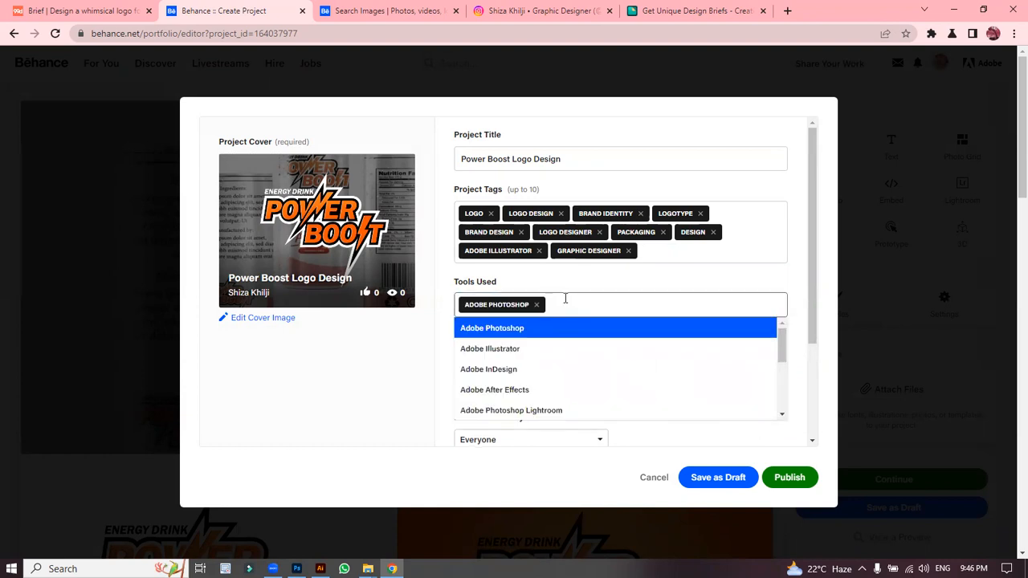
text(Adobe)
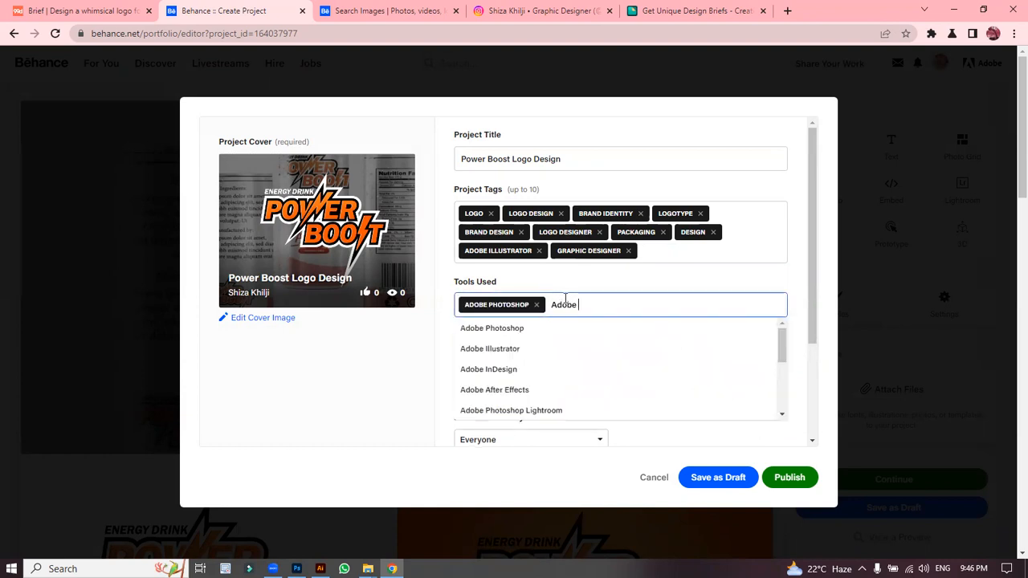
click(567, 352)
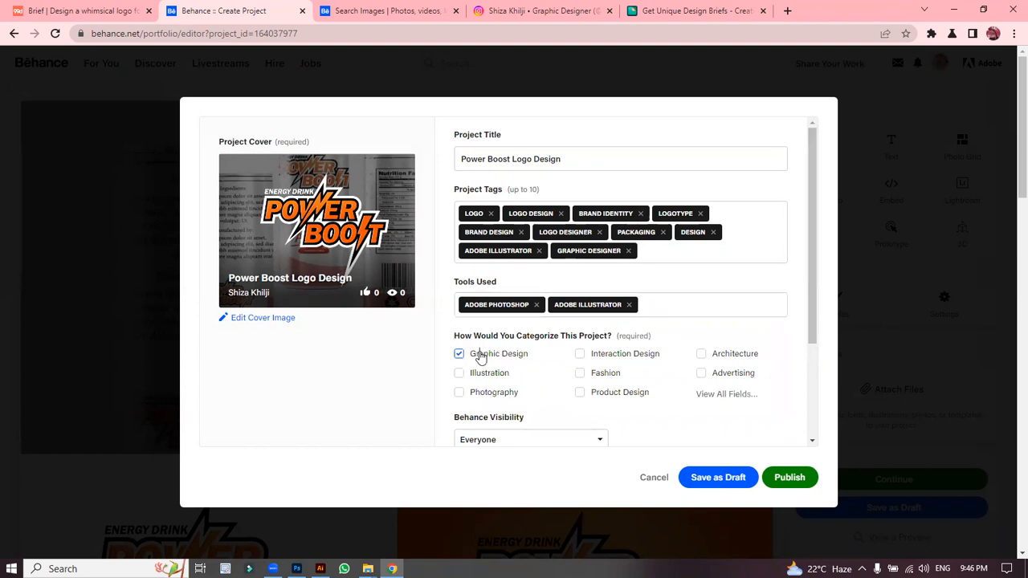
click(725, 394)
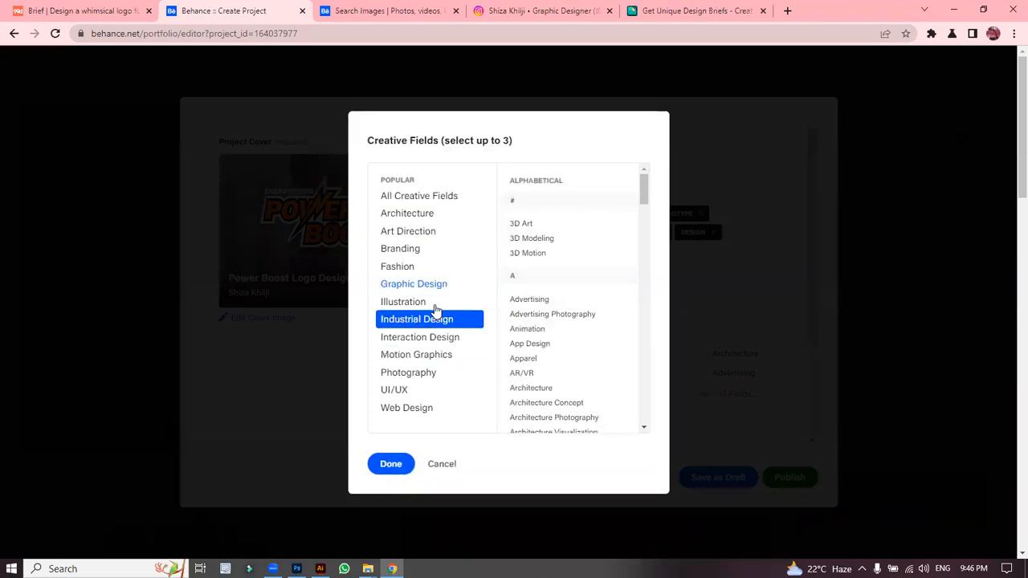
drag(643, 205, 649, 325)
click(567, 326)
mouse_move(647, 320)
mouse_down()
mouse_move(649, 388)
mouse_move(646, 350)
mouse_up()
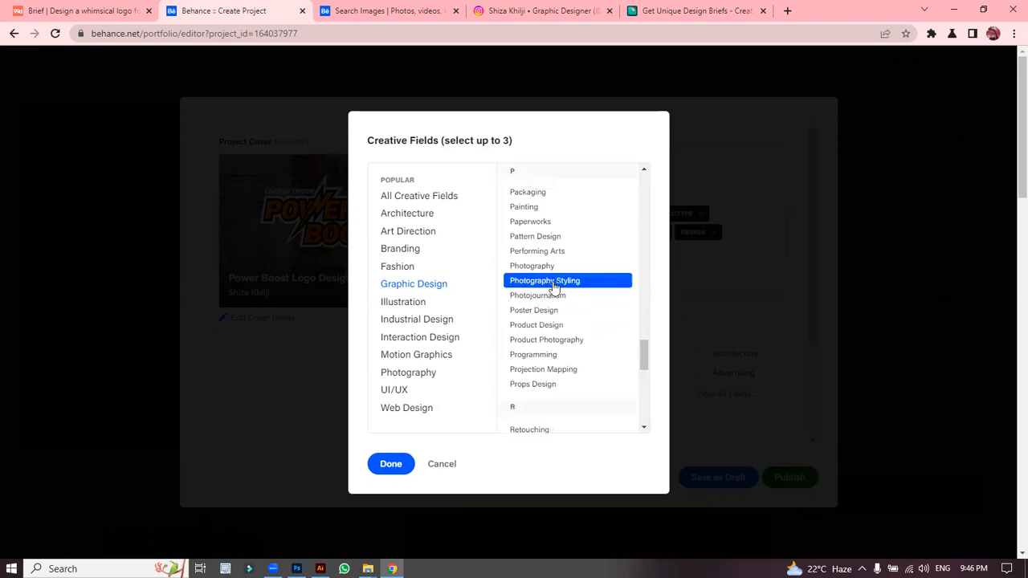
click(562, 193)
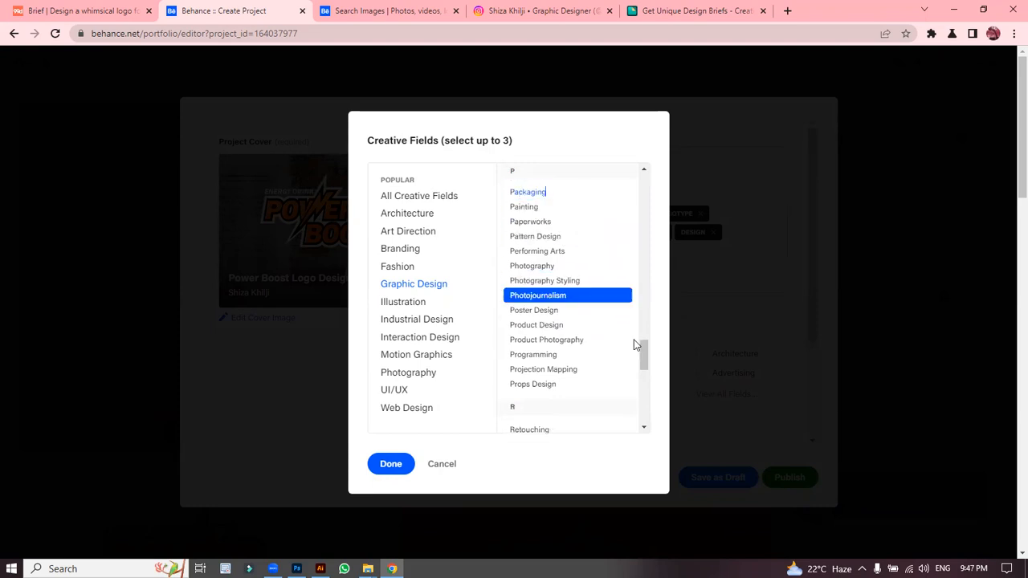
drag(647, 351, 651, 328)
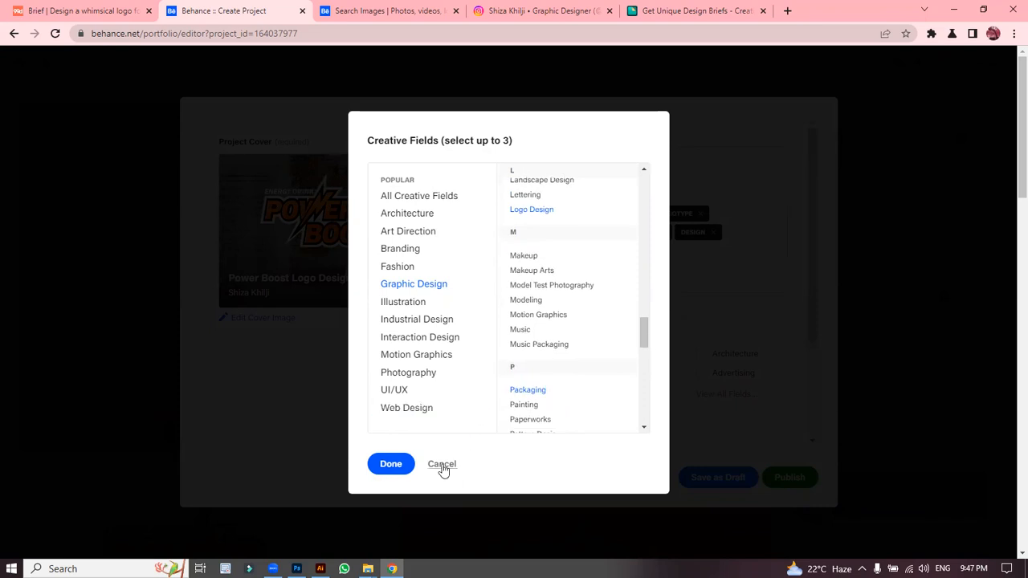
click(393, 466)
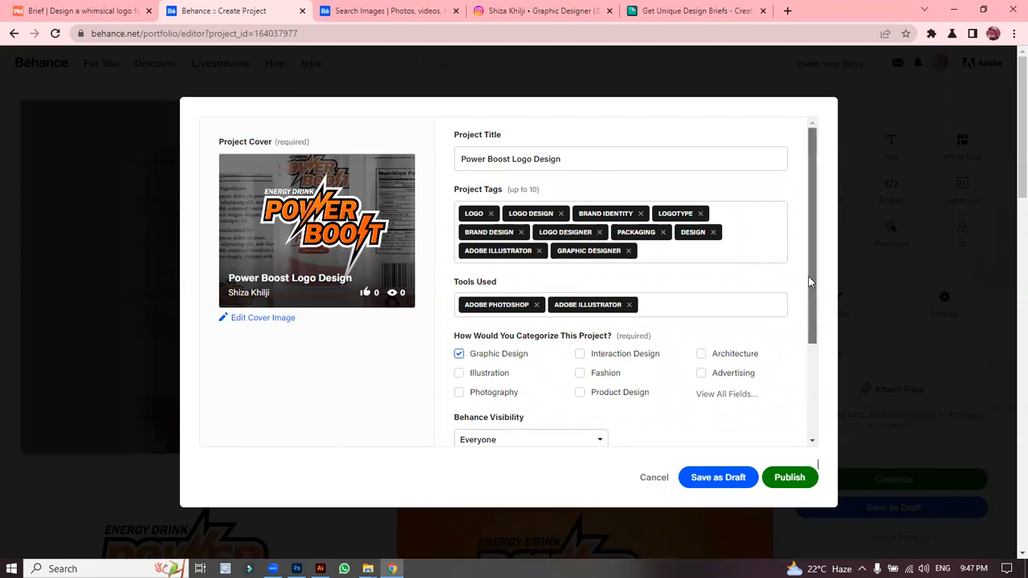
Step: Open the co-owners and credits details and begin typing 'Logo Design' as the project description
drag(811, 282, 811, 400)
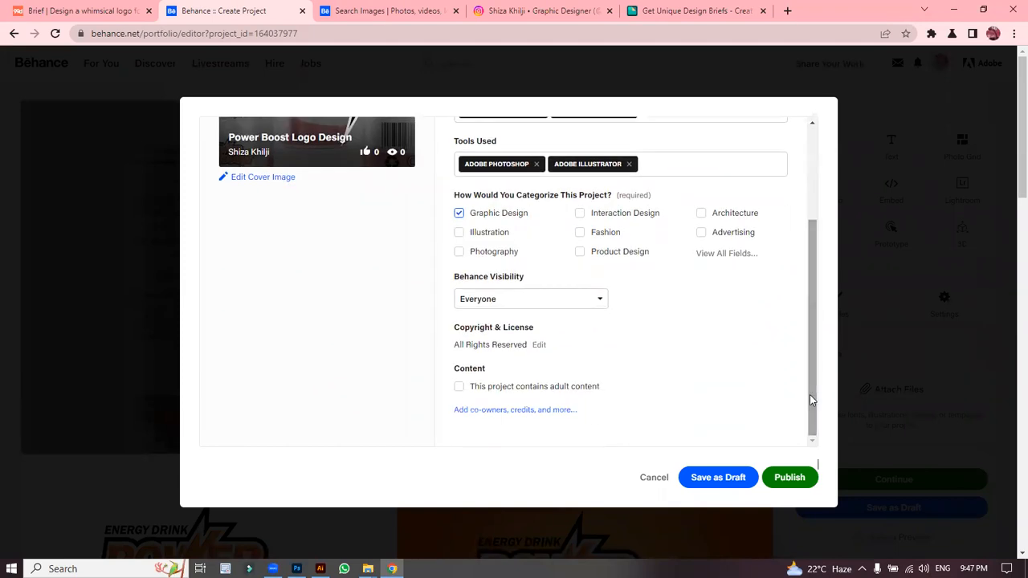
click(515, 411)
click(427, 180)
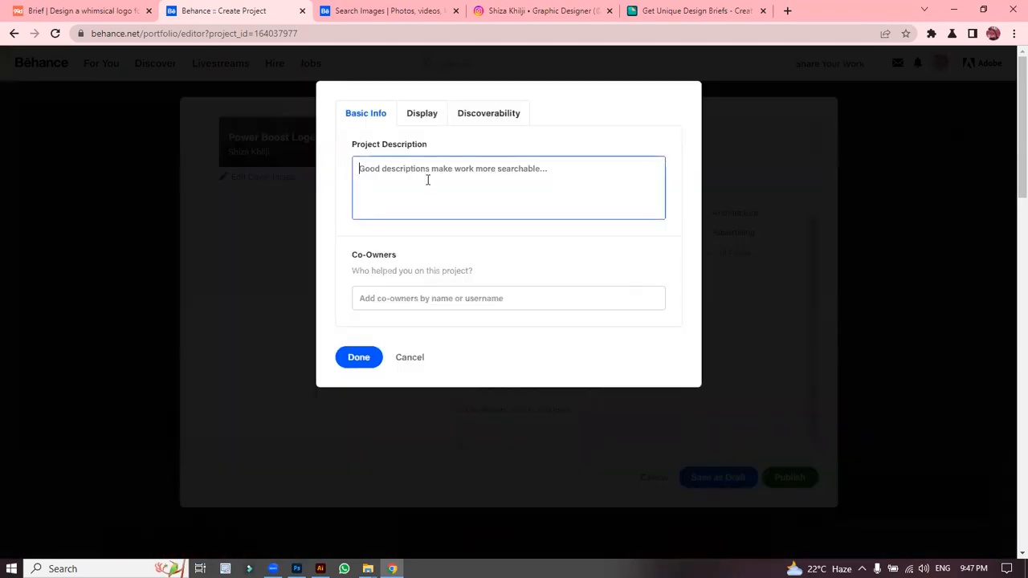
text(L)
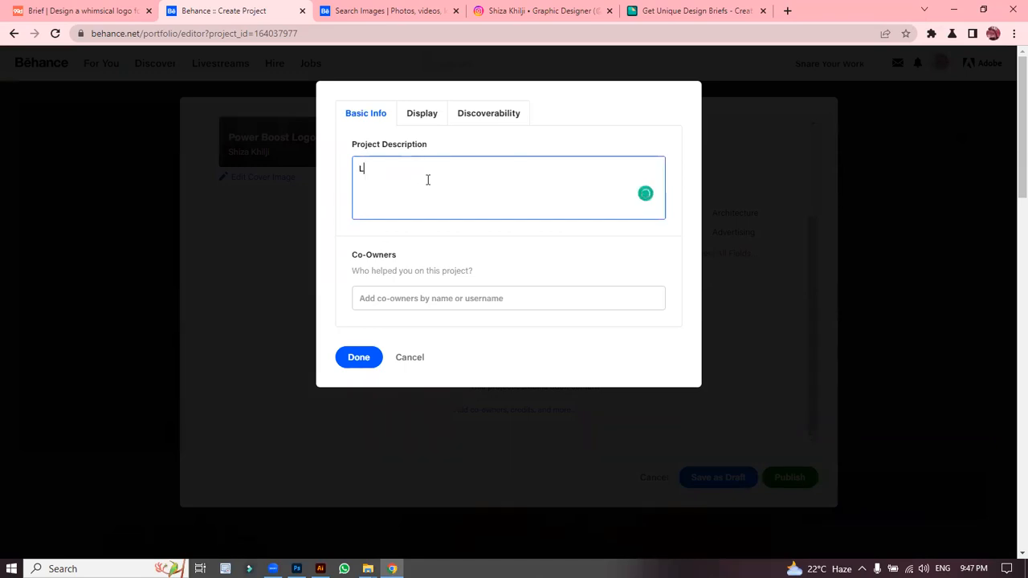
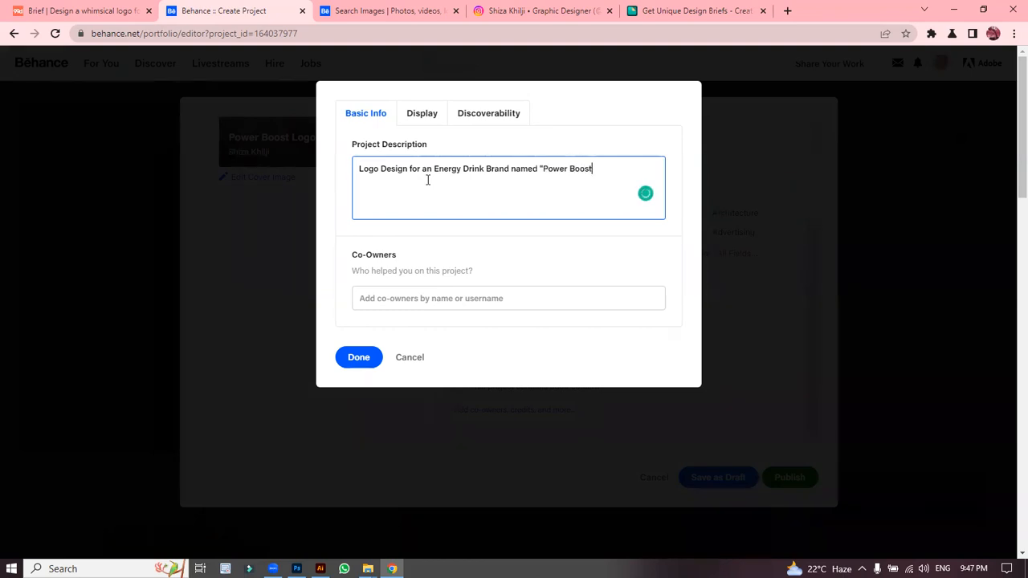
Step: Save the Power Boost energy drink logo description and scroll back up to the cover and title
click(364, 359)
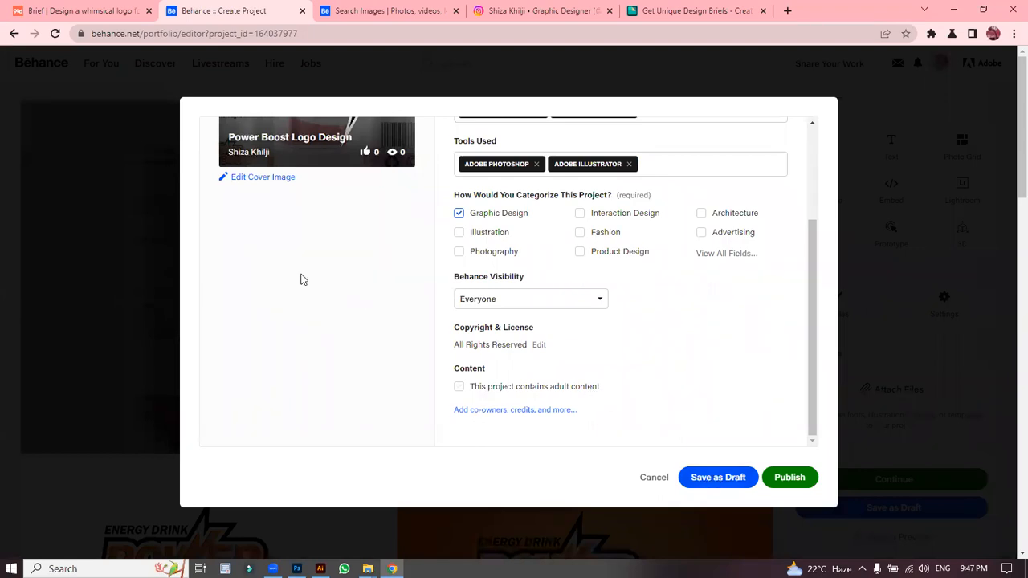
drag(814, 302, 831, 165)
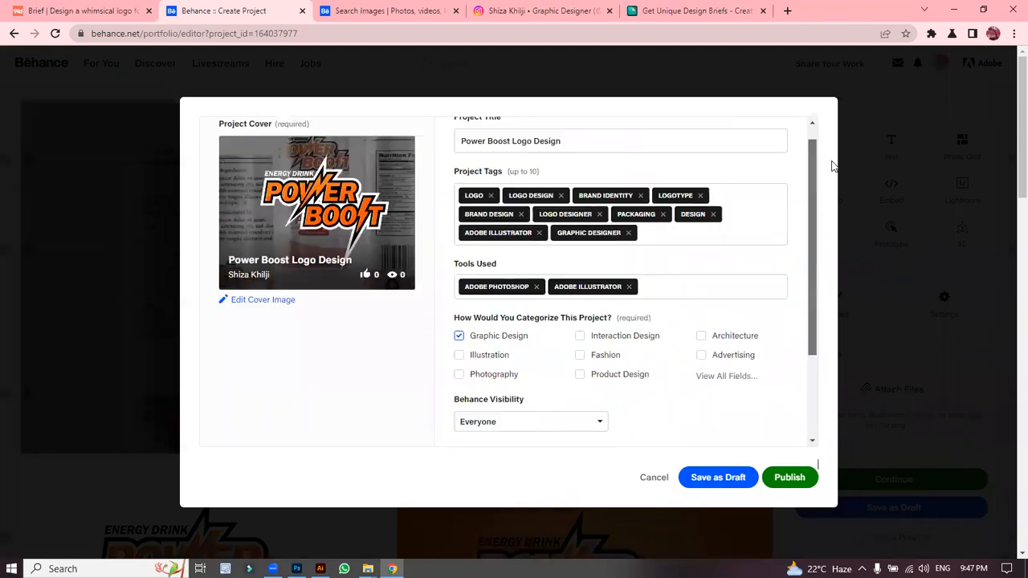
Step: Edit the cover image, zoom into the crop slightly, and start adding a new image
click(272, 320)
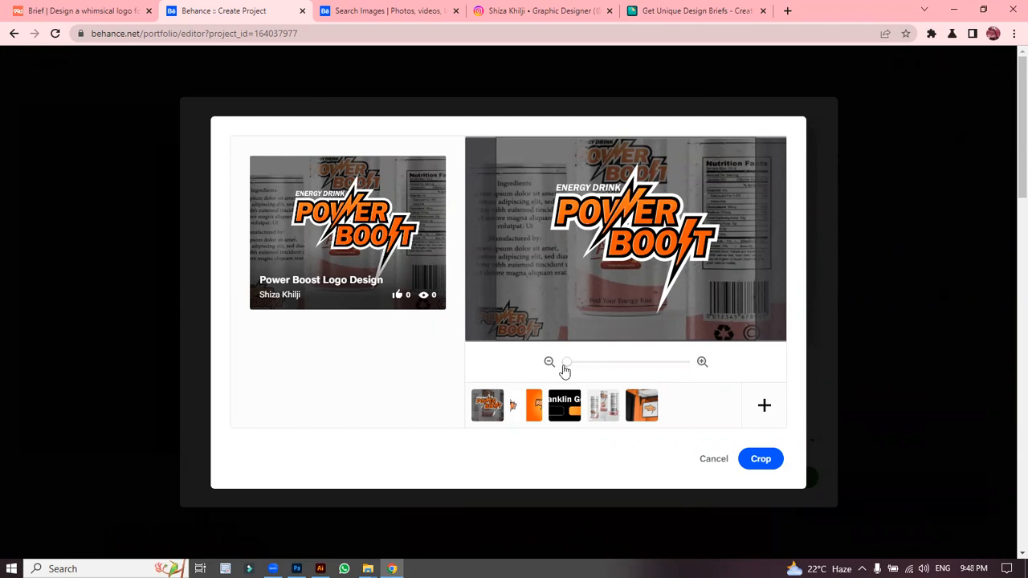
drag(564, 365, 567, 366)
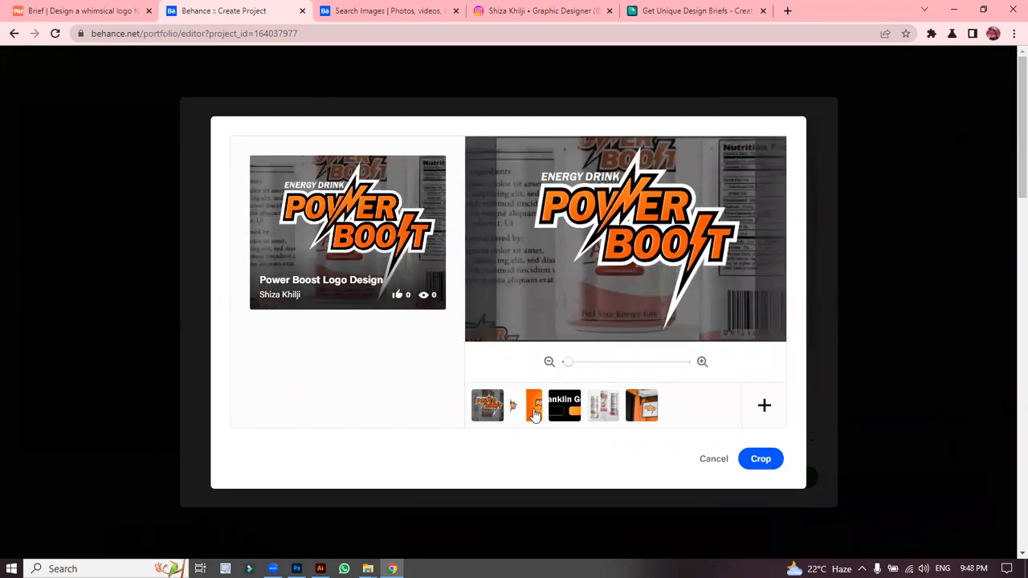
click(535, 415)
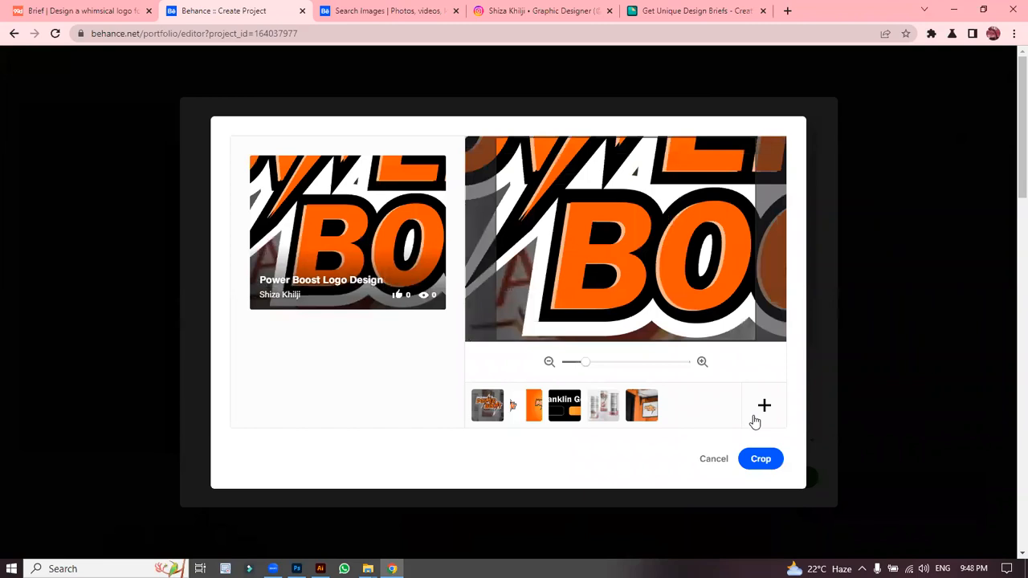
click(755, 417)
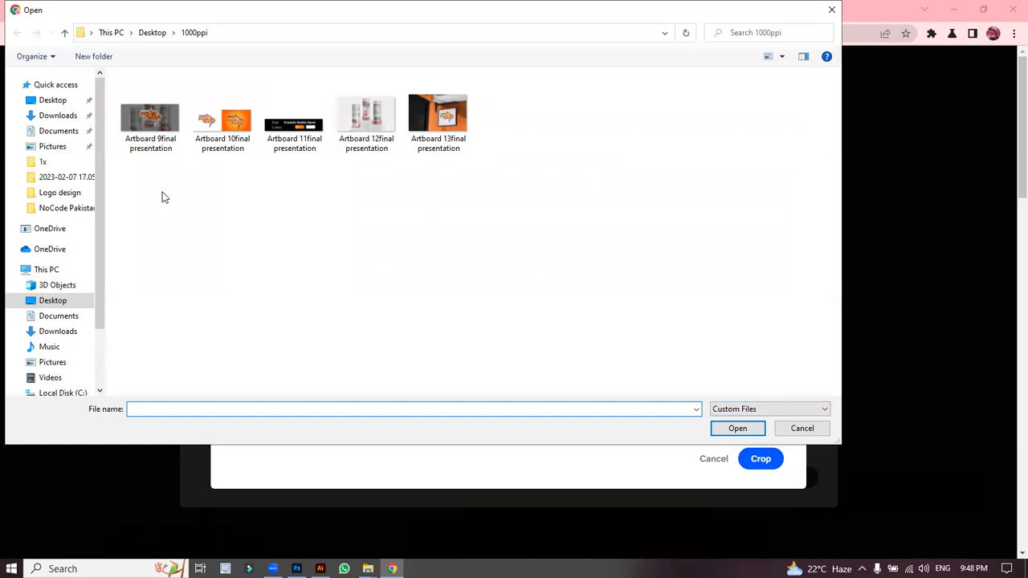
Step: Browse the Desktop and its 1x folder, then cancel the file picker without choosing an image
click(81, 303)
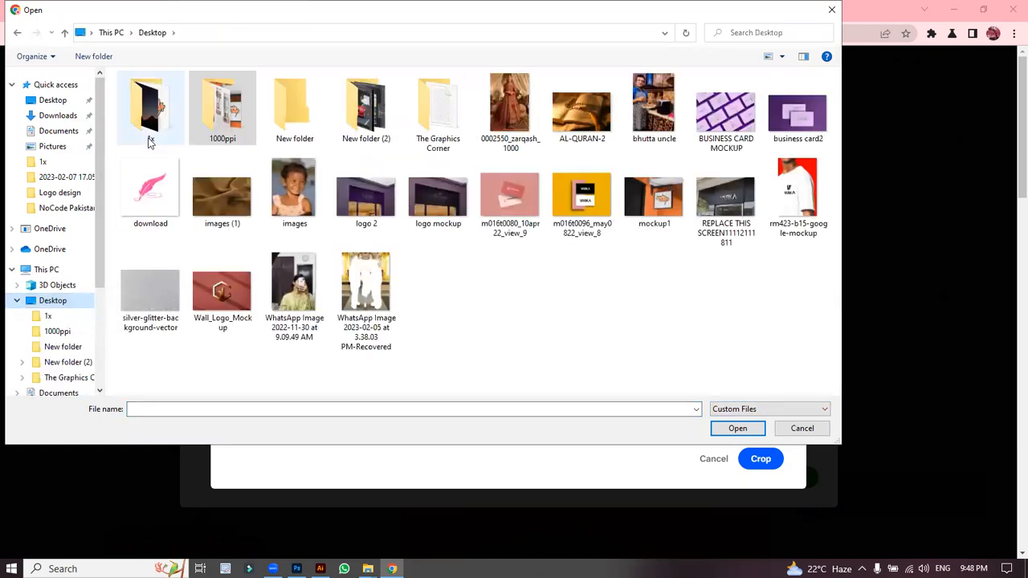
double_click(146, 109)
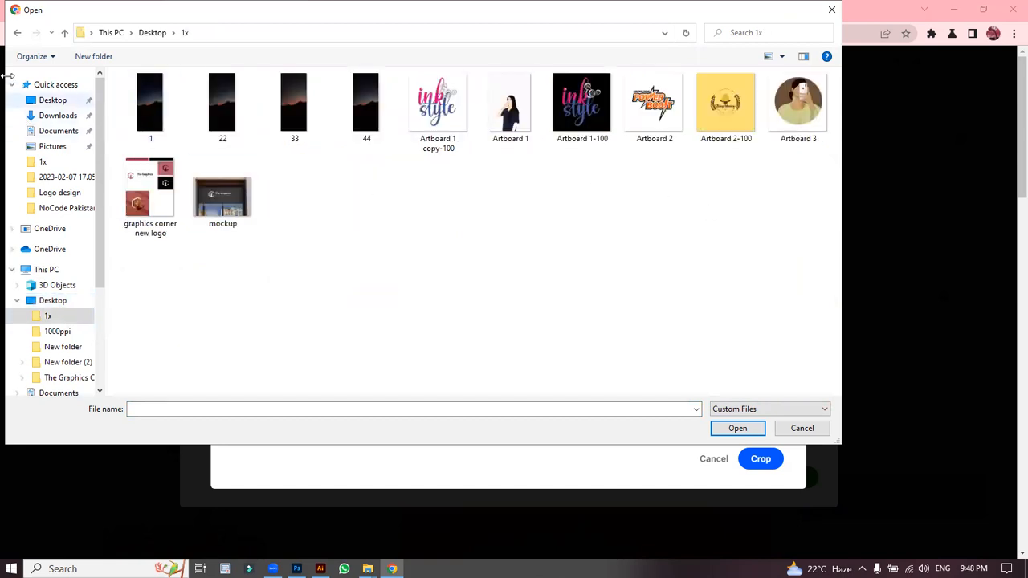
click(17, 33)
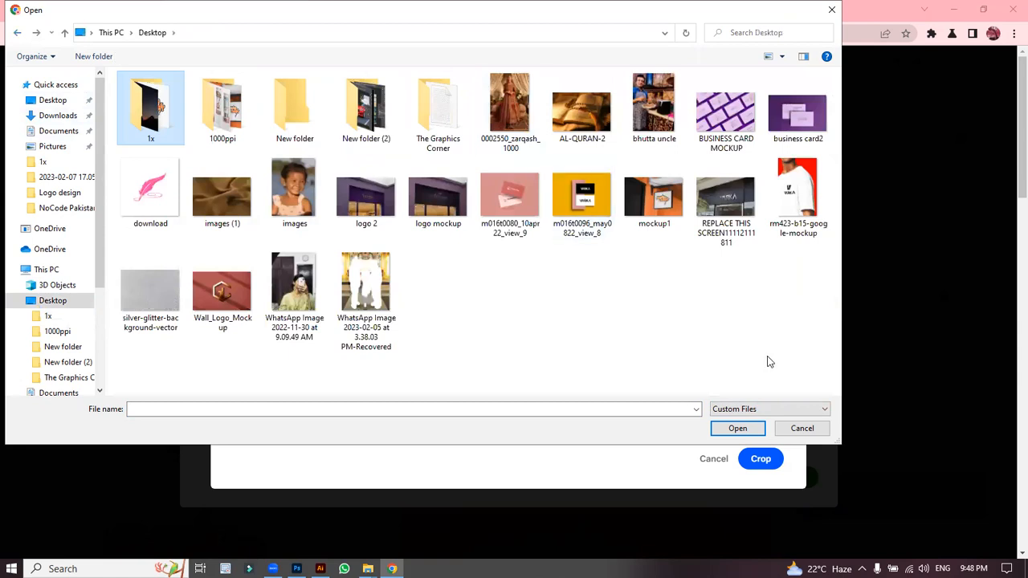
click(800, 430)
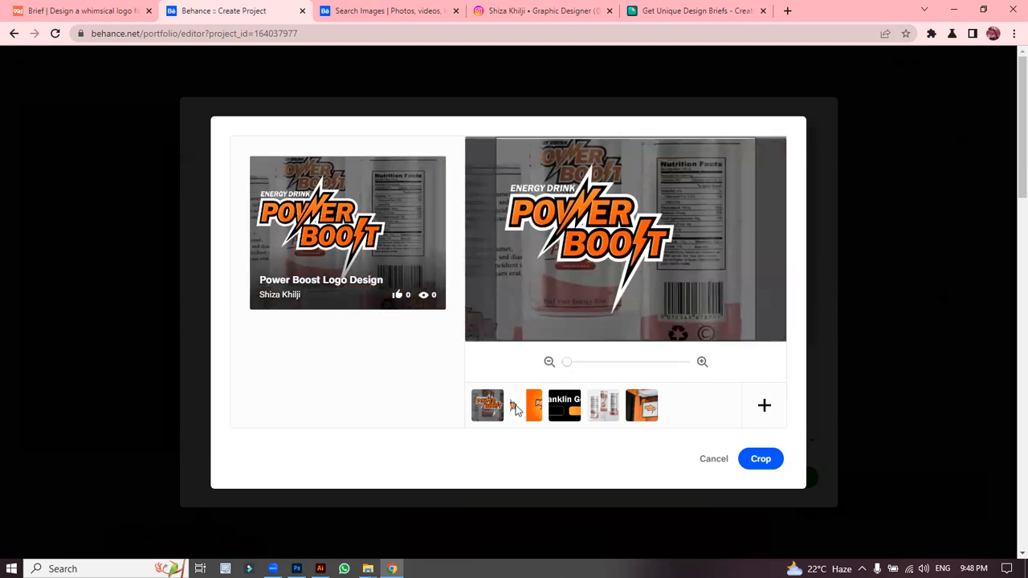
Step: Crop the orange Power Boost artwork as the cover and return to the settings form
click(515, 408)
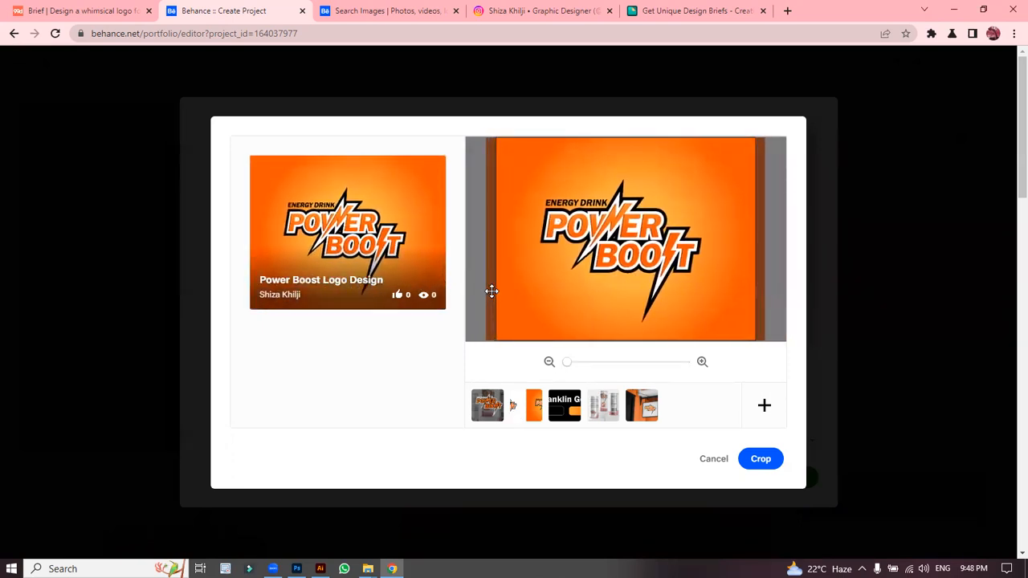
click(761, 459)
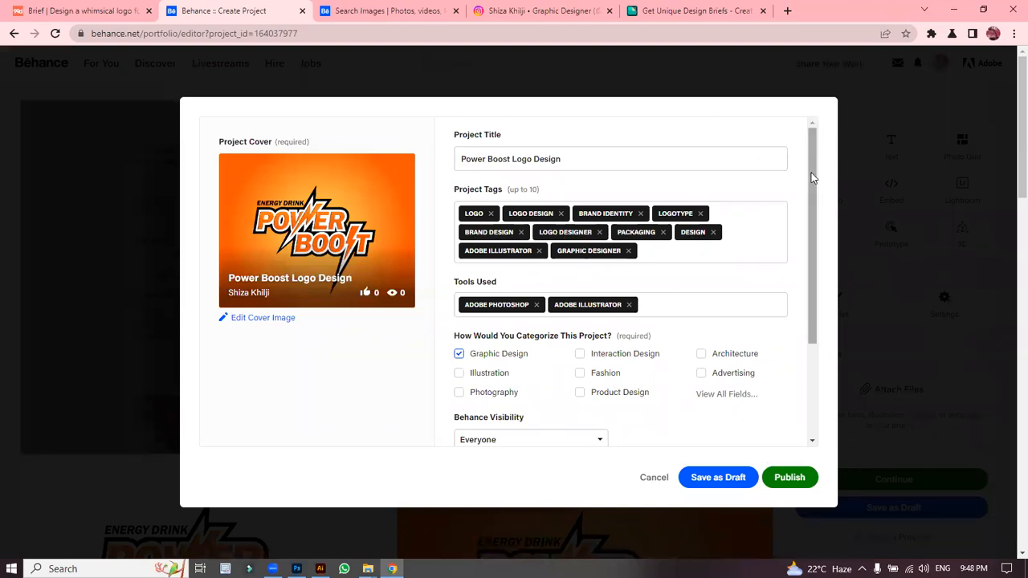
drag(812, 178, 810, 335)
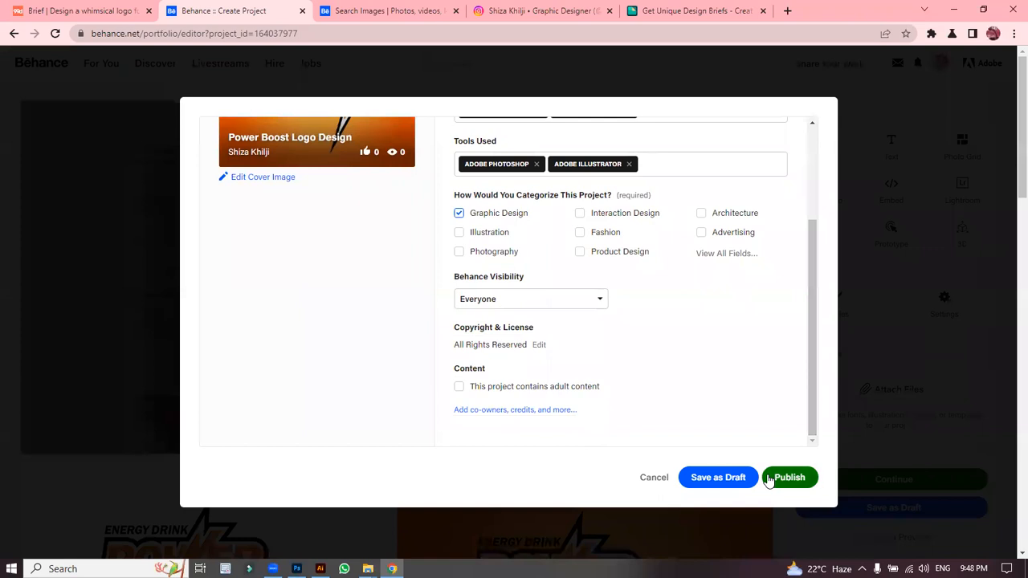
Step: Publish the project, dismiss the Promote Your Work prompt, and scroll through the published page
click(783, 485)
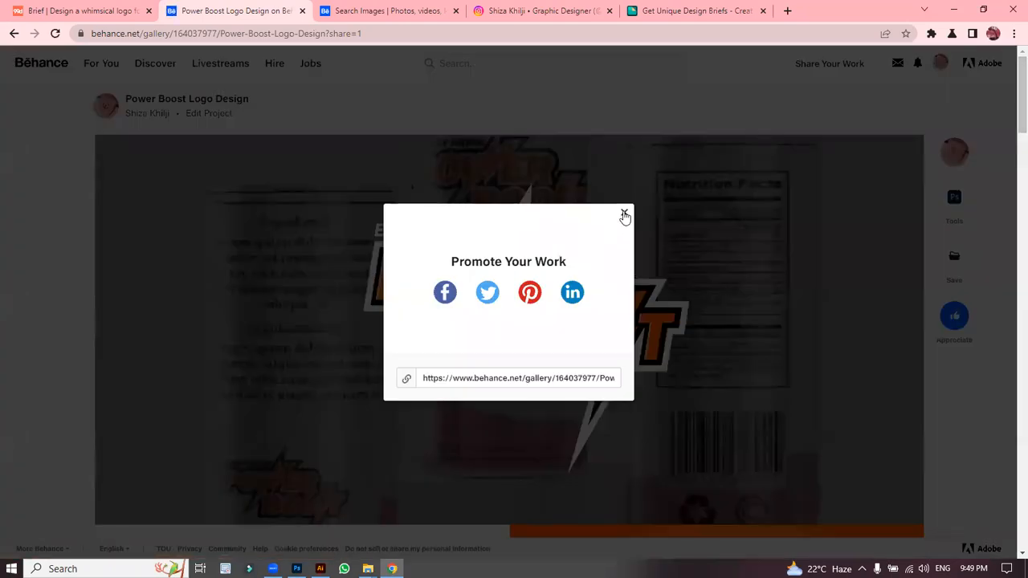
click(624, 212)
drag(1011, 107, 1010, 391)
mouse_move(952, 205)
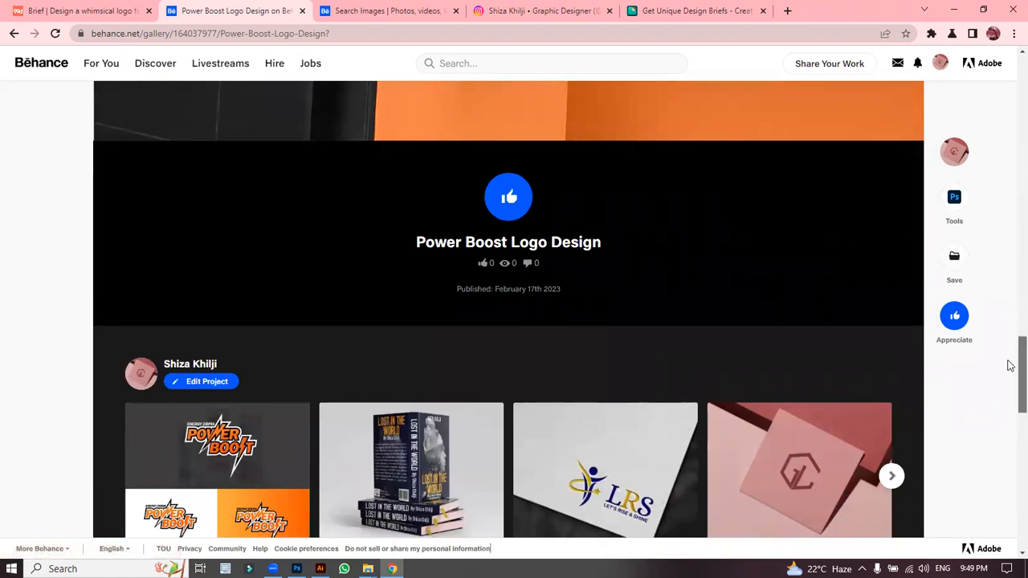
drag(1010, 366, 1010, 394)
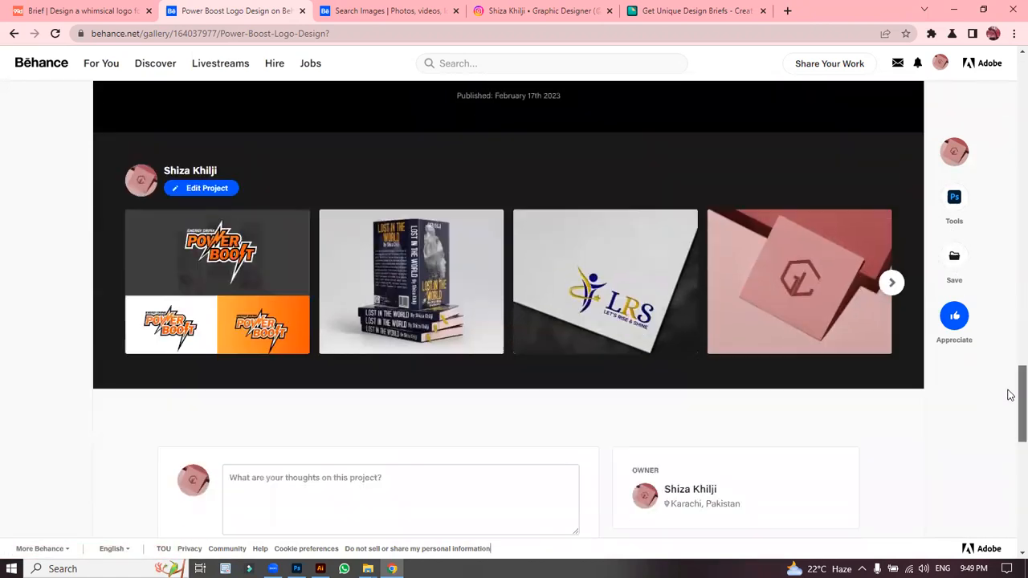
drag(1009, 394, 1009, 85)
Step: Reopen the project in the editor, try moving the black banner up, then discard the reorder
click(210, 96)
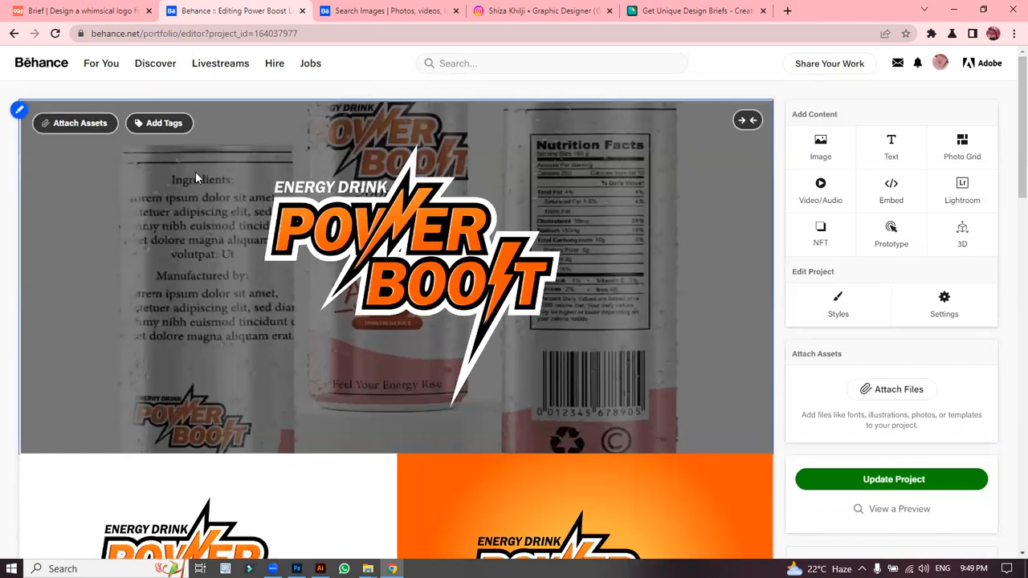
drag(99, 331, 101, 464)
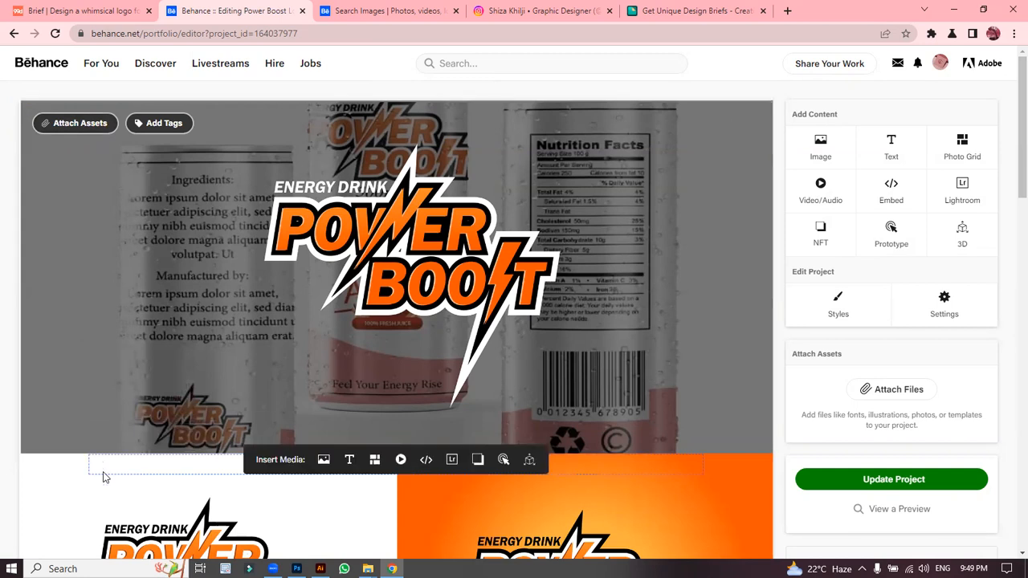
click(21, 455)
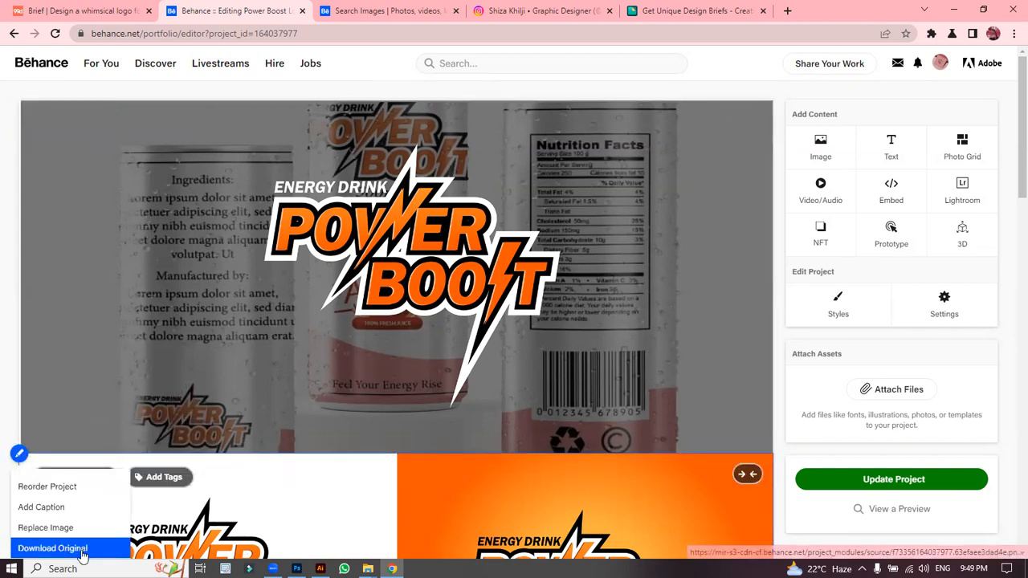
click(90, 487)
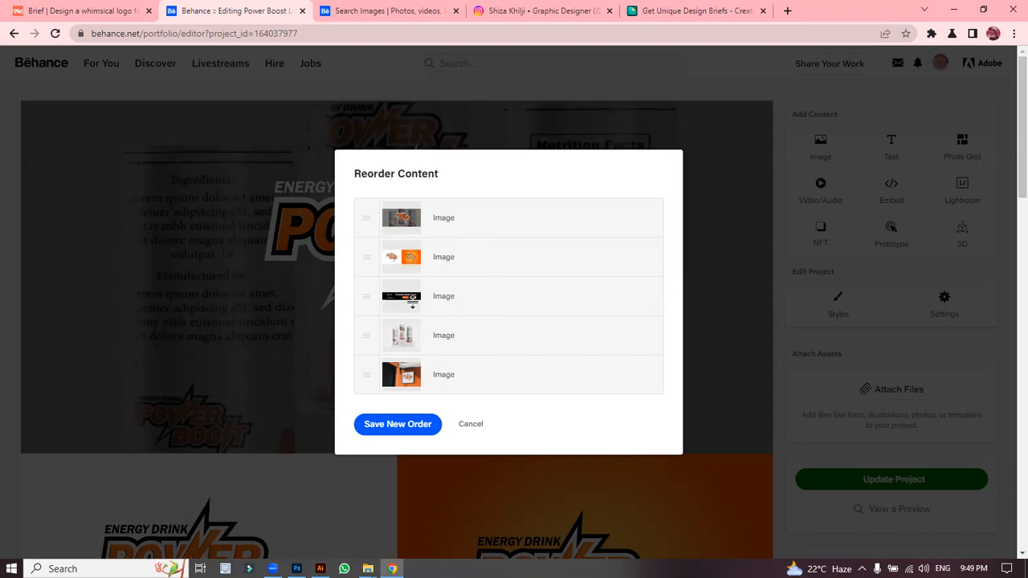
drag(367, 297, 365, 257)
mouse_move(366, 298)
mouse_down()
mouse_move(367, 241)
mouse_move(366, 305)
mouse_up()
click(468, 429)
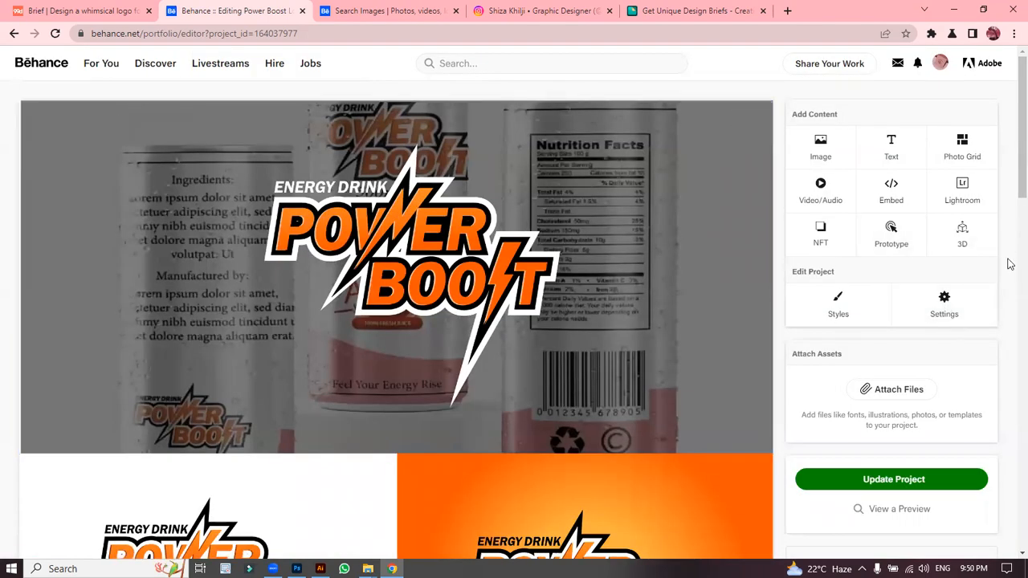
Step: Add a text block below the last image reading 'For More Details Contact me at' with Email and Instagram lines
scroll(1009, 175, down, 10)
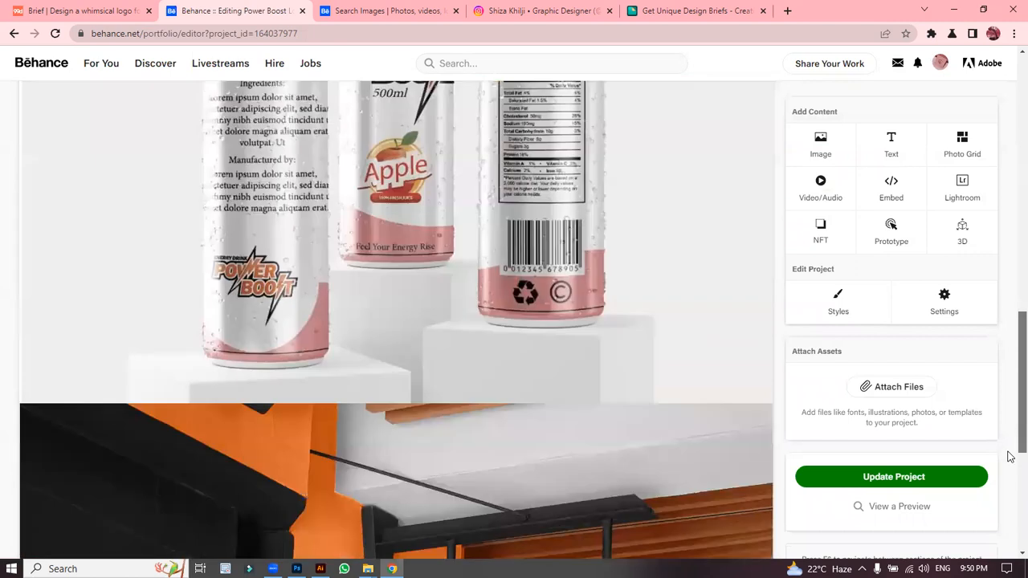
scroll(1010, 456, down, 5)
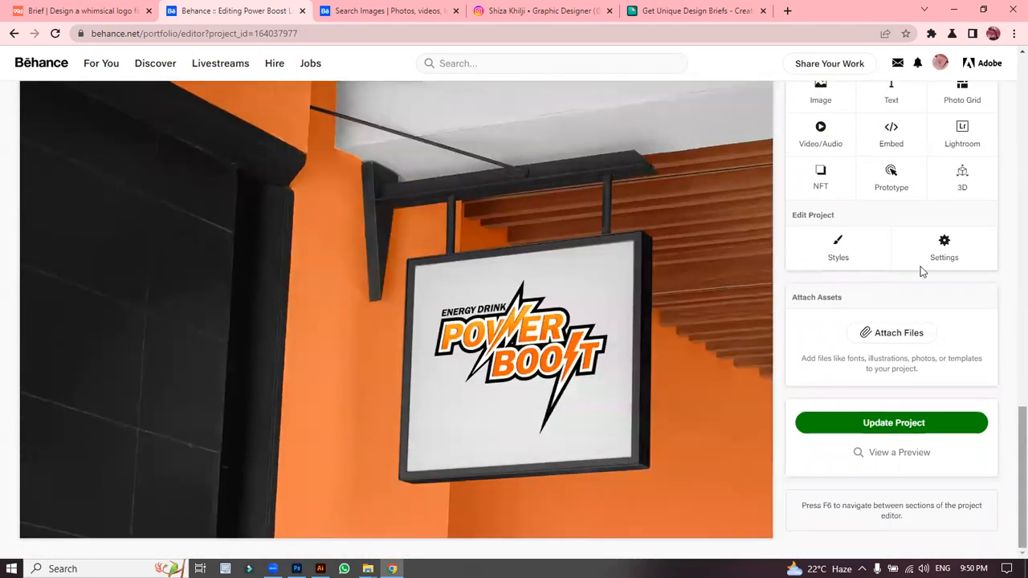
click(896, 106)
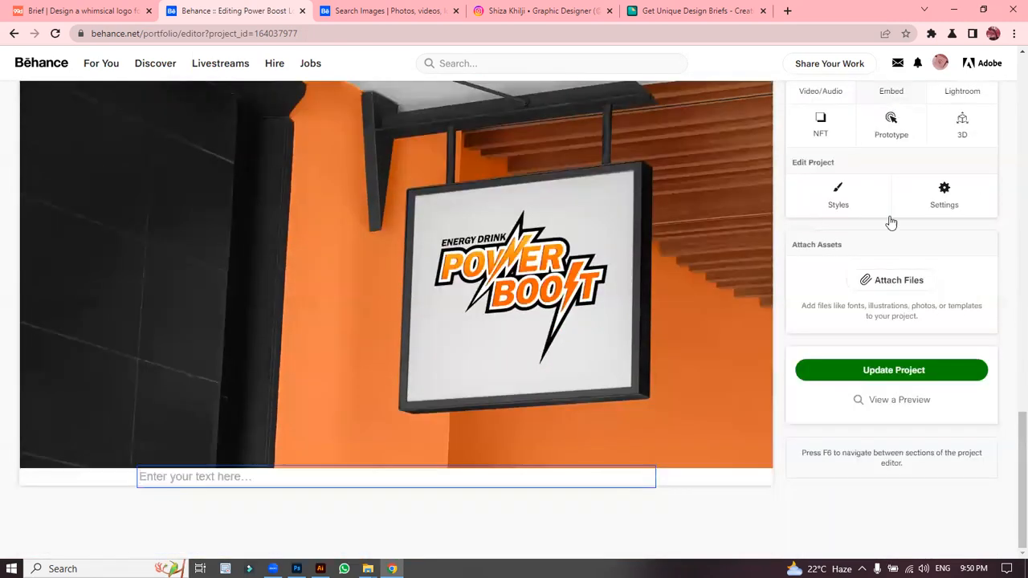
click(249, 476)
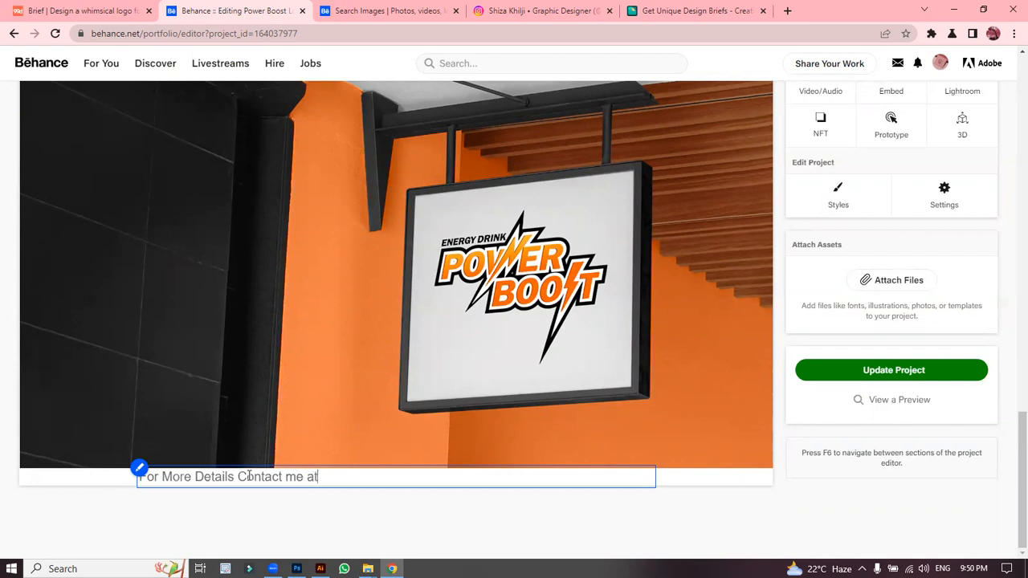
key(Return)
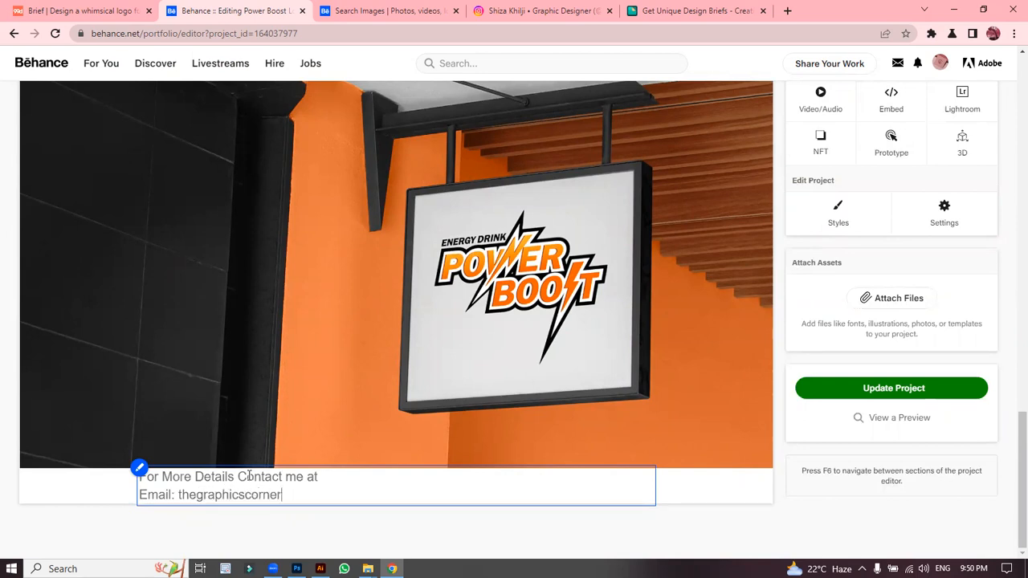
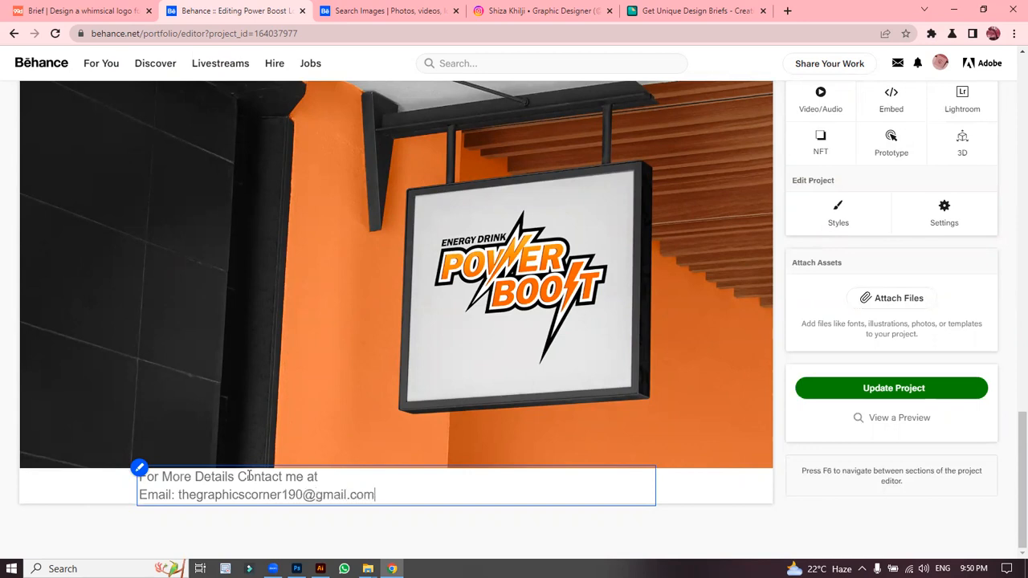
key(Return)
text(Instagram: thegraphic)
key(BackSpace)
text(icscorner)
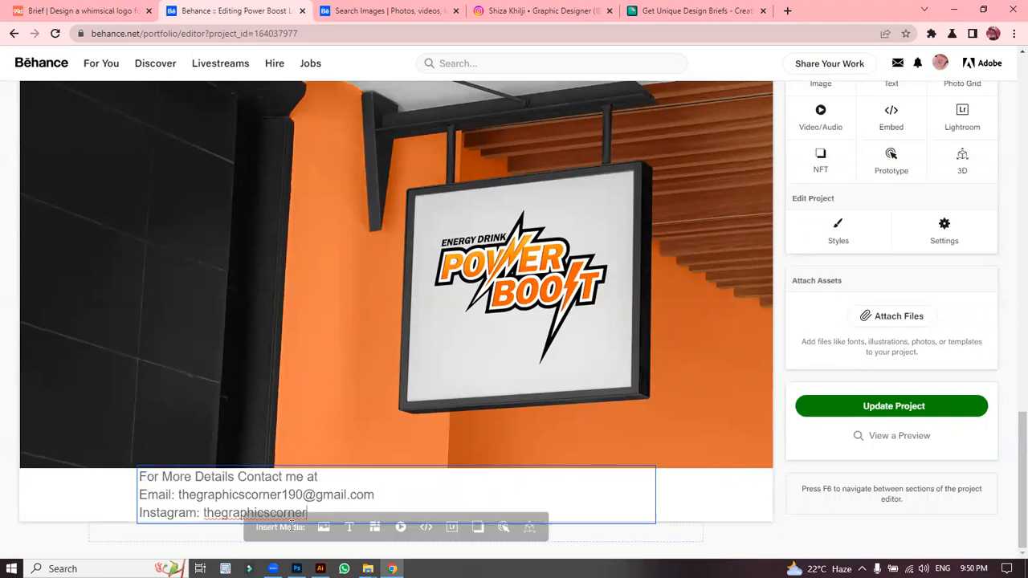
Step: Select the three contact lines and set their font to Tahoma after trying Georgia and Garamond
drag(329, 513, 131, 484)
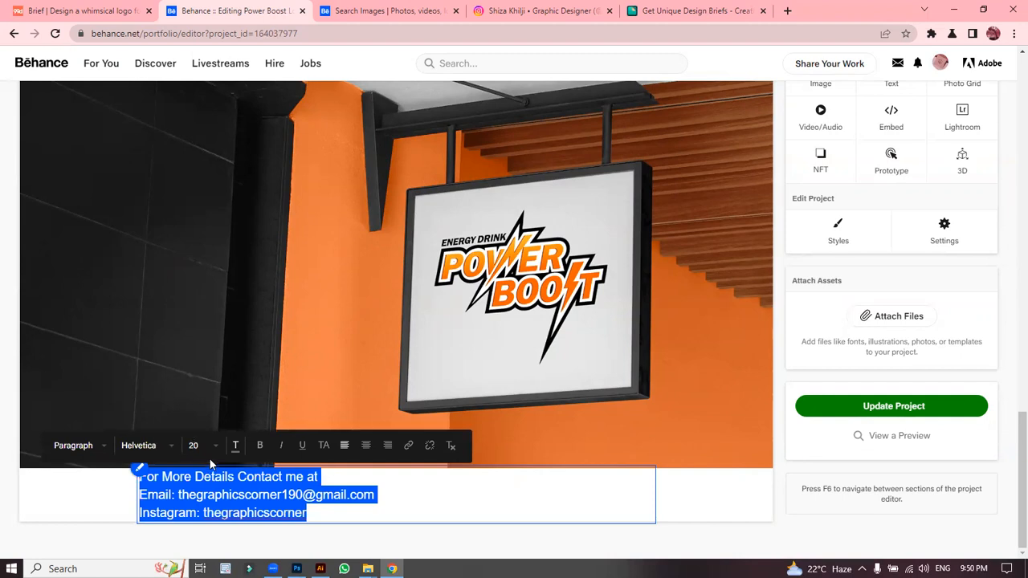
click(236, 448)
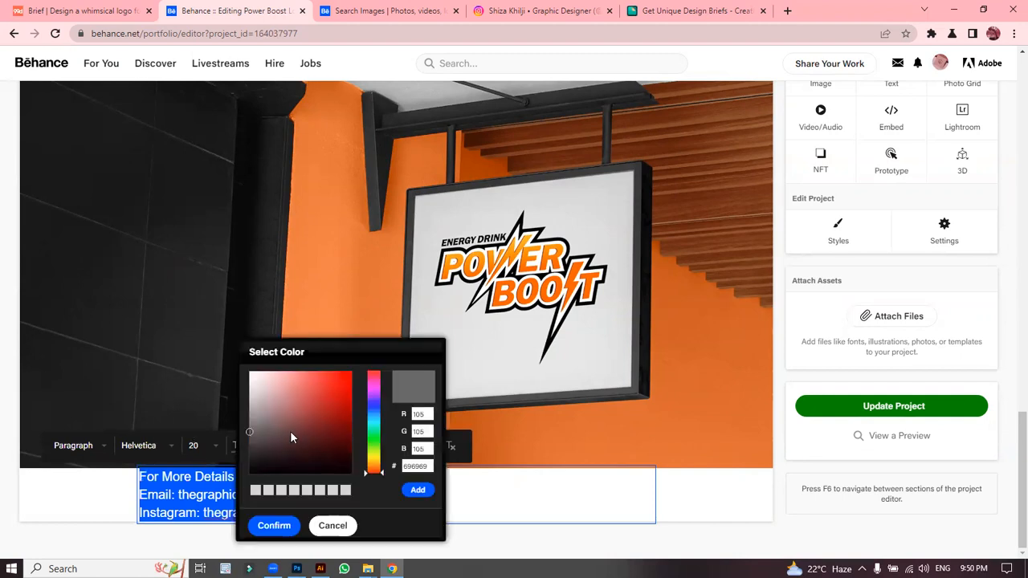
click(270, 525)
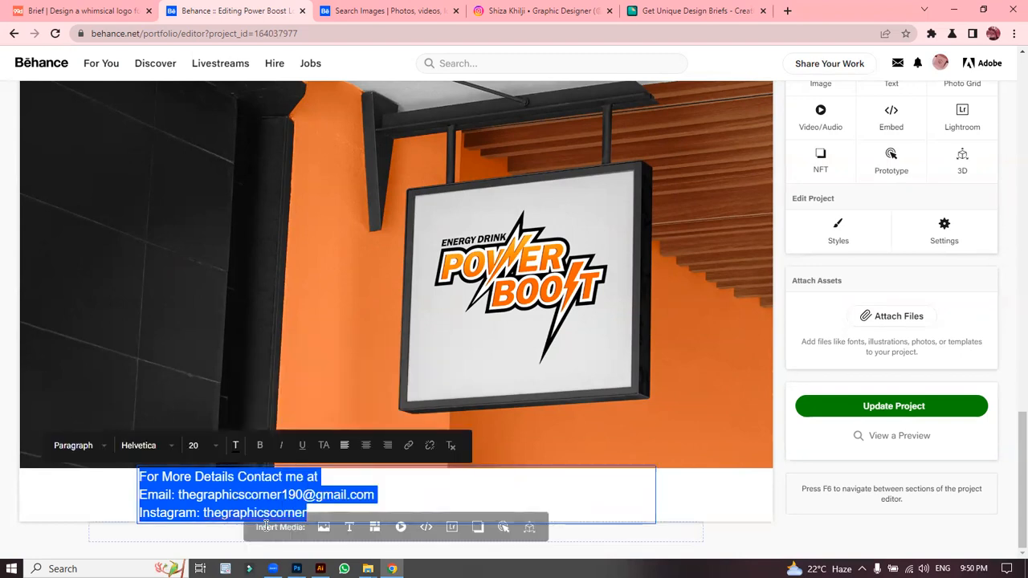
click(175, 448)
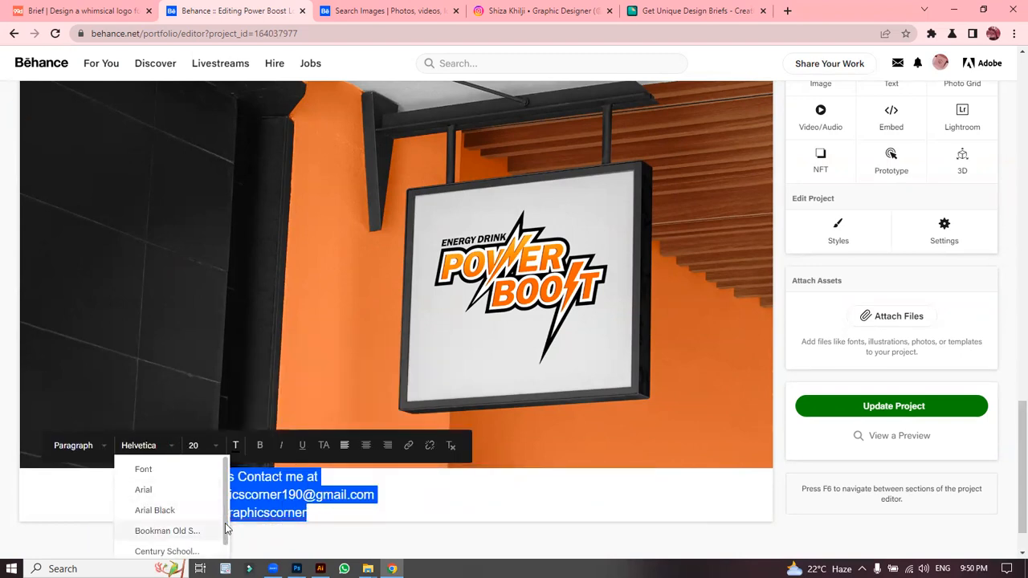
scroll(172, 534, down, 1)
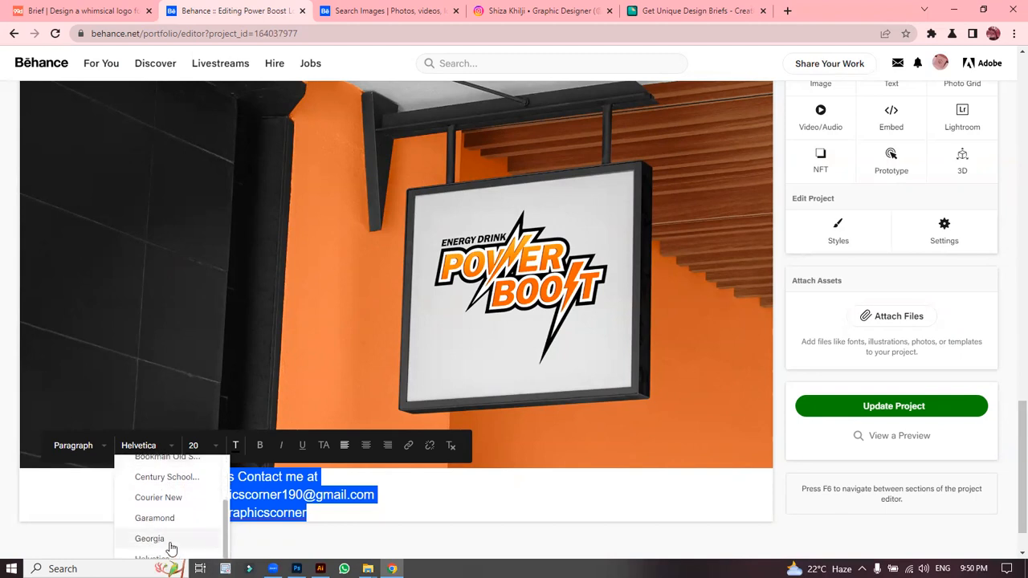
click(170, 543)
click(171, 447)
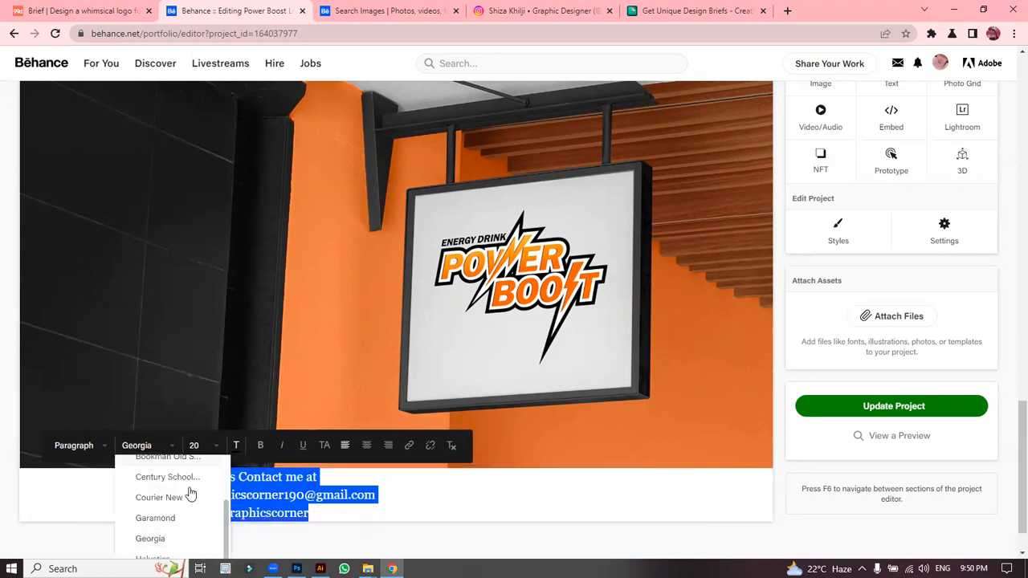
click(157, 518)
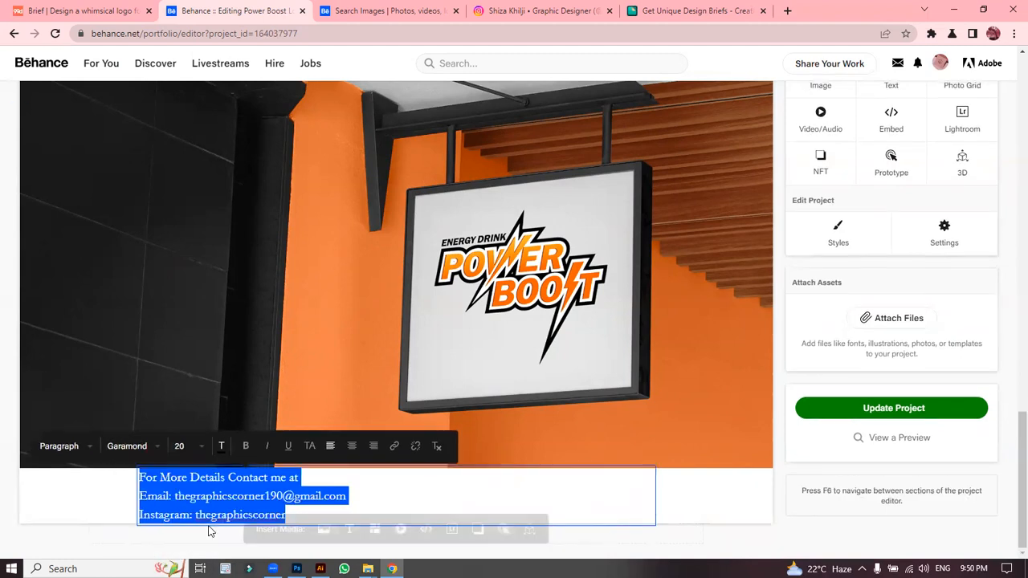
click(160, 446)
drag(212, 514, 215, 546)
click(165, 538)
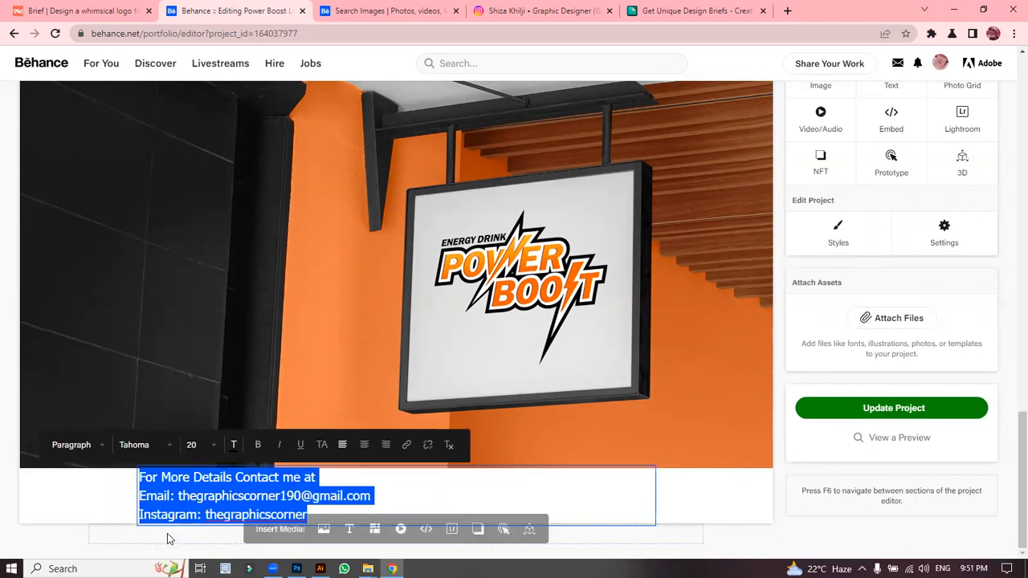
Step: Centre the contact lines and make them bold, without underline
click(363, 447)
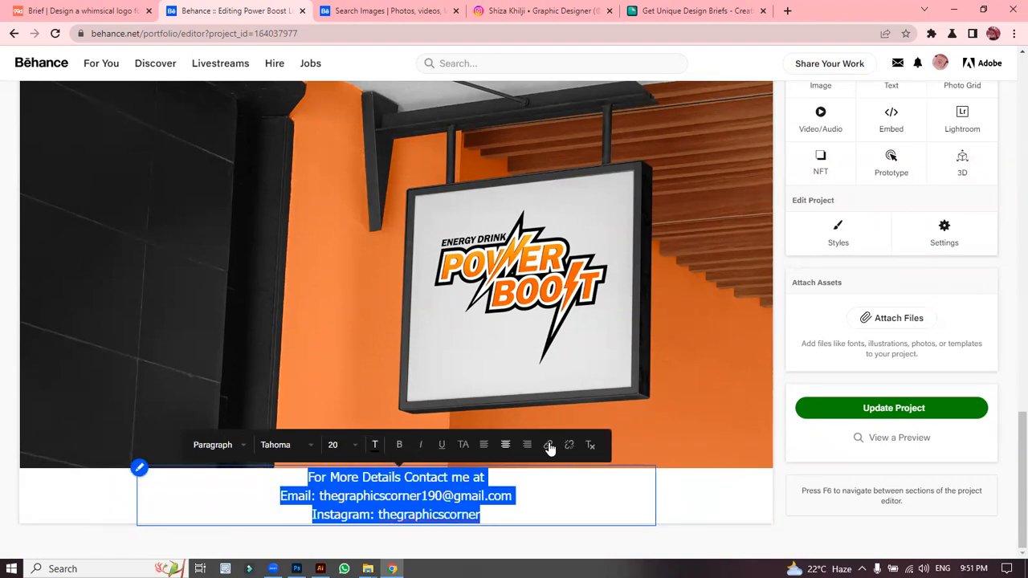
click(443, 454)
click(442, 453)
click(400, 446)
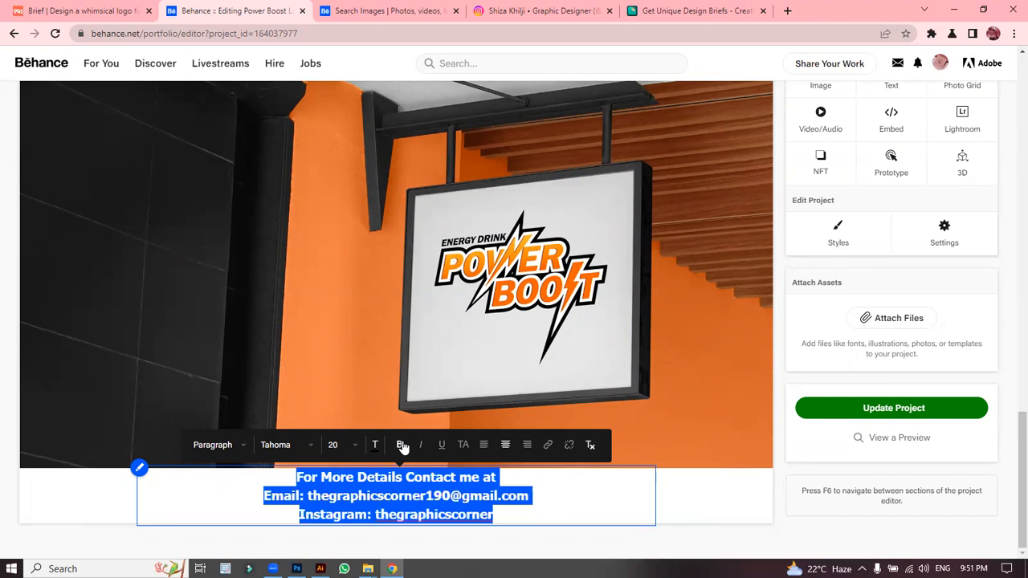
click(402, 446)
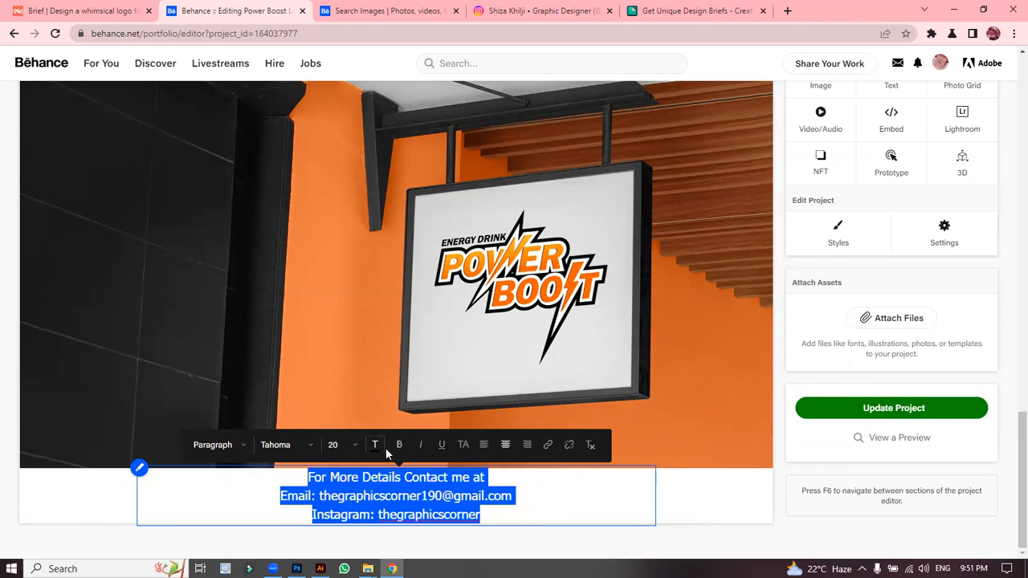
click(399, 446)
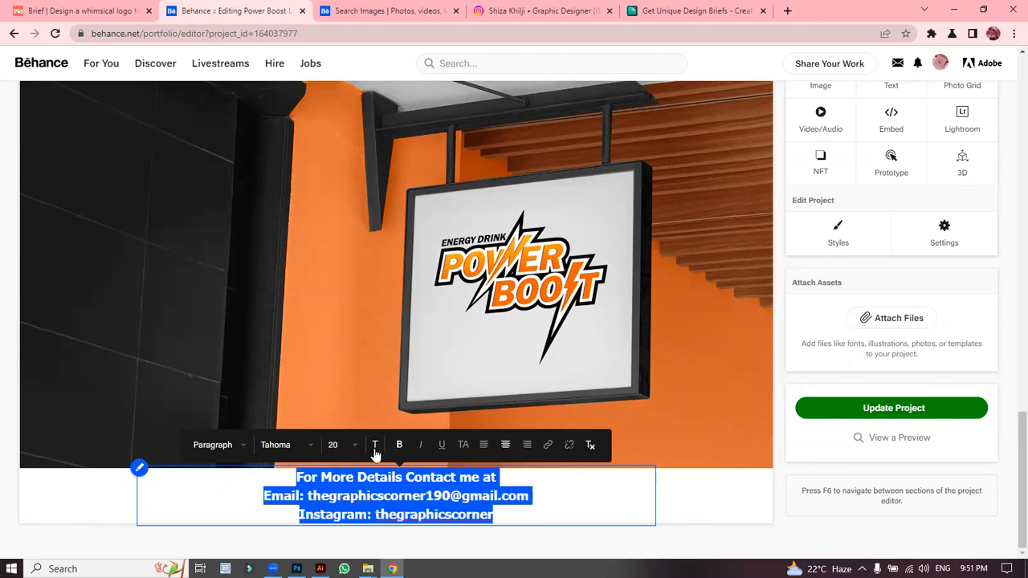
Step: Apply the Subheader text style at size 20 to the contact text
click(246, 447)
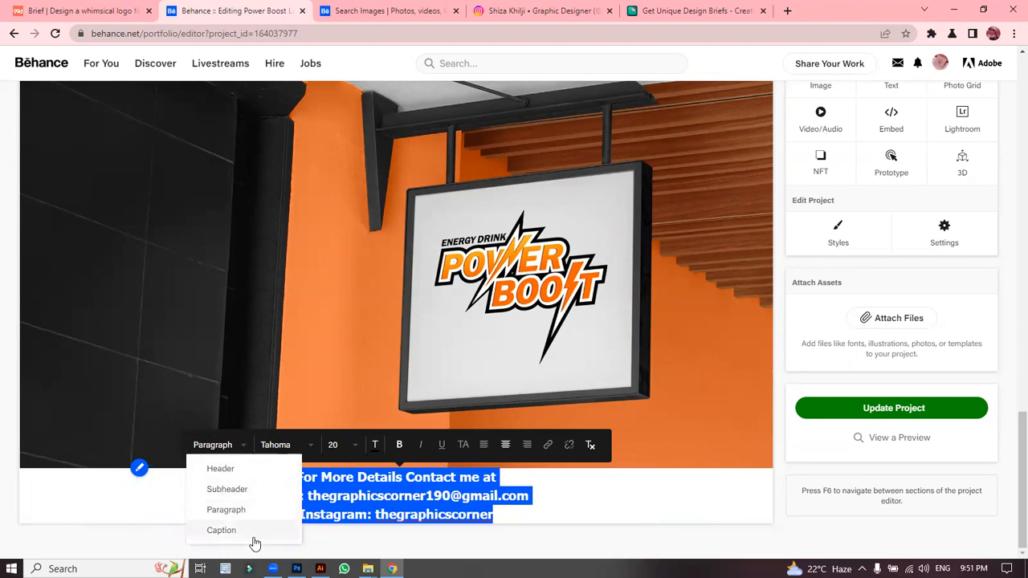
click(255, 544)
click(240, 449)
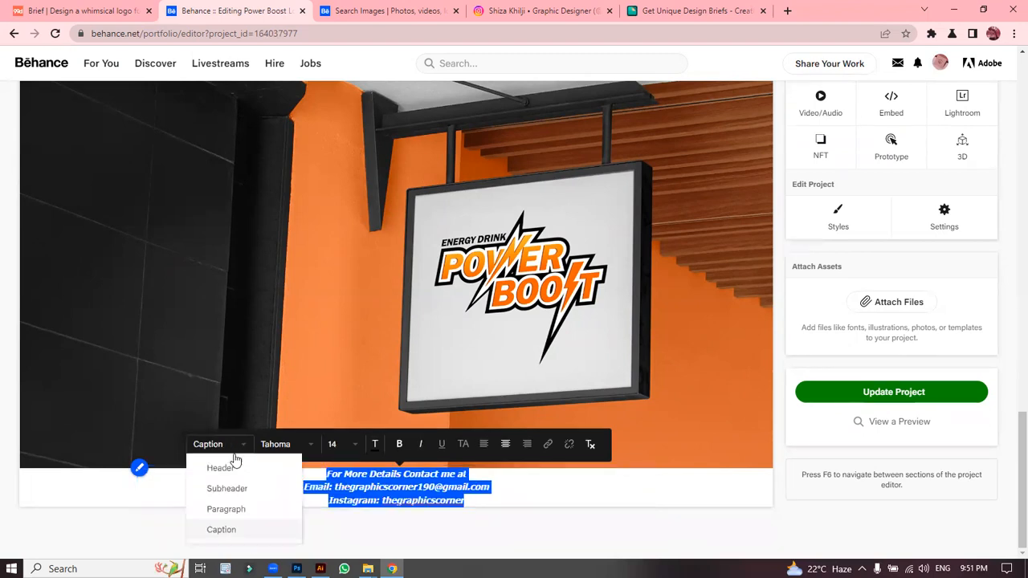
click(225, 467)
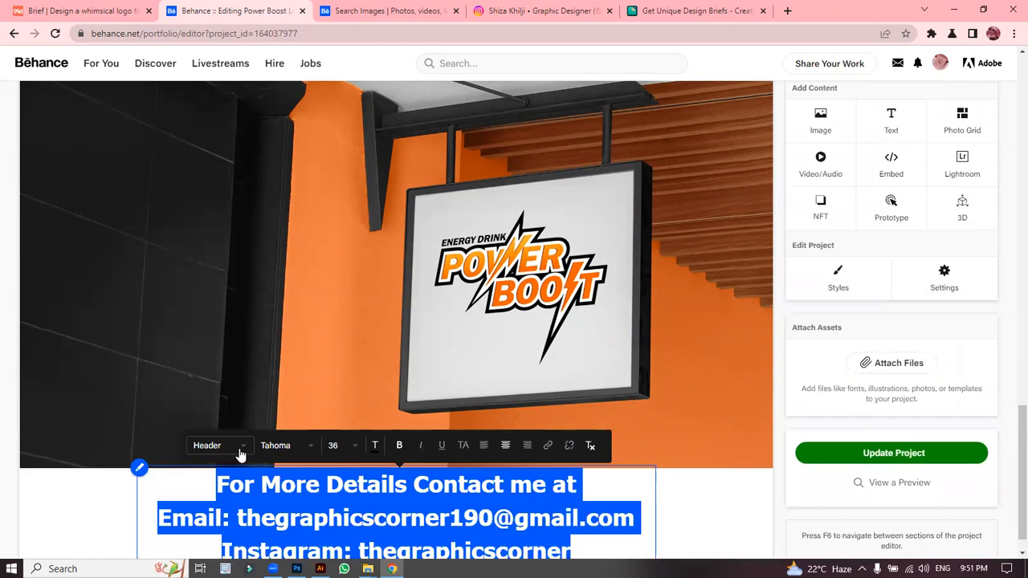
click(240, 451)
click(247, 484)
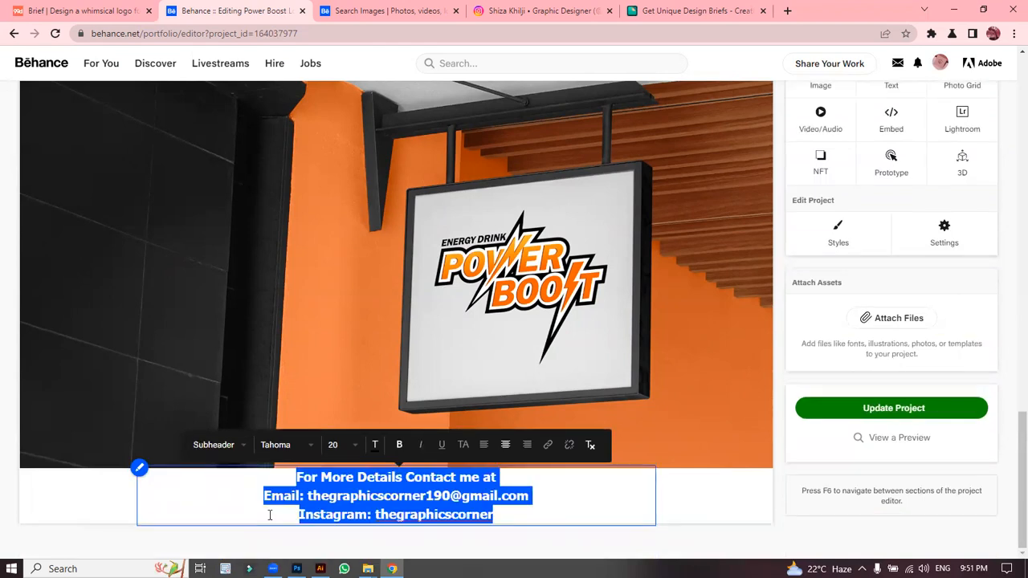
Step: Update the project and review the formatted contact note
click(922, 408)
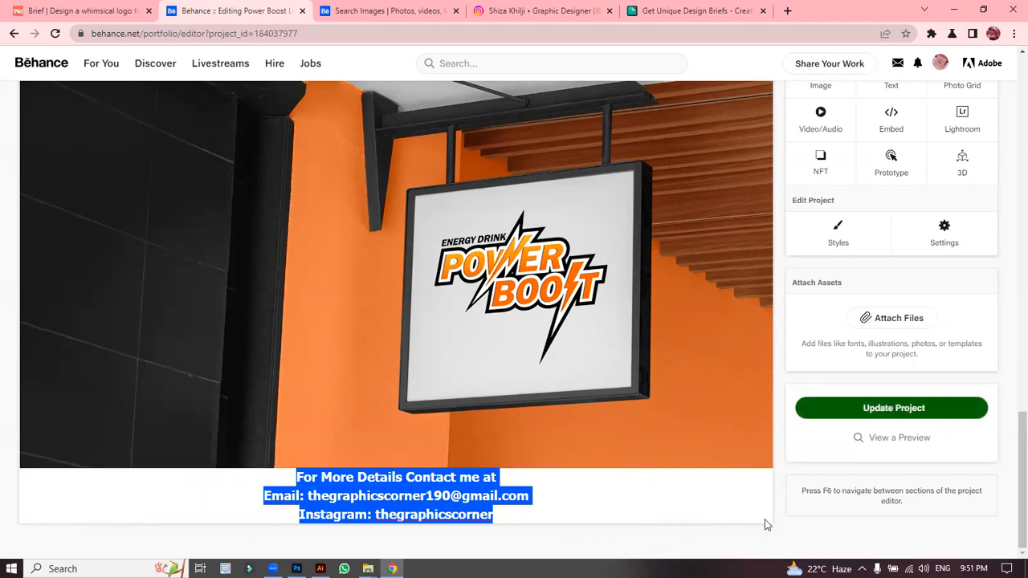
click(701, 523)
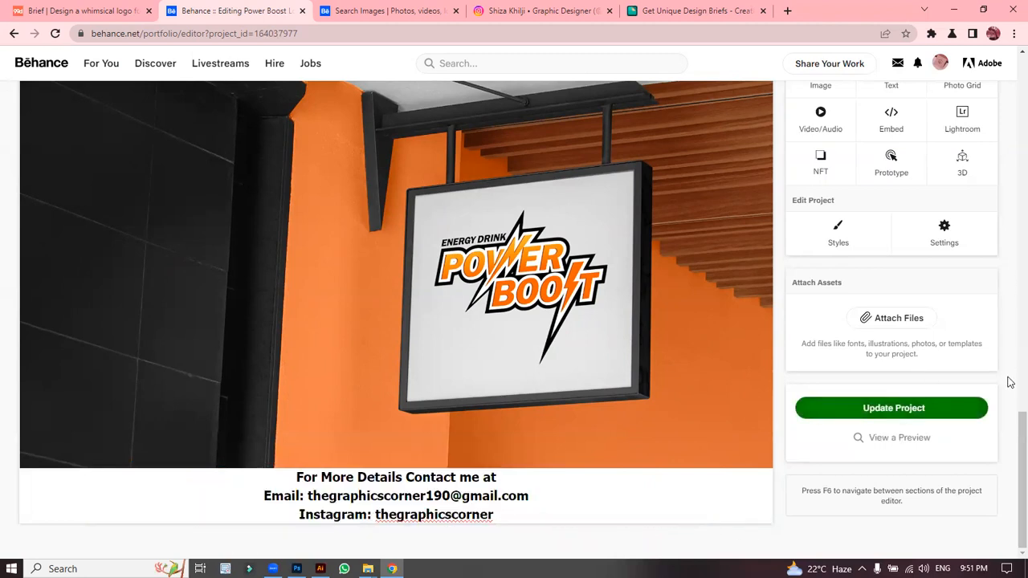
scroll(1010, 380, up, 10)
scroll(1007, 280, down, 10)
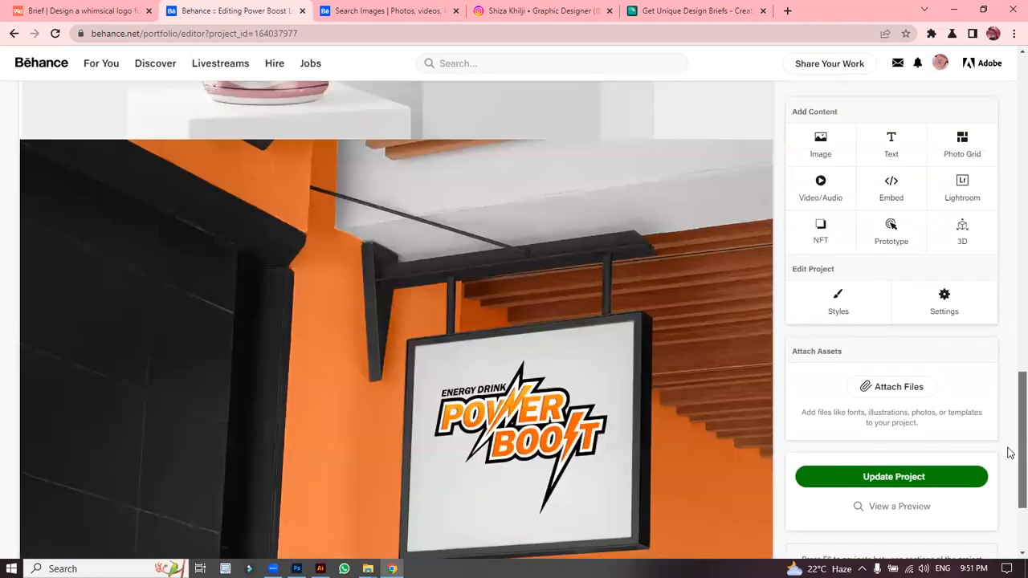
Step: Update the project again, then glance at the image search tab and own profile page
click(388, 486)
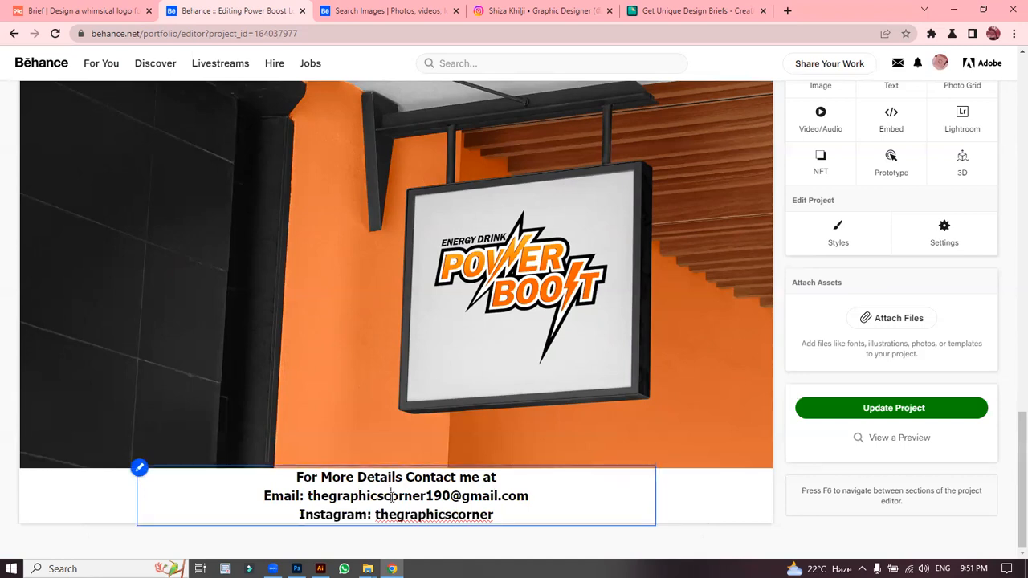
click(893, 408)
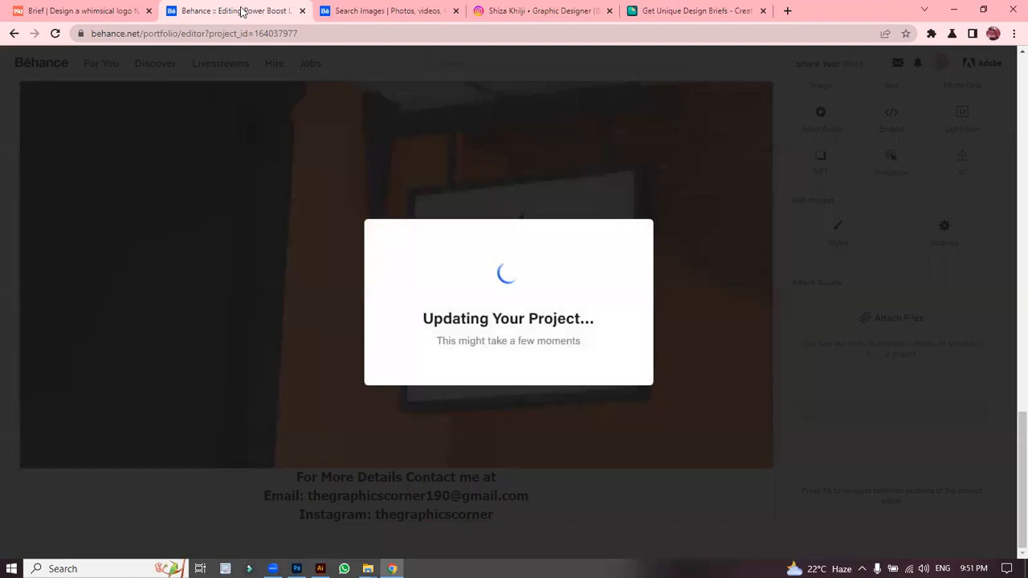
click(323, 8)
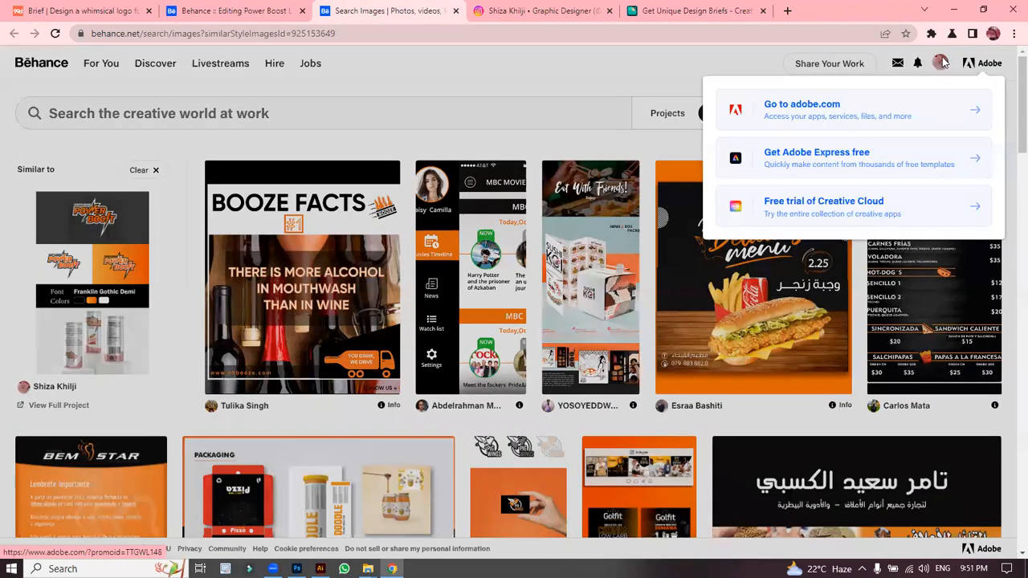
click(943, 63)
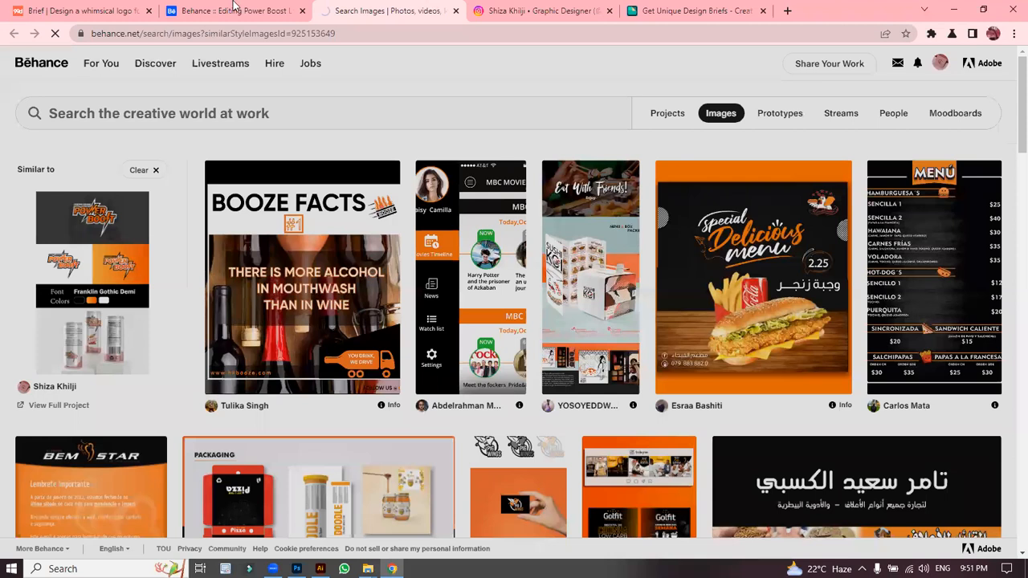
click(233, 10)
Step: Close the editor tab and open the updated Power Boost Logo Design project from the profile's Work grid
click(369, 9)
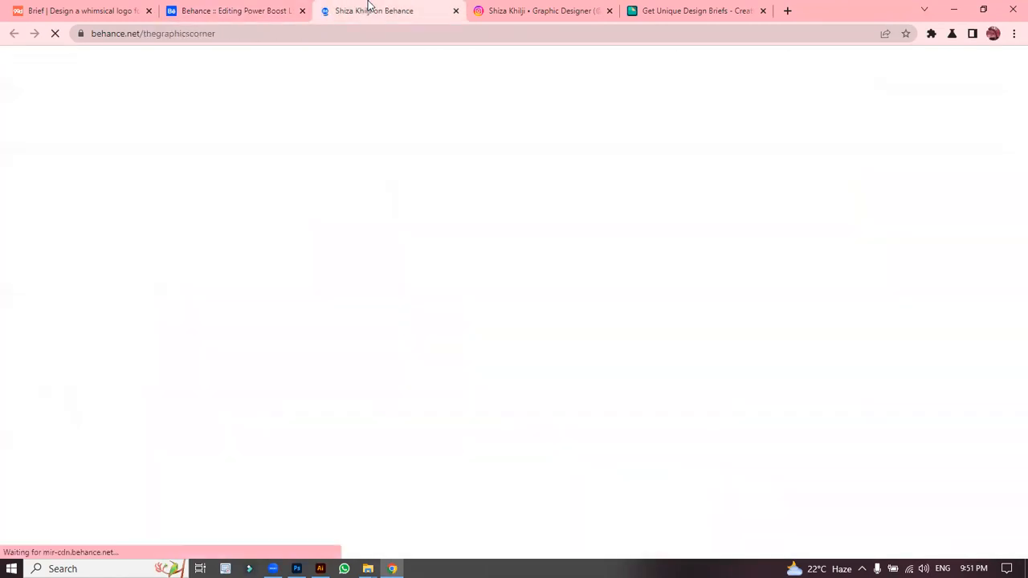
click(302, 10)
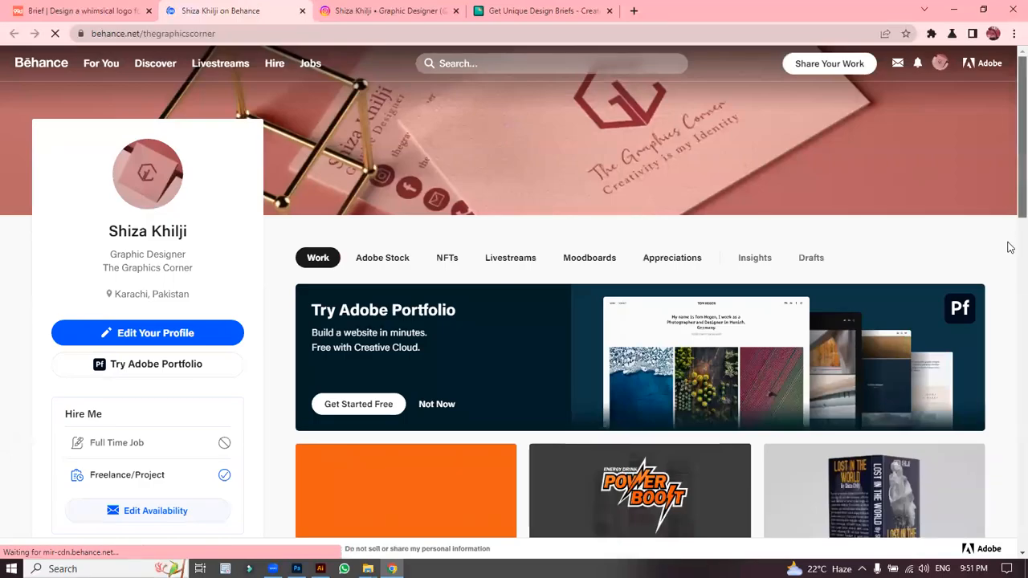
scroll(1007, 249, down, 3)
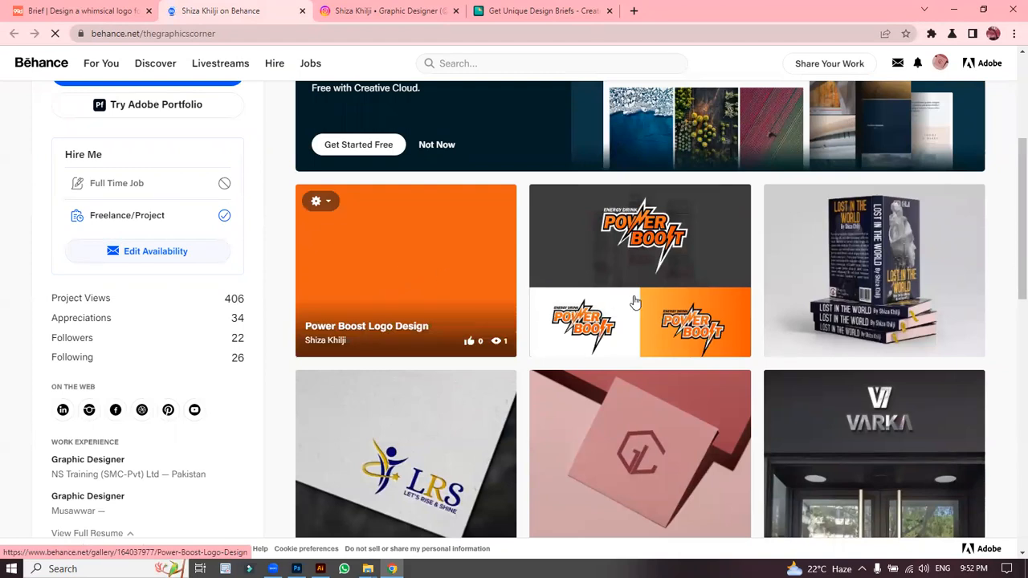
click(616, 270)
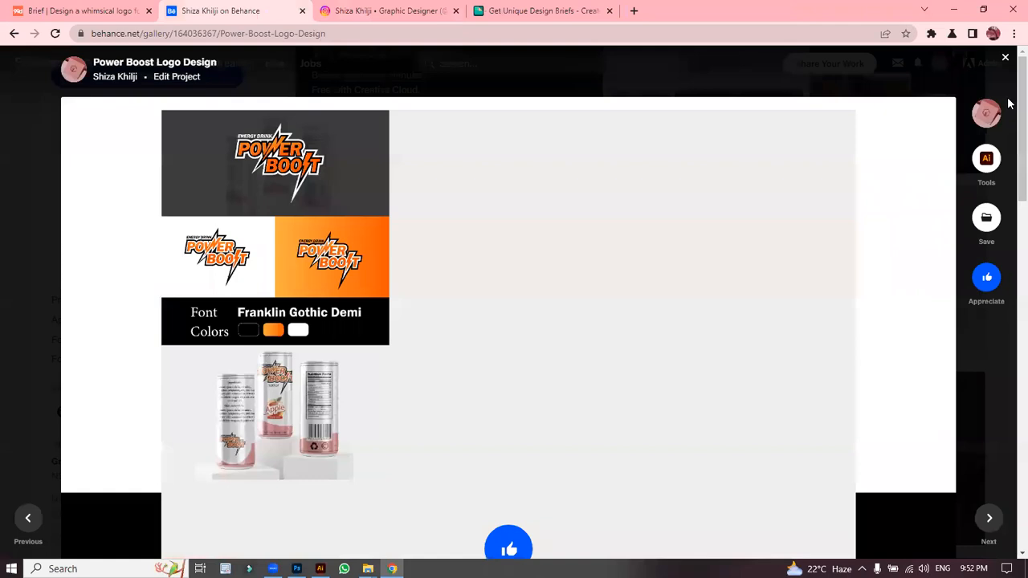
drag(1018, 100, 533, 323)
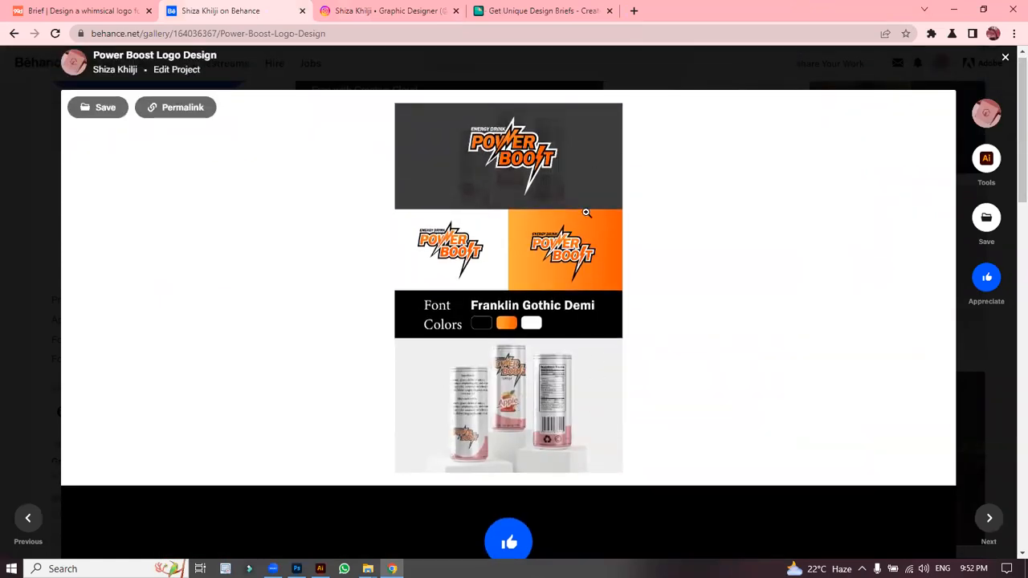
click(1001, 65)
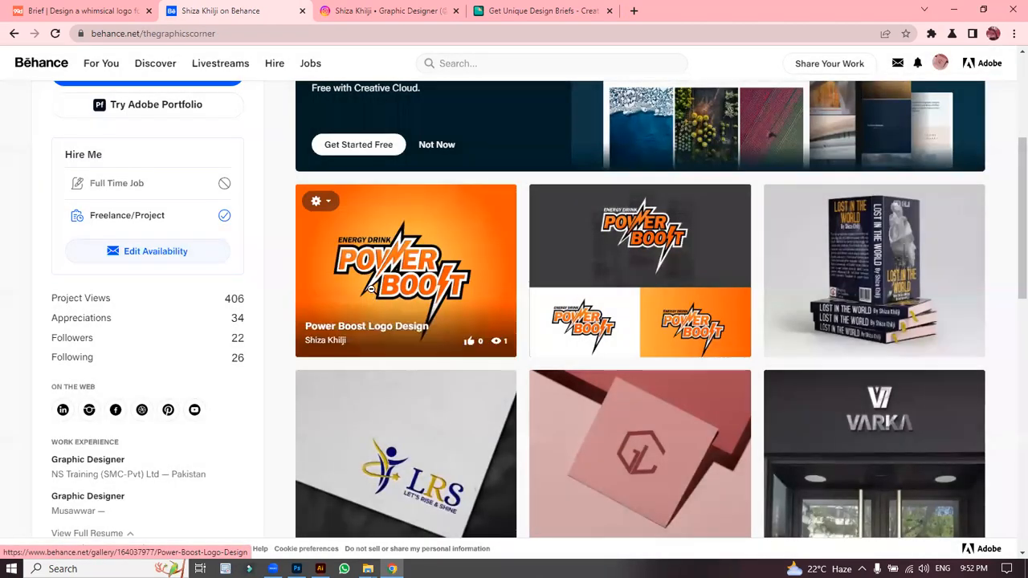
click(372, 296)
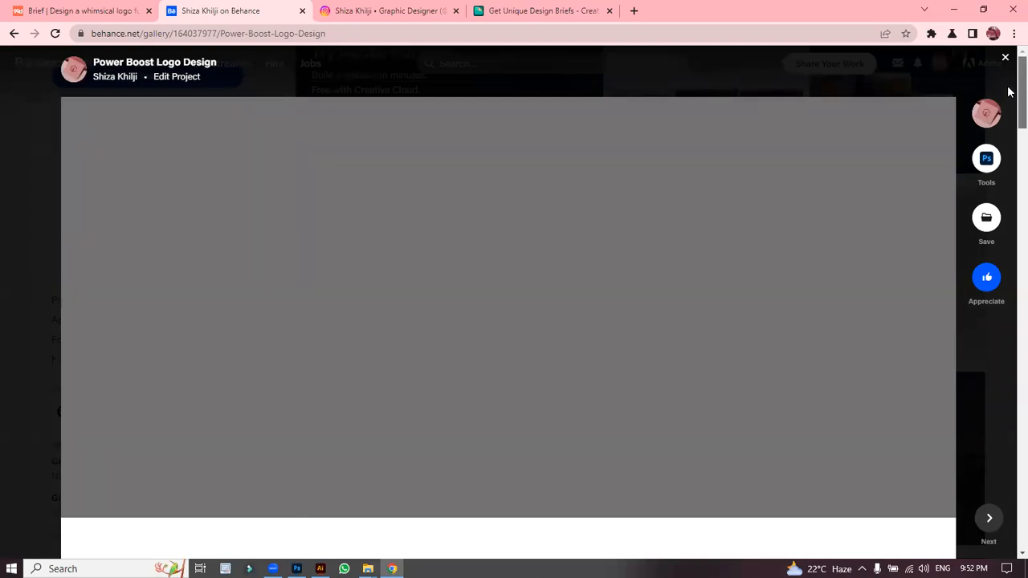
scroll(1010, 91, down, 5)
scroll(1010, 91, up, 5)
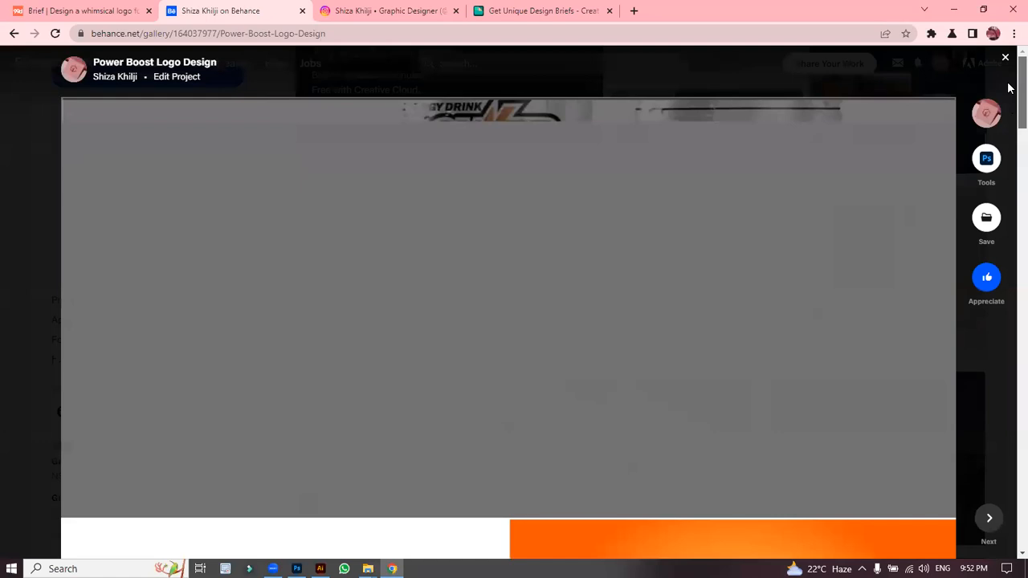
scroll(1008, 92, down, 2)
scroll(1009, 101, down, 8)
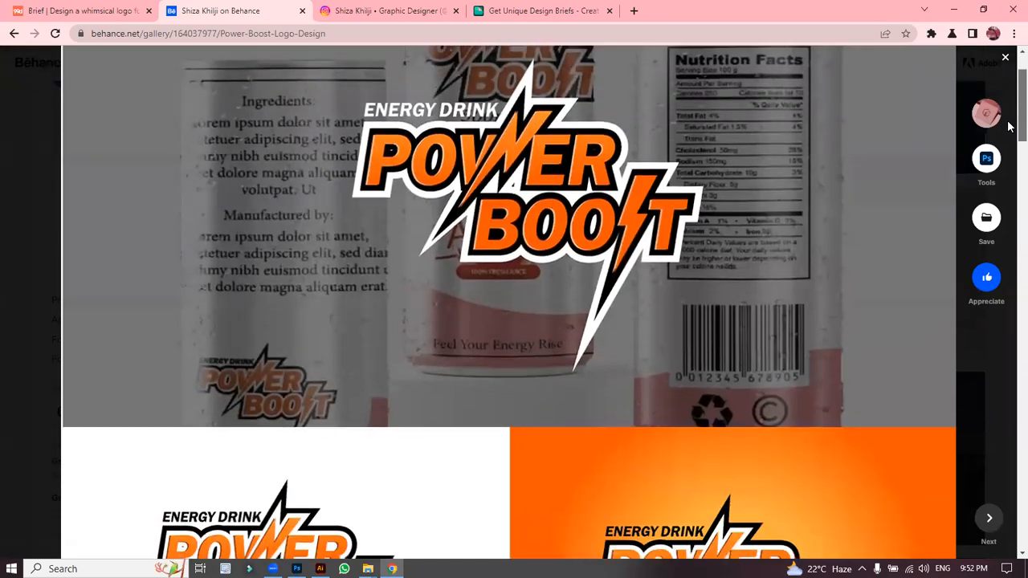
scroll(1009, 195, down, 8)
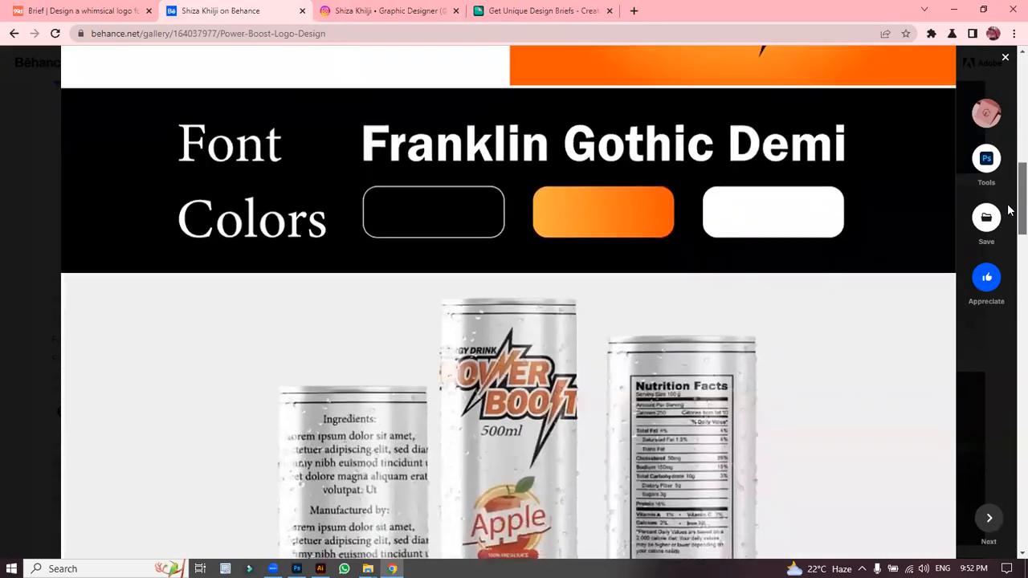
scroll(1010, 284, down, 5)
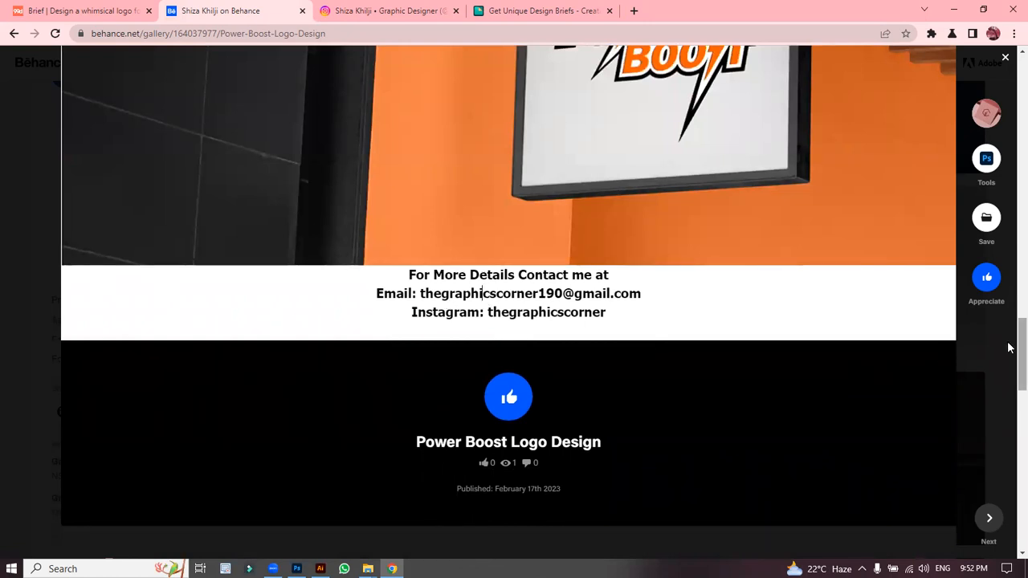
scroll(1010, 402, down, 2)
scroll(1010, 421, down, 2)
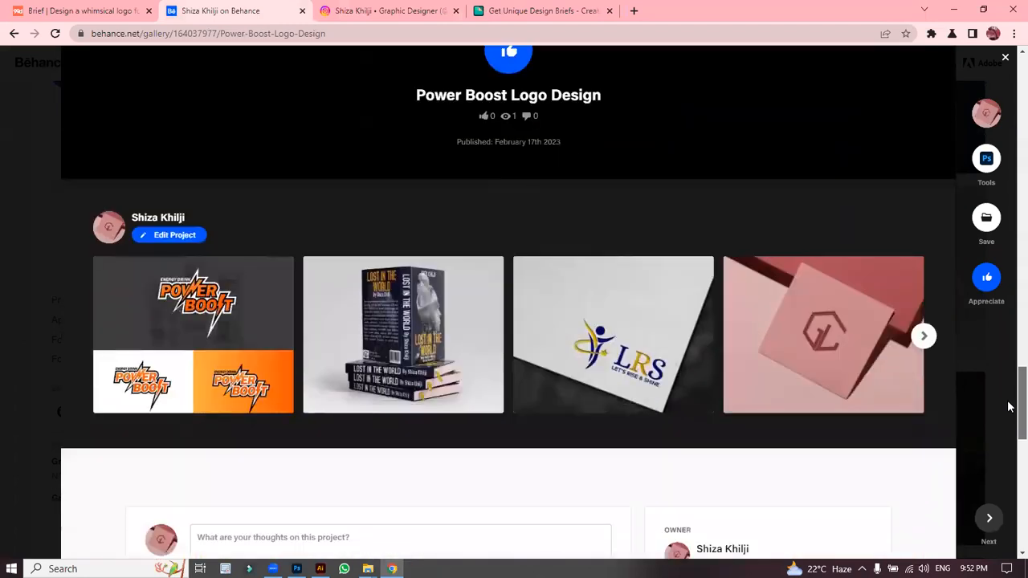
scroll(1010, 425, up, 2)
scroll(1010, 438, down, 5)
scroll(1008, 458, down, 2)
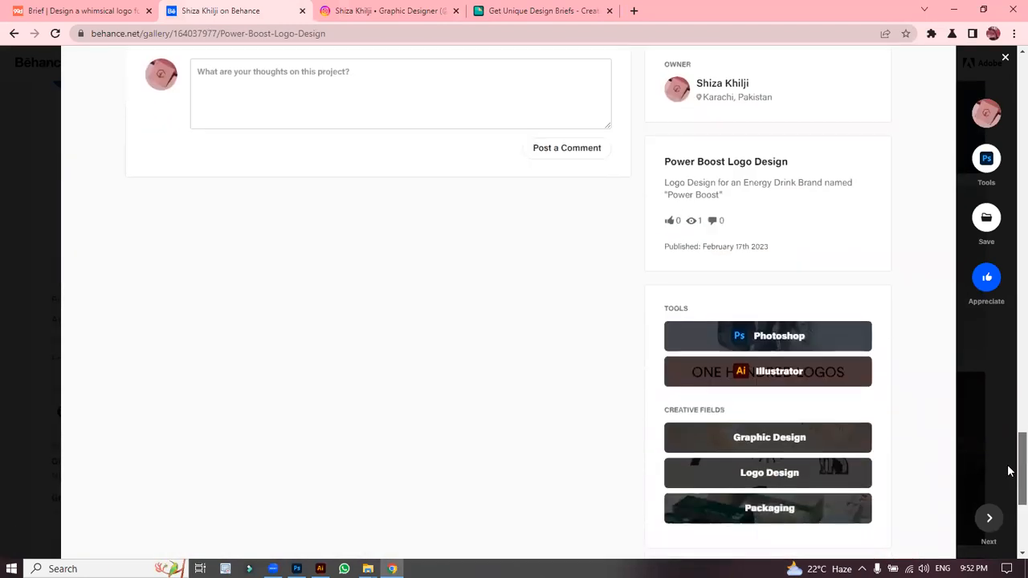
scroll(1009, 482, down, 1)
scroll(1010, 497, down, 2)
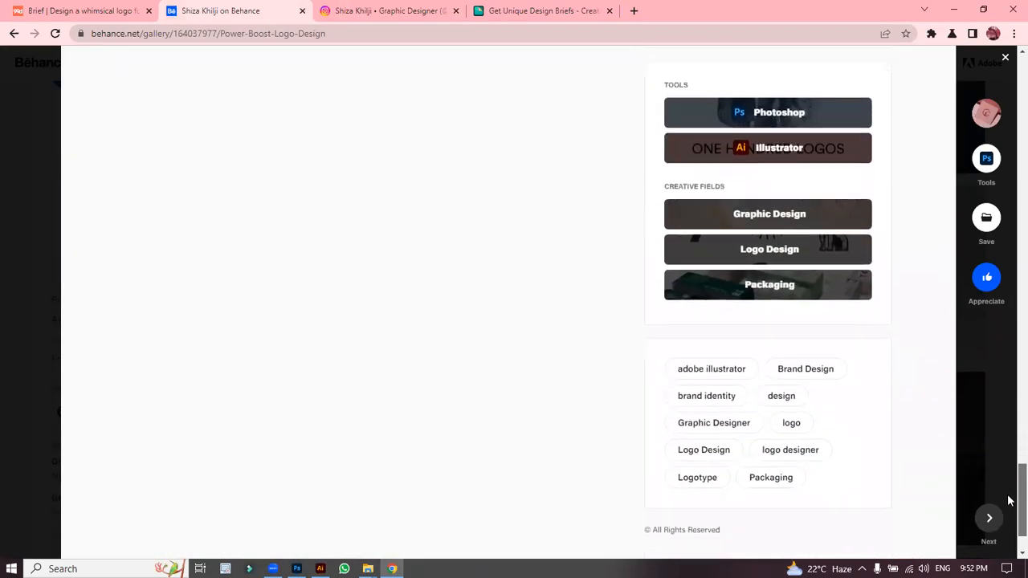
scroll(1009, 482, up, 7)
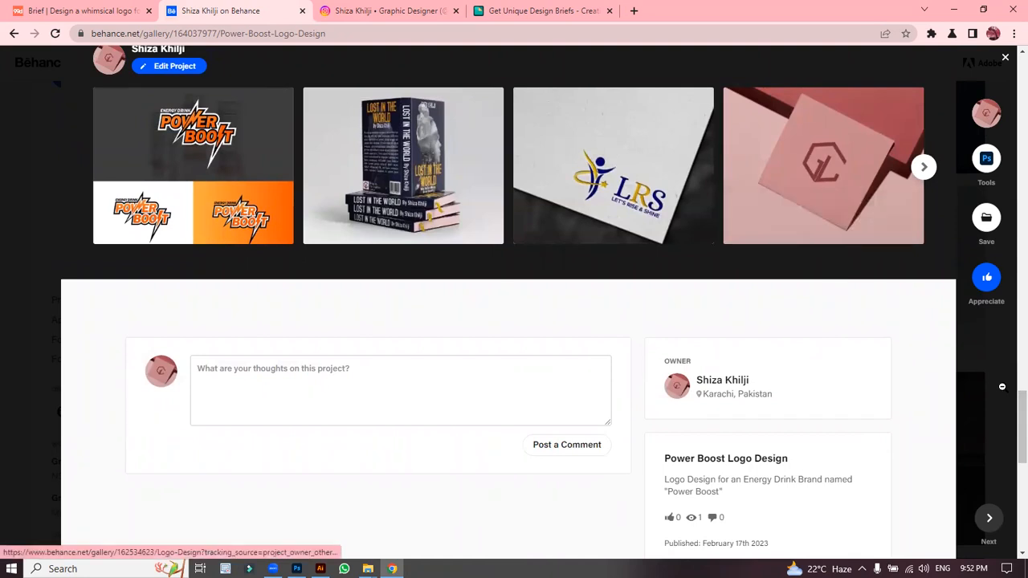
scroll(1009, 421, up, 3)
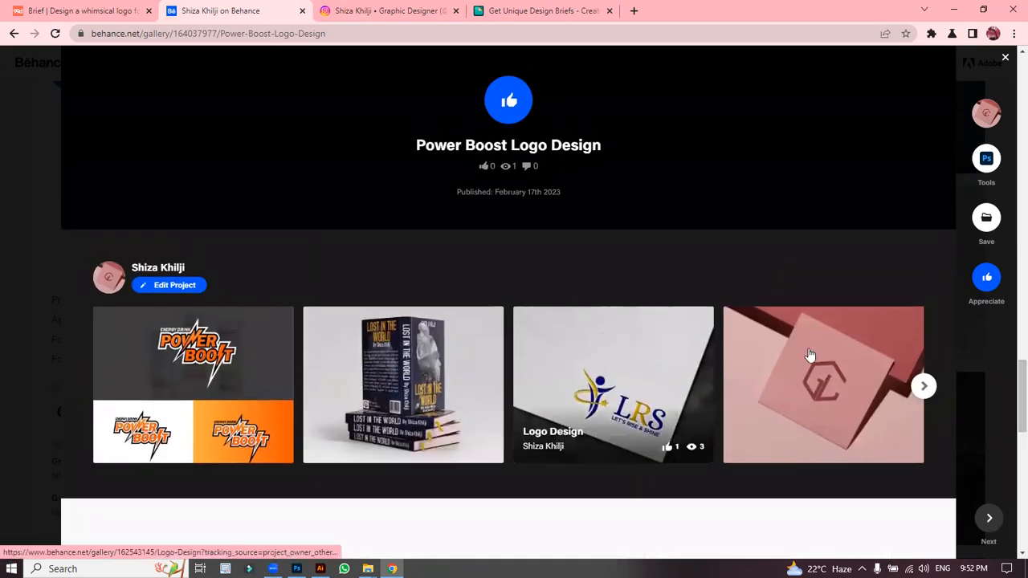
click(923, 386)
click(924, 386)
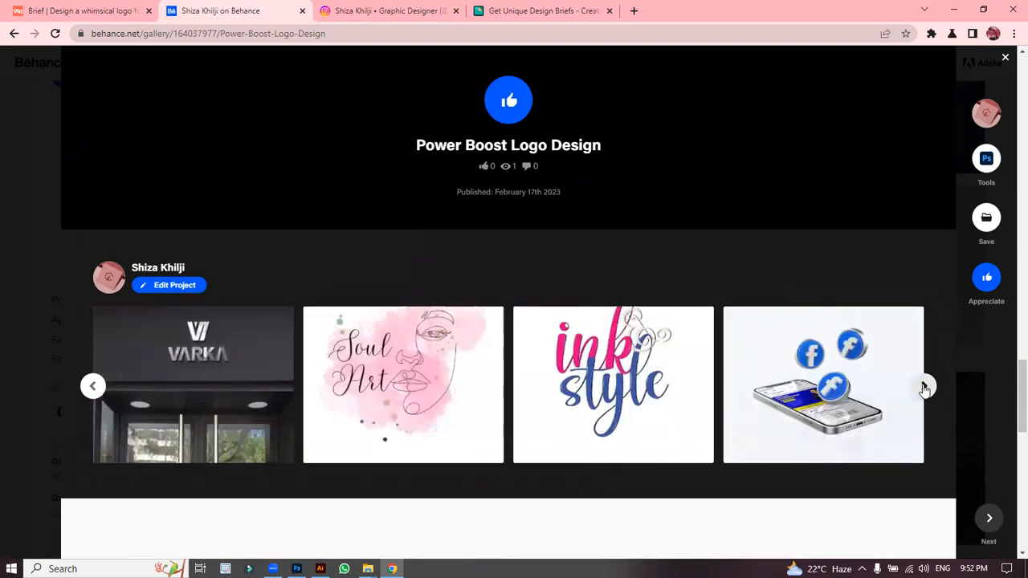
click(923, 386)
click(924, 387)
scroll(1009, 308, up, 20)
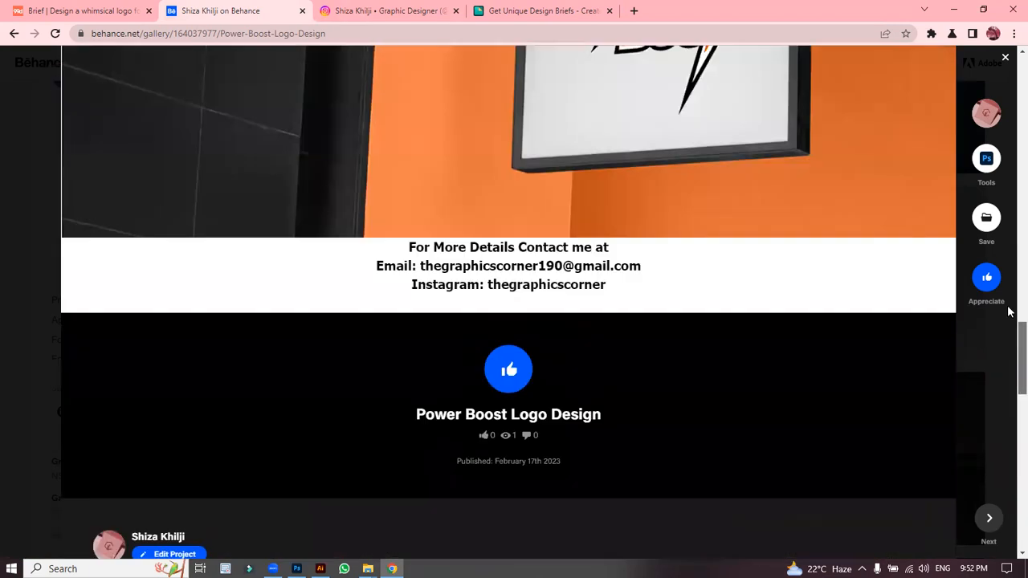
scroll(1010, 208, up, 15)
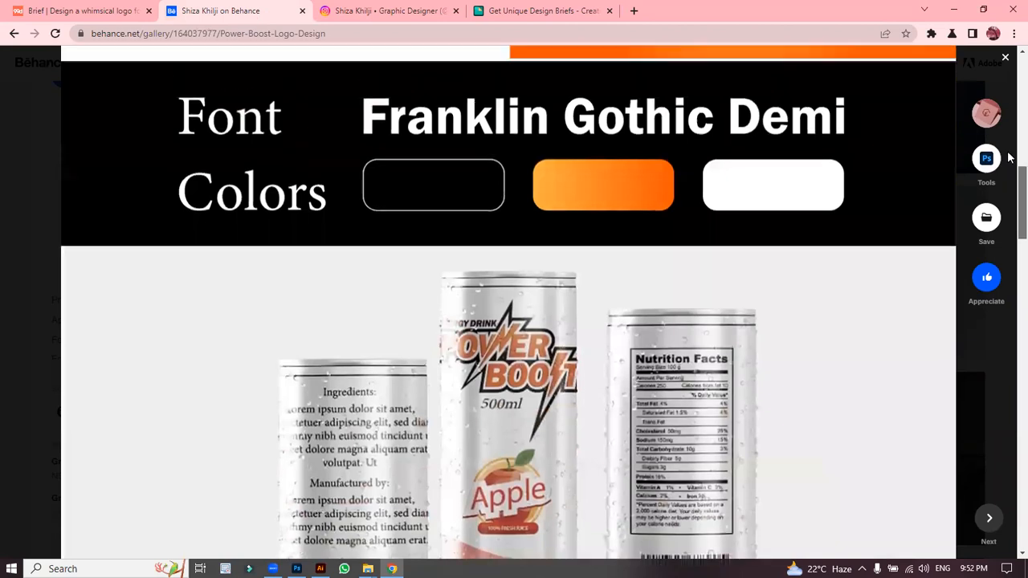
scroll(1010, 86, up, 1)
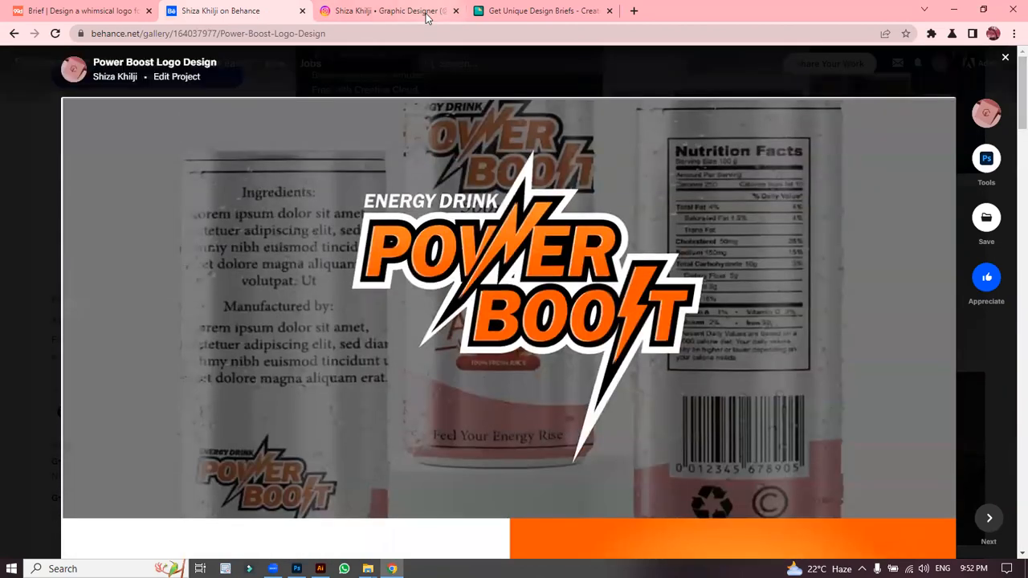